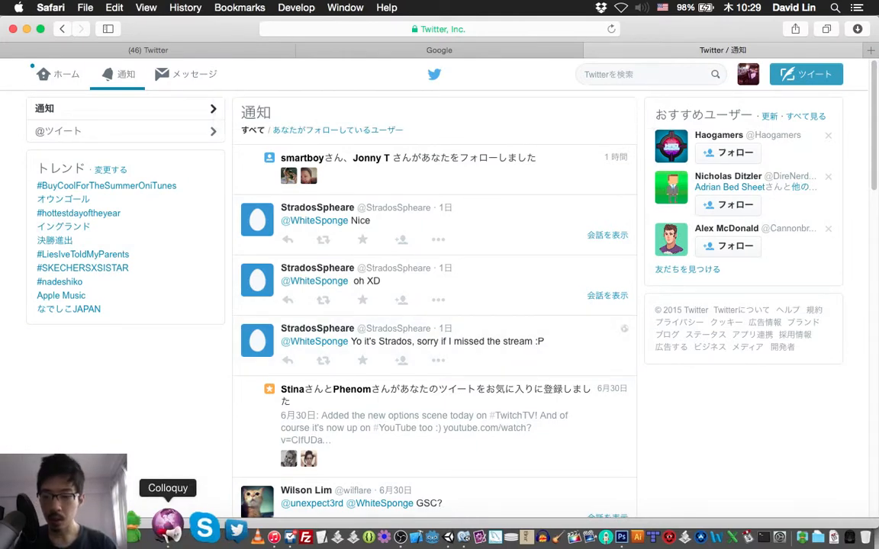
click(168, 525)
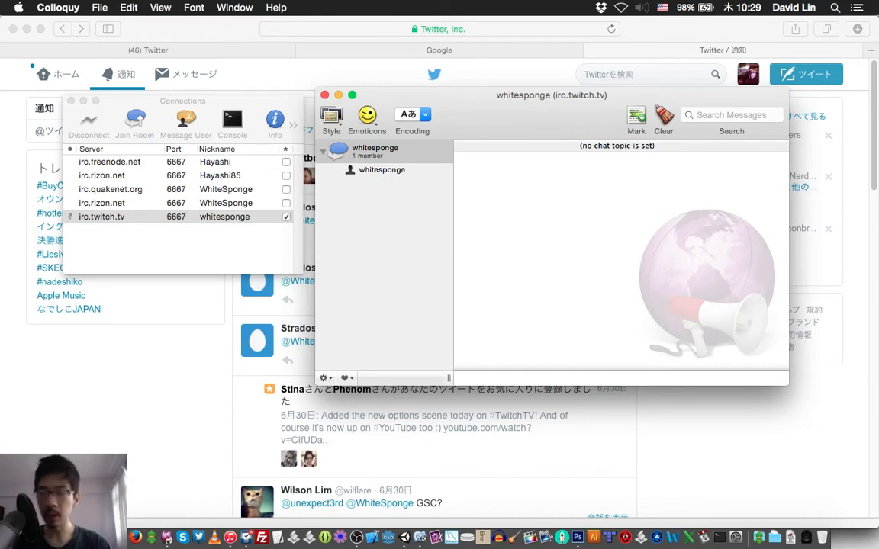
key(super+Tab)
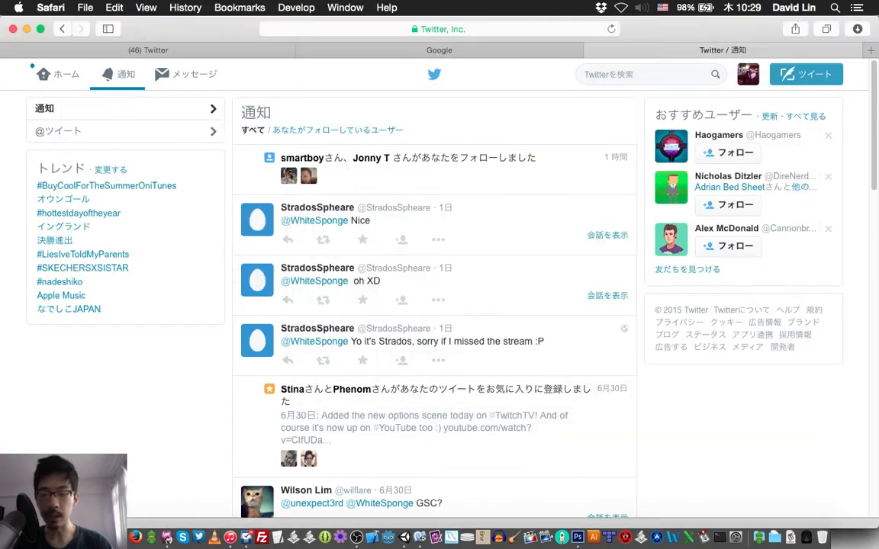
key(F1)
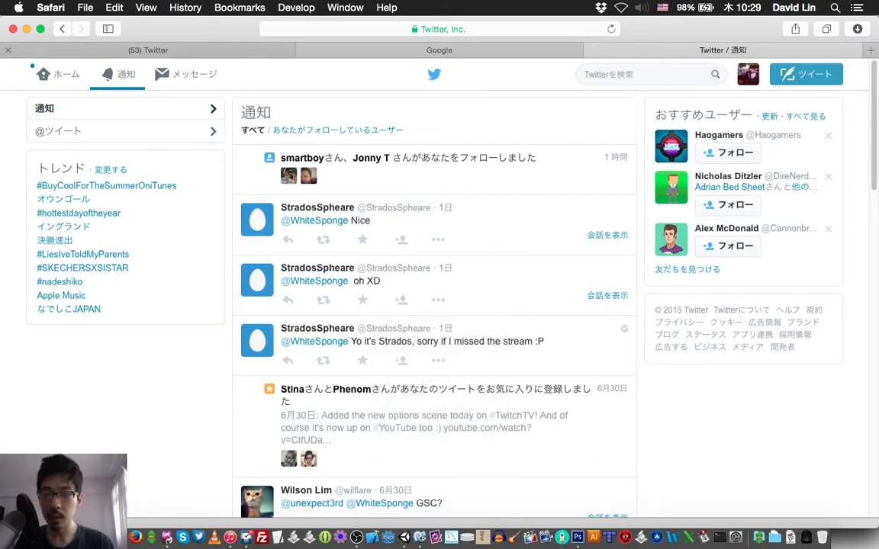
click(59, 74)
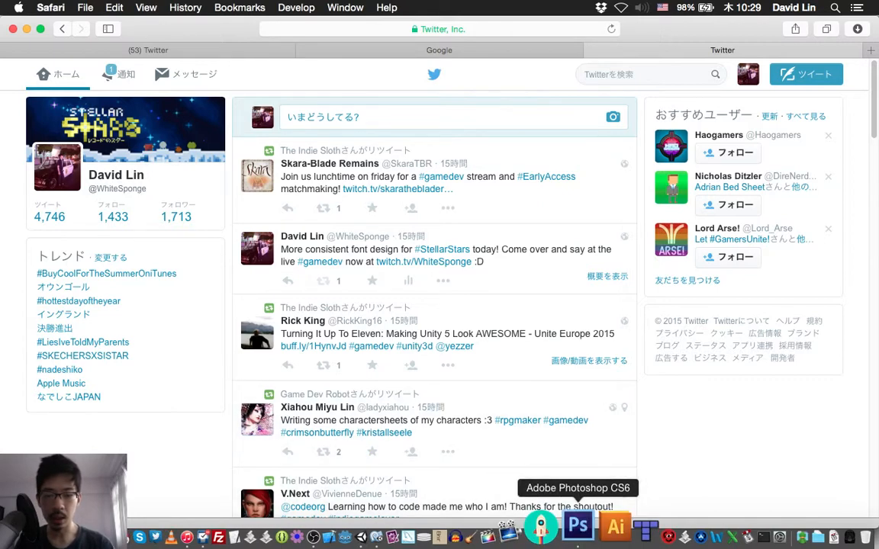
Switch to Photoshop and collapse the BG and C to Cast Spell layer groups.
click(578, 526)
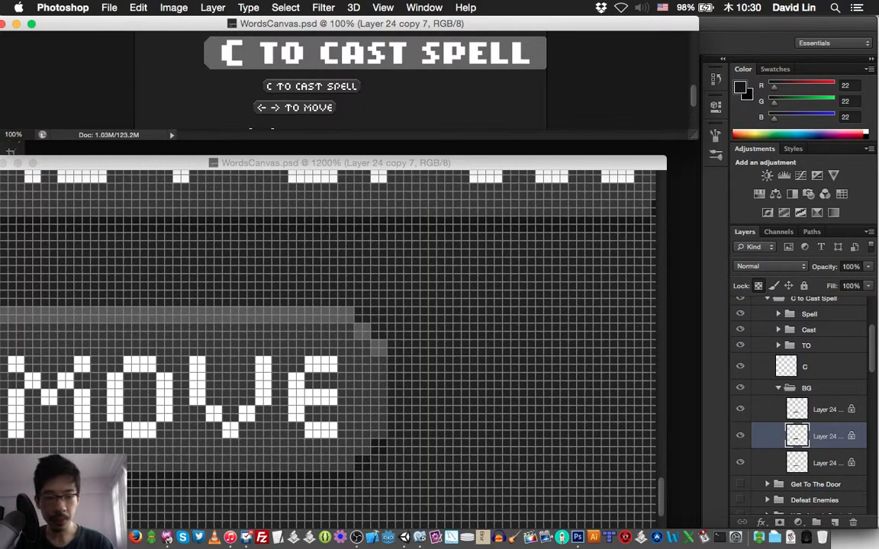
click(778, 388)
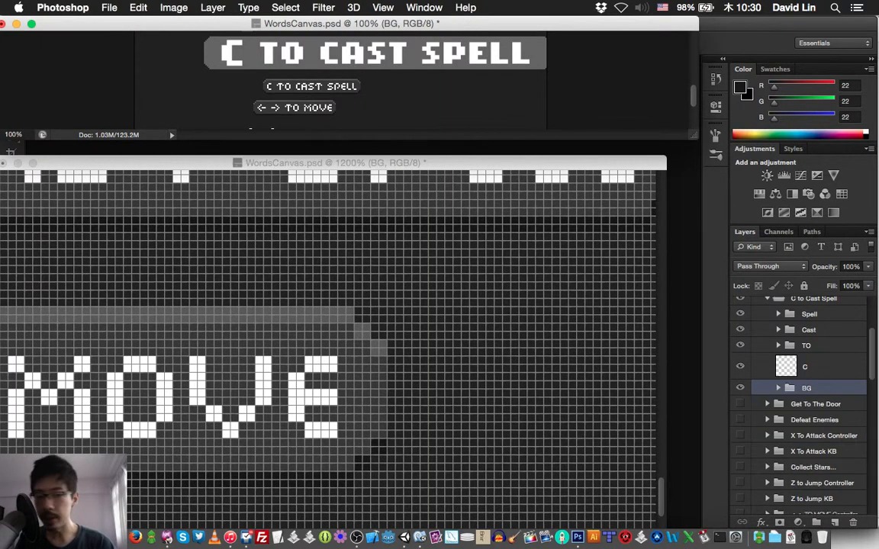
scroll(780, 390, up, 3)
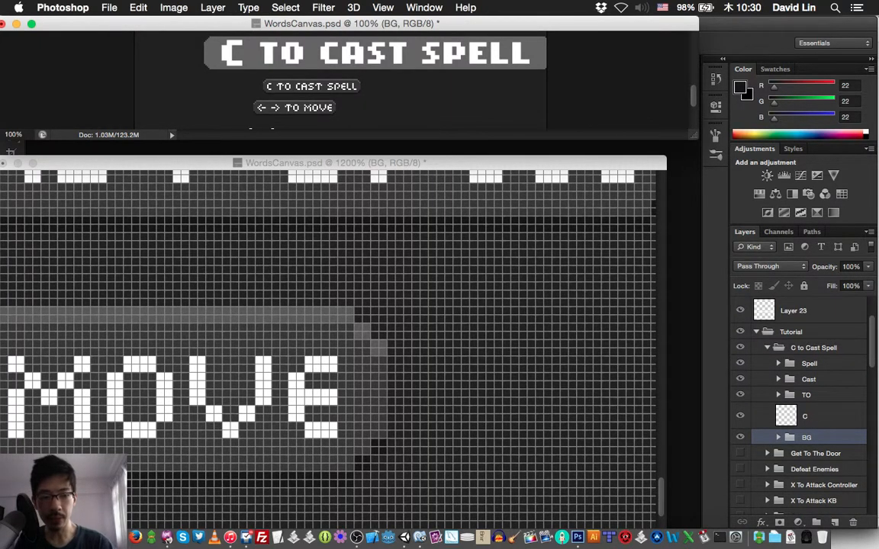
click(768, 348)
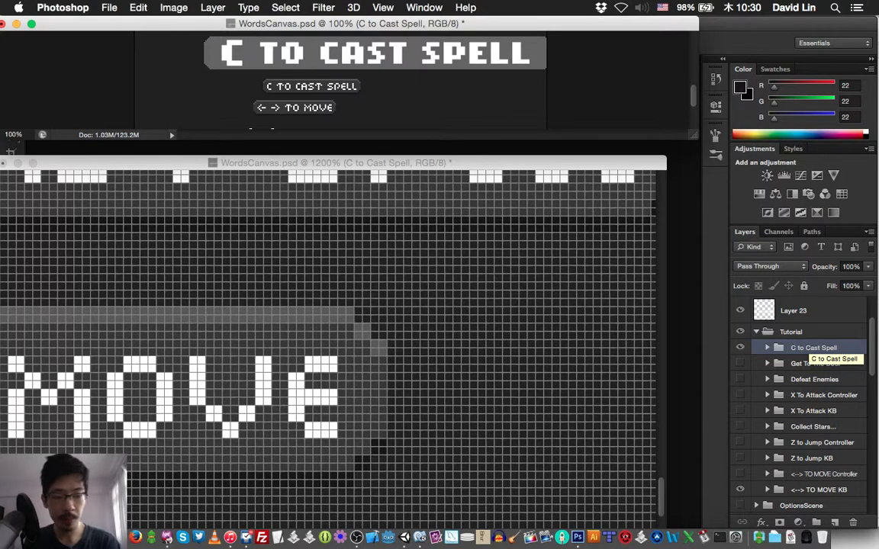
Duplicate the C to Cast Spell group within WordsCanvas.psd, naming the copy "C to Cast Spell Controller".
key(super+j)
key(Right)
key(alt+shift+Left)
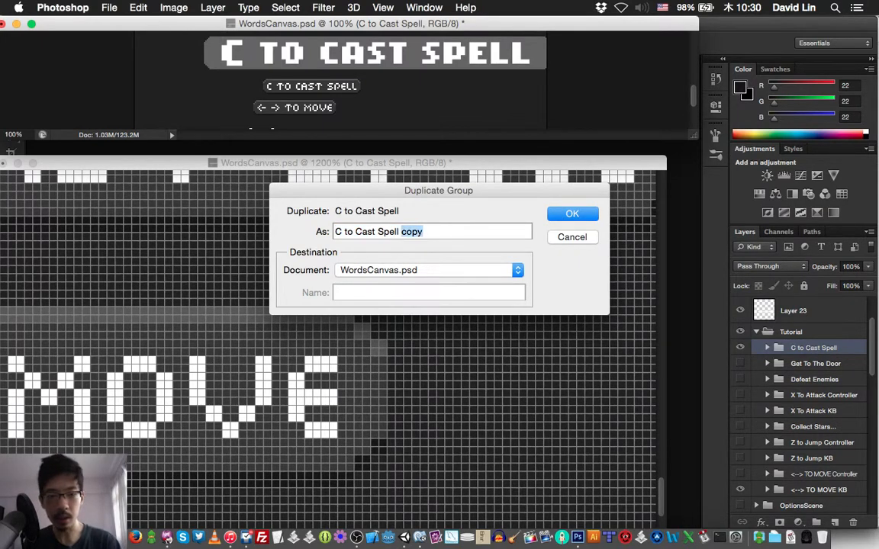
text(Controller)
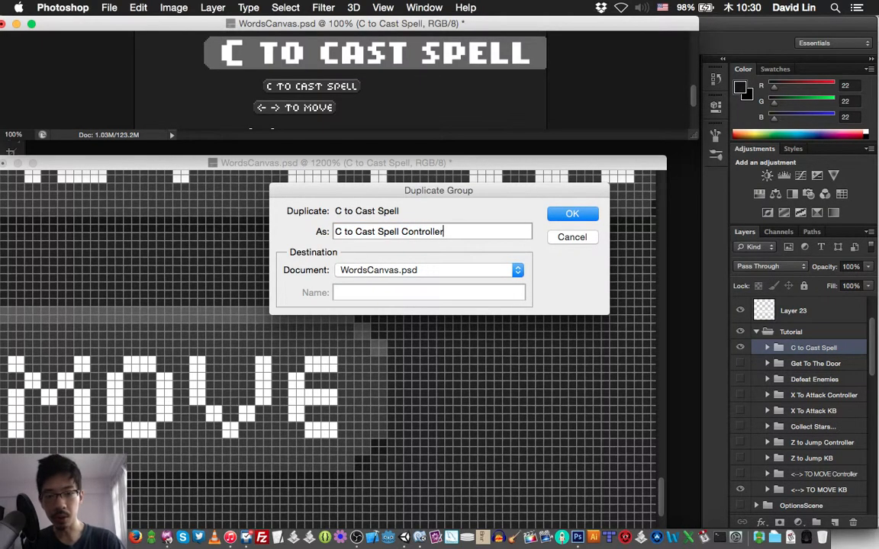
key(Return)
Rename the original C to Cast Spell group as "C to Cast Spell KB".
double_click(814, 363)
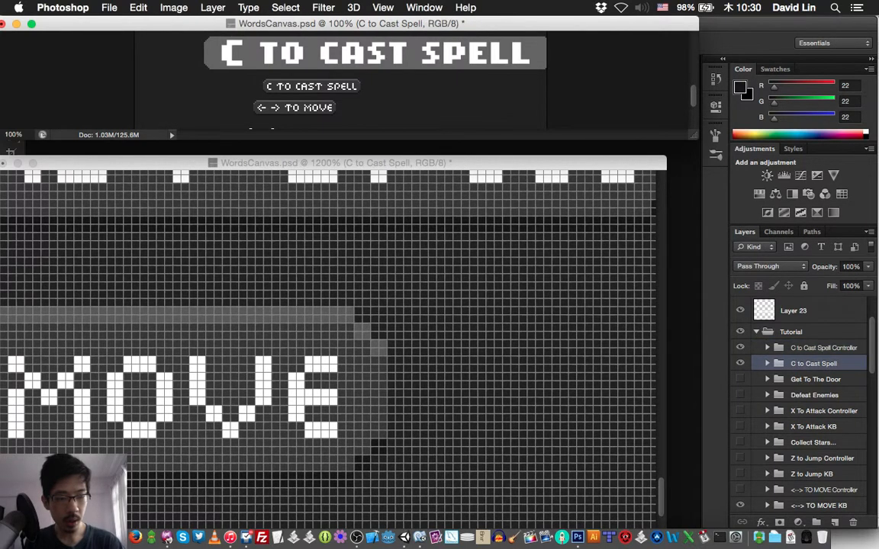
key(Right)
text(KB)
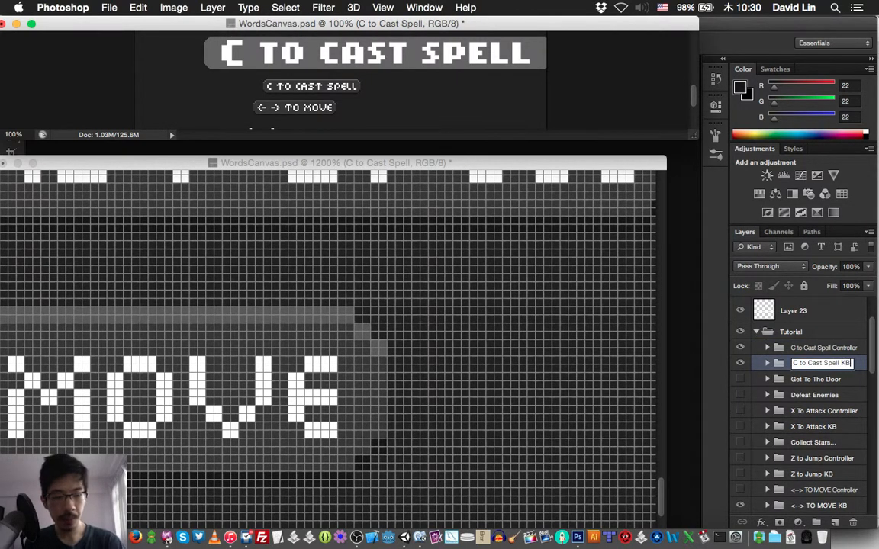
key(Return)
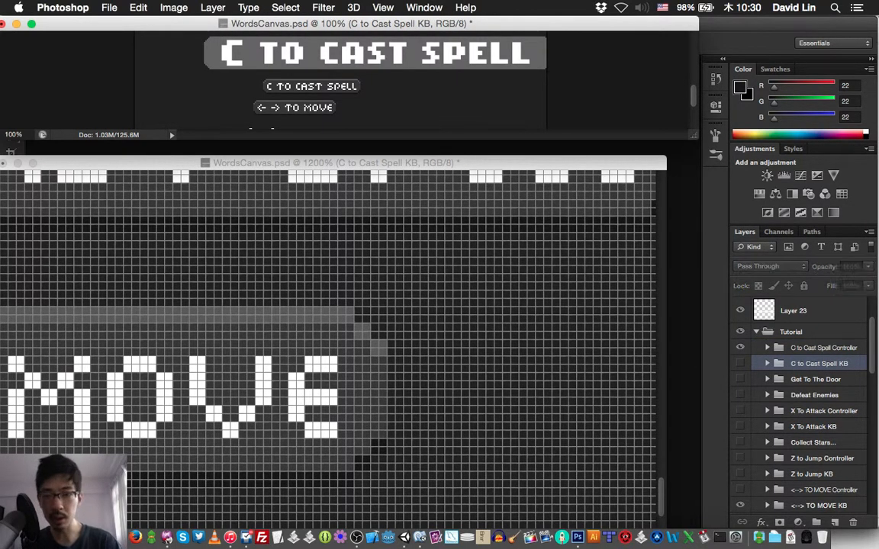
Hide the C to Cast Spell KB group and delete Layer 23.
click(740, 364)
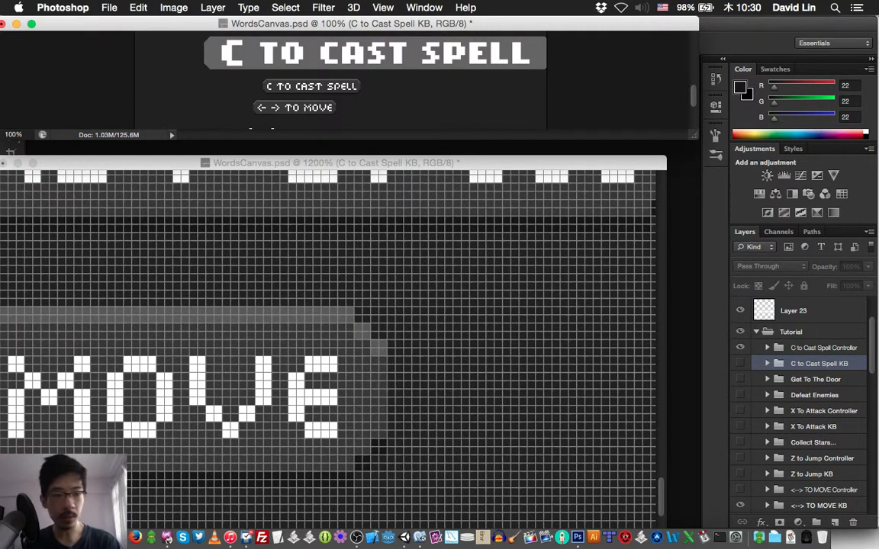
click(793, 311)
key(Delete)
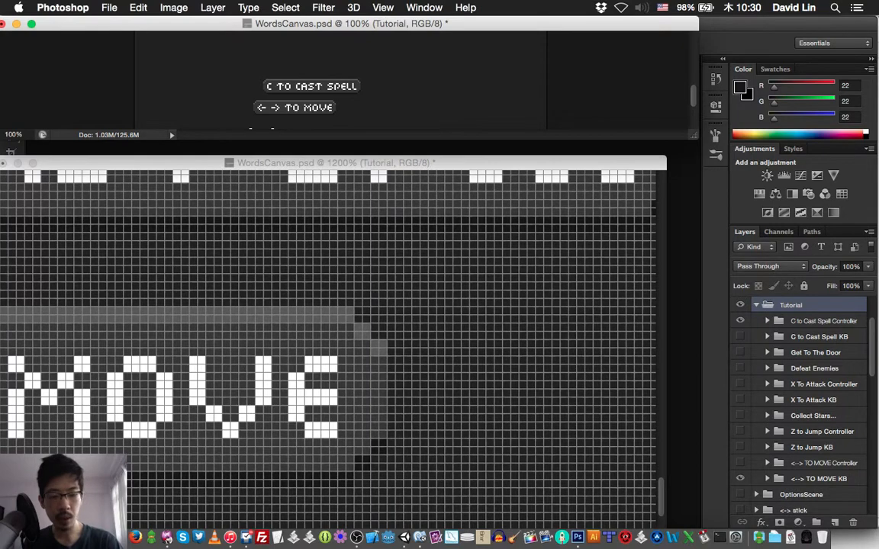
Browse for a file to open in the HUD folder inside Starsss, Design, Layout.
key(super+o)
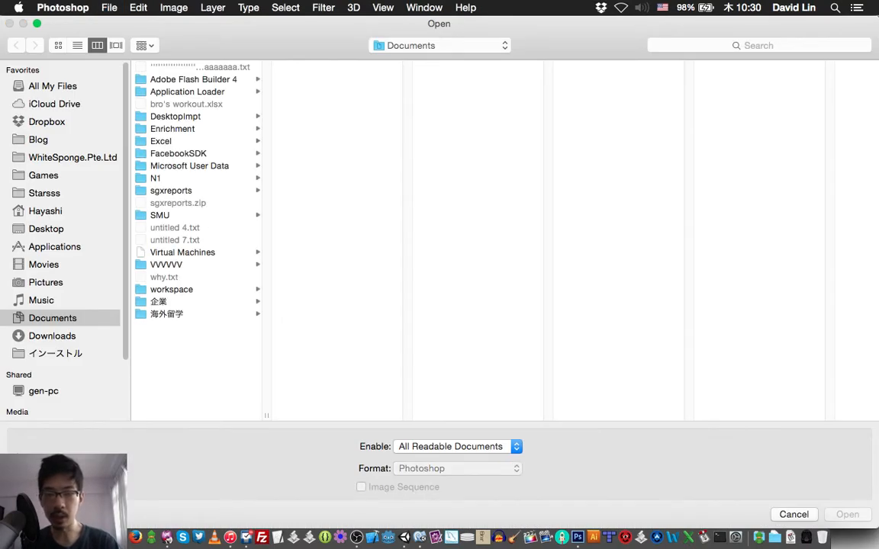
key(Escape)
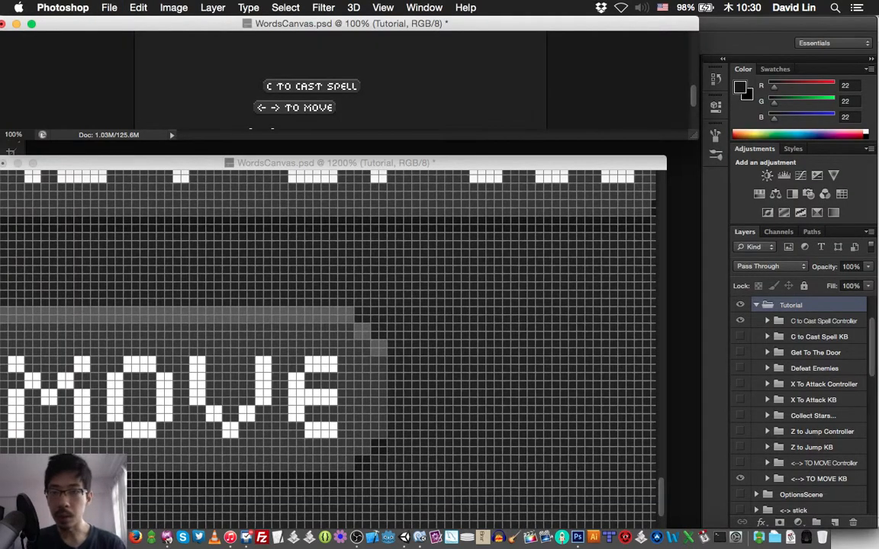
key(super+s)
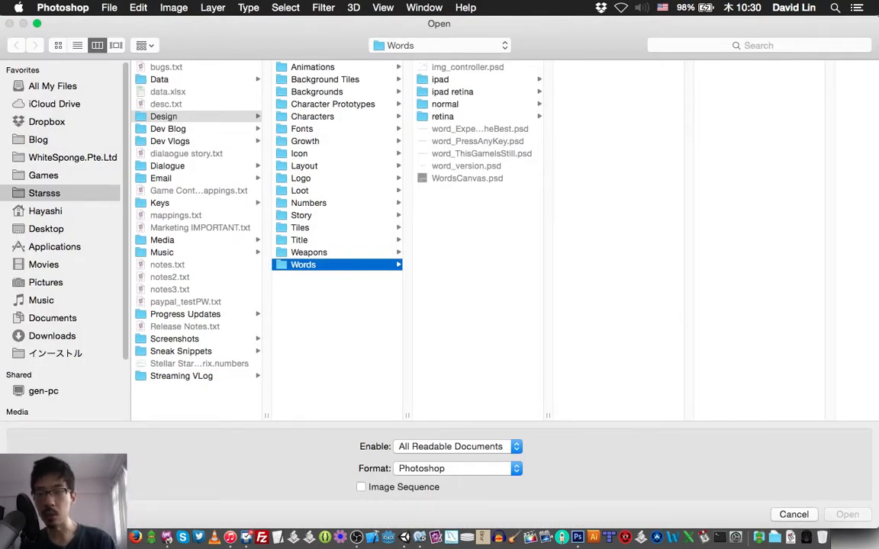
click(304, 165)
click(441, 117)
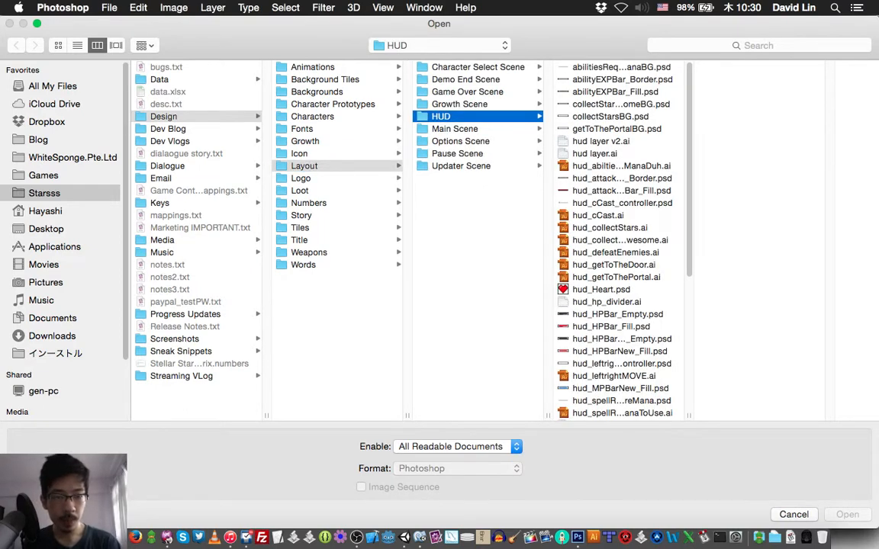
scroll(622, 236, down, 6)
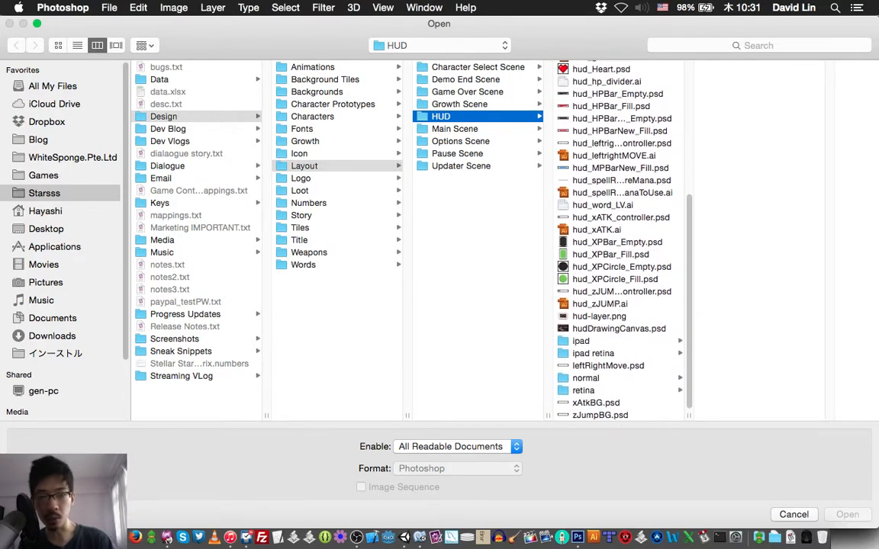
Look through the files in the HUD folder, its ipad retina subfolder, and the Main Scene and Options Scene folders.
click(594, 353)
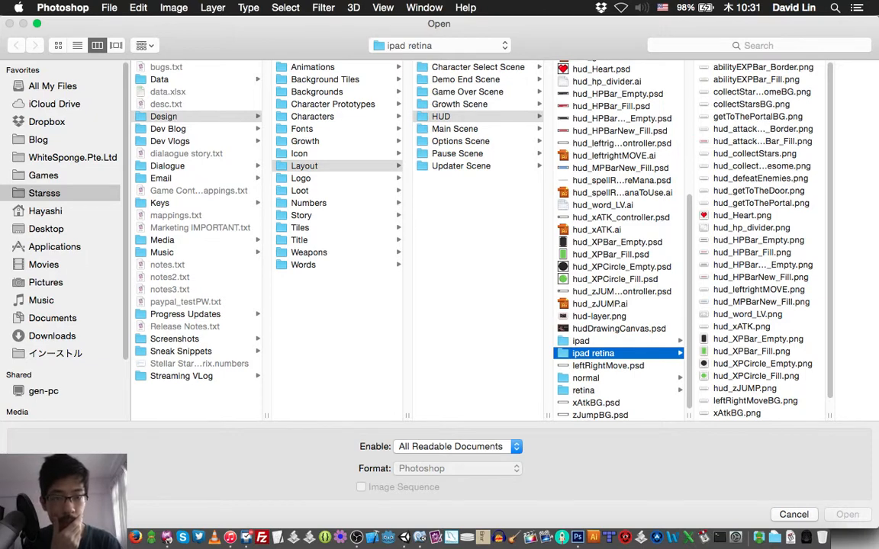
scroll(619, 241, up, 5)
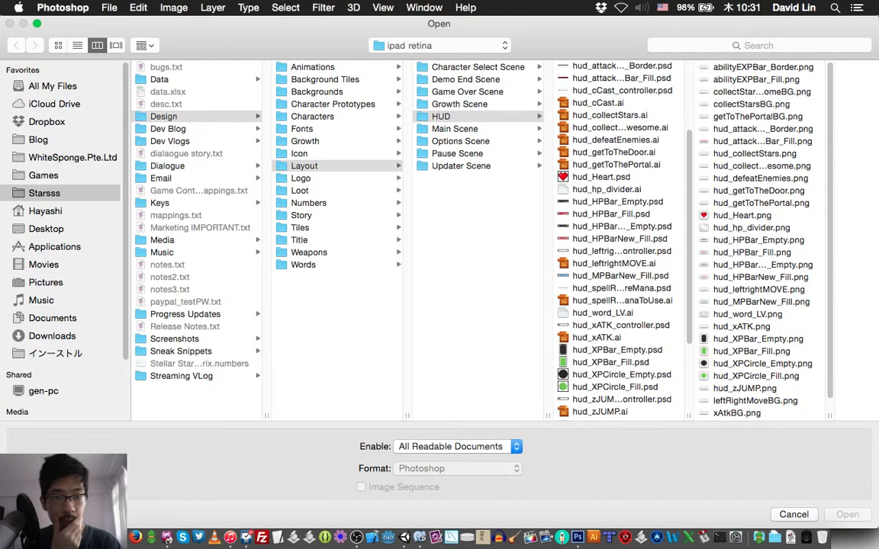
scroll(619, 240, up, 5)
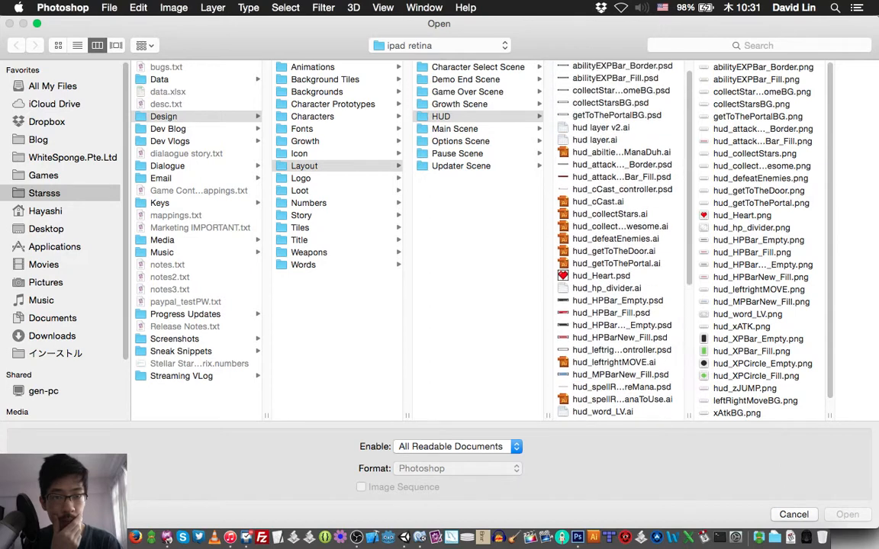
scroll(619, 240, up, 1)
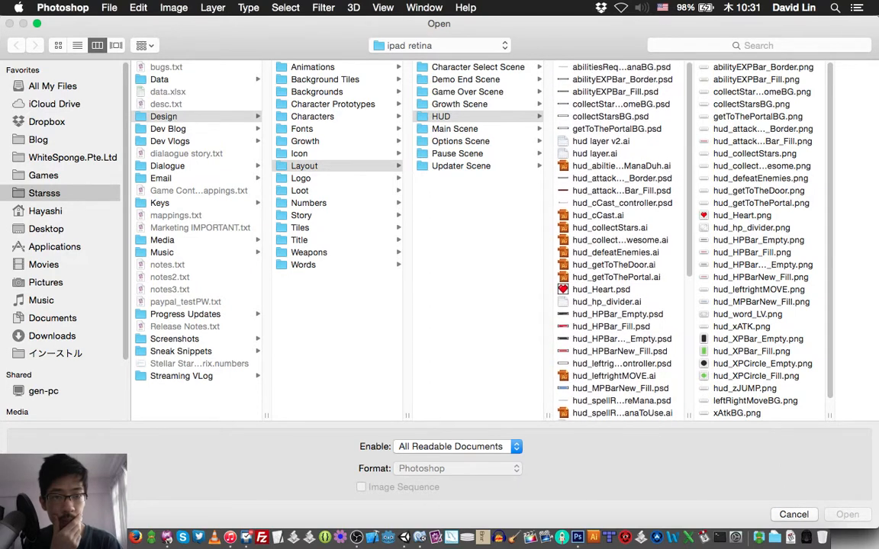
scroll(620, 240, down, 10)
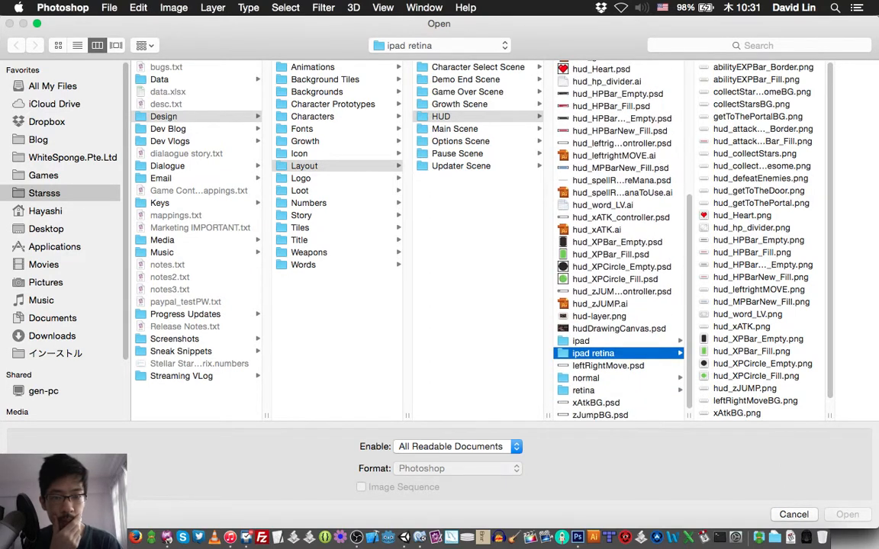
click(455, 128)
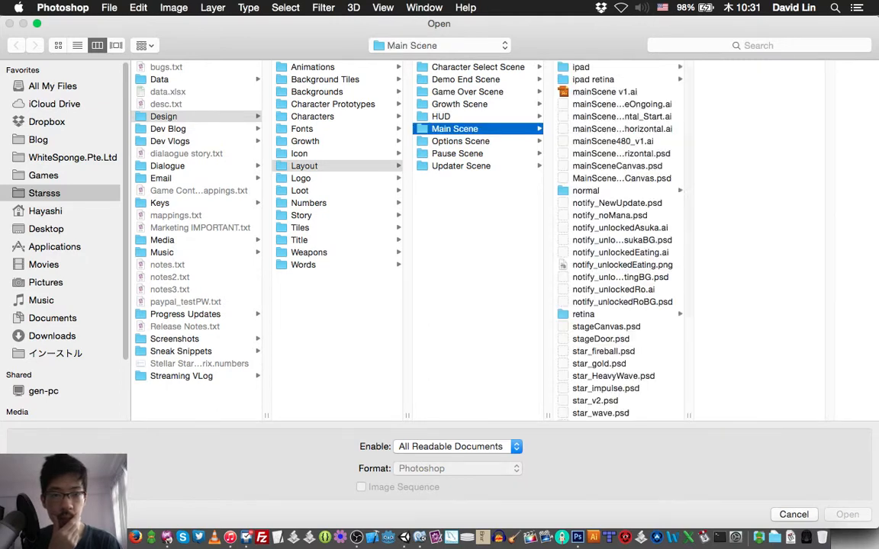
scroll(620, 240, down, 5)
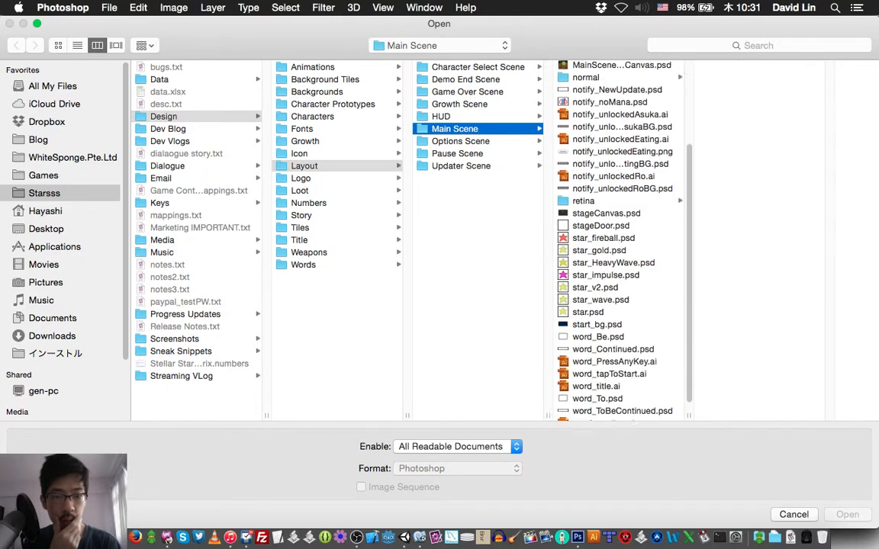
click(460, 141)
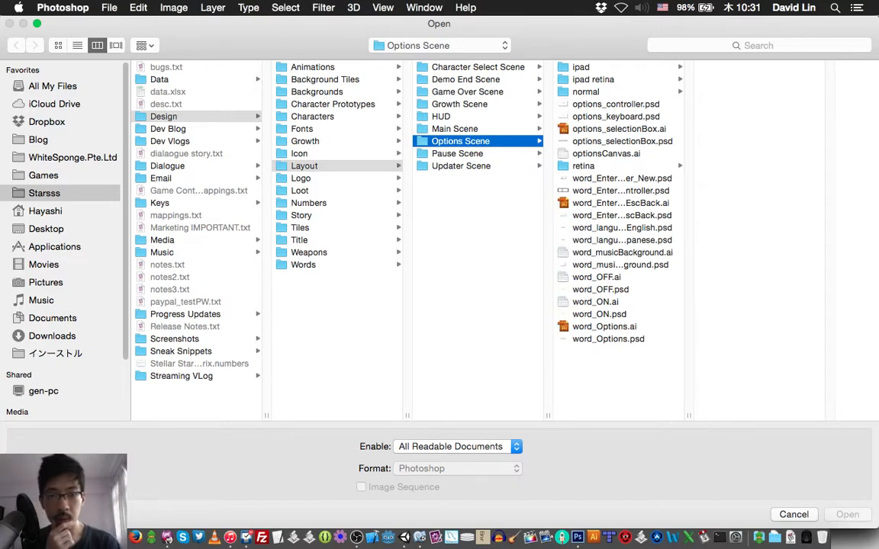
Open hud_cCast_controller.psd from the HUD folder.
click(440, 117)
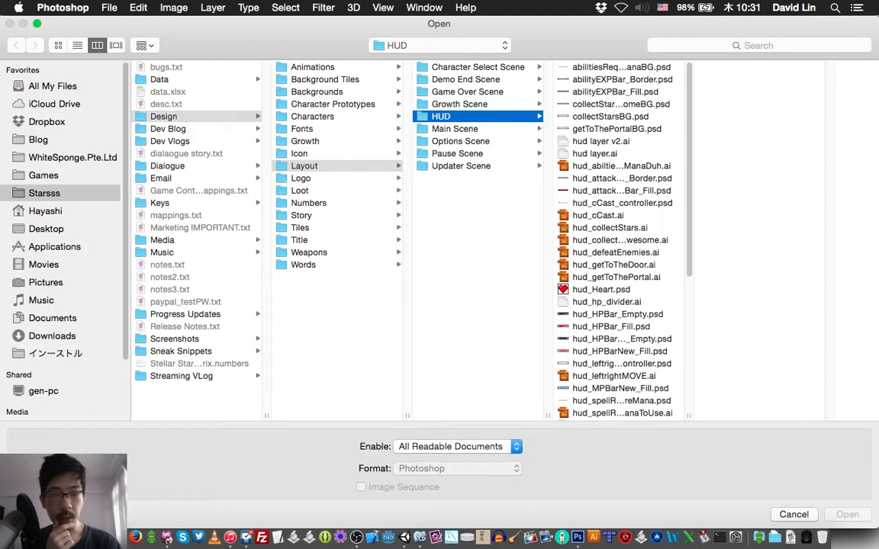
click(622, 203)
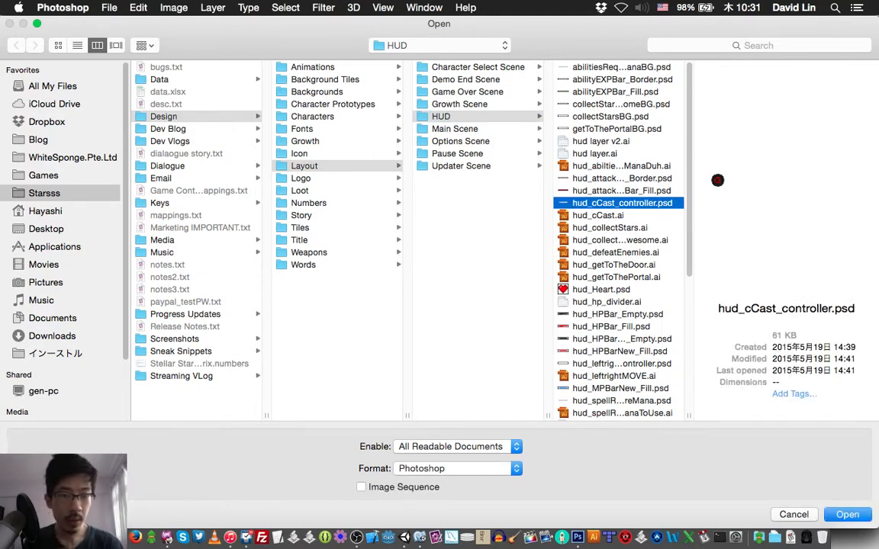
key(Return)
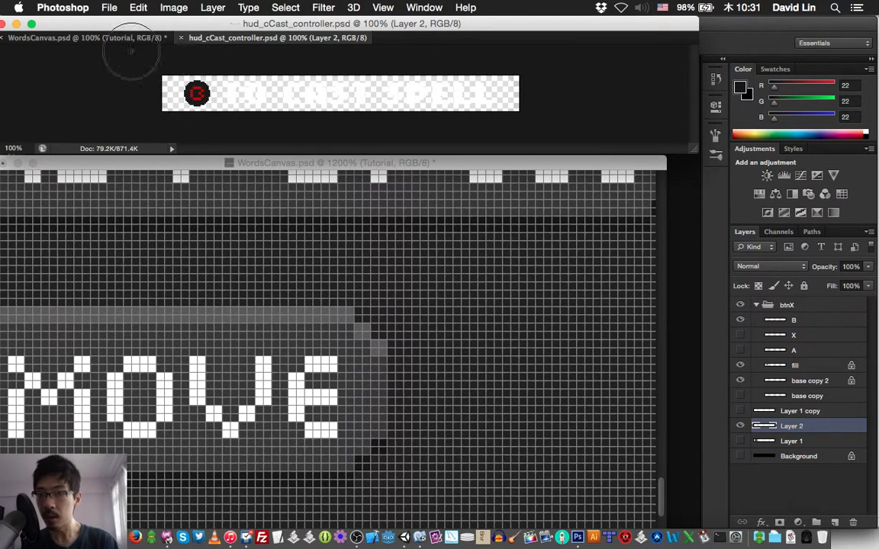
Sample the red of the B button in hud_cCast_controller.psd as the foreground color and return to WordsCanvas.psd.
click(87, 38)
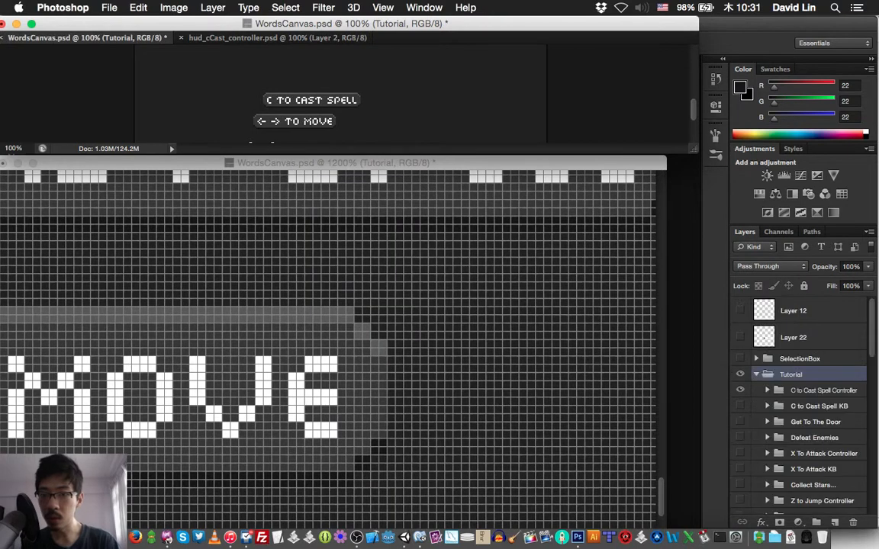
click(277, 38)
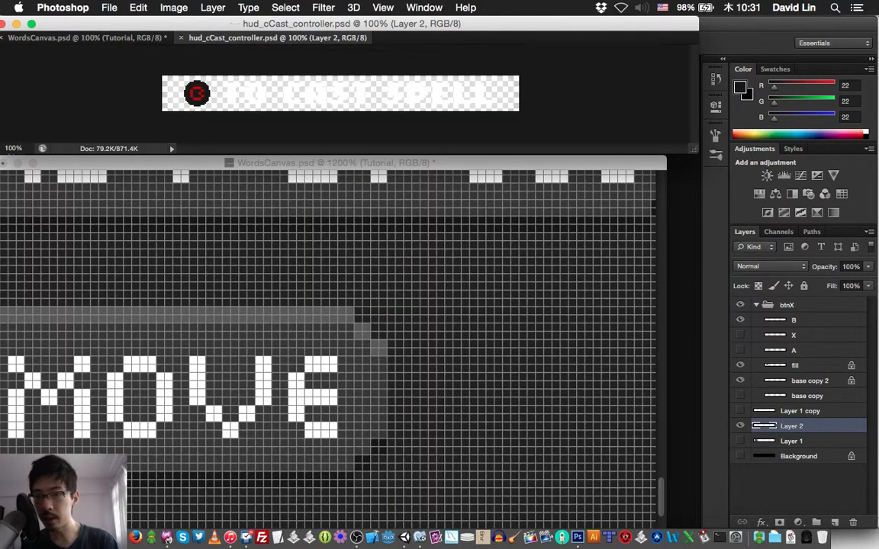
alt+click(198, 93)
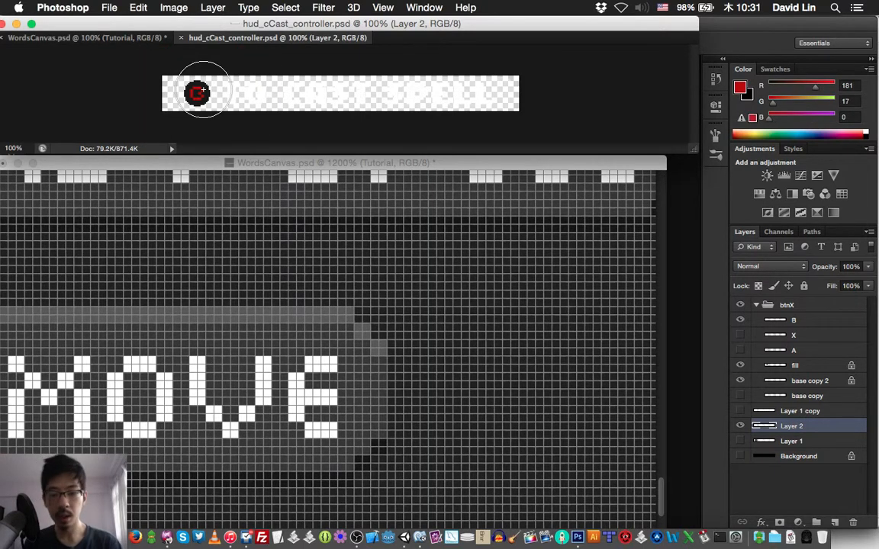
key(ctrl+Tab)
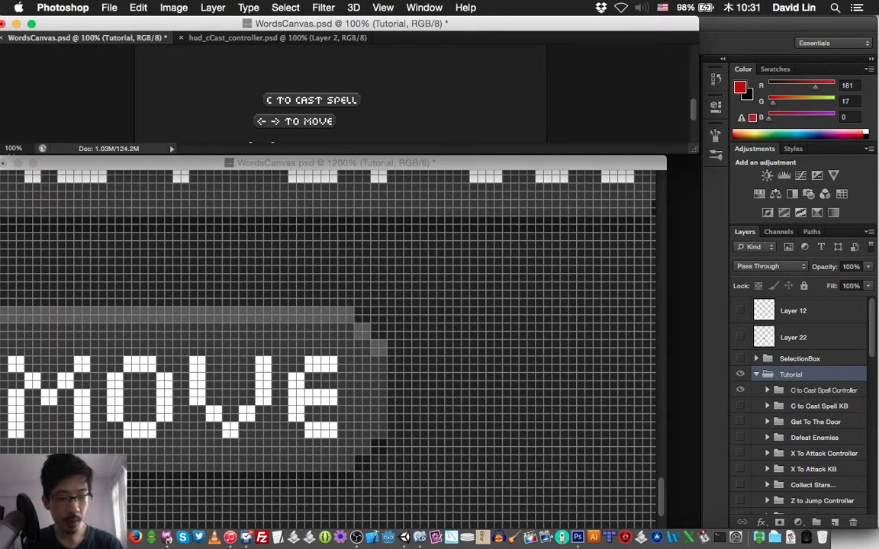
Expand the C to Cast Spell Controller group, and make the Z to Jump Controller group visible and expand it.
click(768, 391)
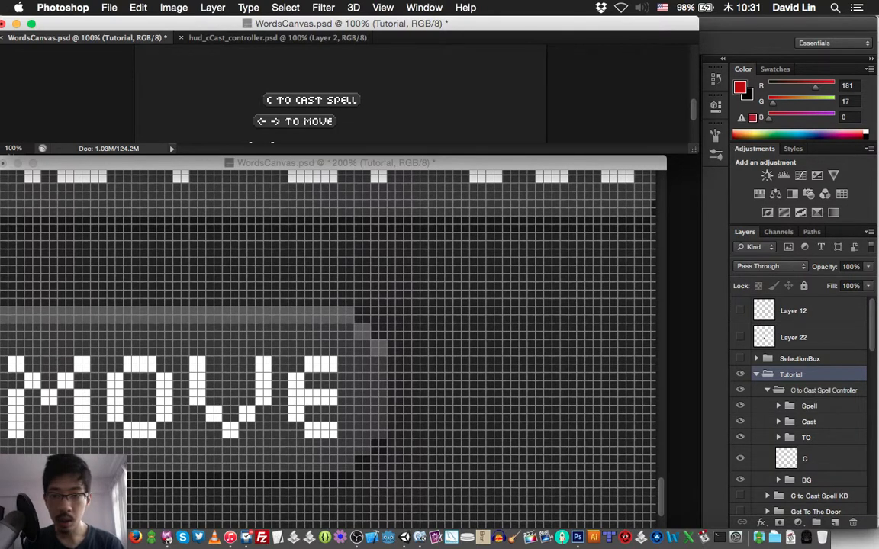
scroll(801, 405, down, 5)
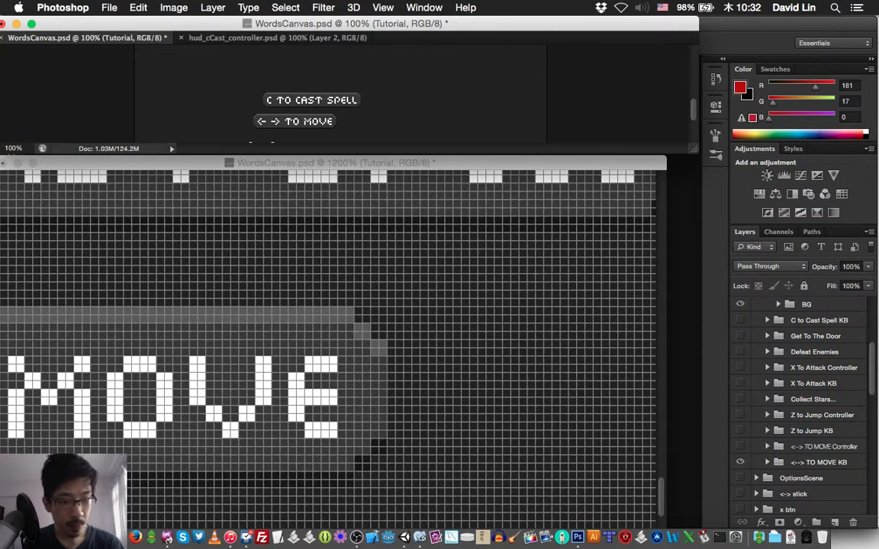
click(739, 415)
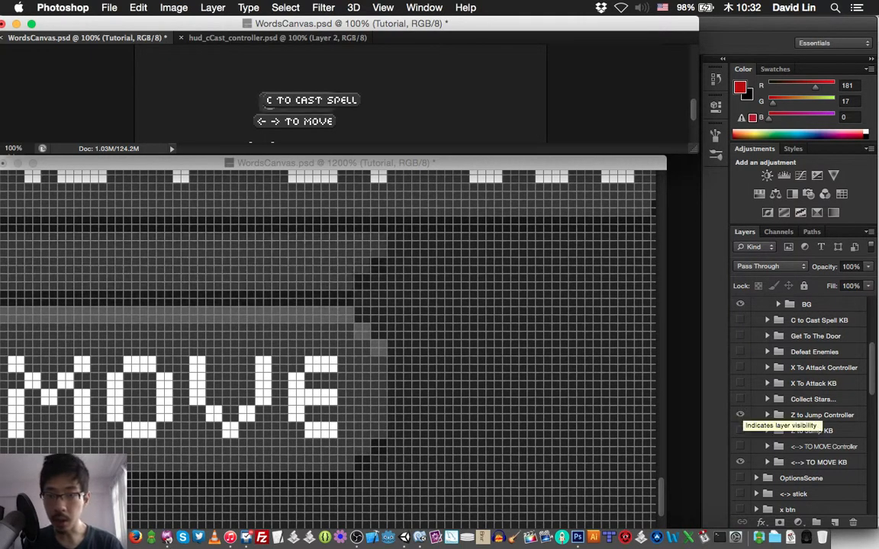
click(768, 415)
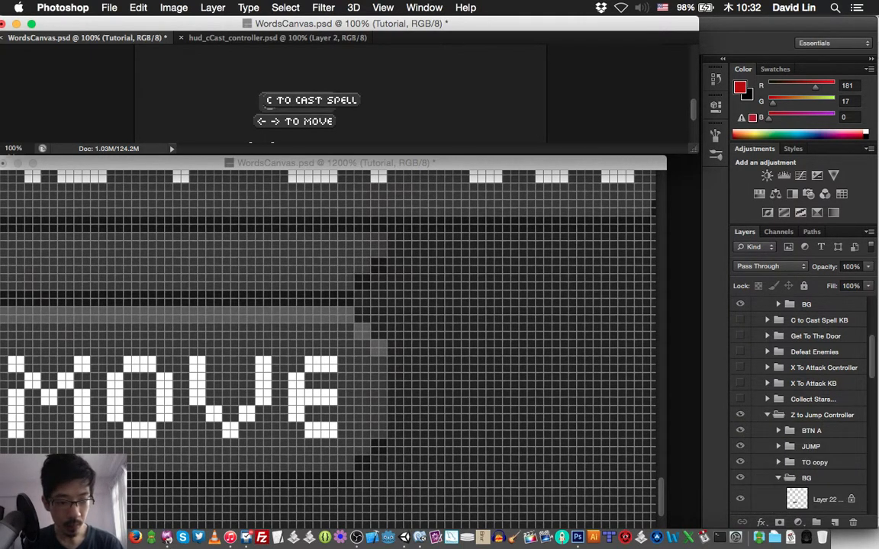
Duplicate the BTN A group in the Z to Jump Controller group as BTN B.
click(812, 431)
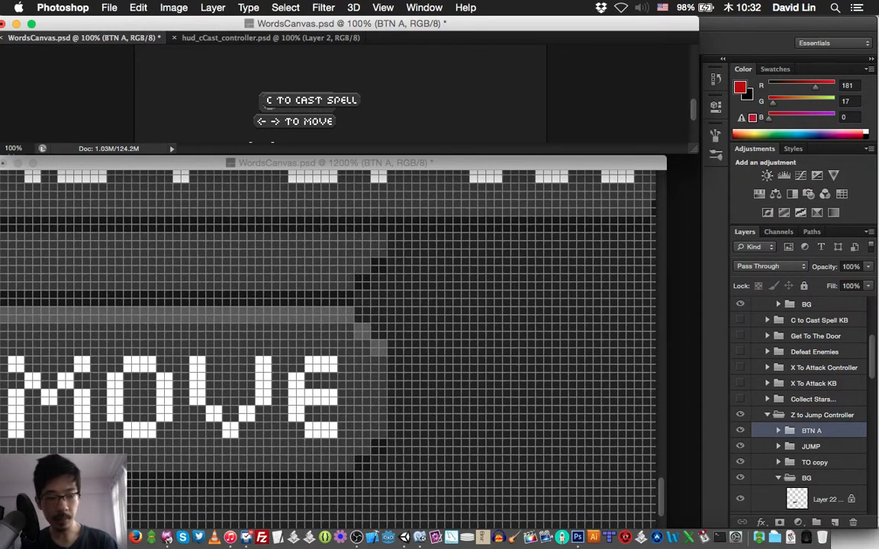
key(alt+super+j)
key(Right)
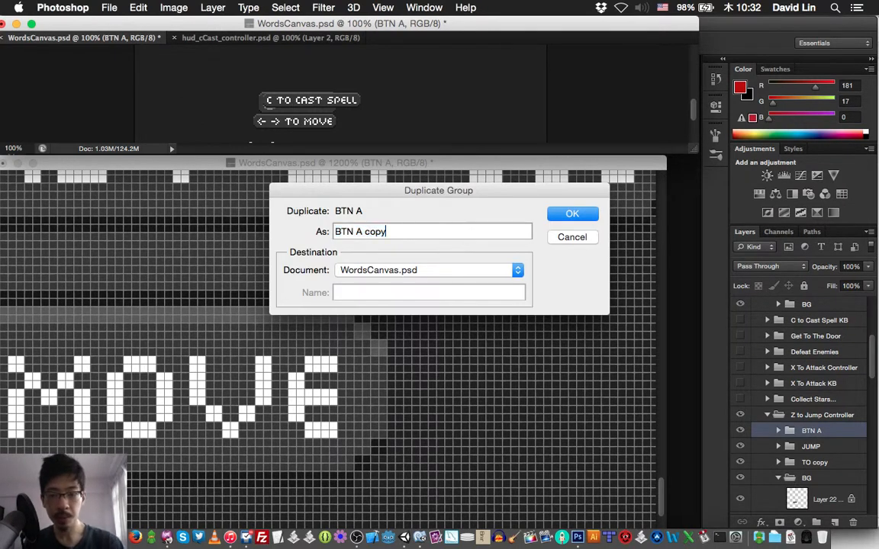
key(BackSpace)
key(BackSpace)
key(BackSpace)
key(BackSpace)
key(BackSpace)
key(BackSpace)
text(BTN B)
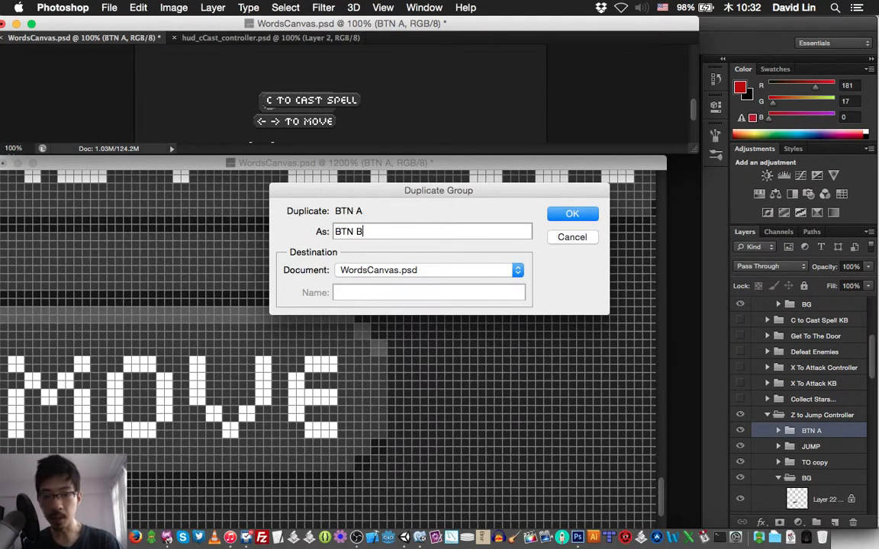
key(Return)
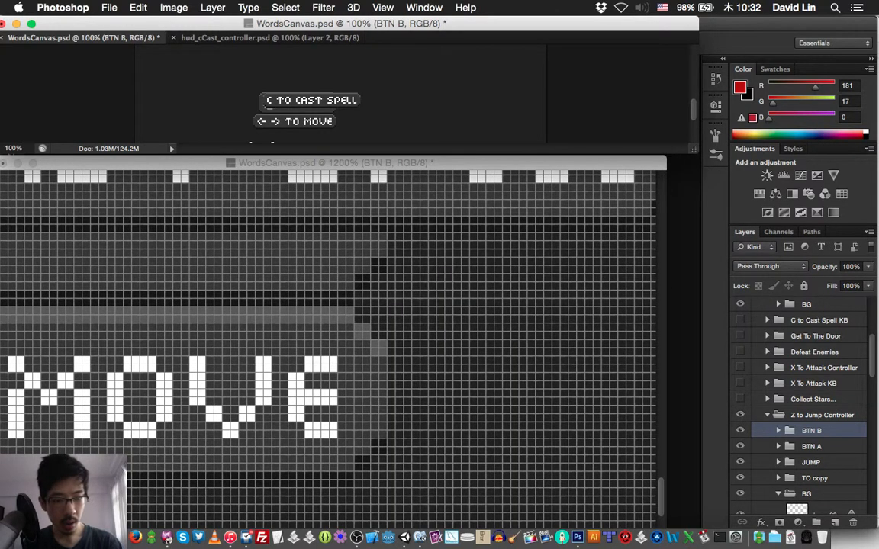
Move BTN B out of the Z to Jump Controller group, then hide and collapse that group.
key(super+bracketright)
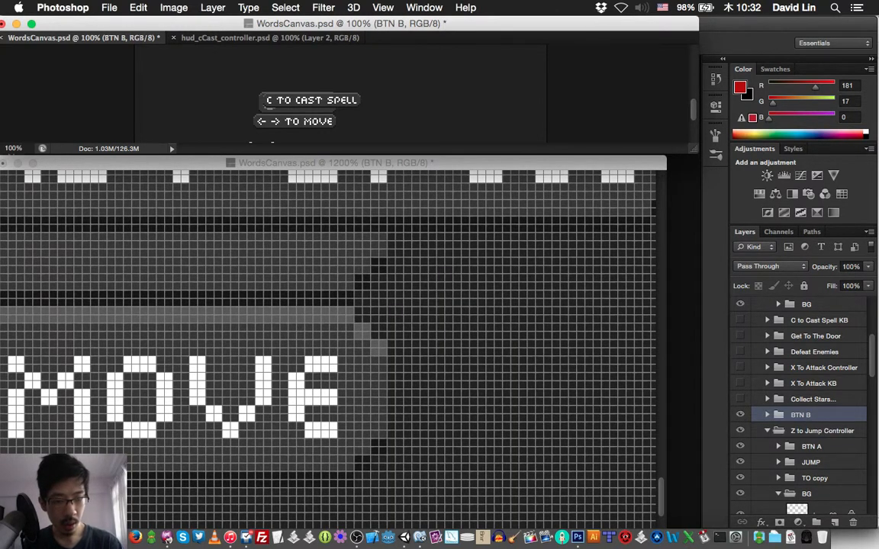
click(740, 431)
click(767, 431)
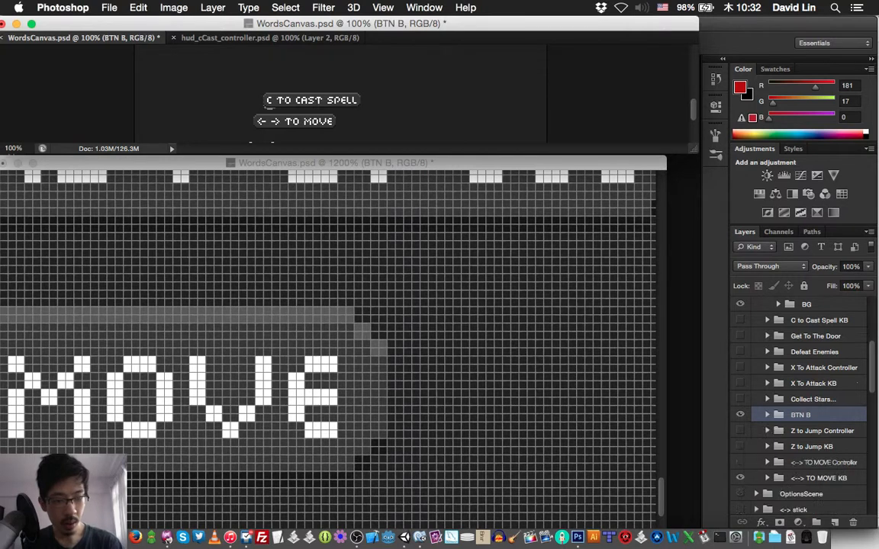
Move the BTN B group up the layer stack to the top of the C to Cast Spell Controller group.
key(super+bracketright)
key(super+bracketright)
key(super+bracketright)
key(super+bracketright)
key(super+bracketright)
key(super+bracketright)
key(super+bracketright)
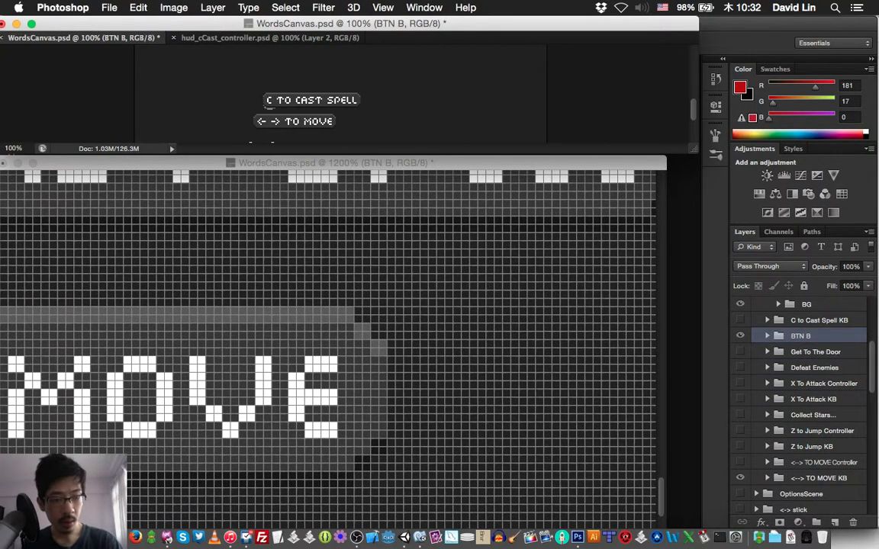
key(super+shift+bracketright)
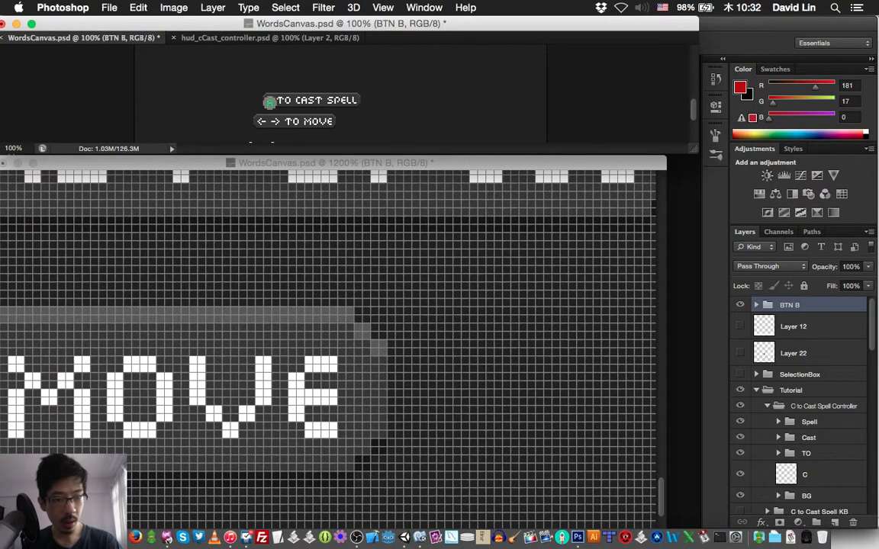
key(super+bracketleft)
key(super+bracketleft)
key(super+bracketleft)
key(super+bracketleft)
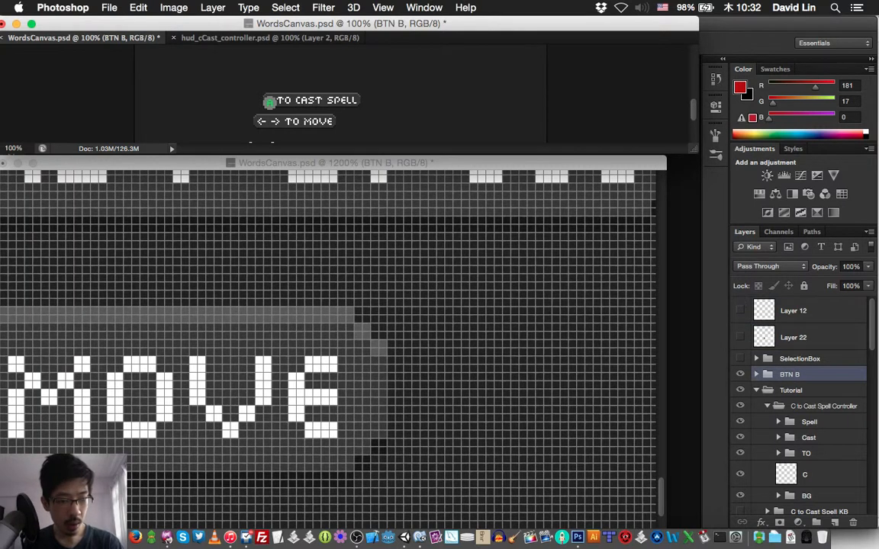
key(super+bracketleft)
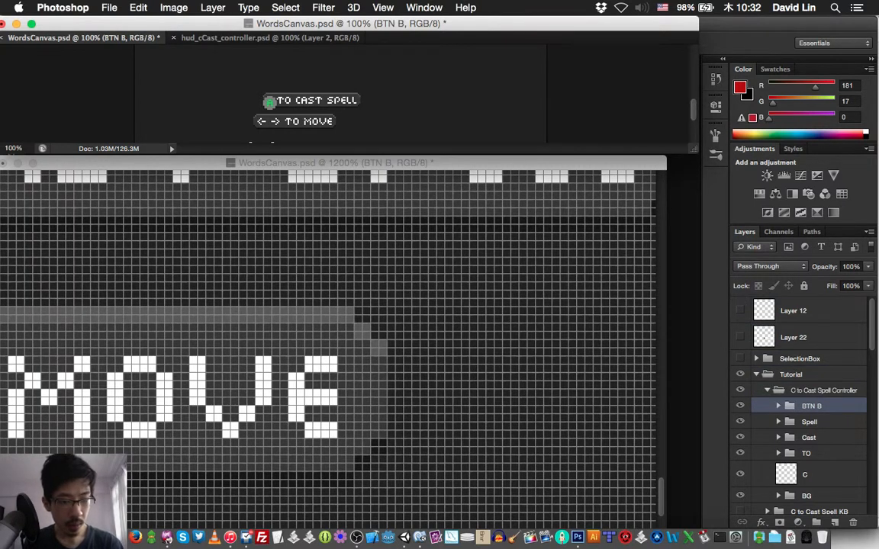
double_click(824, 390)
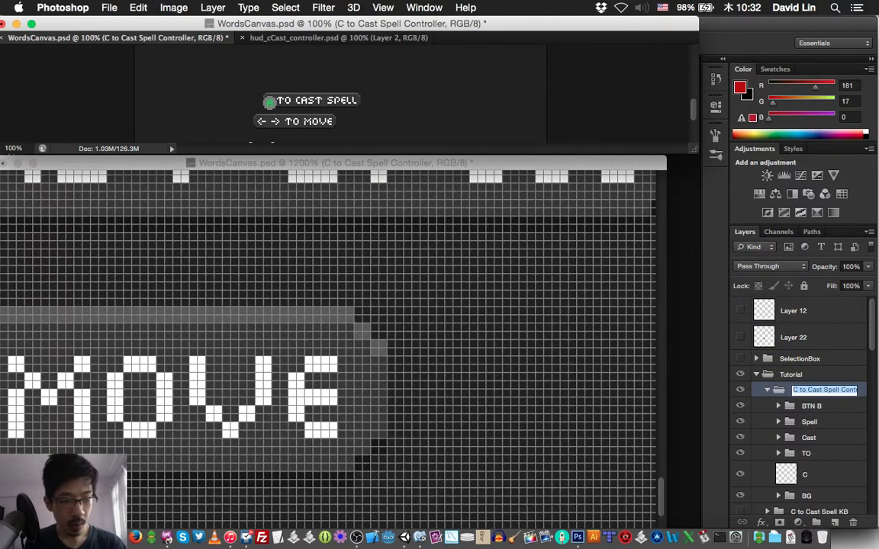
key(Return)
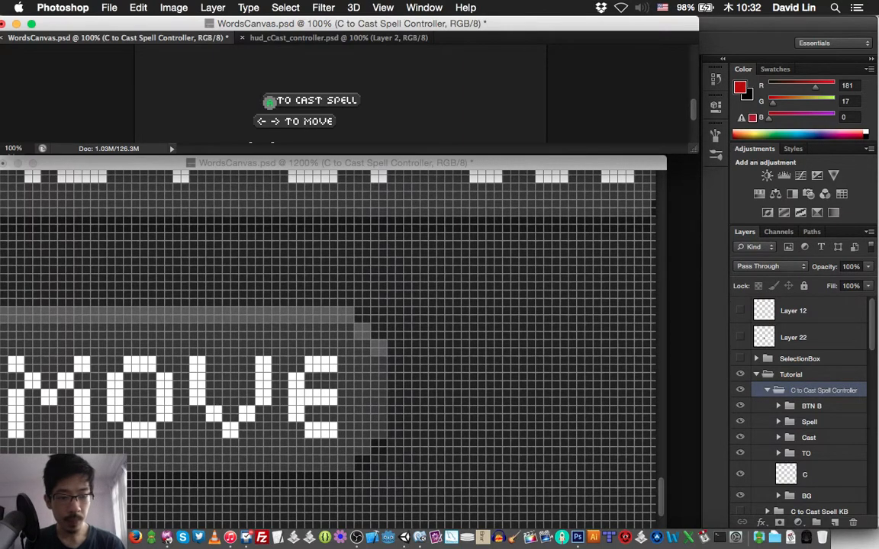
Nudge the BTN B group 4 pixels up and 8 pixels left, at the start of the cast spell label.
click(812, 406)
scroll(328, 347, up, 3)
scroll(329, 348, left, 4)
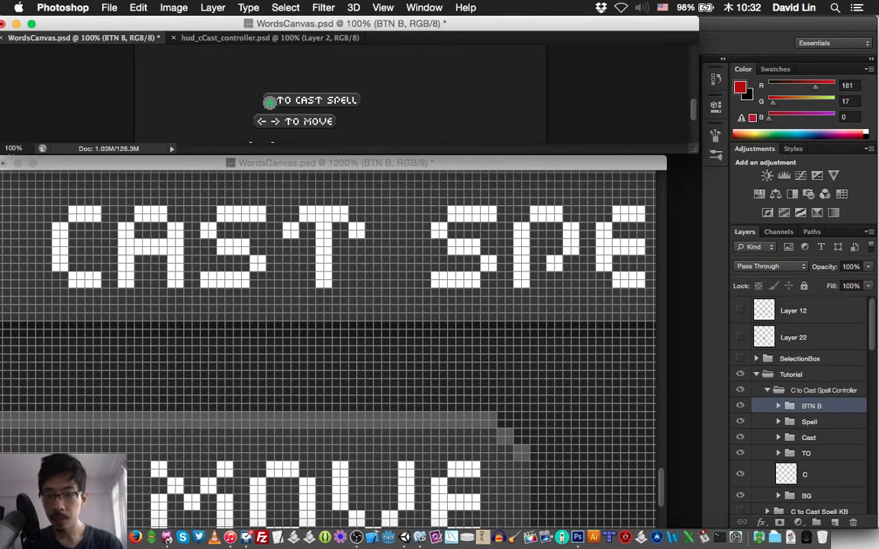
scroll(328, 348, up, 2)
scroll(328, 348, left, 15)
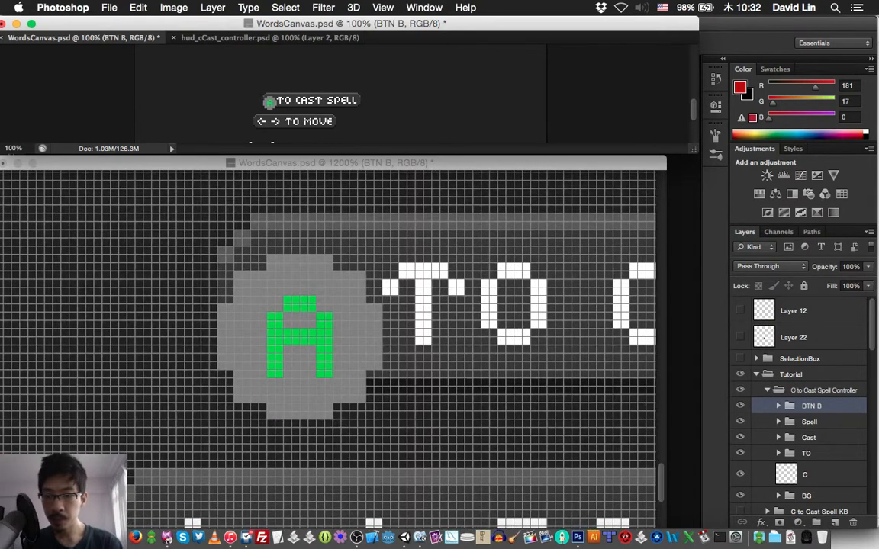
key(Up)
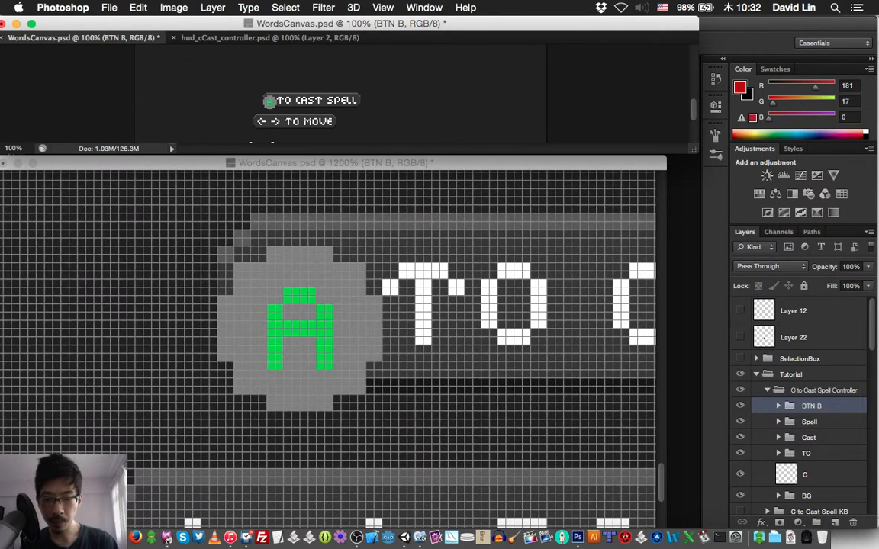
key(Up)
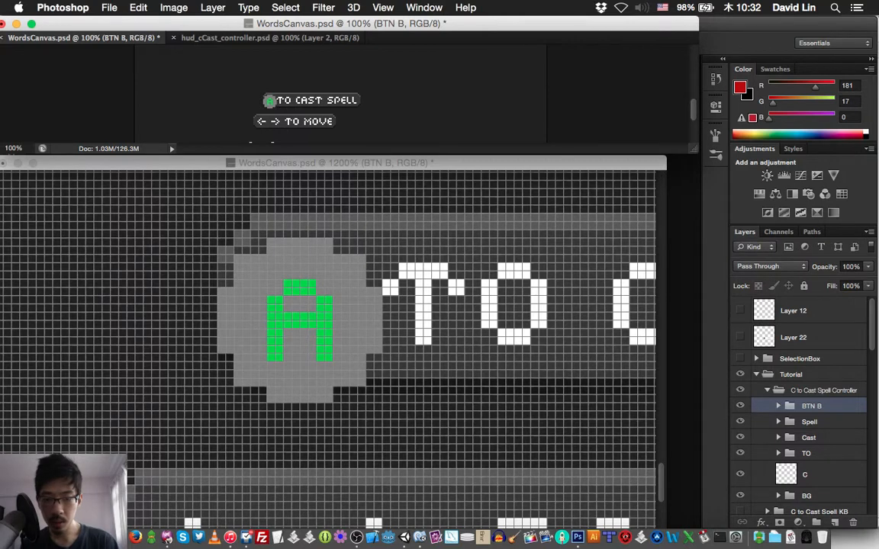
key(Up)
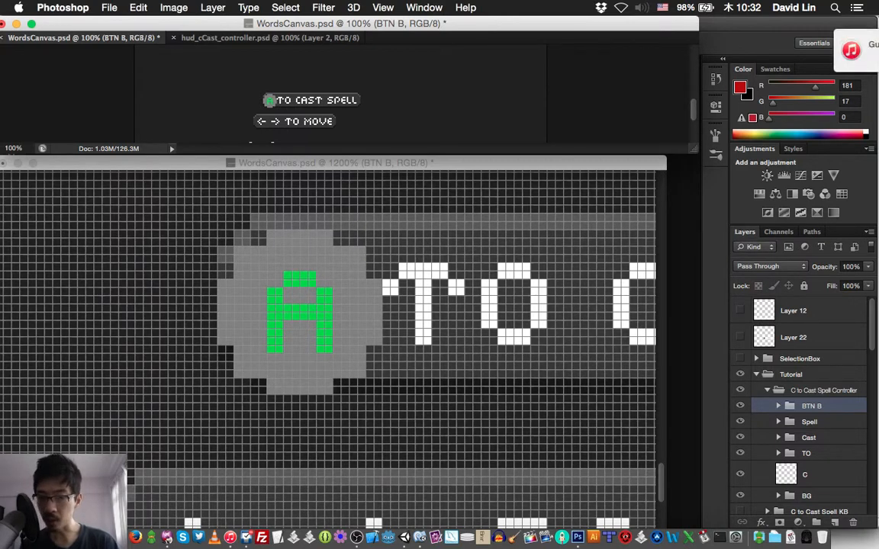
key(Up)
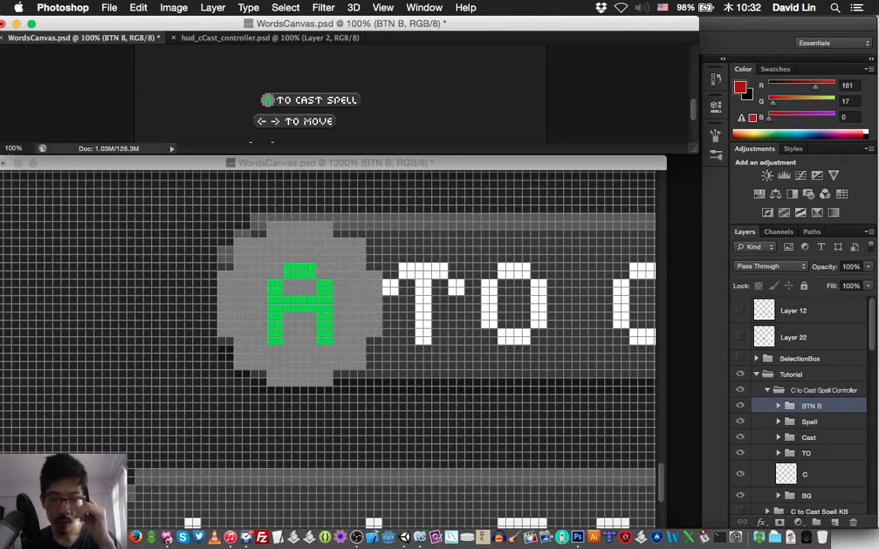
key(Left)
key(Left)
key(Left)
key(Left)
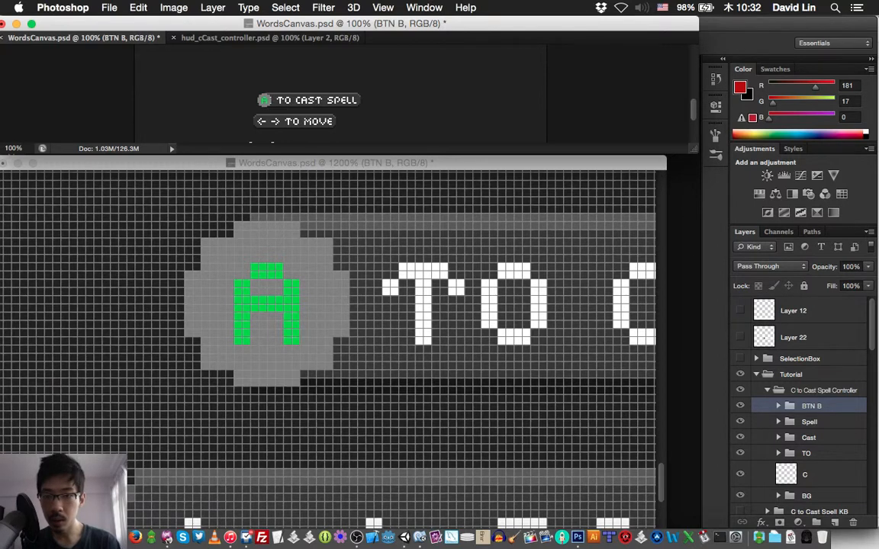
key(Left)
key(Left)
key(Left)
key(Left)
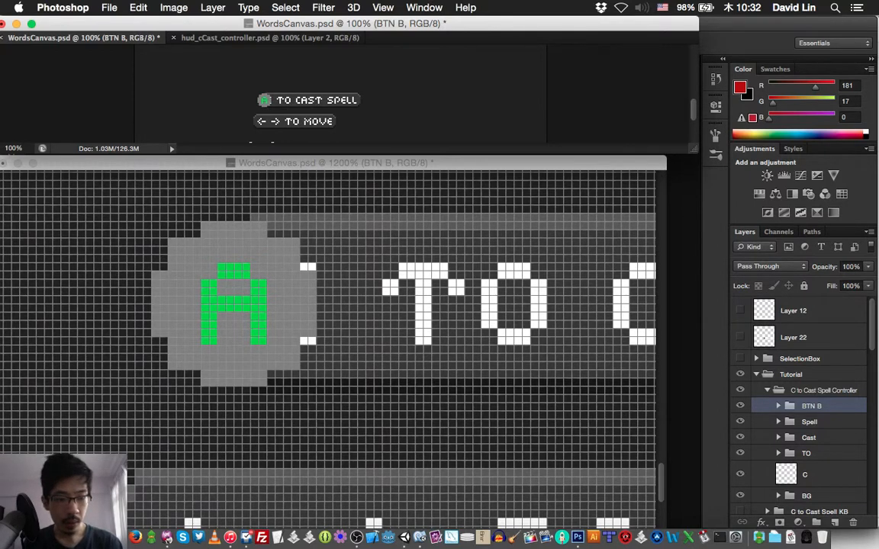
Hide the C letter layer and rename the A layer inside the BTN B group as B.
click(740, 475)
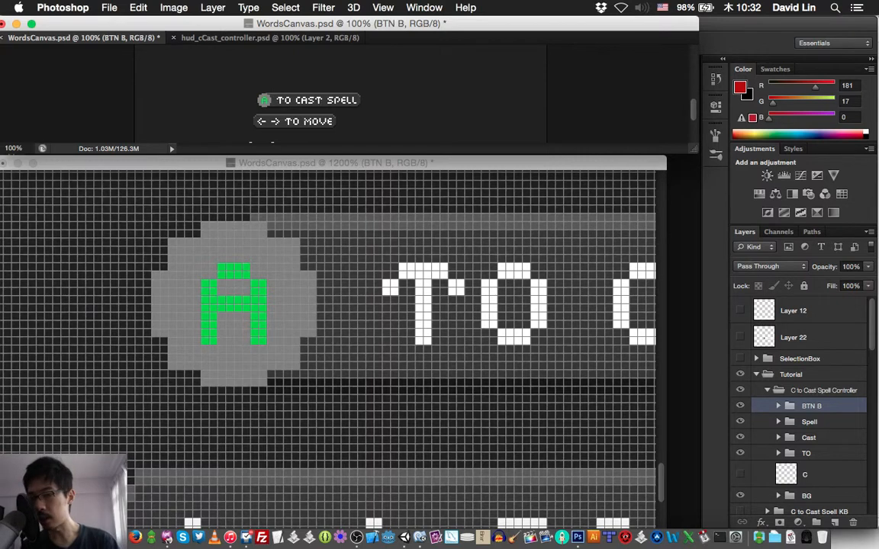
click(778, 406)
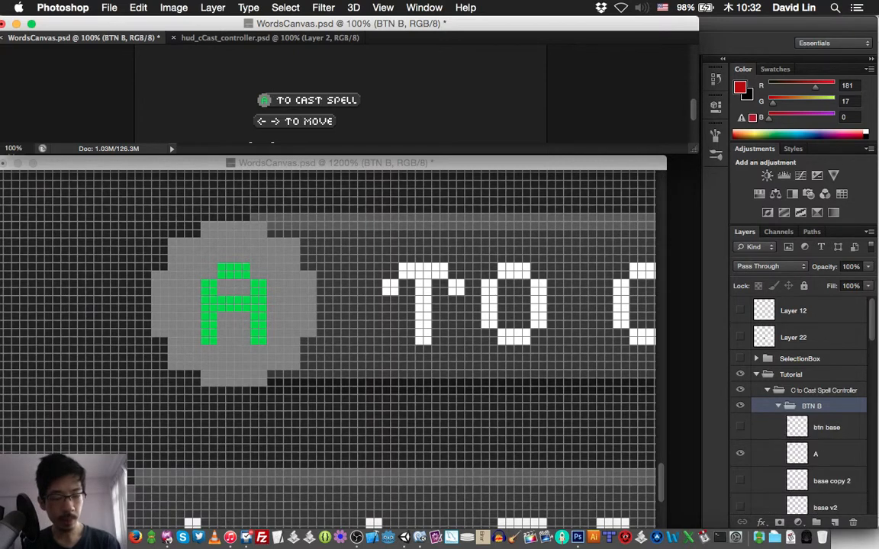
double_click(815, 454)
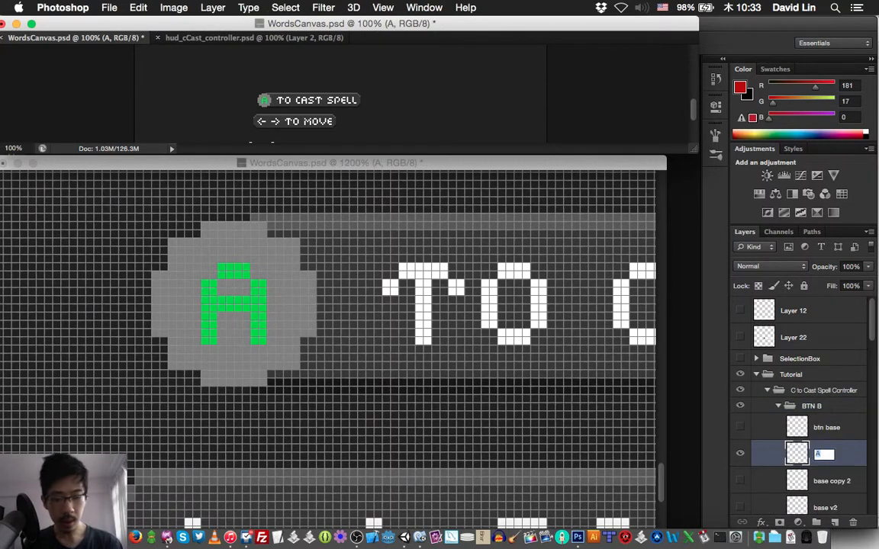
text(B)
key(Return)
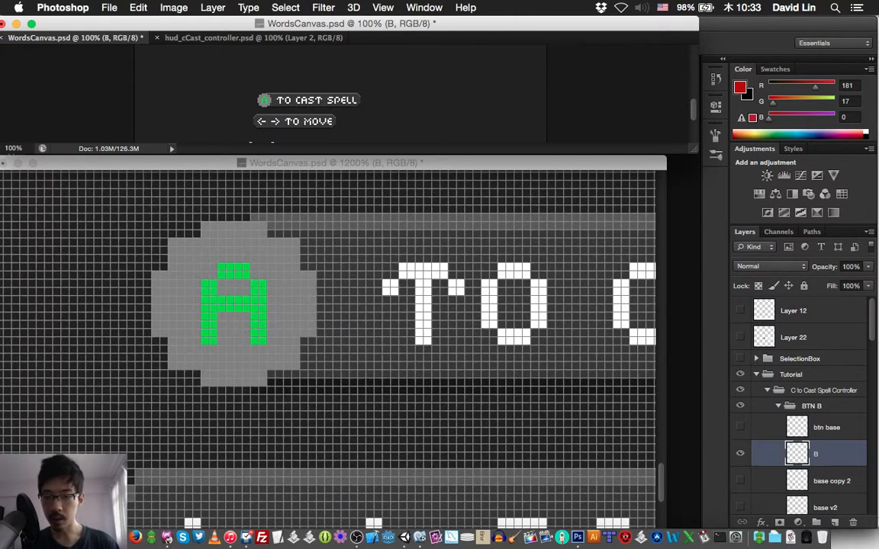
Erase the green letter A from the gray button in the 1200% view of WordsCanvas.psd.
drag(442, 162, 444, 162)
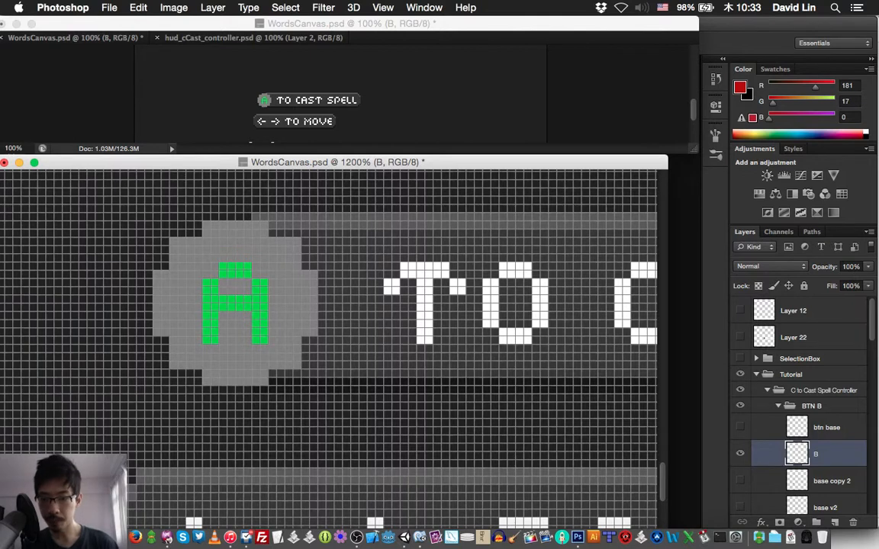
mouse_move(223, 268)
mouse_down()
mouse_move(260, 294)
mouse_move(262, 336)
mouse_up()
mouse_move(243, 301)
mouse_down()
mouse_move(211, 287)
mouse_move(210, 343)
mouse_up()
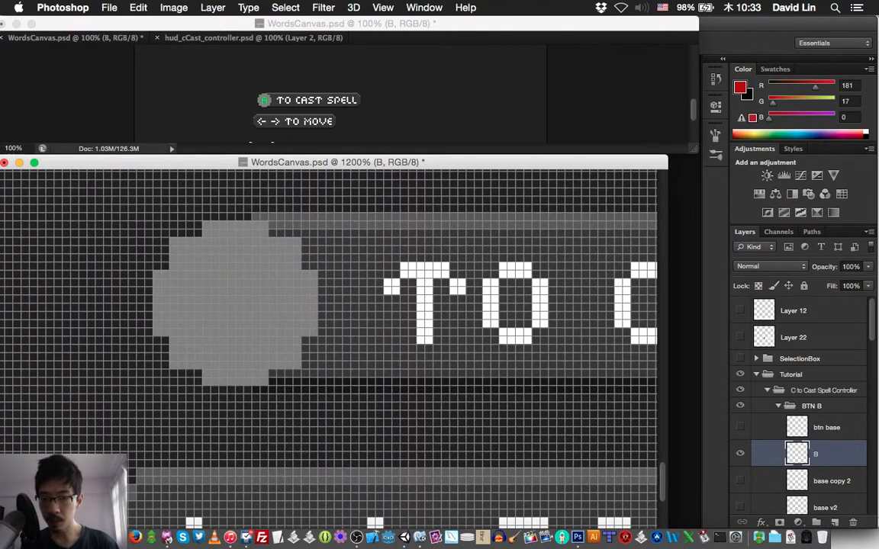
Draw a red letter B with 2-pixel-wide strokes in the middle of the gray button on the B layer.
right_click(232, 308)
double_click(347, 327)
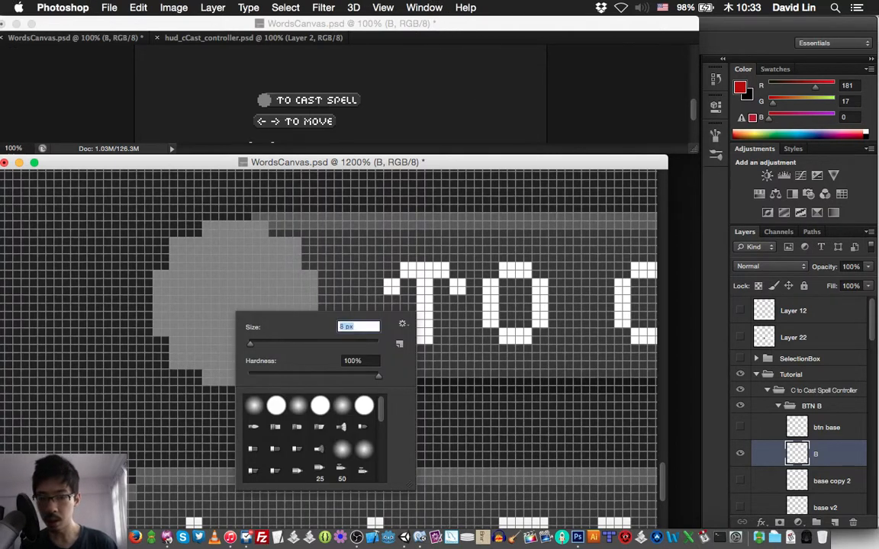
key(Return)
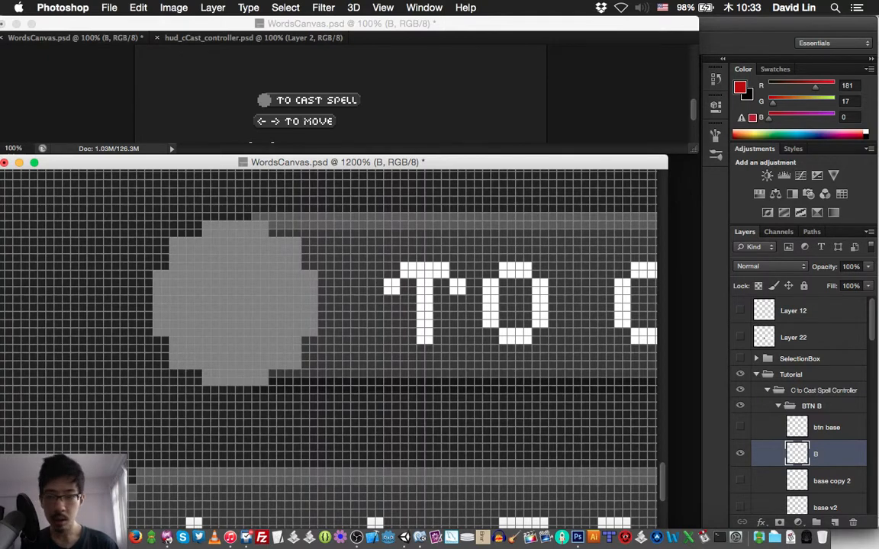
right_click(244, 298)
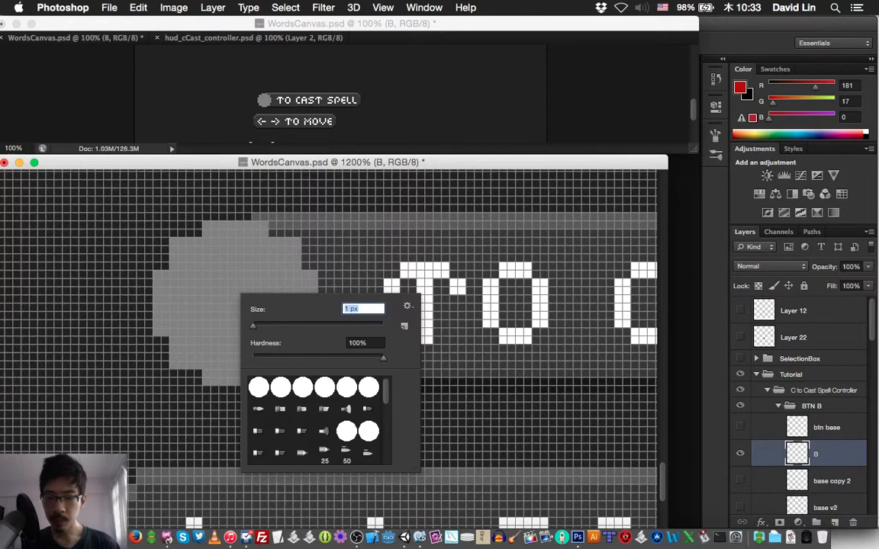
key(Return)
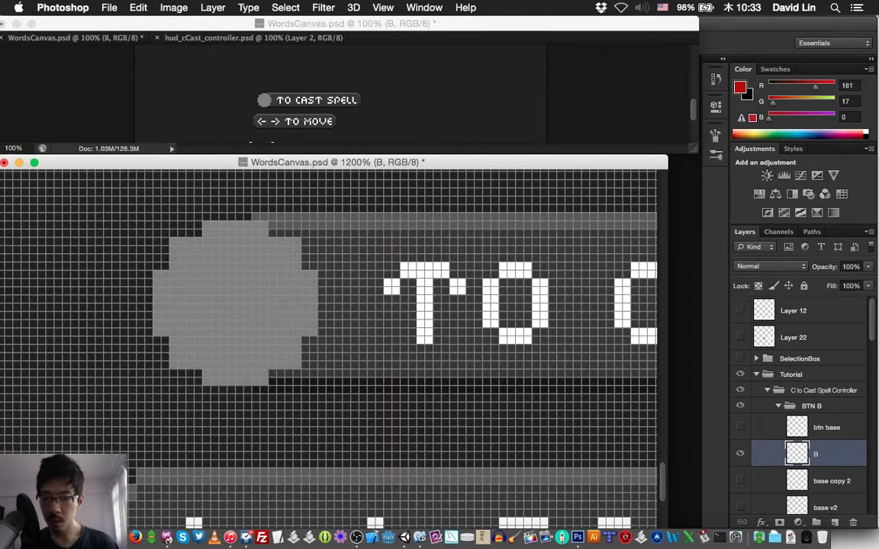
mouse_move(216, 274)
mouse_down()
mouse_move(247, 257)
mouse_move(244, 265)
mouse_move(264, 283)
mouse_move(243, 294)
mouse_move(261, 312)
mouse_move(240, 332)
mouse_up()
click(248, 300)
click(240, 324)
mouse_move(231, 325)
mouse_down()
mouse_move(222, 324)
mouse_move(232, 332)
mouse_move(215, 299)
mouse_move(206, 315)
mouse_up()
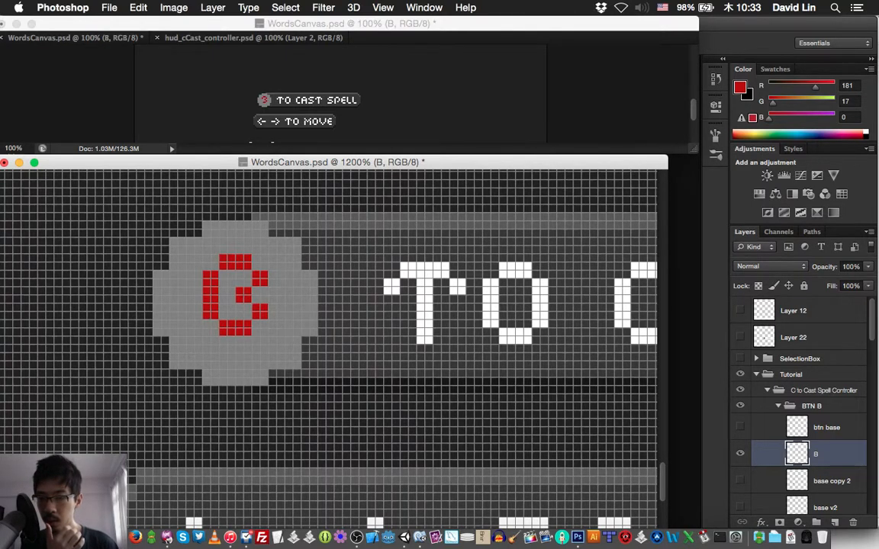
Nudge the red letter B 1 pixel down within the gray button and save WordsCanvas.psd.
key(Down)
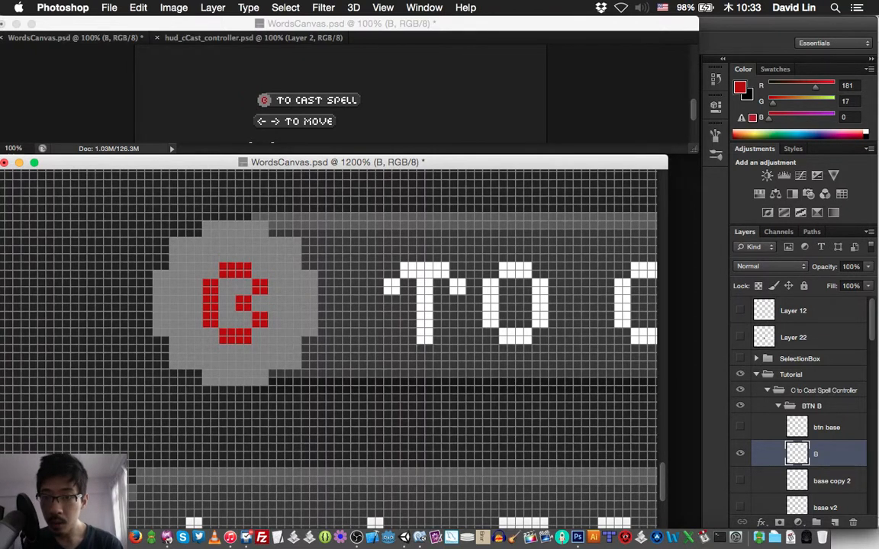
key(super+s)
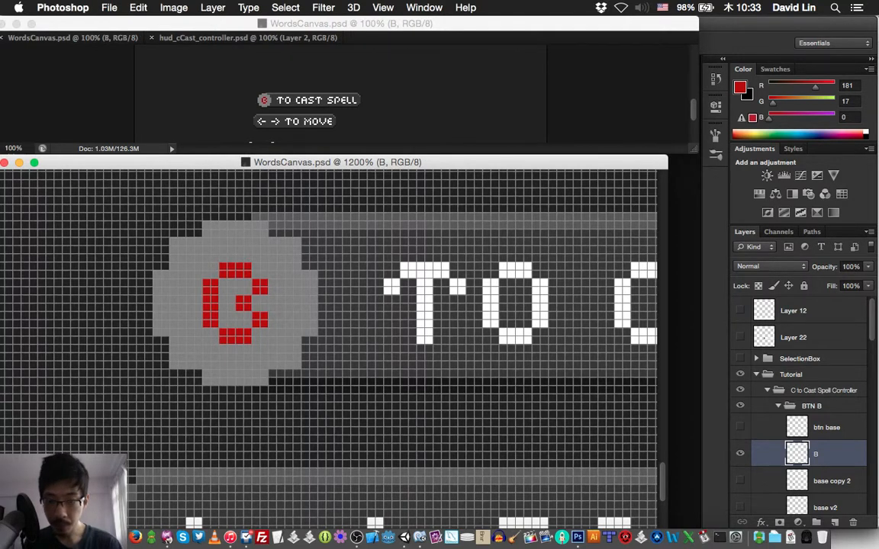
Delete the three Layer 24 background layers inside the BG group of the C to Cast Spell Controller group.
scroll(801, 405, down, 5)
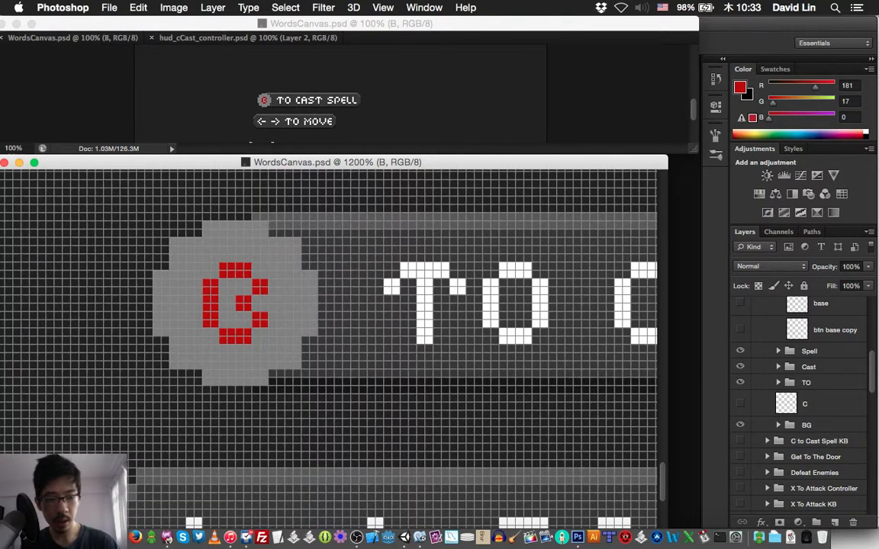
click(778, 425)
click(827, 447)
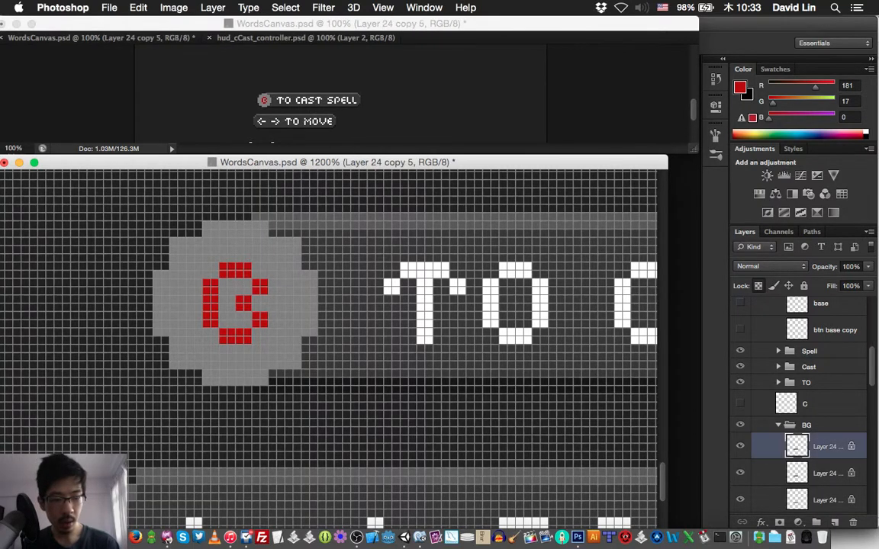
shift+click(827, 500)
key(Delete)
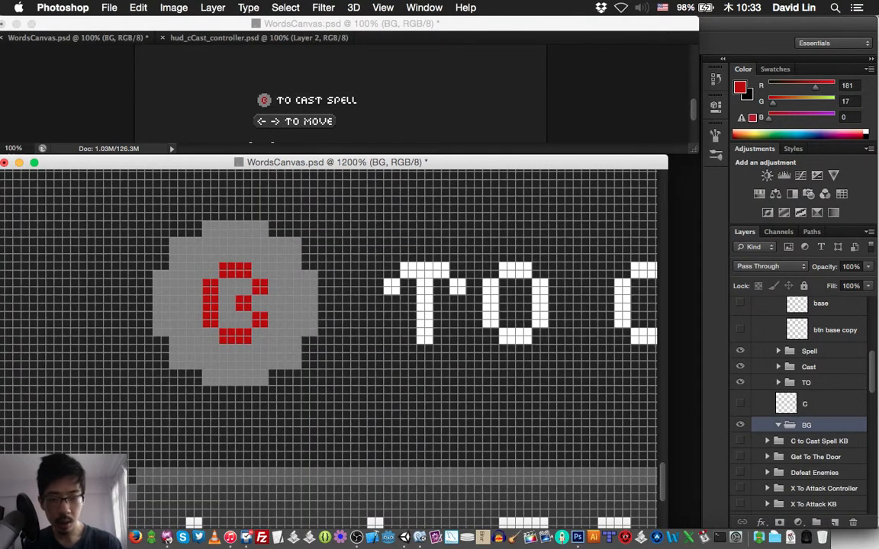
Create a layer named base in the BG group and set the foreground color to teal (R 0, G 181, B 179).
key(super+shift+n)
text(base)
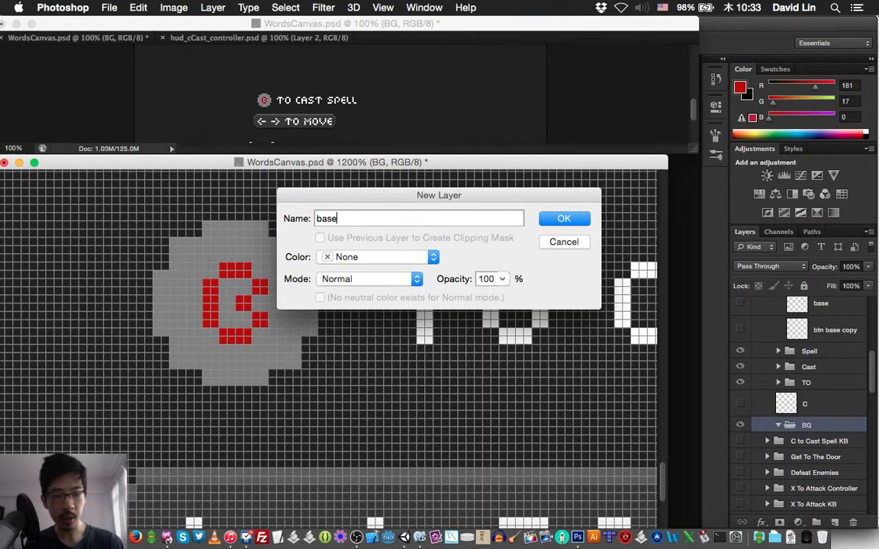
key(Return)
key(n)
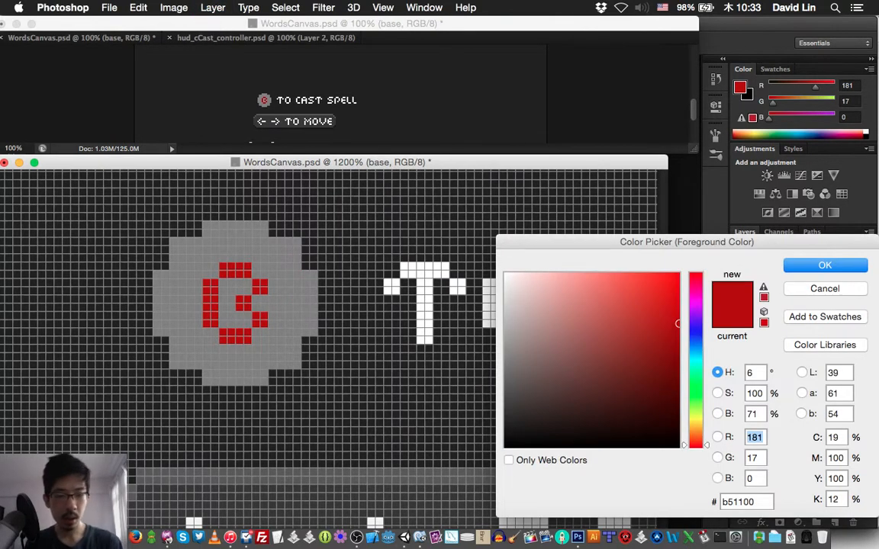
click(695, 361)
key(Return)
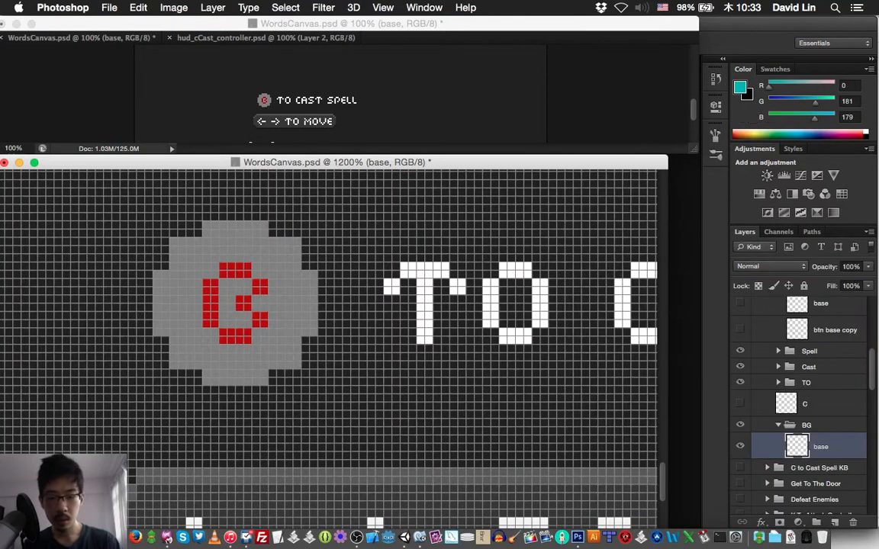
Draw a teal diagonal corner of three 2-pixel blocks at the upper left of the gray B button.
scroll(328, 320, left, 3)
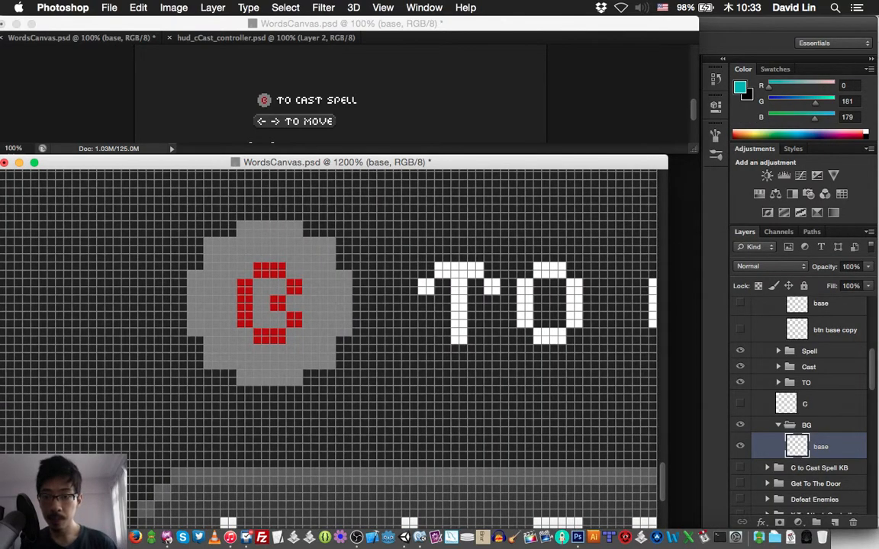
mouse_move(206, 223)
mouse_down()
mouse_move(206, 233)
mouse_move(223, 217)
mouse_move(181, 241)
mouse_up()
click(185, 249)
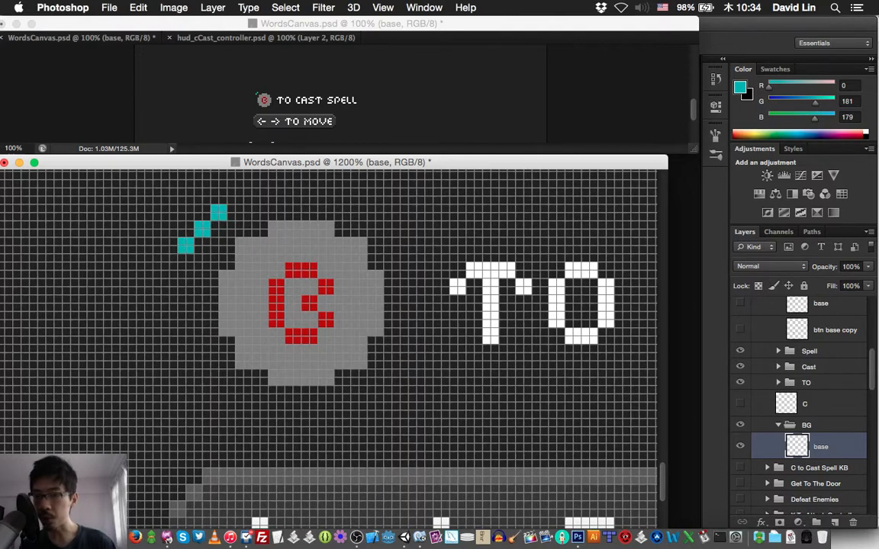
Switch to OBS to check the stream and recording status, and return to WordsCanvas.psd in Photoshop.
click(356, 537)
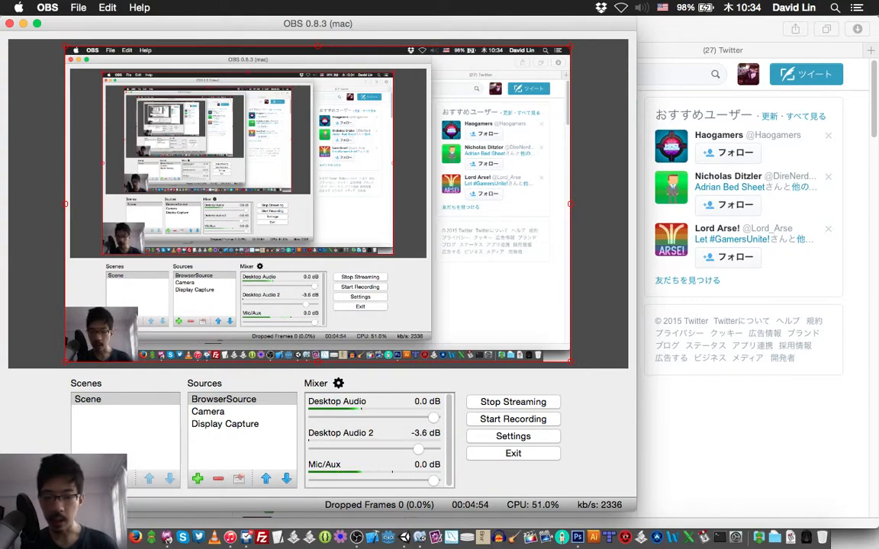
key(super+Tab)
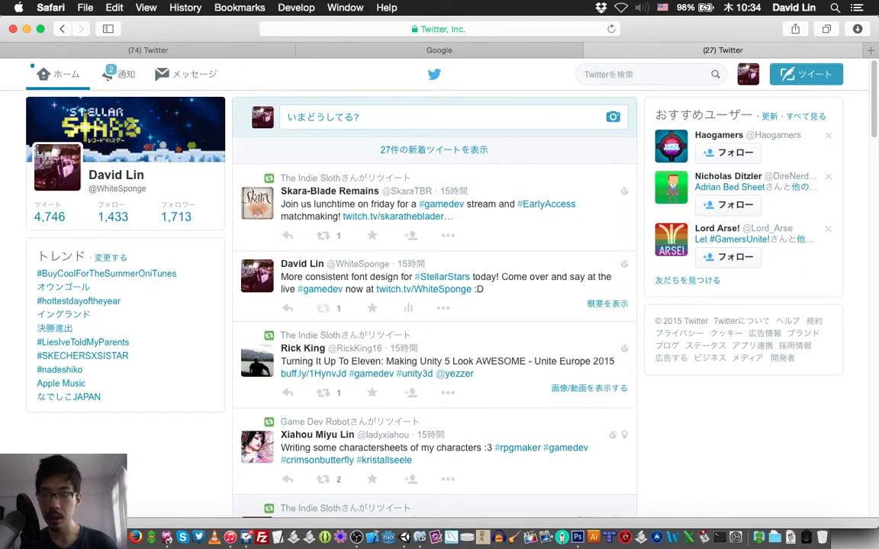
click(577, 525)
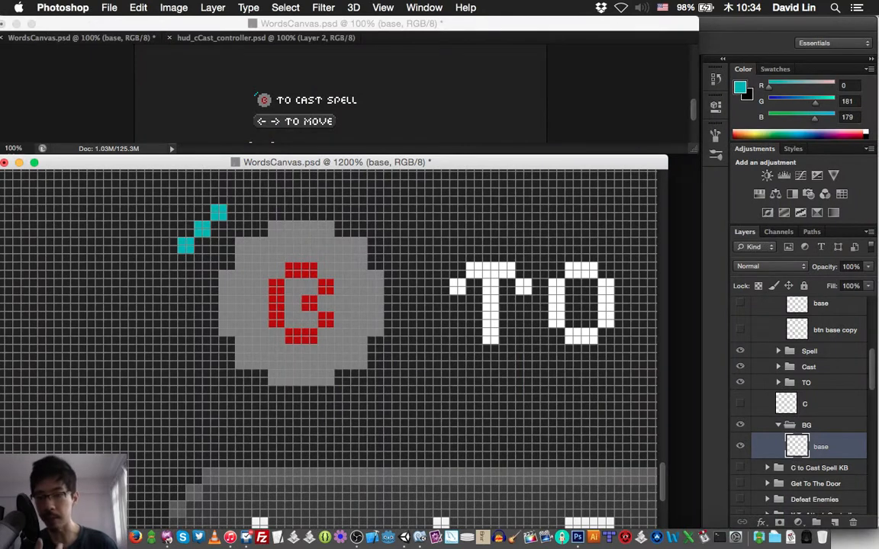
Nudge the teal diagonal corner on the base layer 2 pixels up and 1 pixel left.
key(Up)
key(Up)
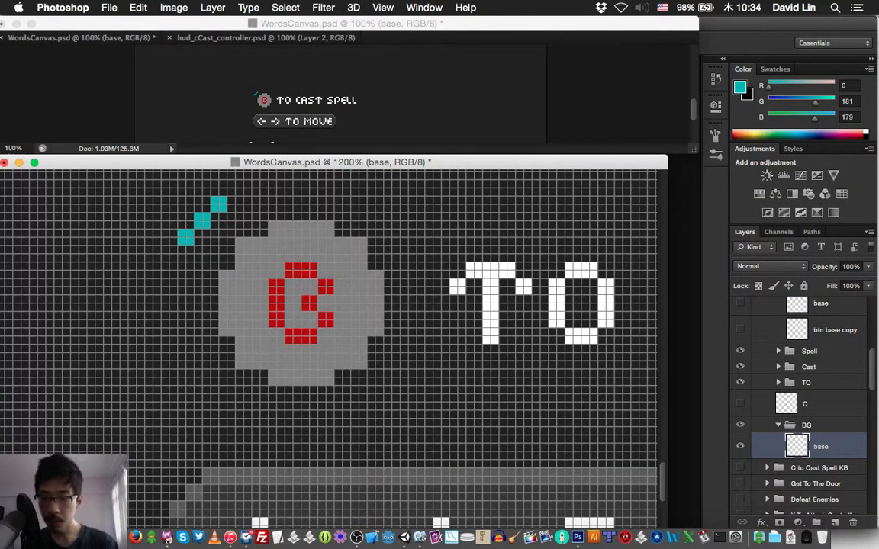
key(Left)
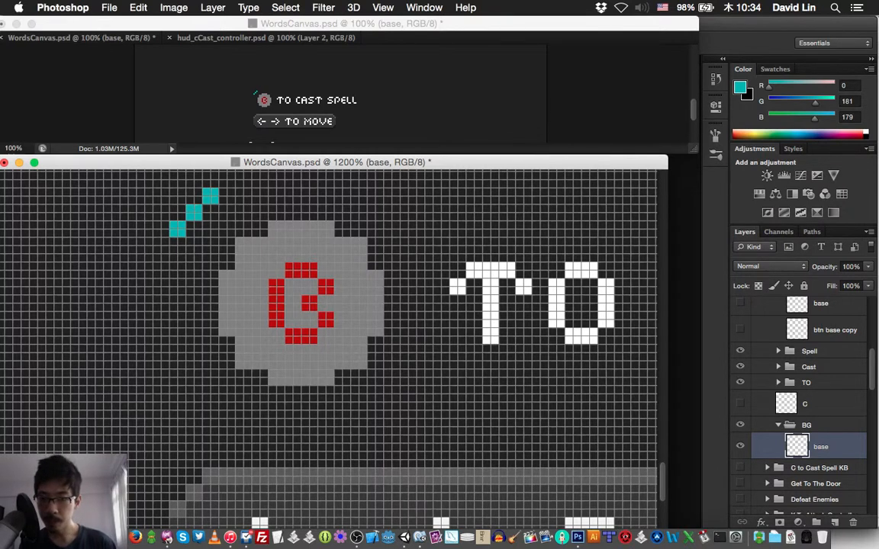
Complete the left bracket with a 2-pixel-wide vertical edge and a mirrored diagonal corner at the lower left of the B button.
click(173, 250)
click(173, 241)
shift+click(173, 382)
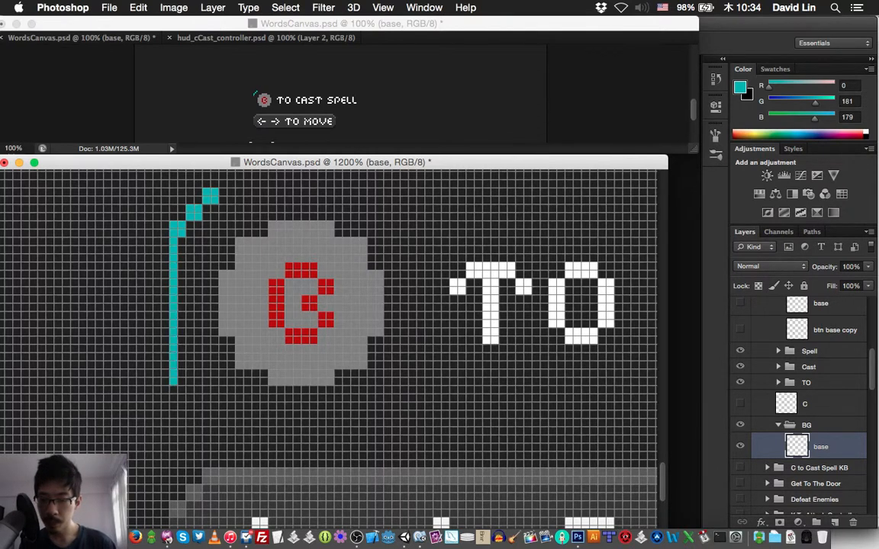
drag(182, 381, 182, 239)
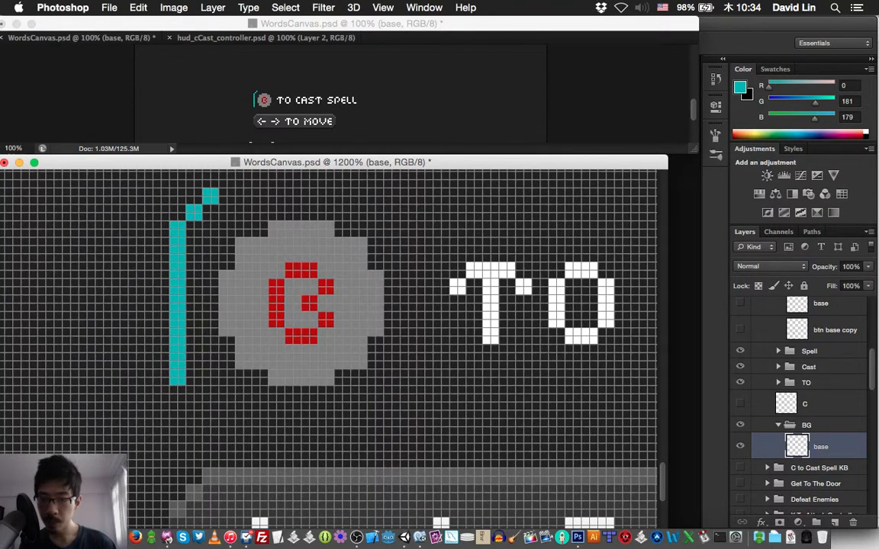
mouse_move(199, 390)
mouse_down()
mouse_move(199, 398)
mouse_move(190, 391)
mouse_move(214, 415)
mouse_up()
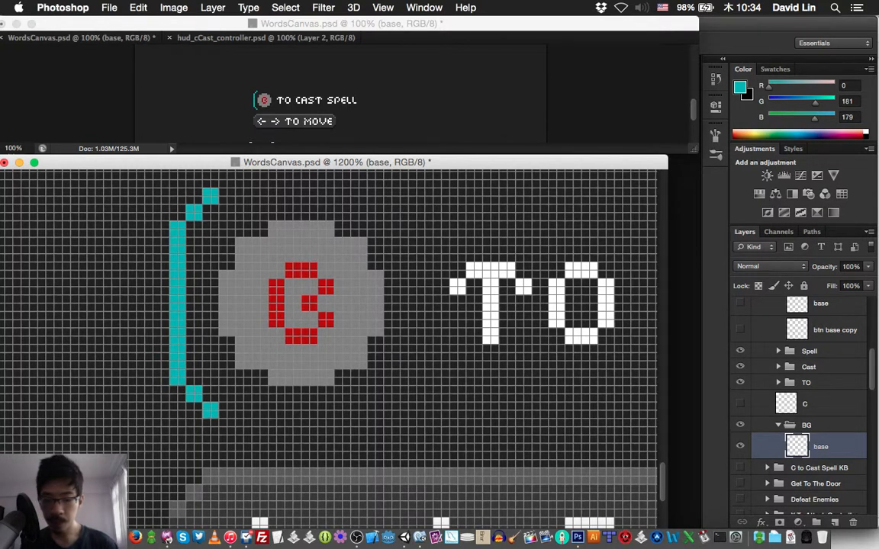
Duplicate the base layer and flip the copied teal bracket horizontally.
key(super+j)
key(super+t)
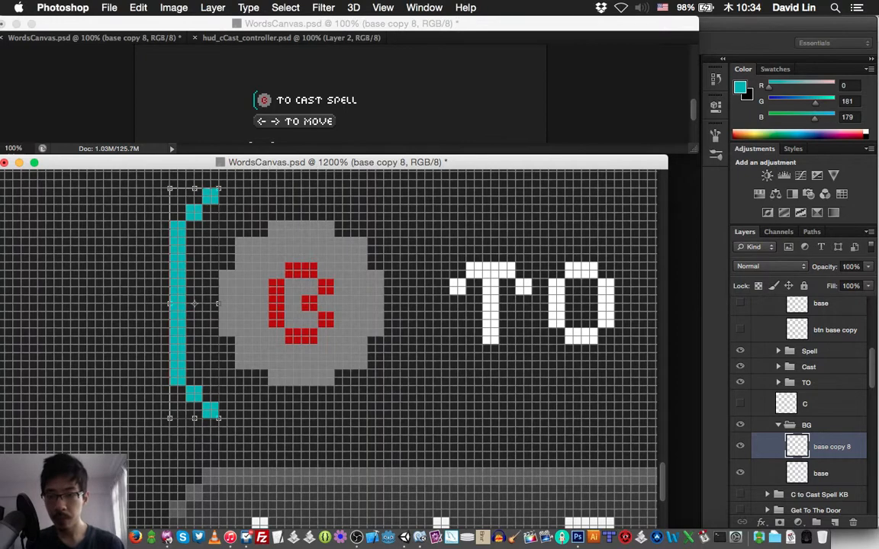
right_click(180, 319)
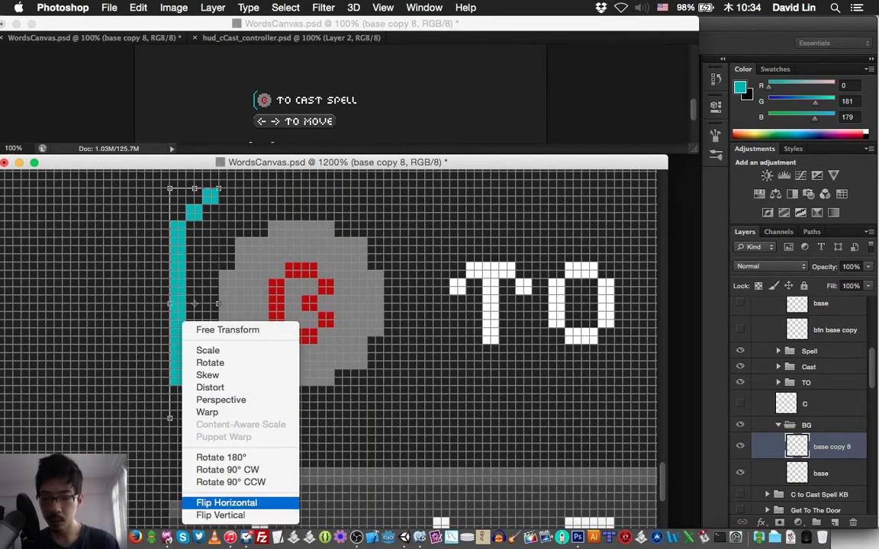
click(227, 503)
key(Return)
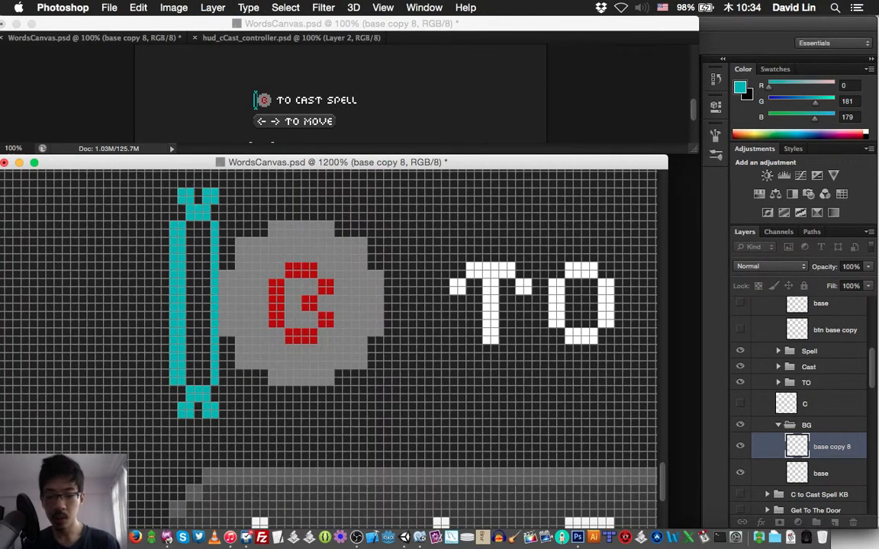
Move the flipped bracket copy horizontally to just past the end of the word SPELL.
key(shift+Right)
key(shift+Right)
key(shift+Right)
key(shift+Right)
scroll(328, 347, right, 5)
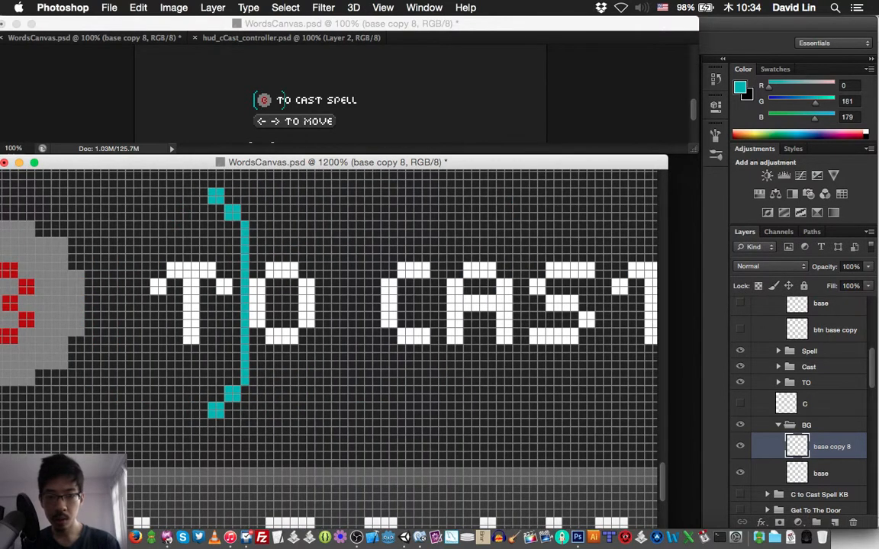
scroll(328, 325, right, 10)
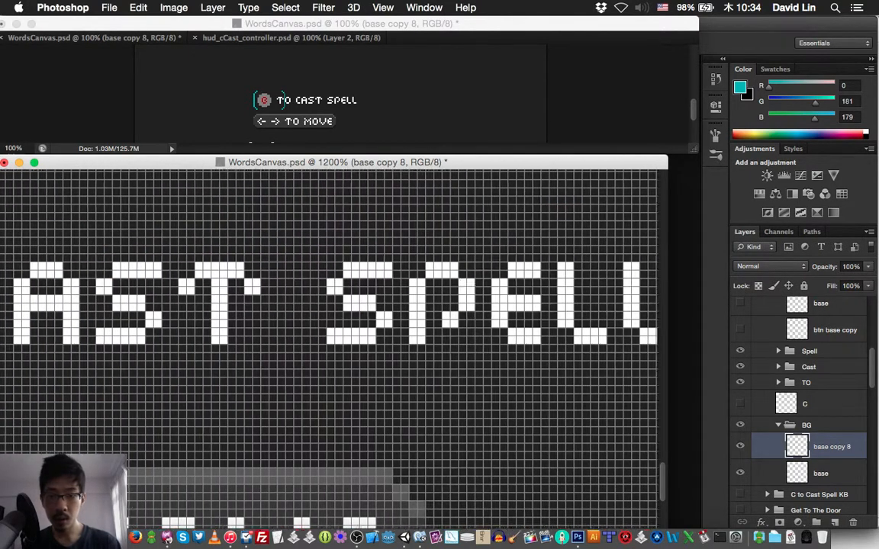
key(shift+Right)
key(shift+Right)
key(shift+Right)
key(shift+Right)
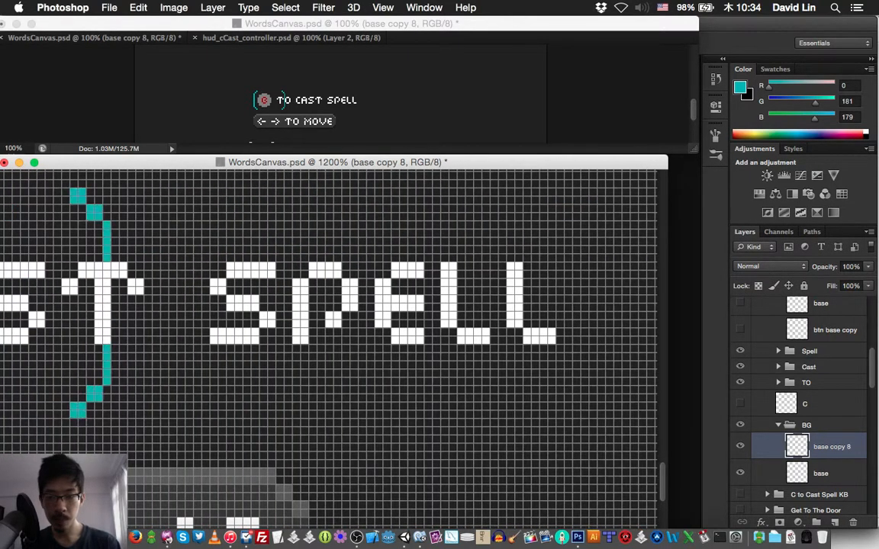
key(shift+Right)
key(shift+Right)
key(shift+Right)
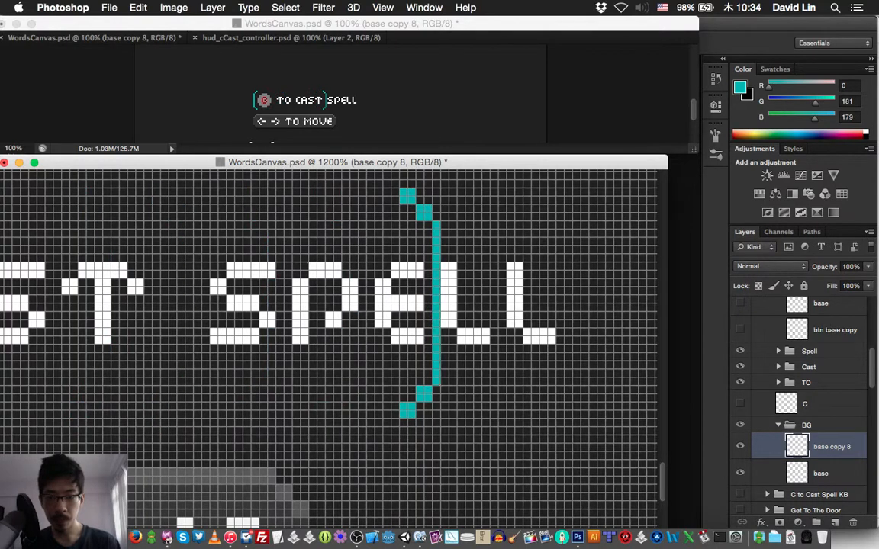
key(Left)
key(Left)
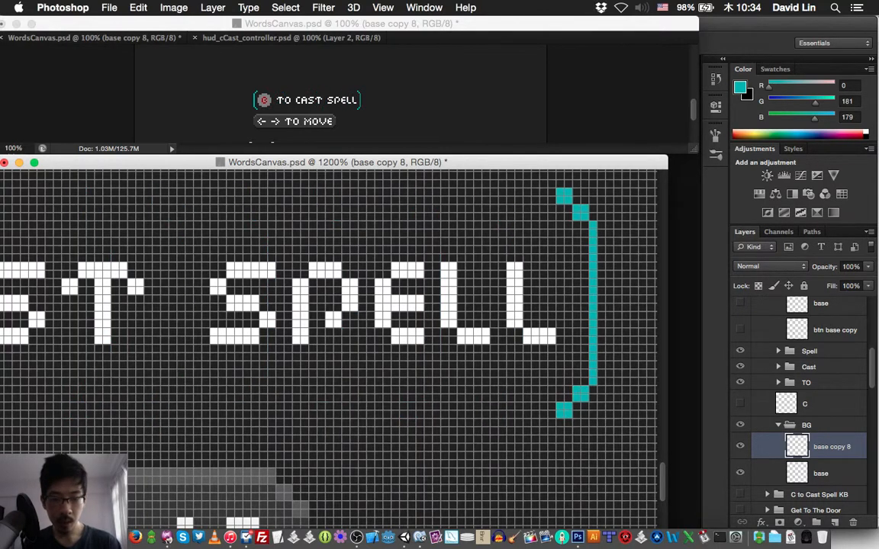
key(Right)
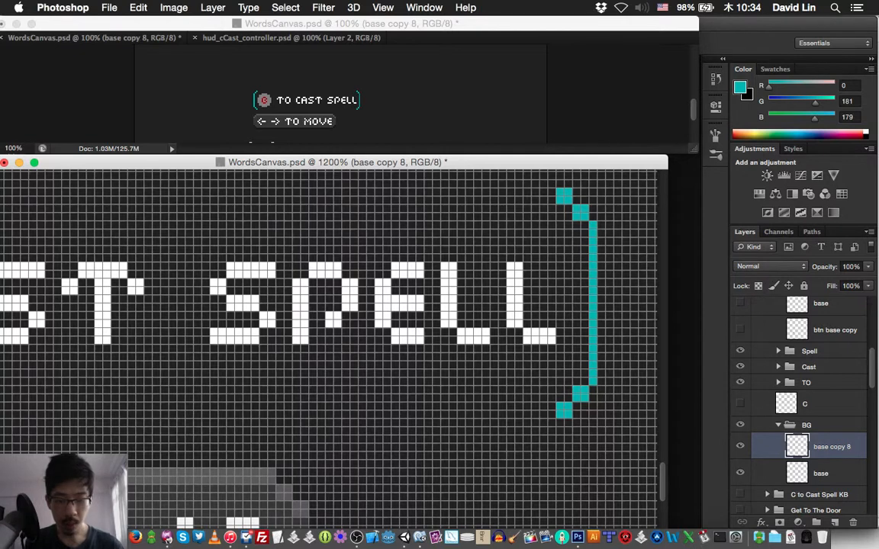
Thicken the right bracket's vertical edge to 2 pixels with a line along its outer side.
click(601, 225)
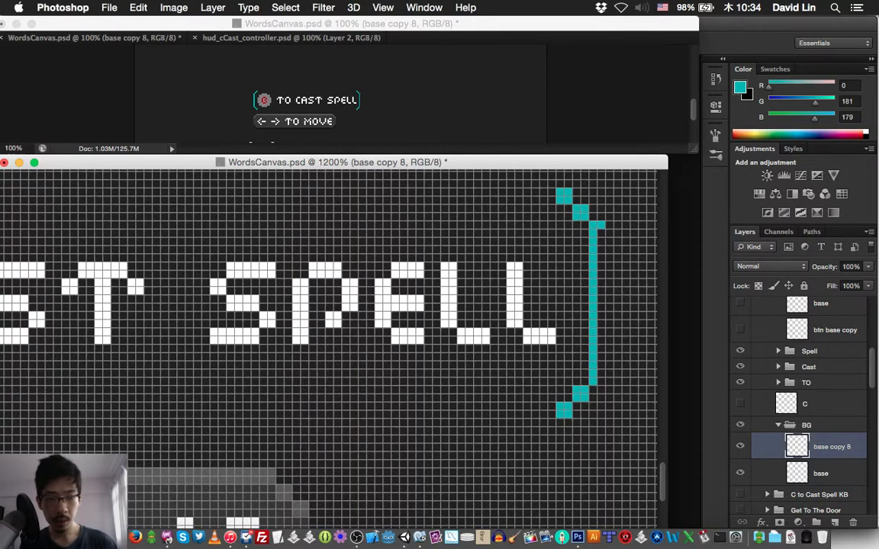
shift+click(601, 382)
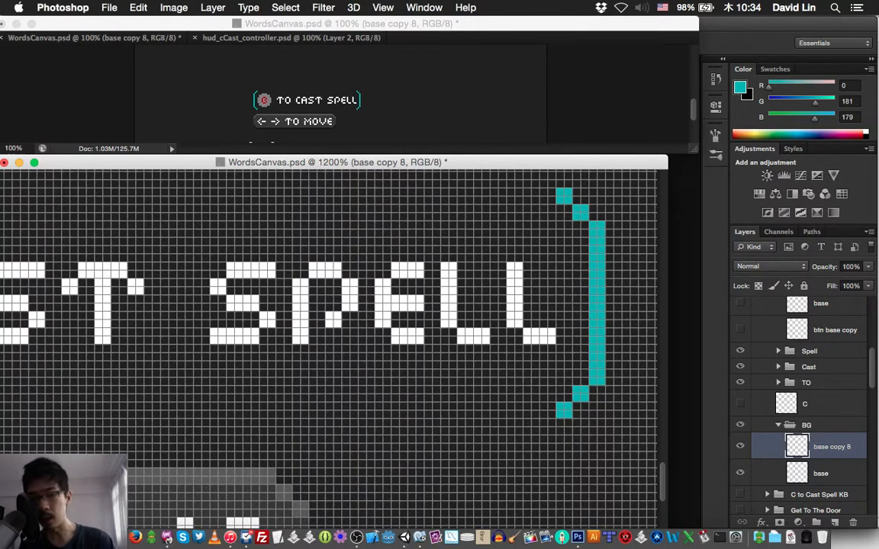
Add a new layer above the two bracket layers and draw a 1-pixel teal line joining the brackets' upper ends.
shift+click(821, 473)
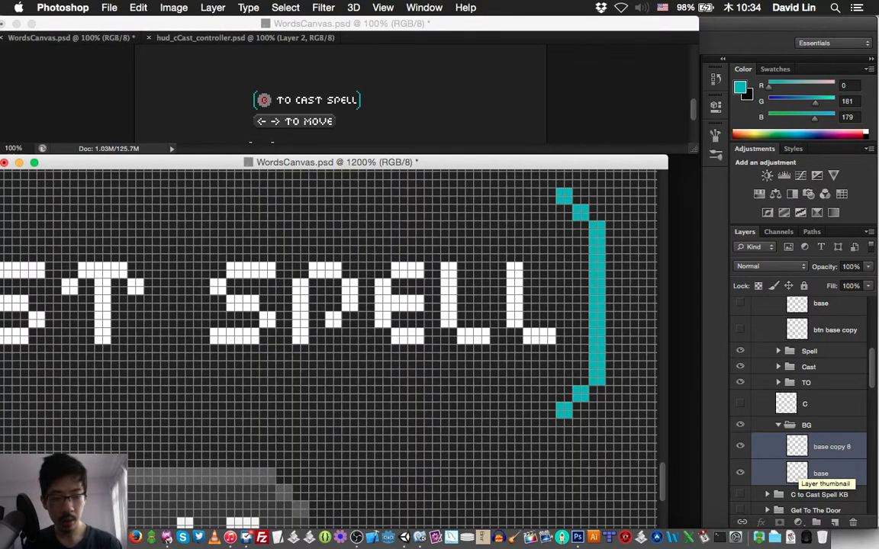
key(super+shift+n)
key(Return)
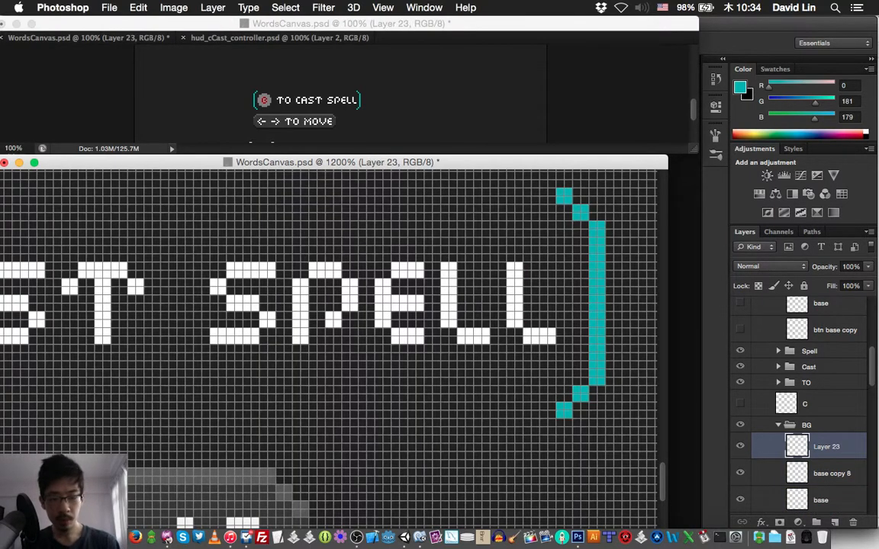
scroll(329, 321, left, 6)
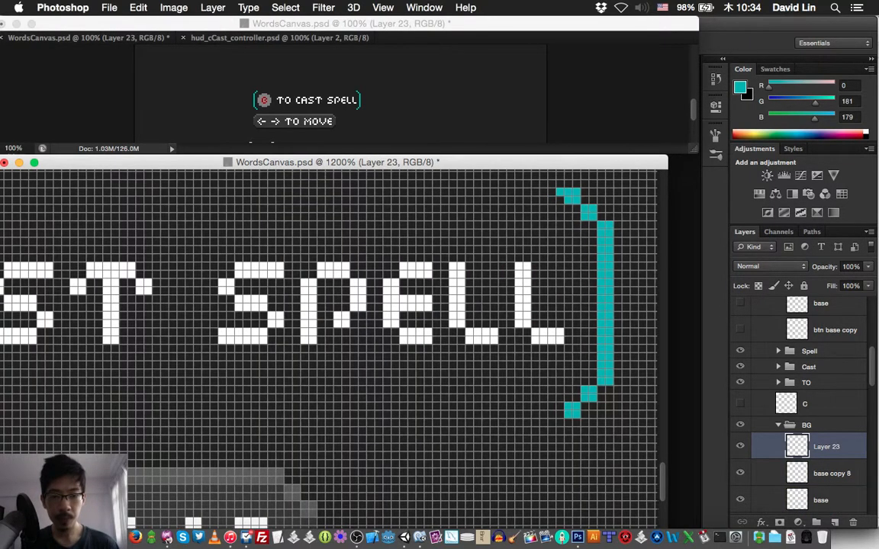
scroll(328, 321, left, 10)
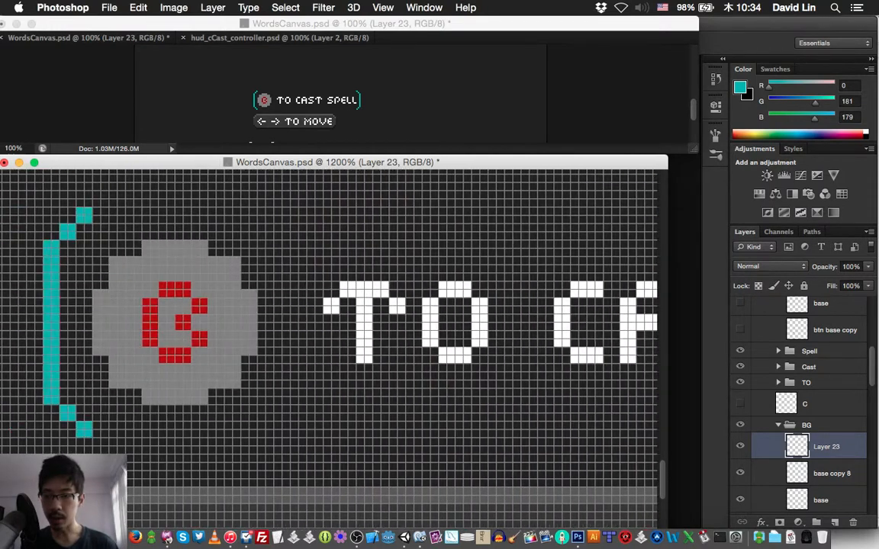
shift+click(172, 211)
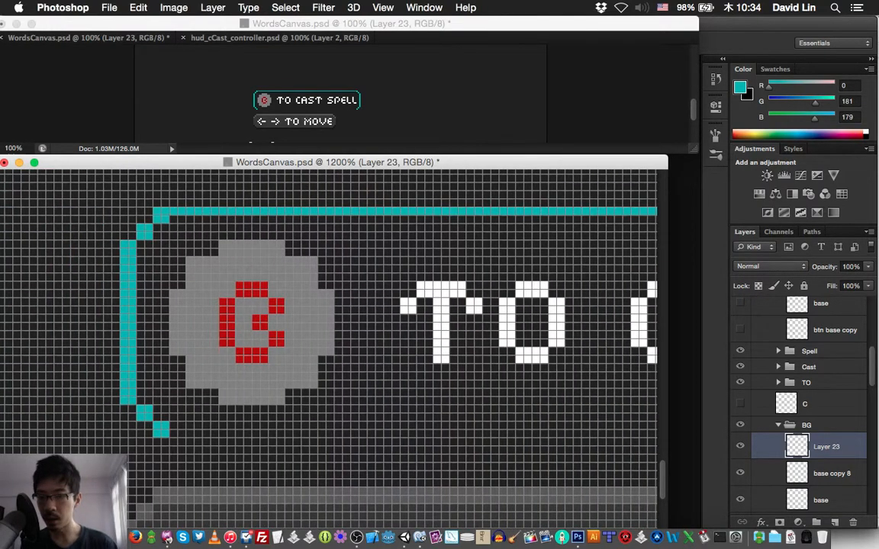
Thicken the upper line to 2 pixels by duplicating its layer, shifting the copy down 1 pixel and merging both layers.
key(super+j)
key(Down)
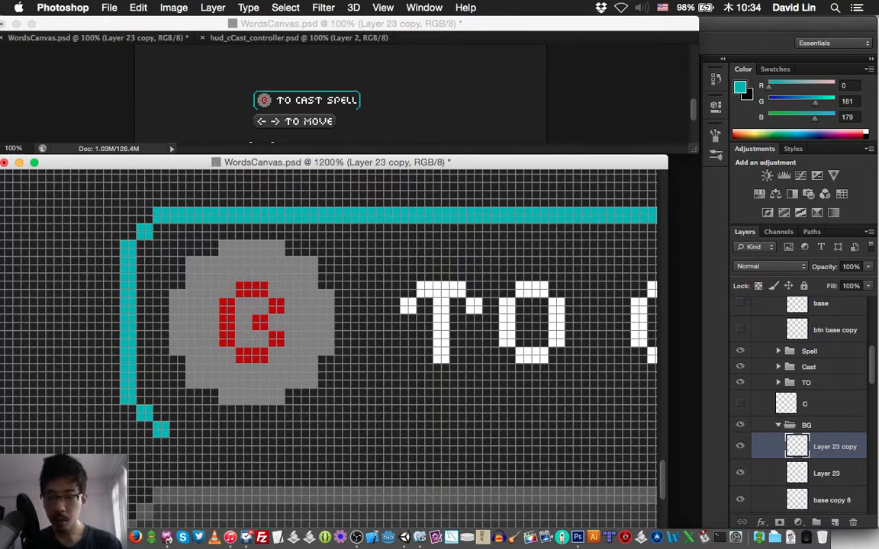
shift+click(826, 473)
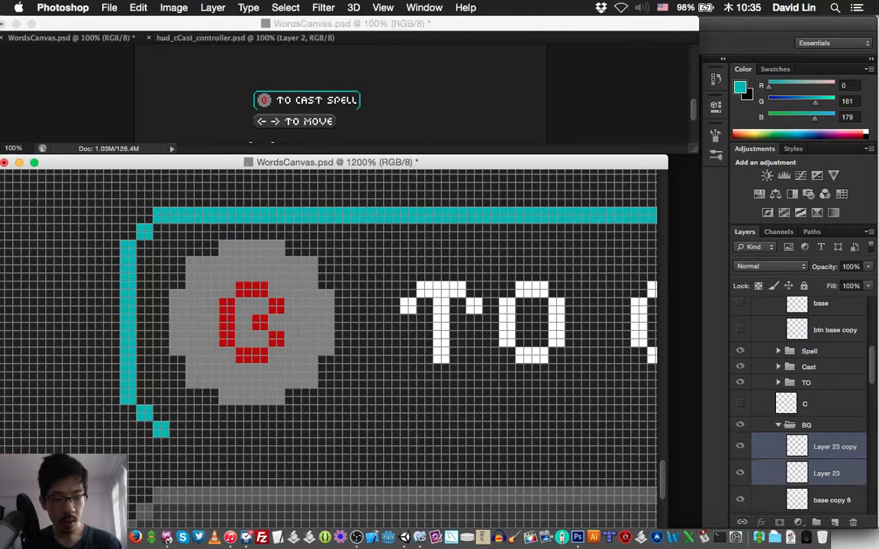
key(super+e)
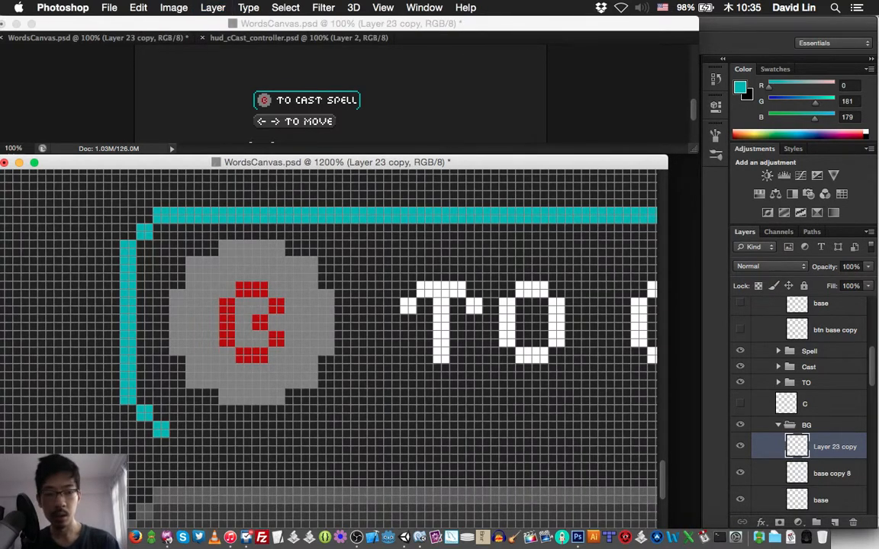
Duplicate the upper teal line and move the copy straight down until it joins the brackets' lower ends.
key(super+j)
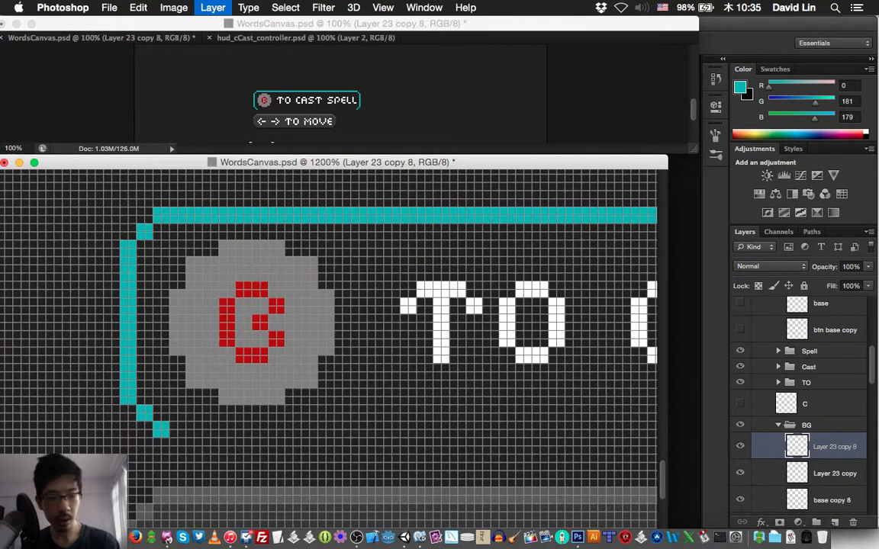
key(shift+Down)
key(shift+Down)
key(Down)
key(Down)
key(Down)
key(Down)
key(Down)
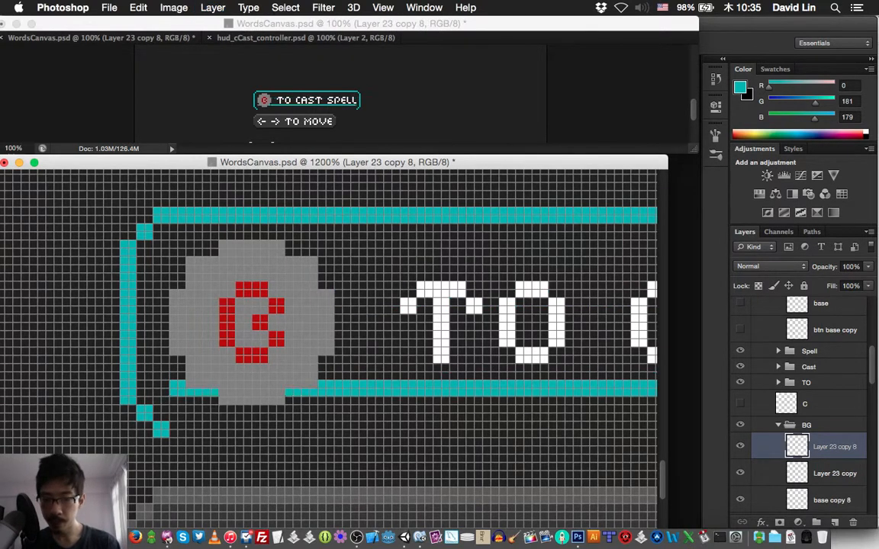
key(Down)
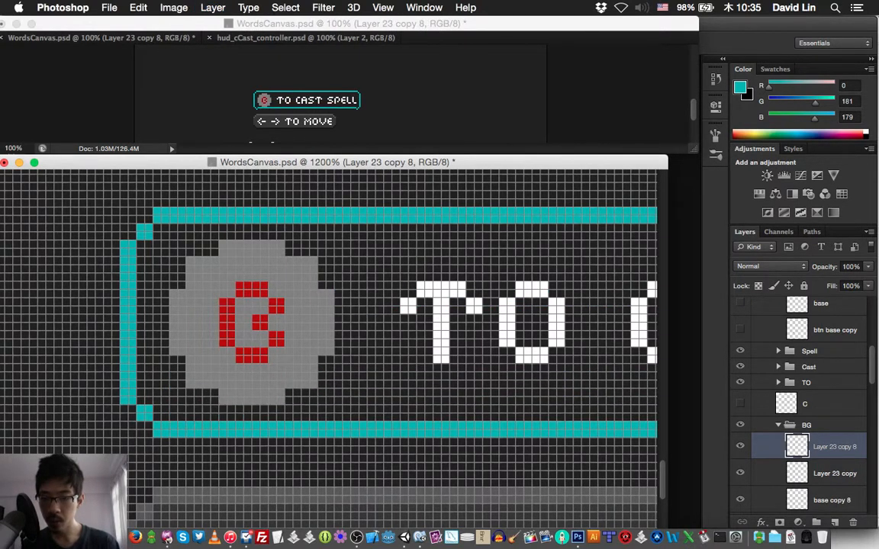
Merge the two line layers and the two bracket layers in the BG group into one layer.
scroll(801, 404, down, 3)
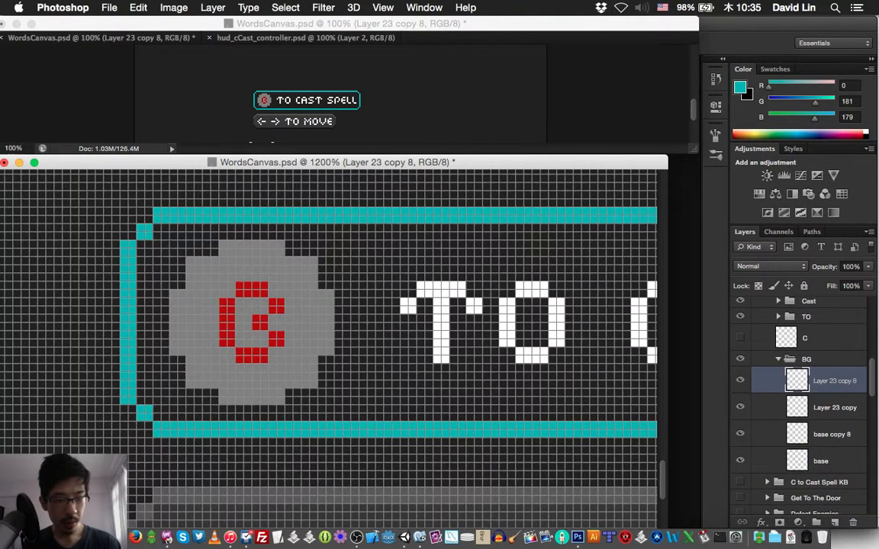
shift+click(821, 461)
key(super+e)
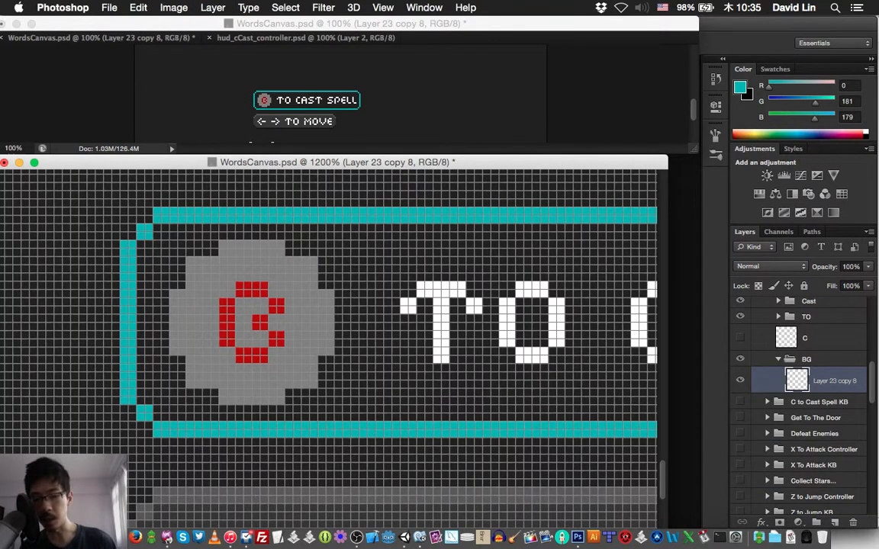
Fill in the stepped inner corners of the teal frame with single pixels at all four corners.
click(157, 227)
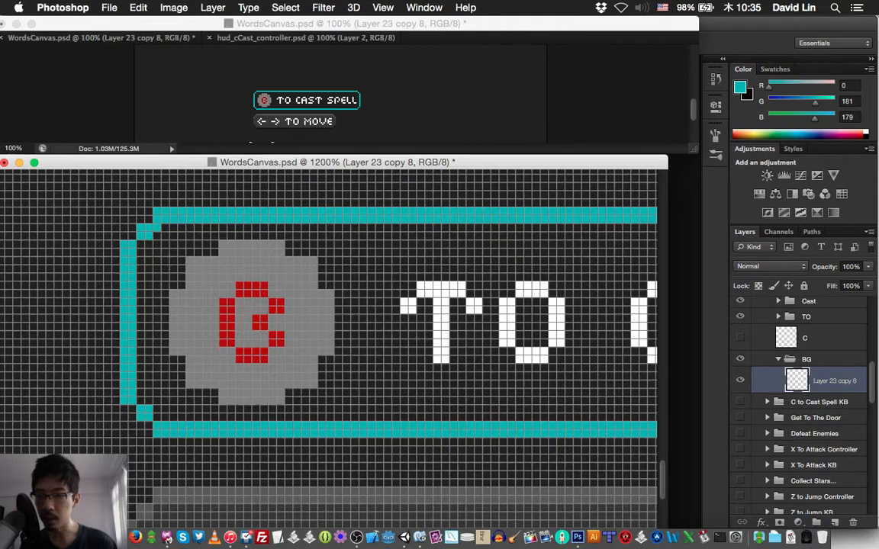
click(140, 244)
click(140, 400)
click(157, 417)
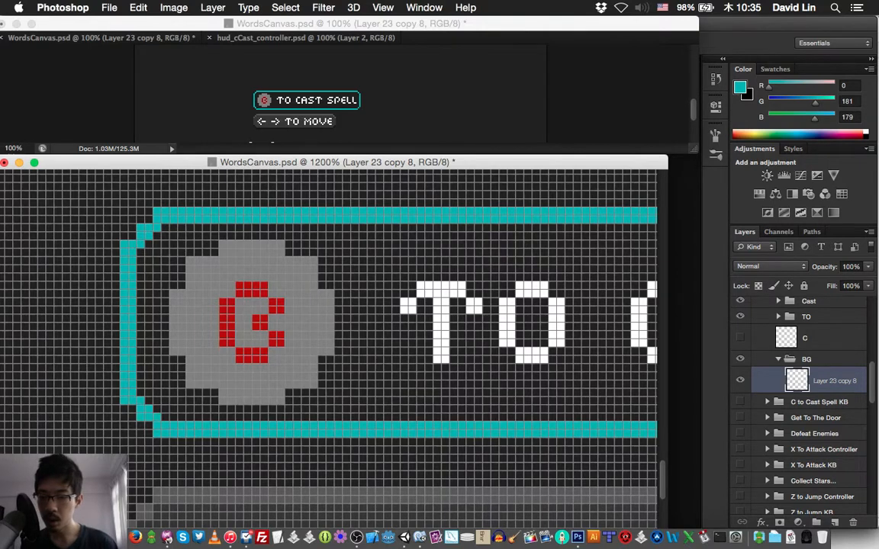
scroll(157, 417, right, 10)
scroll(328, 321, right, 15)
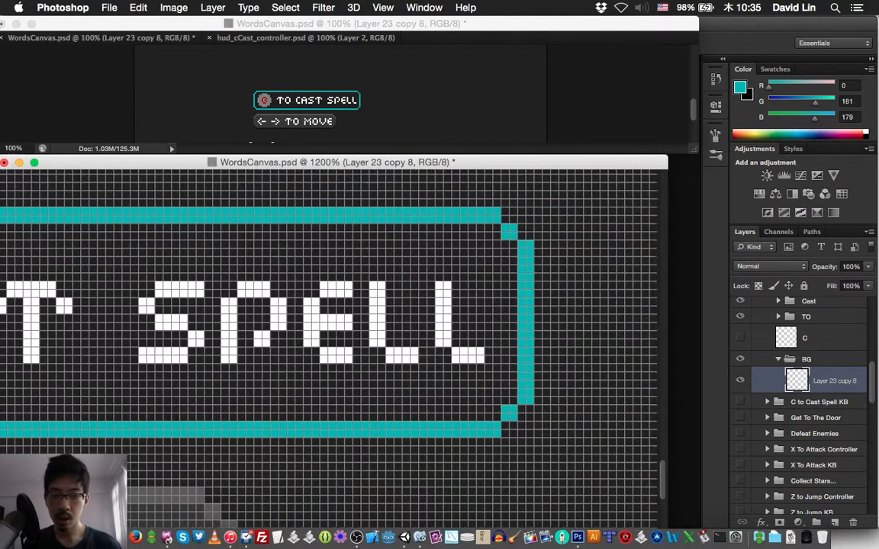
scroll(328, 320, left, 10)
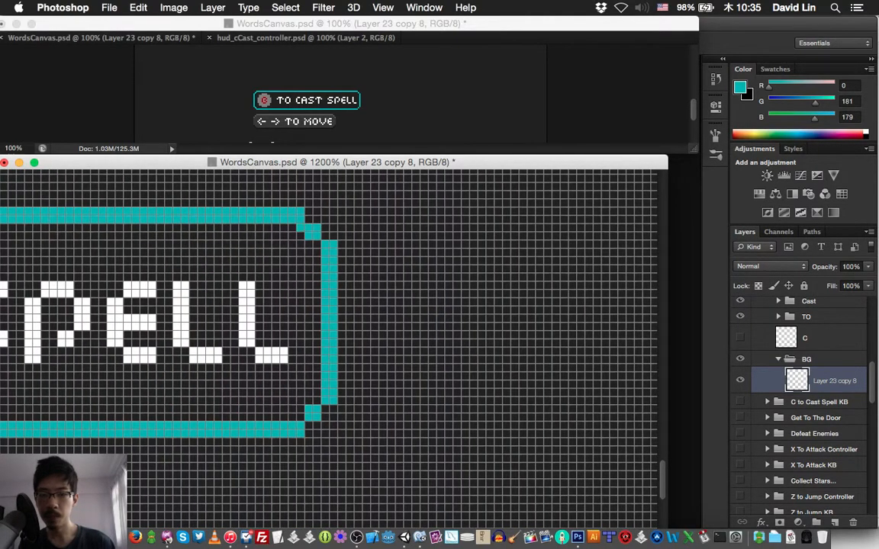
click(300, 227)
click(317, 401)
click(301, 418)
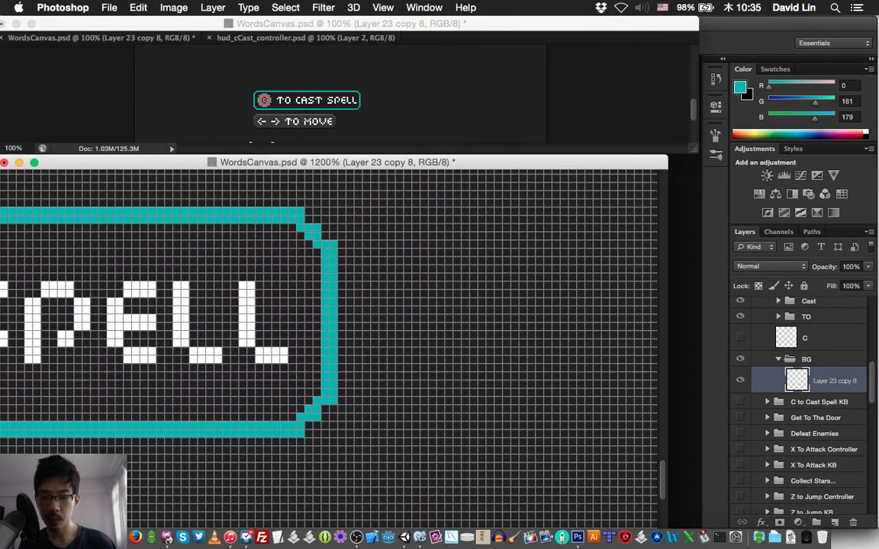
Fill the interior of the frame with solid teal and save the document.
click(284, 385)
key(super+s)
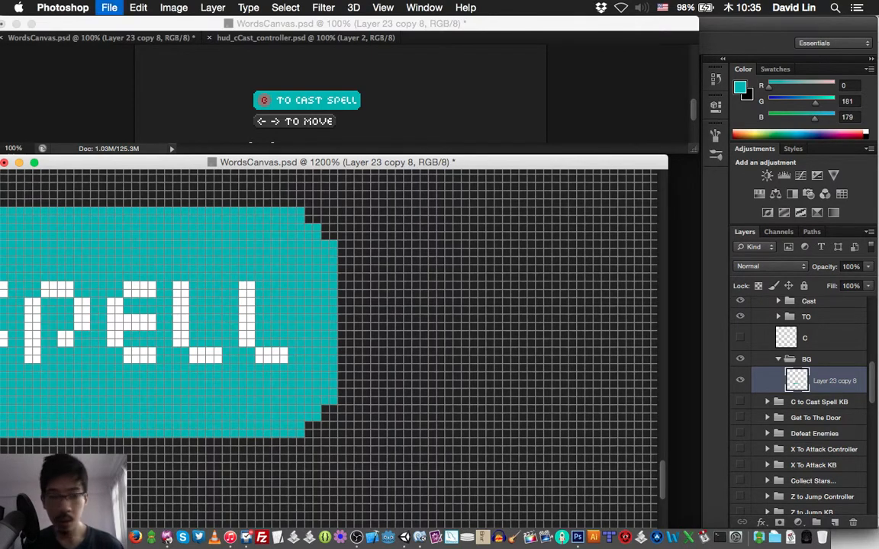
Lock the shape layer's transparent pixels and repaint it with a larger brush in the TO MOVE label's dark gray (RGB 55).
click(759, 286)
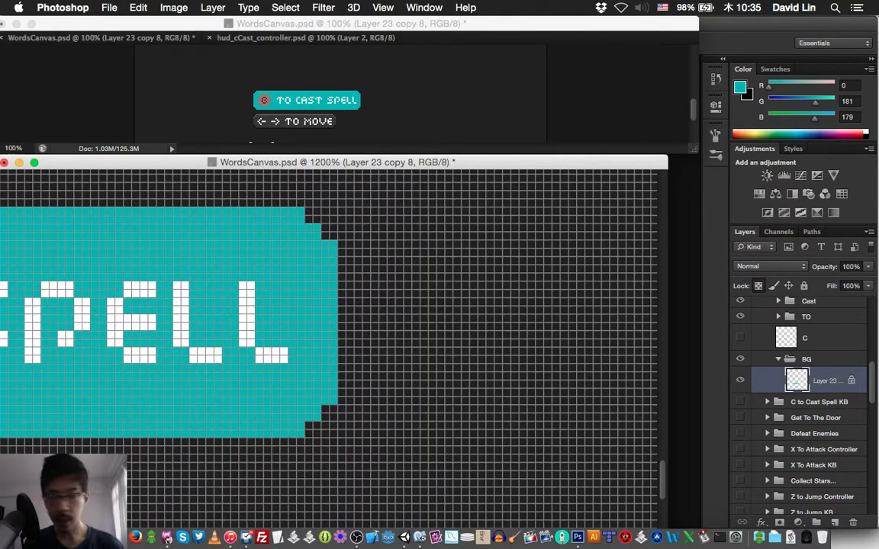
alt+click(280, 122)
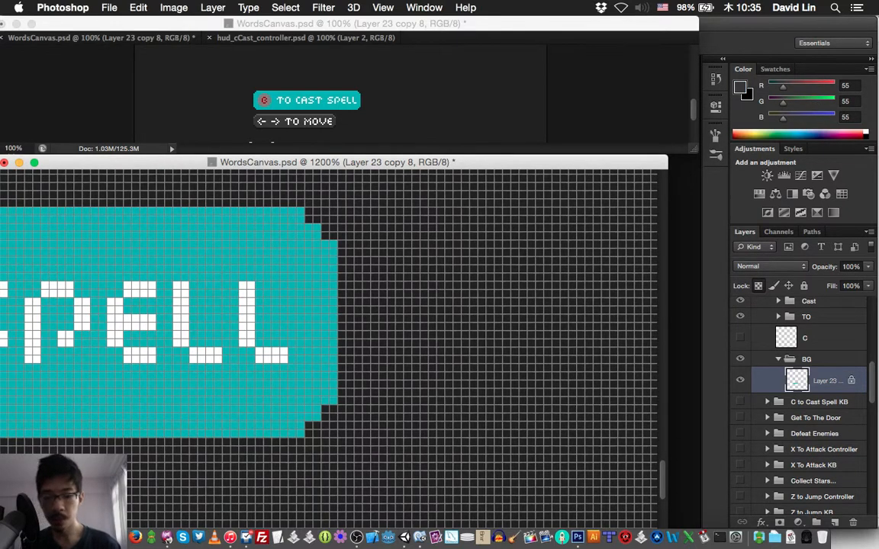
right_click(270, 93)
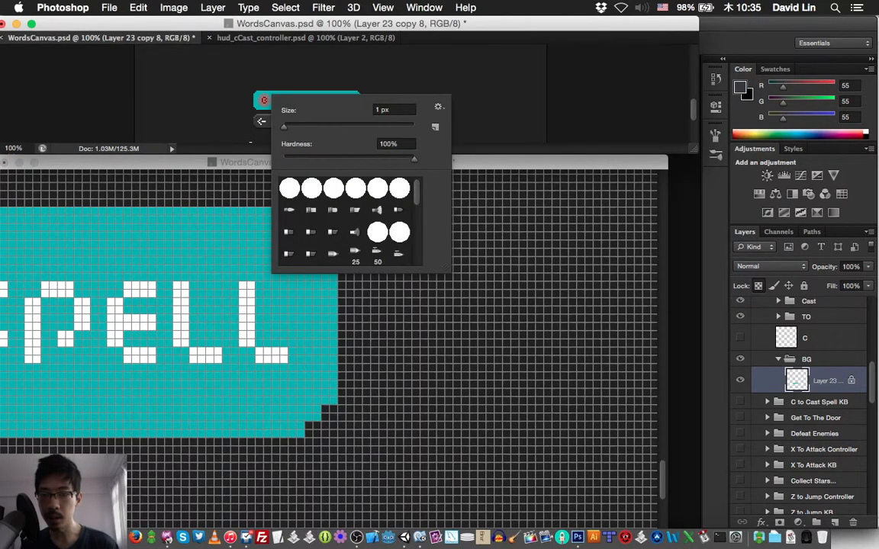
drag(284, 127, 317, 127)
drag(256, 100, 325, 100)
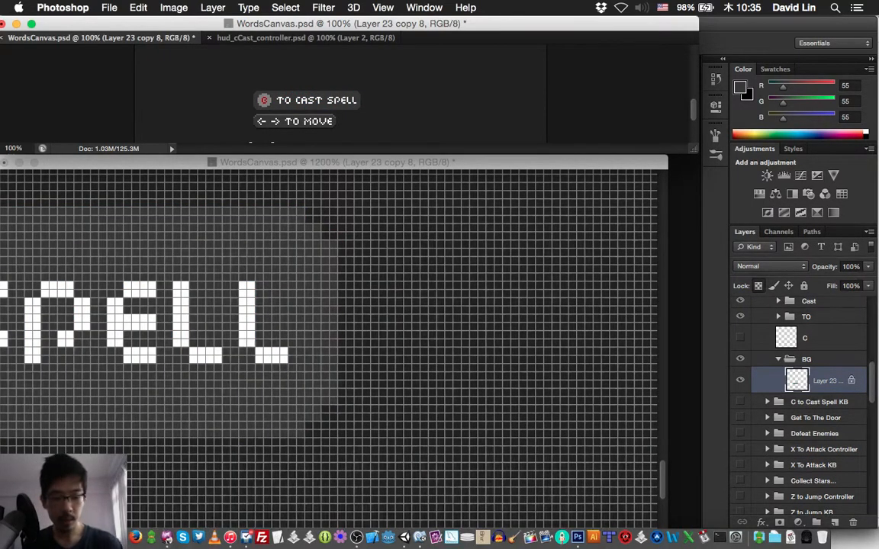
Duplicate the dark gray shape, place the copy beneath the original and lock its transparent pixels.
key(super+j)
key(super+bracketleft)
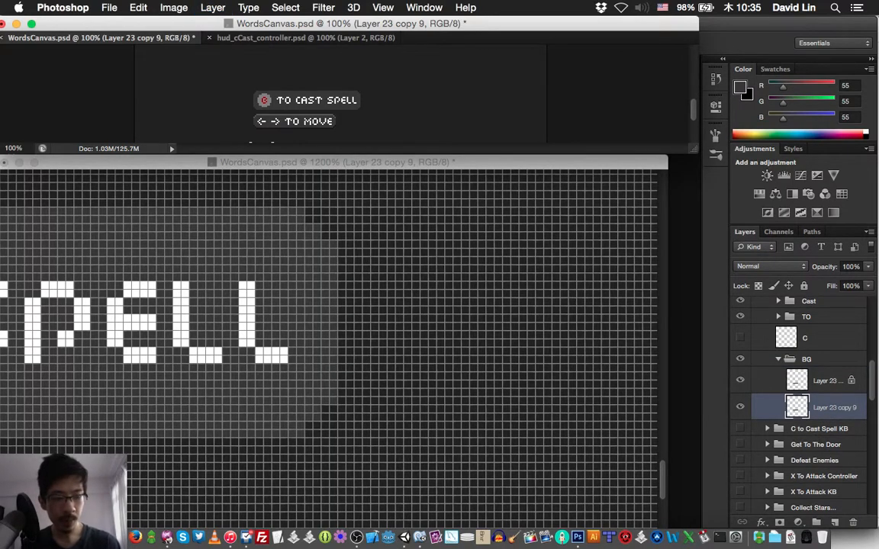
key(super+slash)
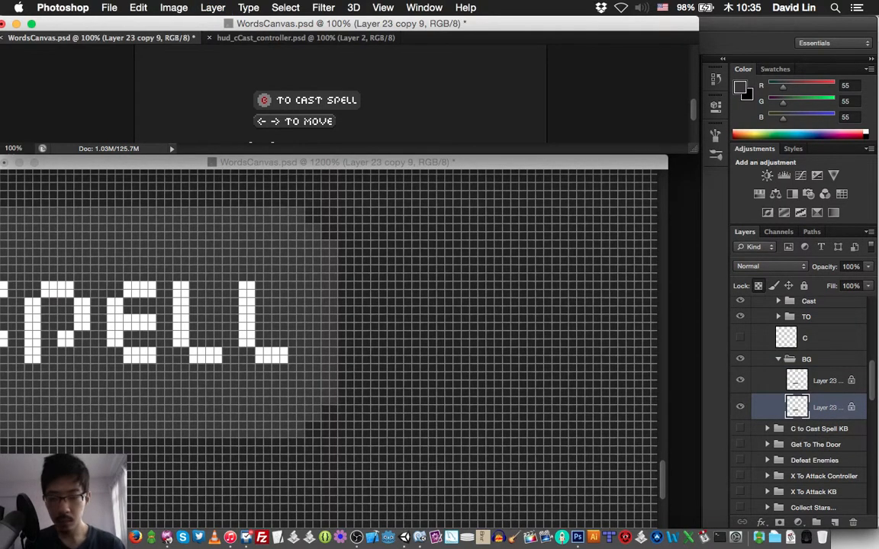
Sample the lighter gray (RGB 88) from the upper edge of the label below and paint the lower shape copy with it.
scroll(328, 351, left, 5)
scroll(328, 351, down, 3)
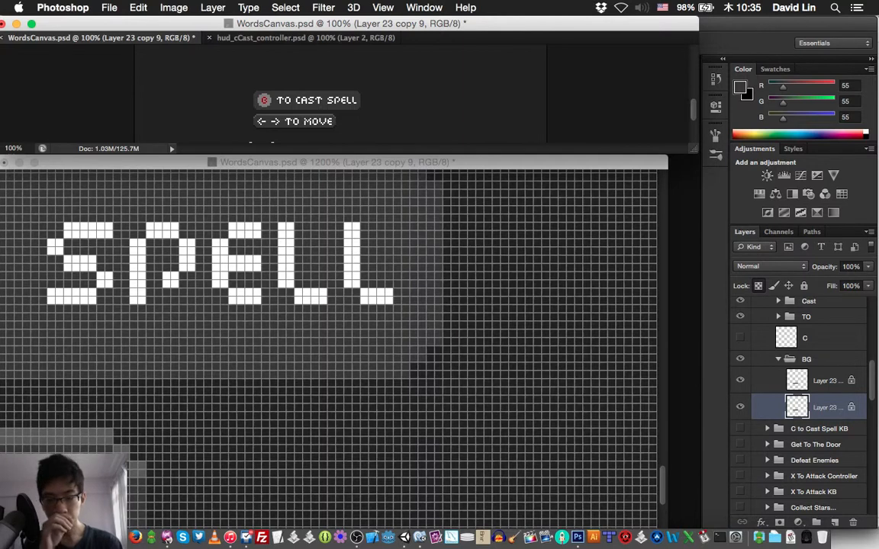
alt+click(84, 437)
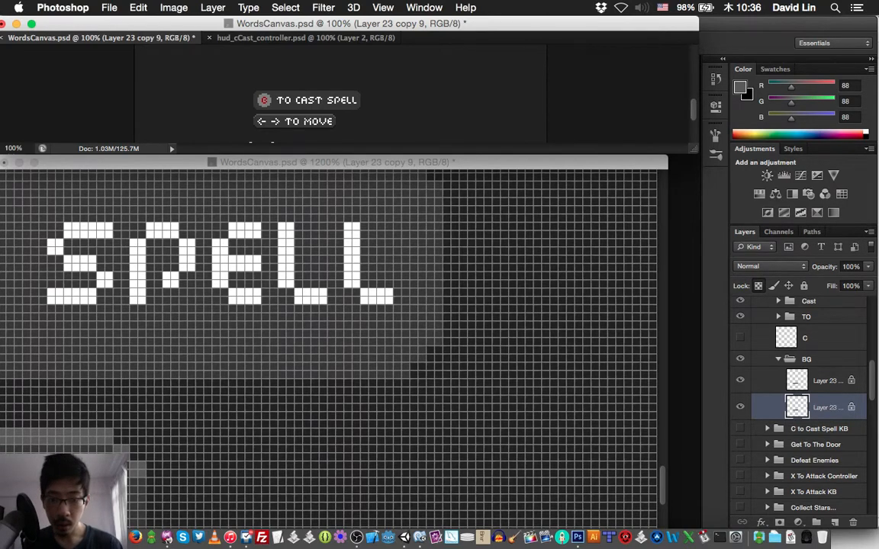
scroll(328, 335, up, 5)
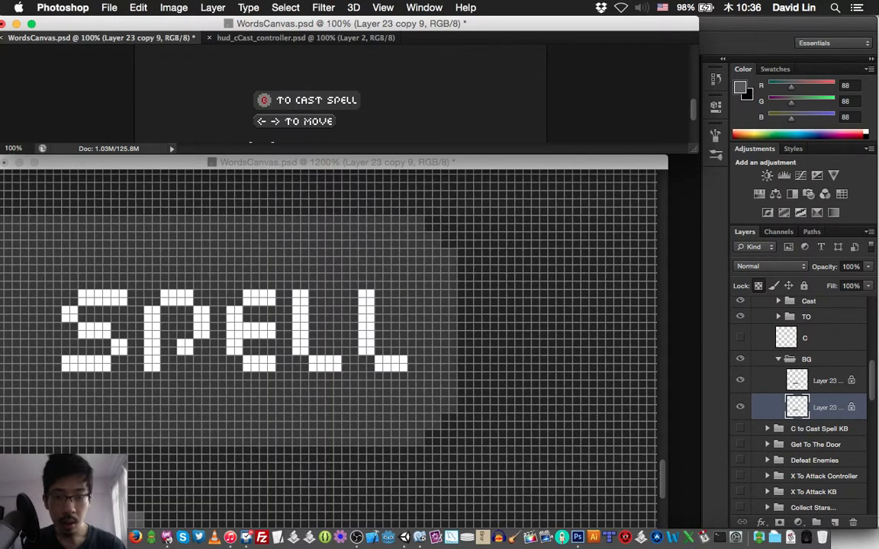
key(super+grave)
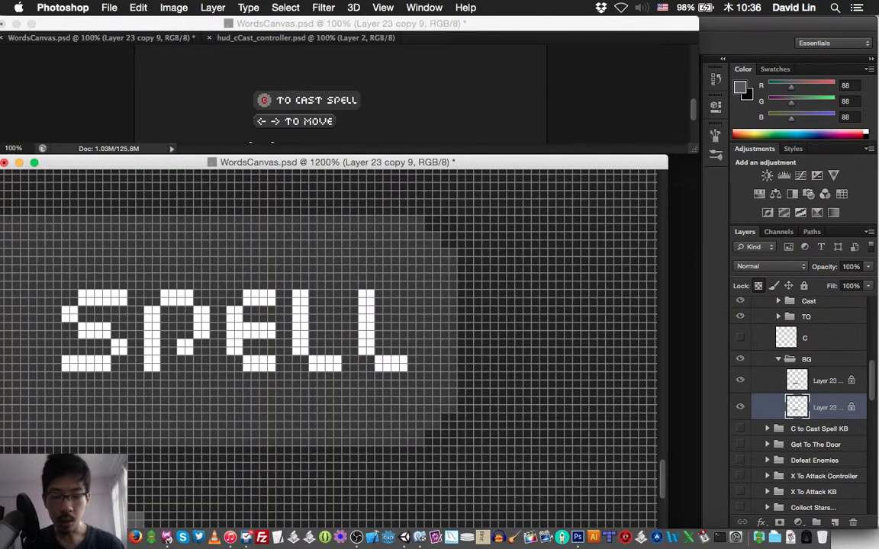
click(432, 537)
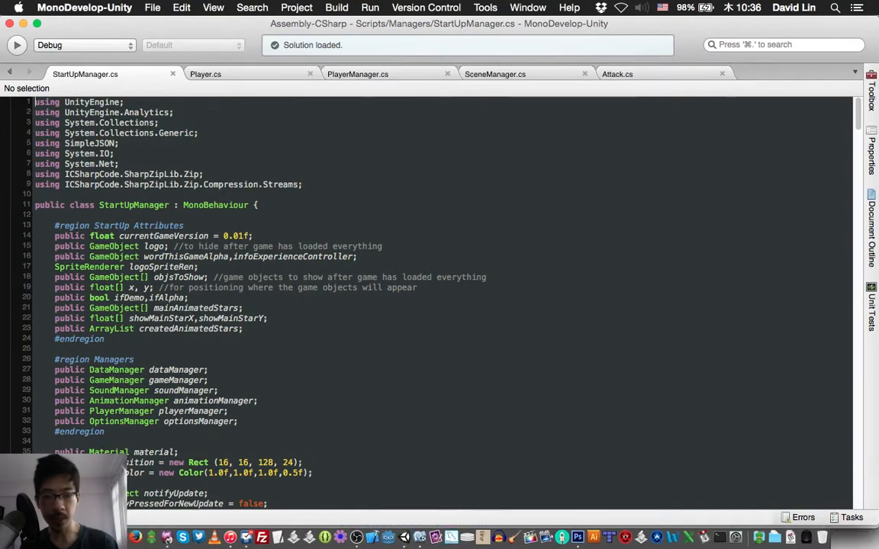
click(577, 538)
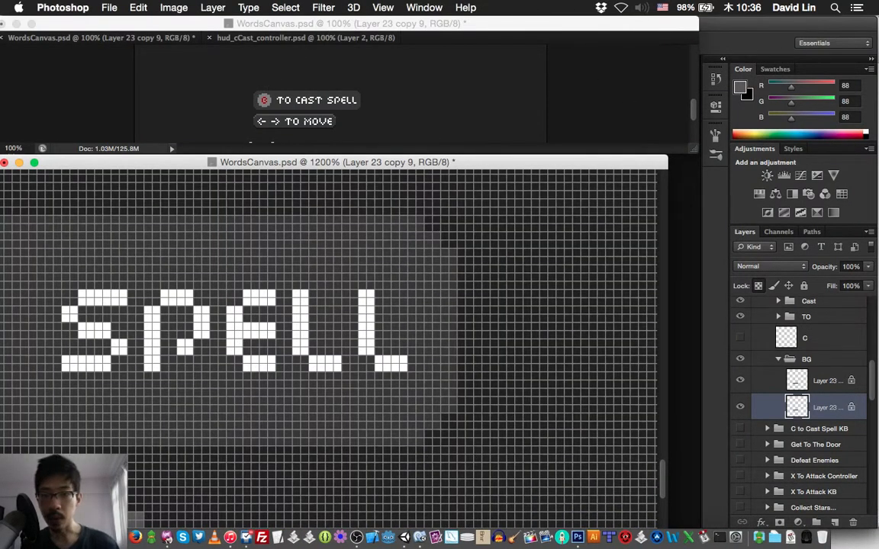
drag(328, 23, 331, 24)
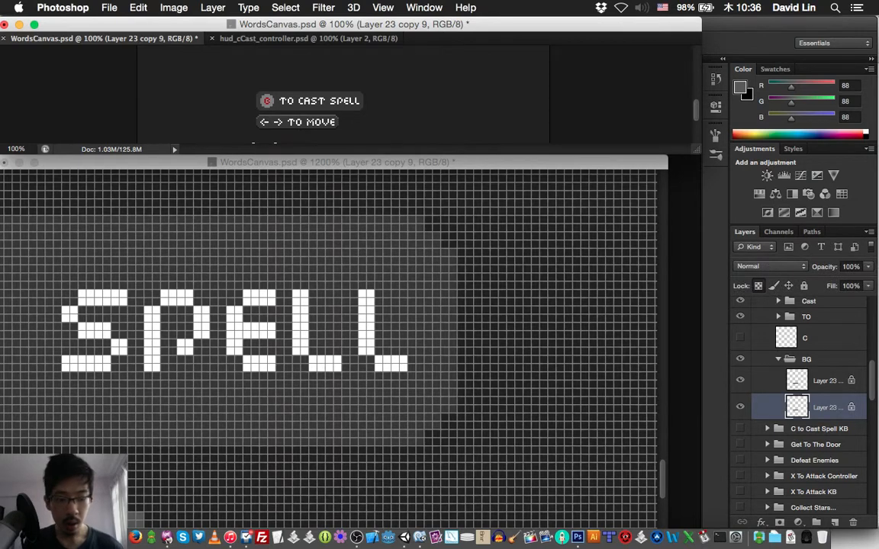
Shift the lighter gray copy up 2 pixels as a highlight along the shape's upper edge and save the document.
key(Up)
key(Up)
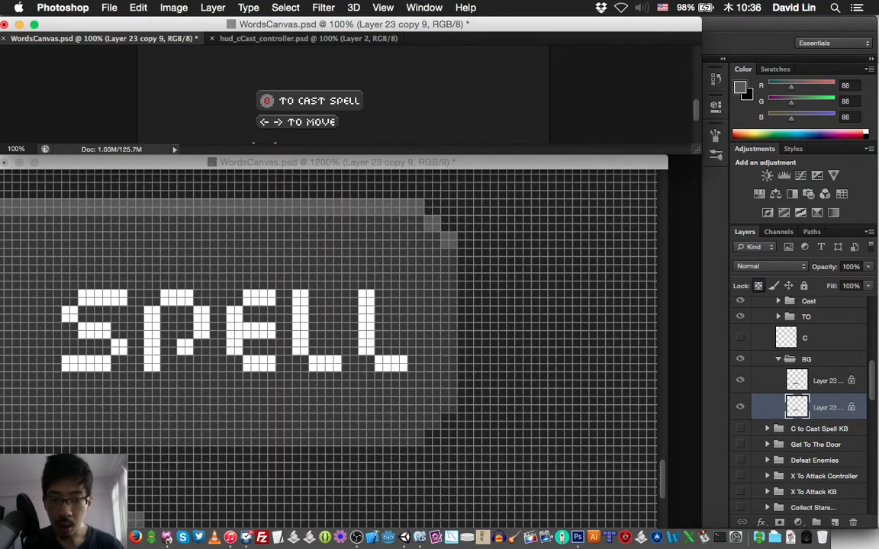
key(super+s)
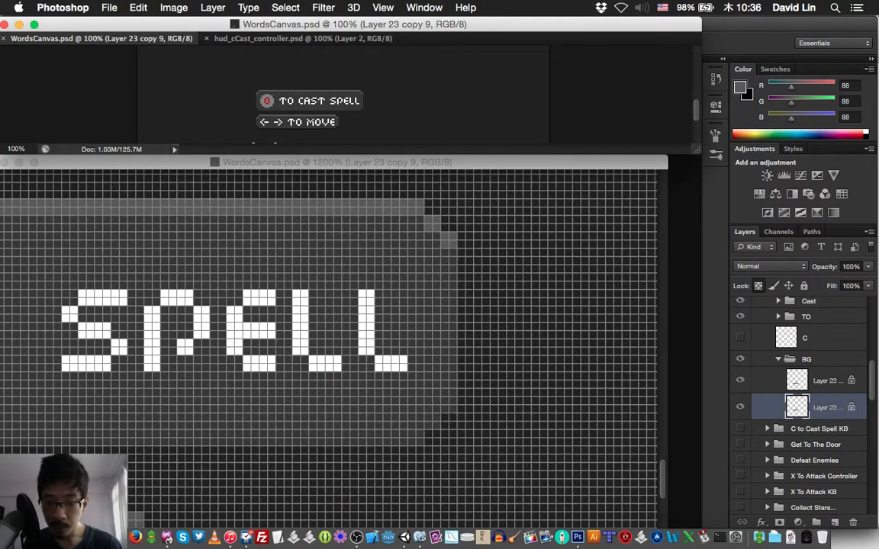
scroll(328, 336, left, 8)
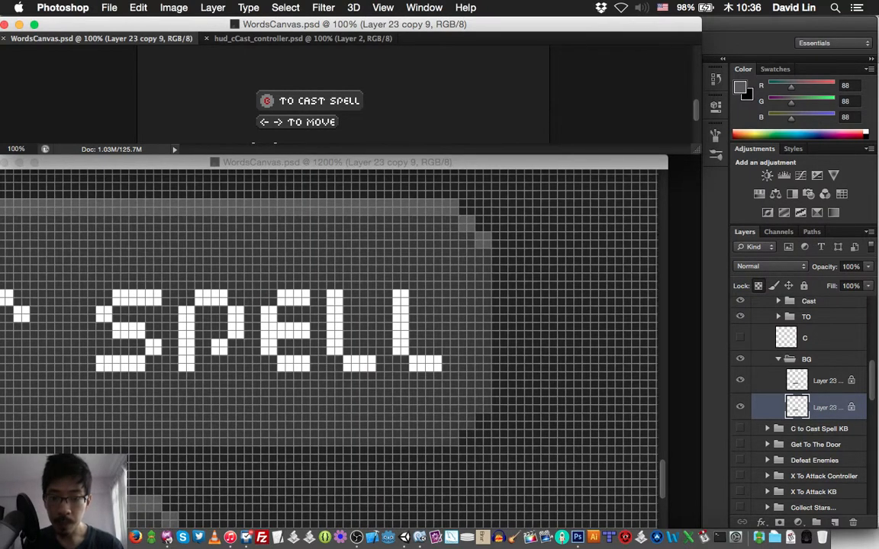
Duplicate the lighter gray copy and shift the duplicate down 2 pixels along the shape's lower edge as a shadow.
scroll(328, 336, right, 6)
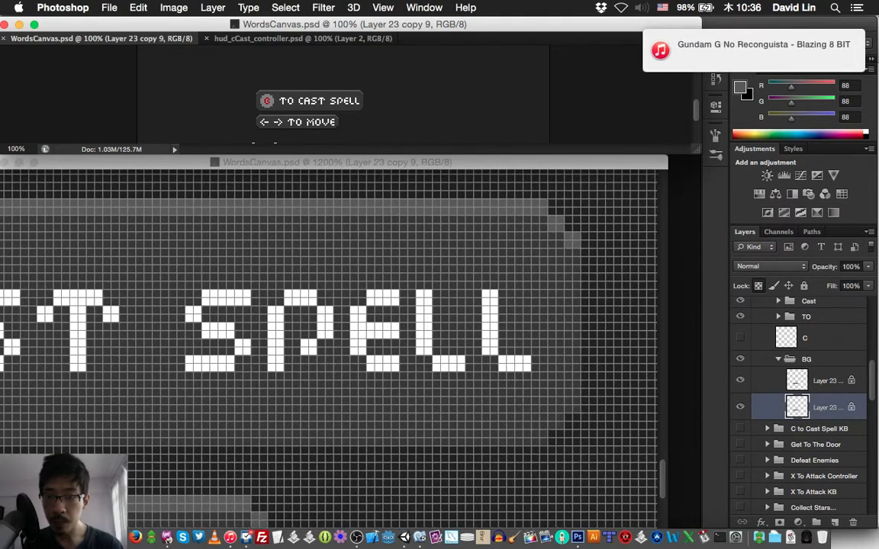
key(super+j)
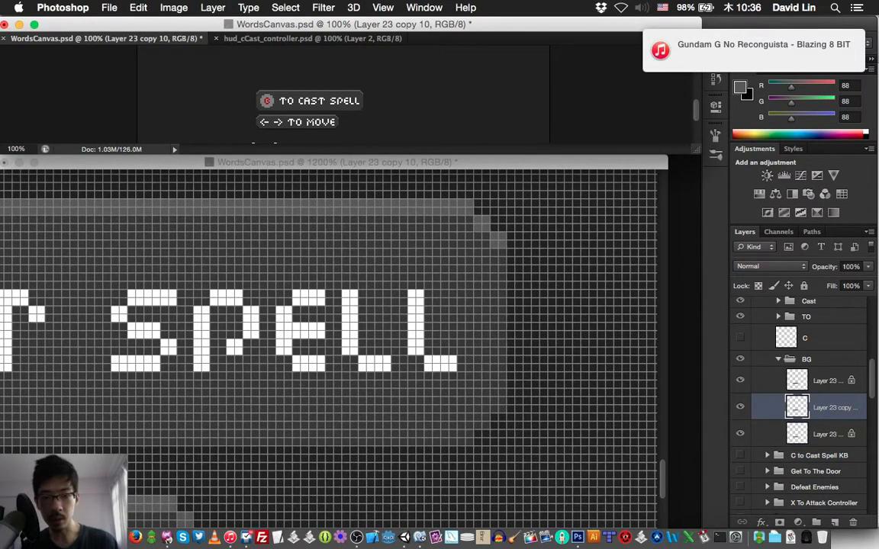
scroll(328, 335, down, 6)
scroll(328, 336, left, 6)
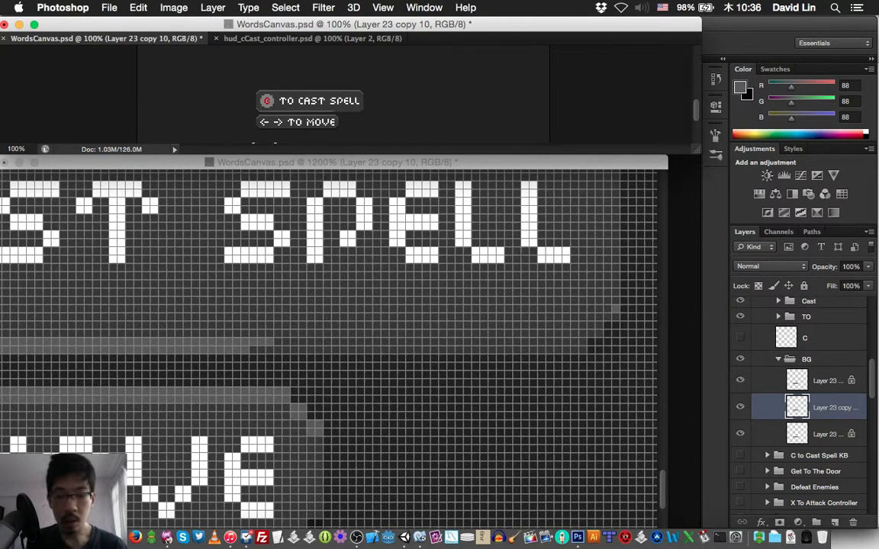
scroll(328, 336, down, 3)
scroll(328, 336, left, 3)
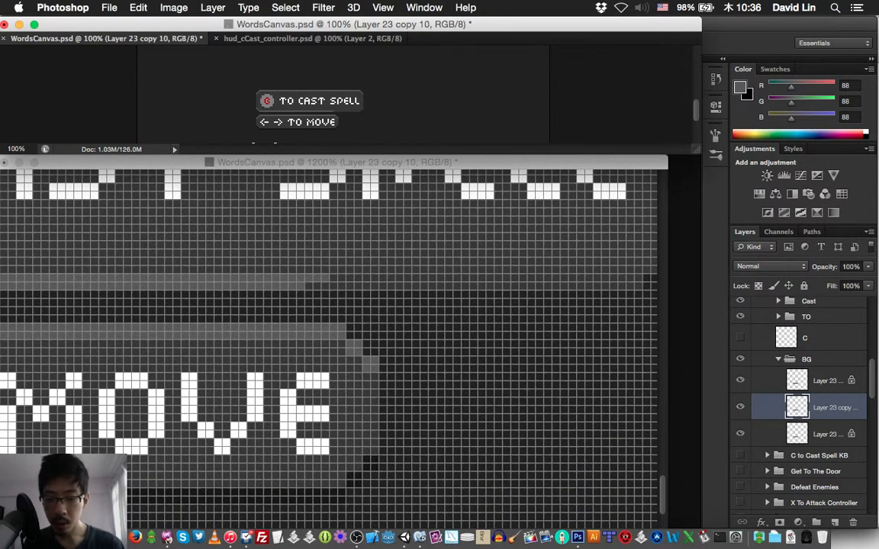
Sample the near-black (RGB 22) from the TO MOVE label's lower corner, fill the duplicate with it under locked transparency, and save the document.
alt+click(370, 465)
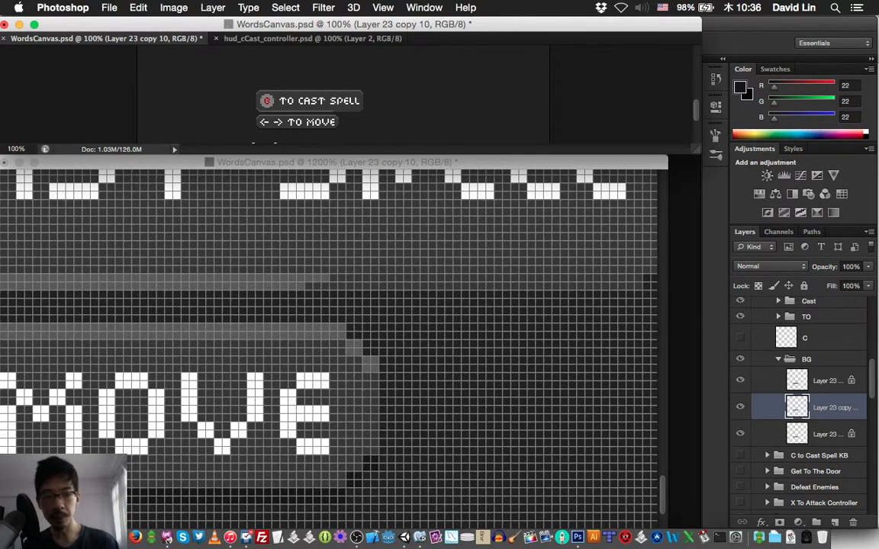
click(758, 286)
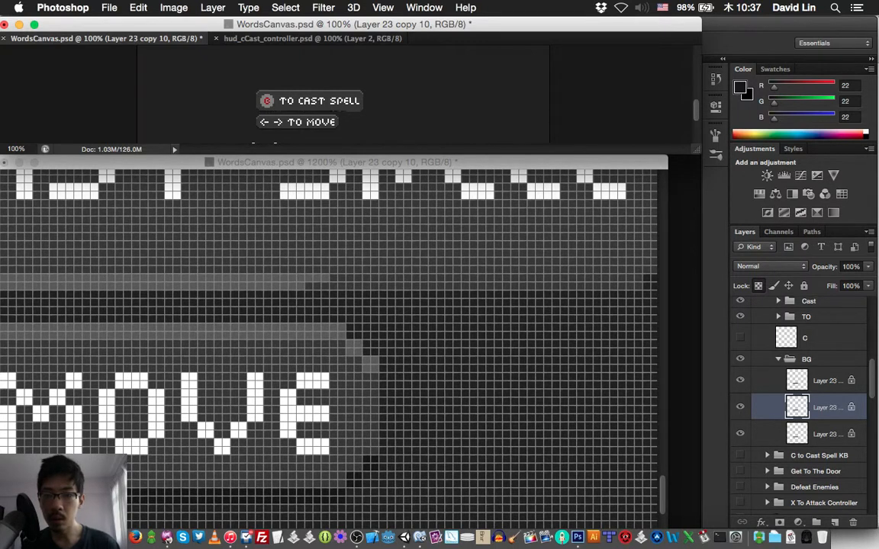
key(alt+BackSpace)
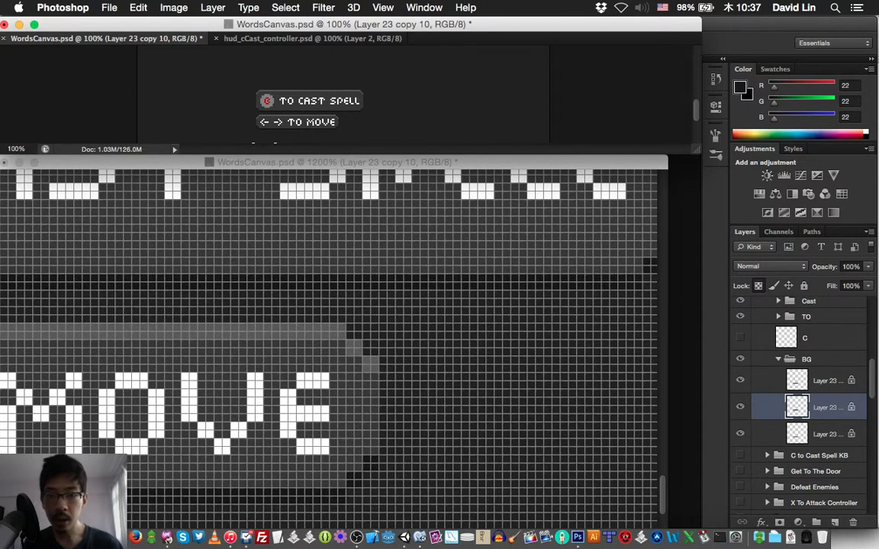
key(super+s)
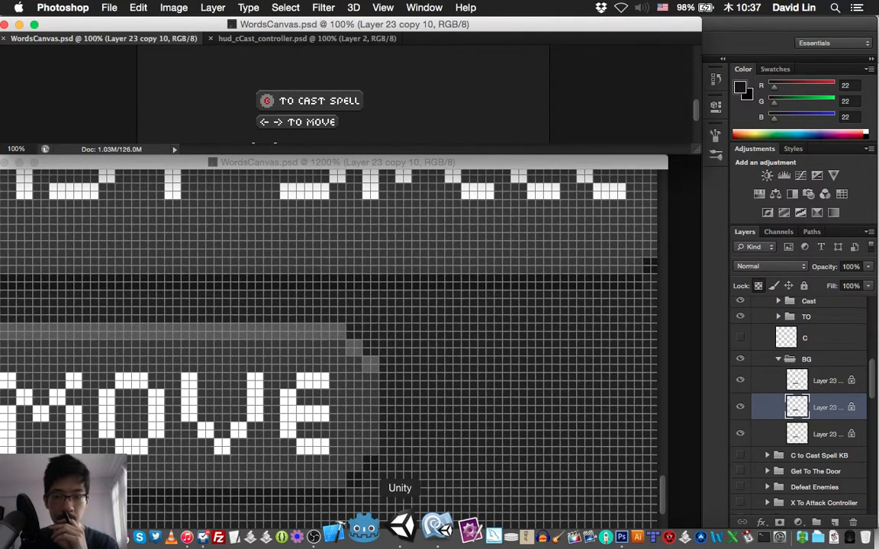
Close hud_cCast_controller.psd and browse to the Starsss project's Design/Layout/HUD folder for a file to open.
scroll(328, 328, up, 5)
scroll(328, 328, left, 3)
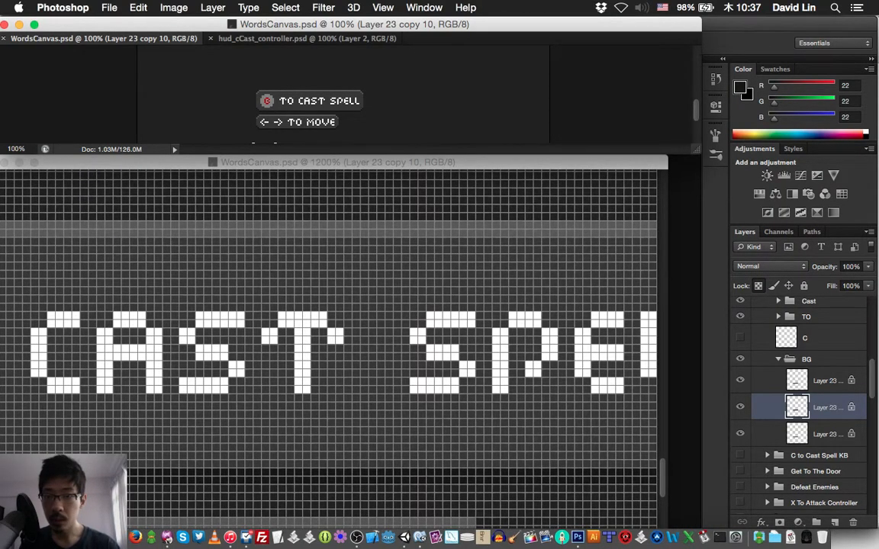
click(211, 38)
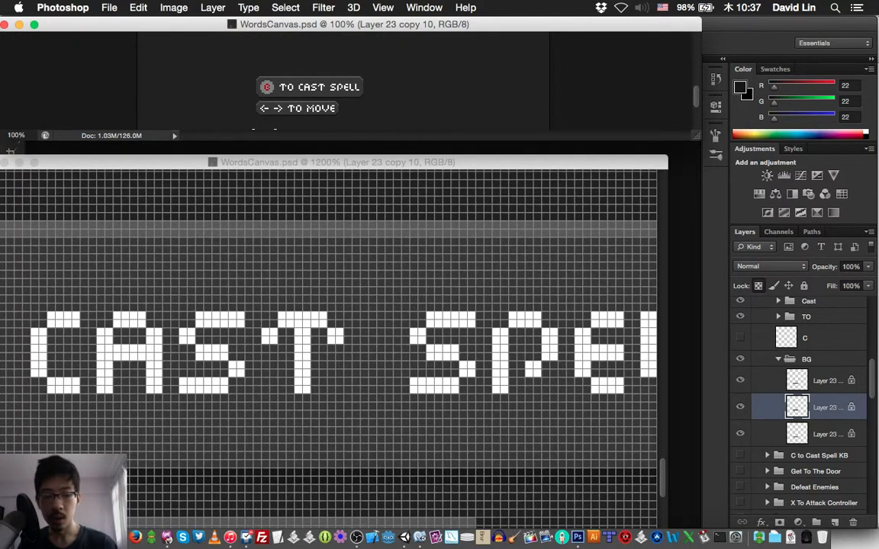
key(super+s)
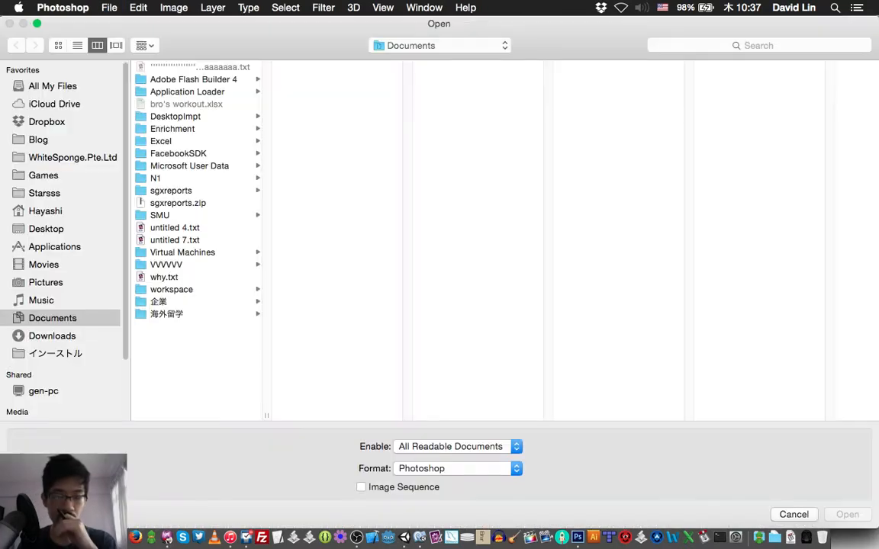
key(F2)
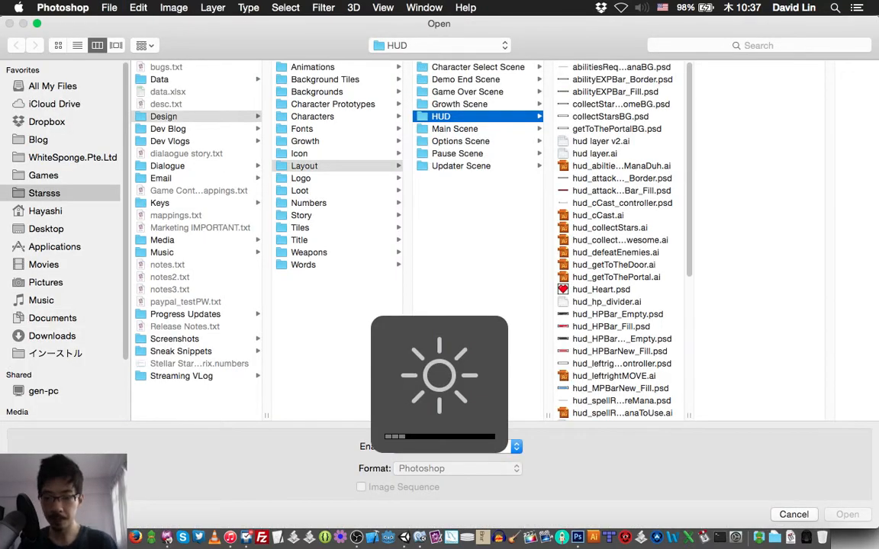
Switch to OBS to check the stream status, then return to Photoshop.
click(356, 536)
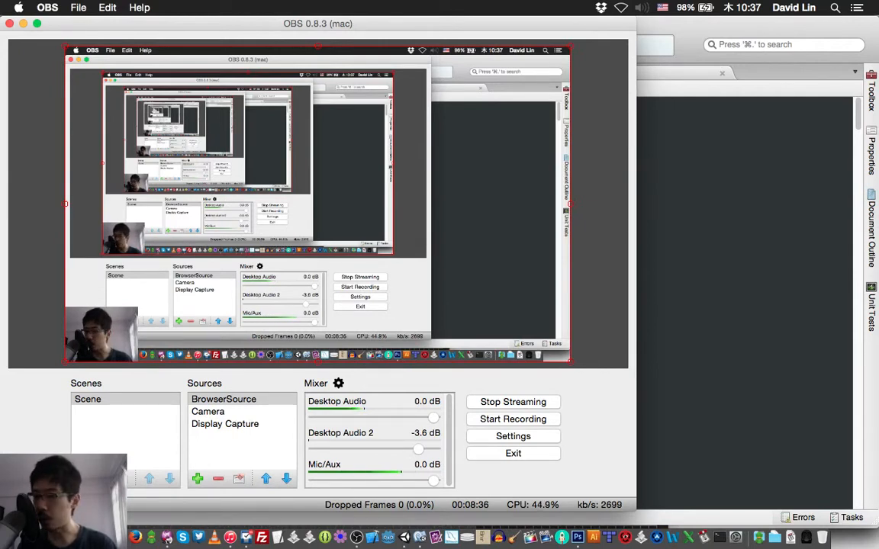
key(super+Tab)
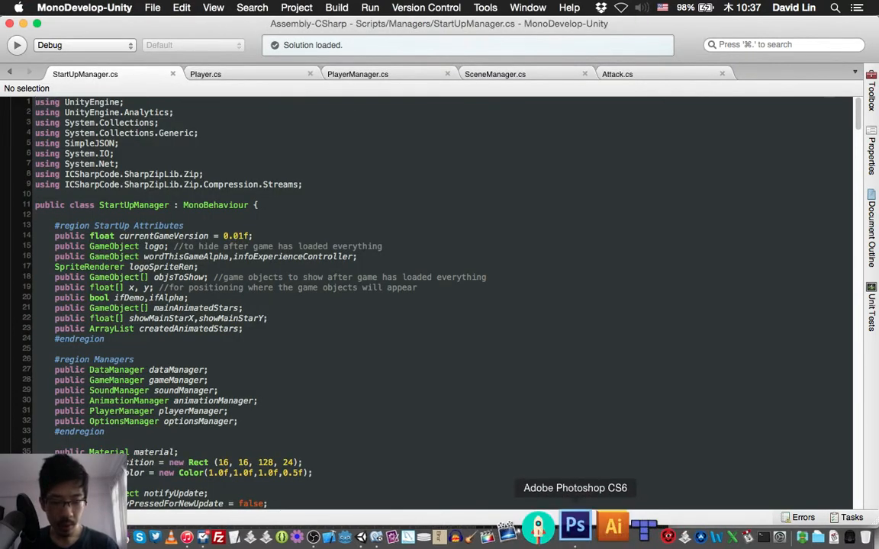
click(572, 530)
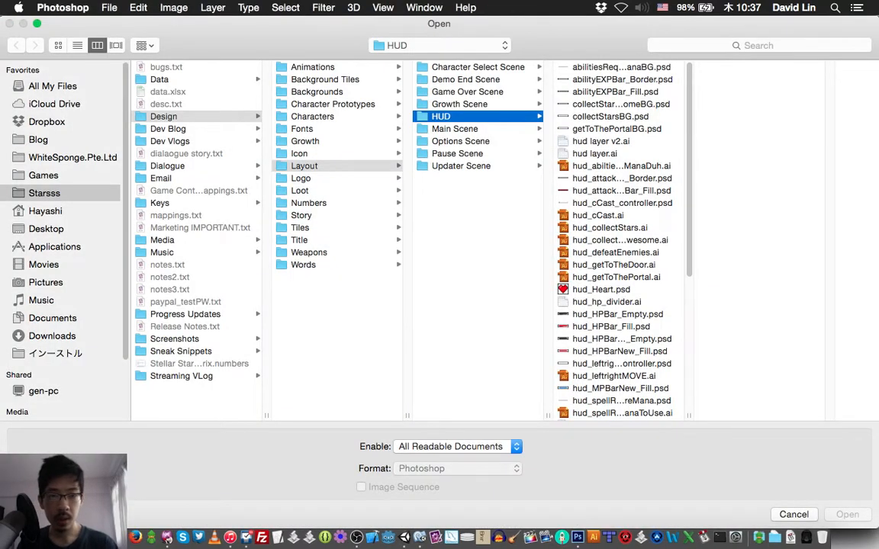
Open hud_spellRequireManaToUse.png from the HUD folder's normal subfolder.
scroll(621, 236, down, 10)
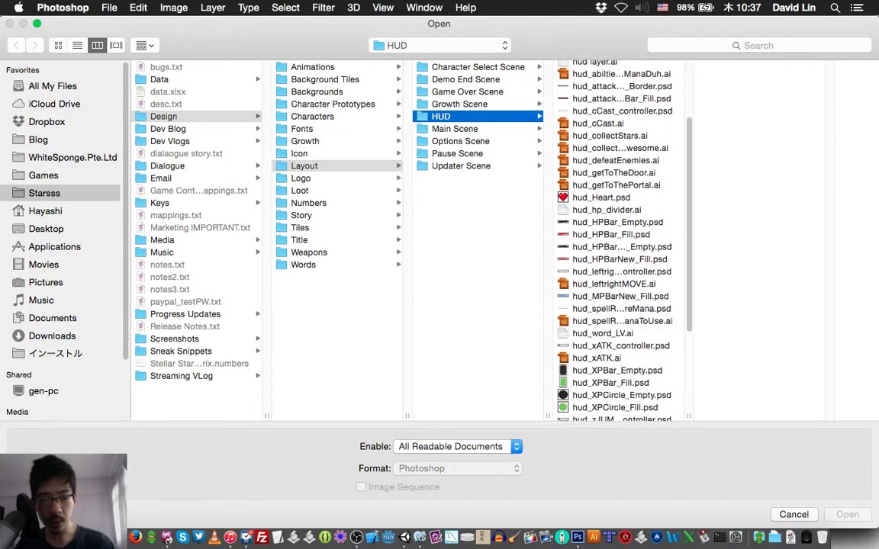
click(594, 353)
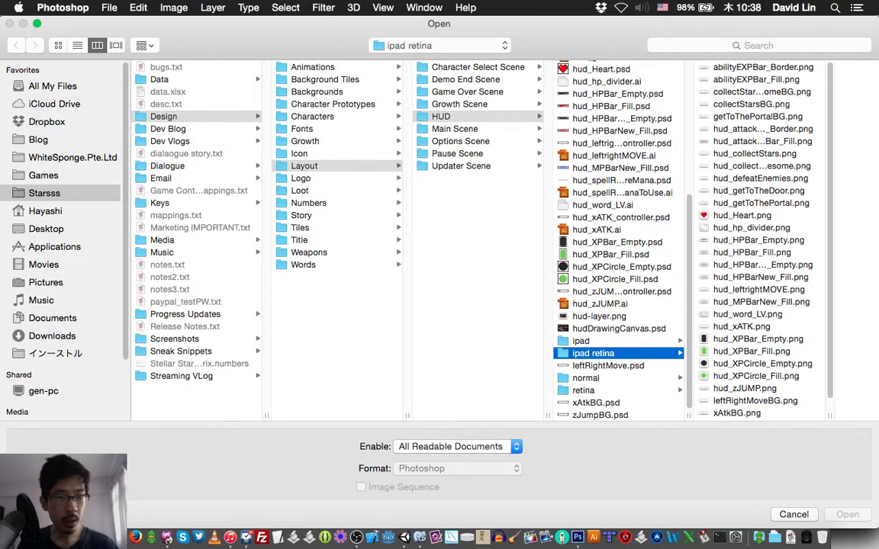
scroll(763, 241, down, 1)
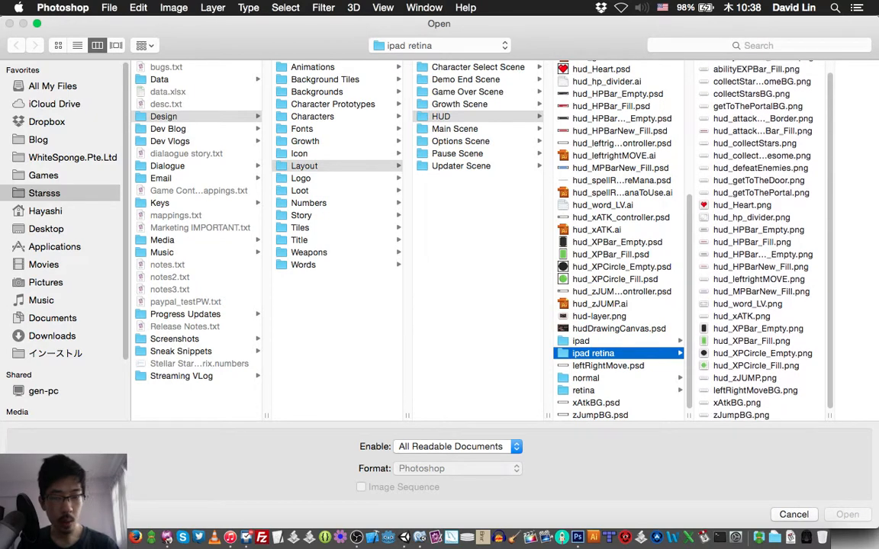
click(586, 379)
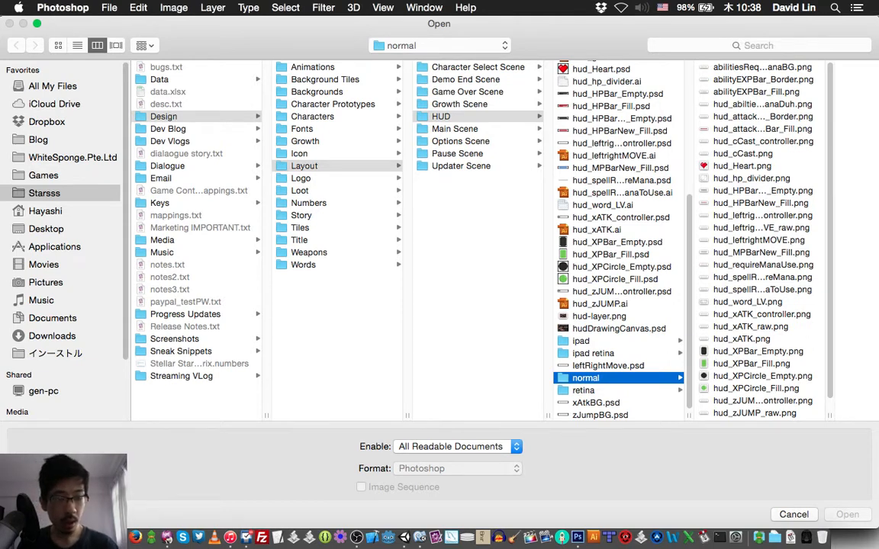
click(762, 290)
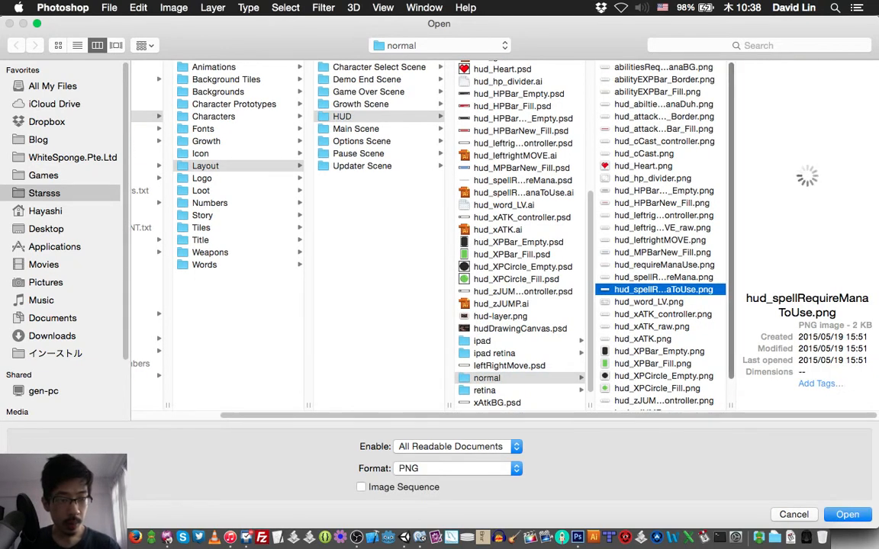
click(663, 277)
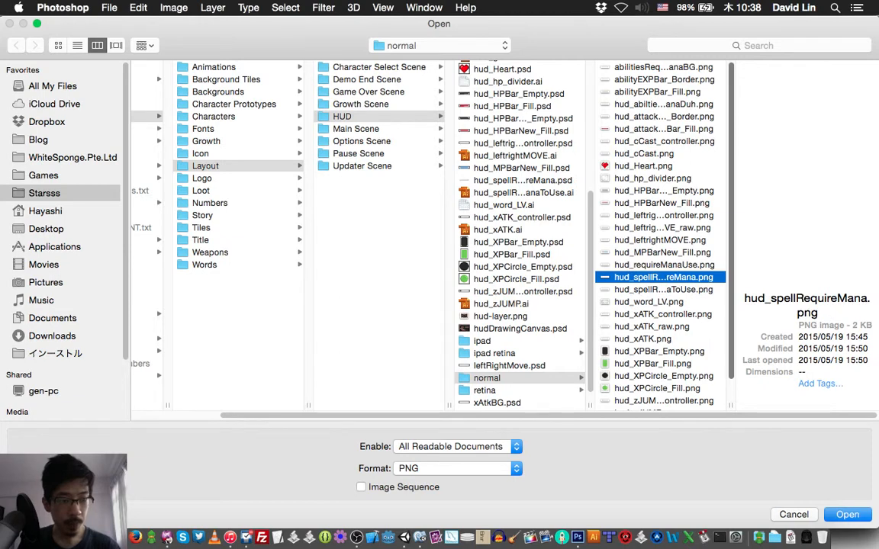
click(663, 290)
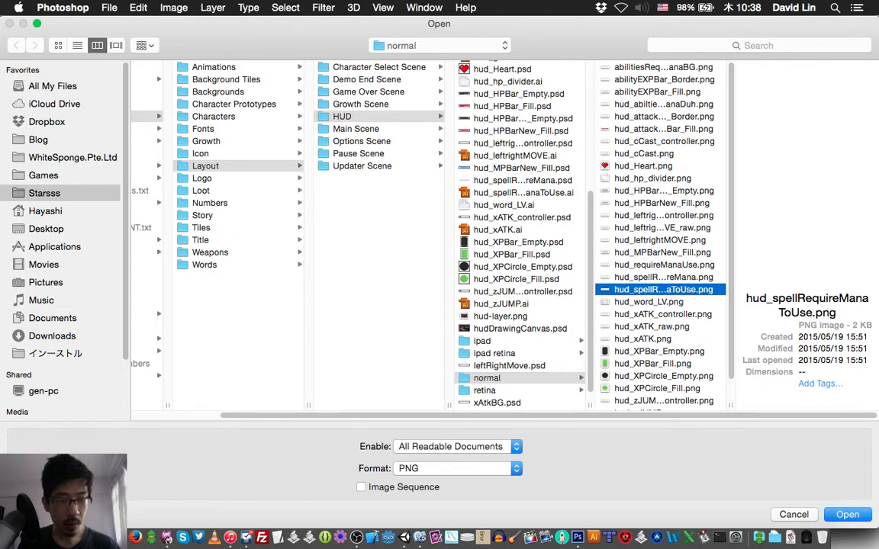
click(663, 265)
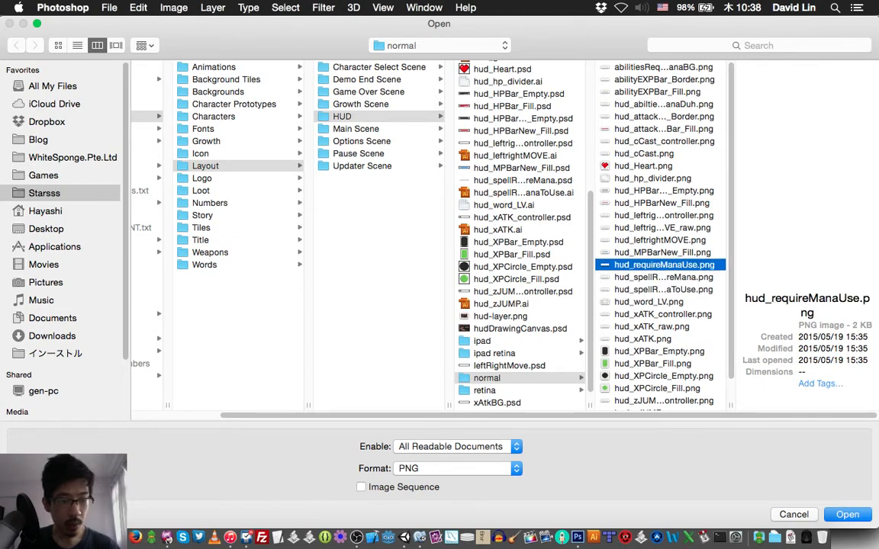
click(663, 290)
key(Return)
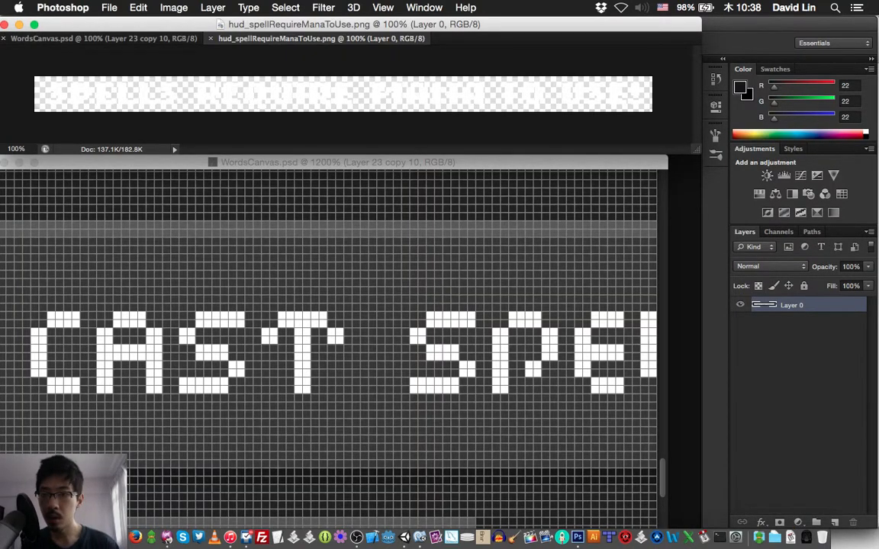
Copy the spells-require-mana image into WordsCanvas.psd above the TO CAST SPELL label and move its layer above the Tutorial group.
drag(233, 94, 314, 58)
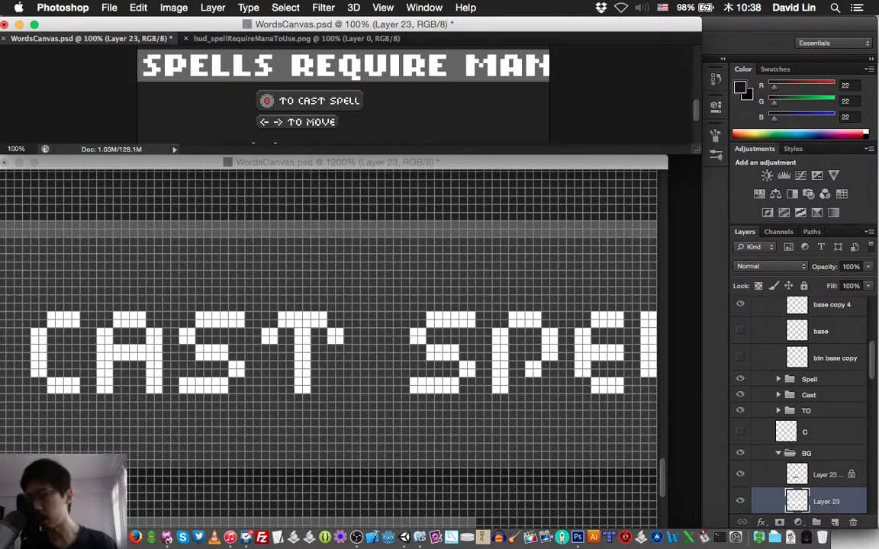
key(super+bracketright)
key(super+bracketright)
key(super+bracketright)
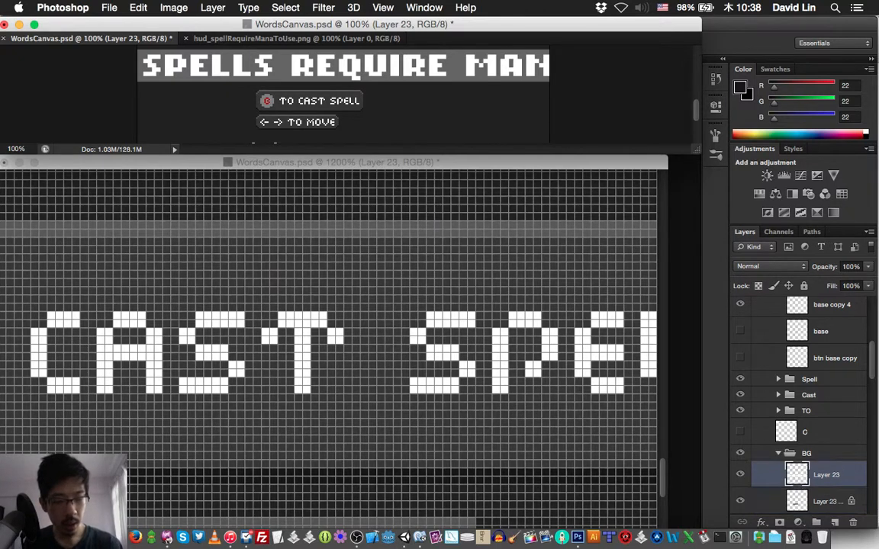
key(shift+super+bracketright)
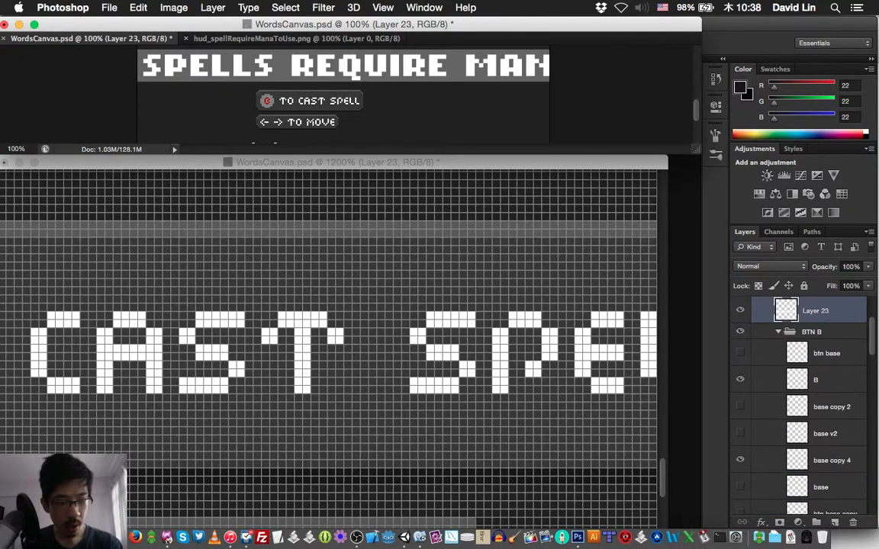
key(super+bracketright)
key(super+bracketright)
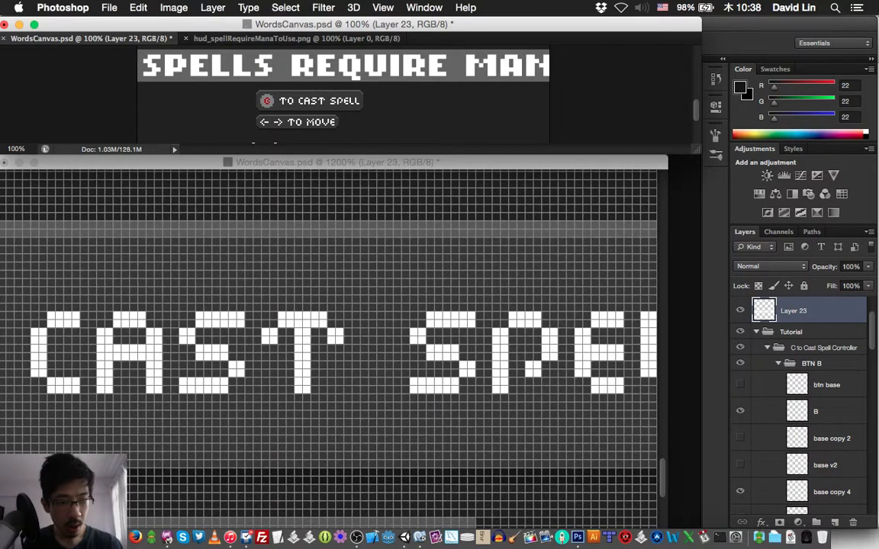
Collapse and hide the C to Cast Spell Controller group, then save the document.
click(767, 348)
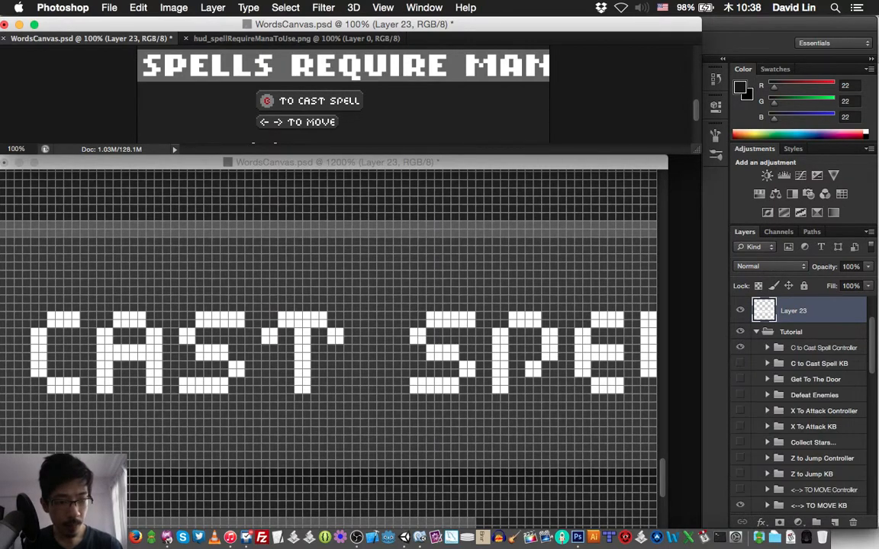
click(739, 348)
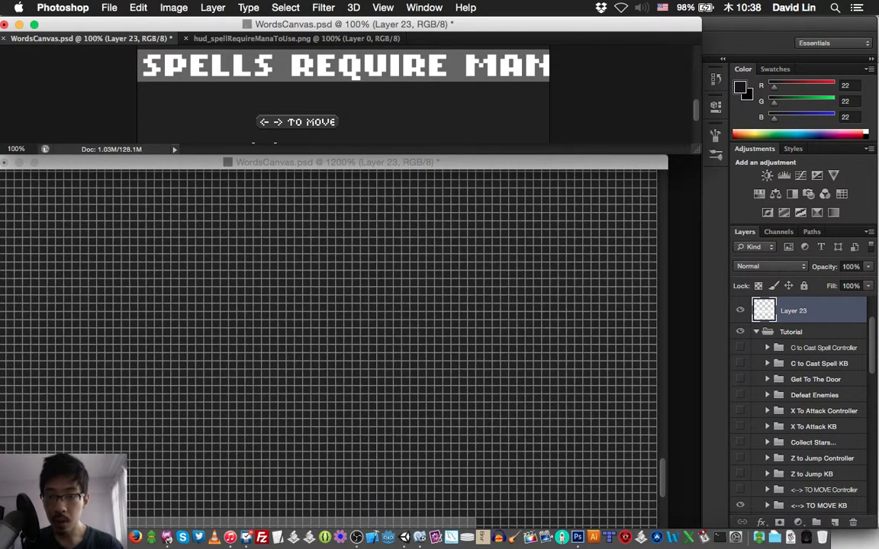
key(super+s)
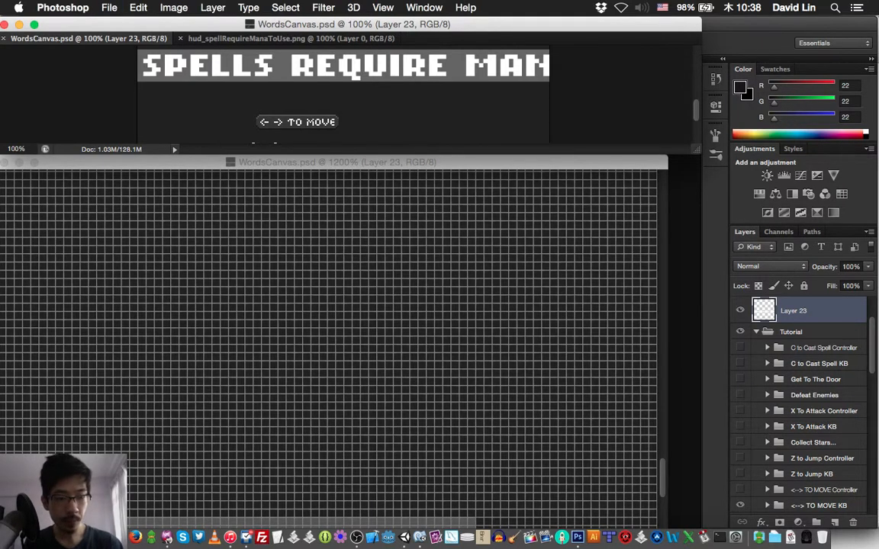
Create a new layer group named "Spells require...." directly above the Tutorial group.
click(797, 332)
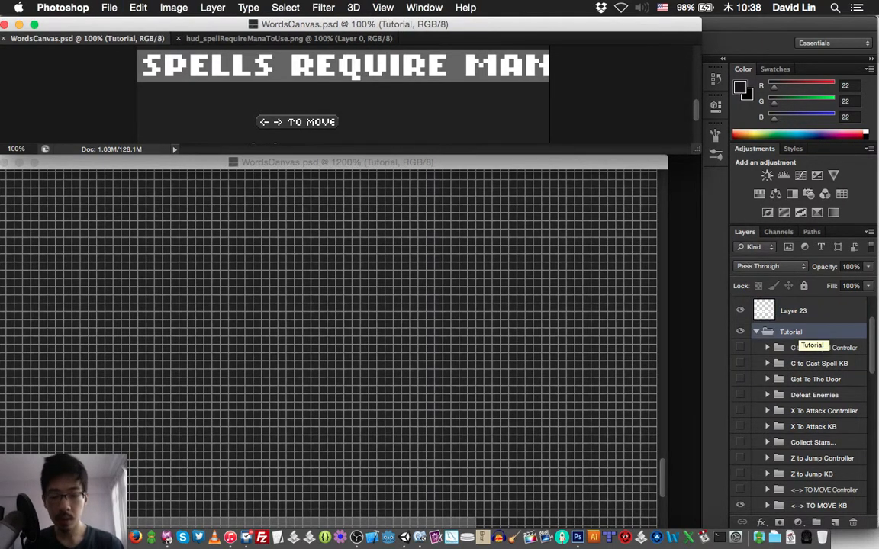
key(super+g)
text(Sp)
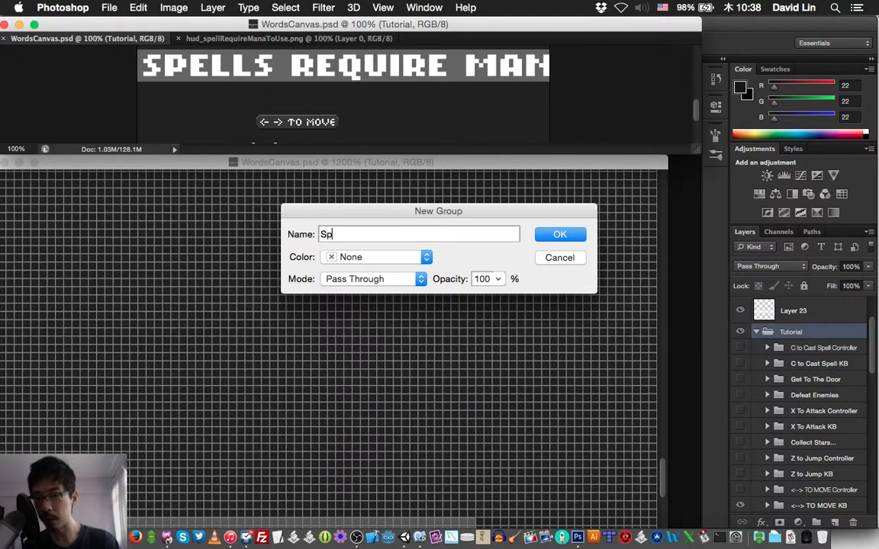
text(ells require....)
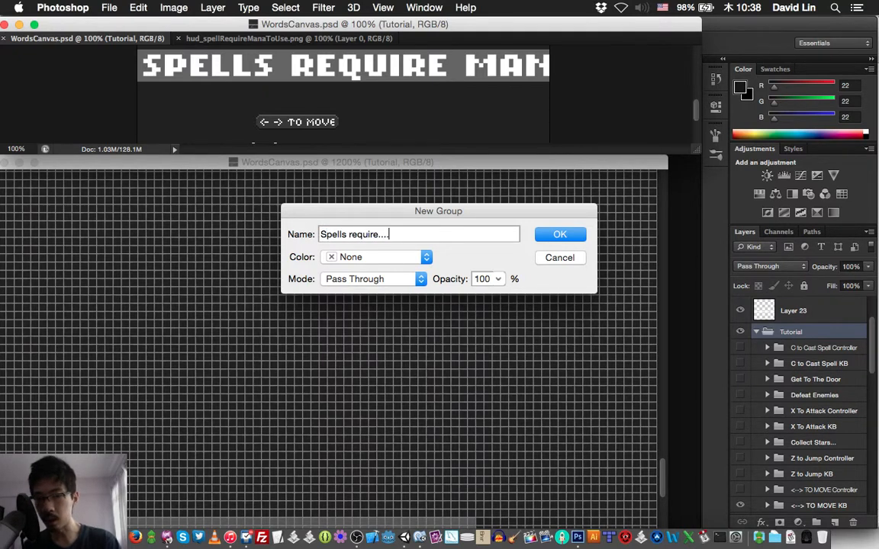
key(Return)
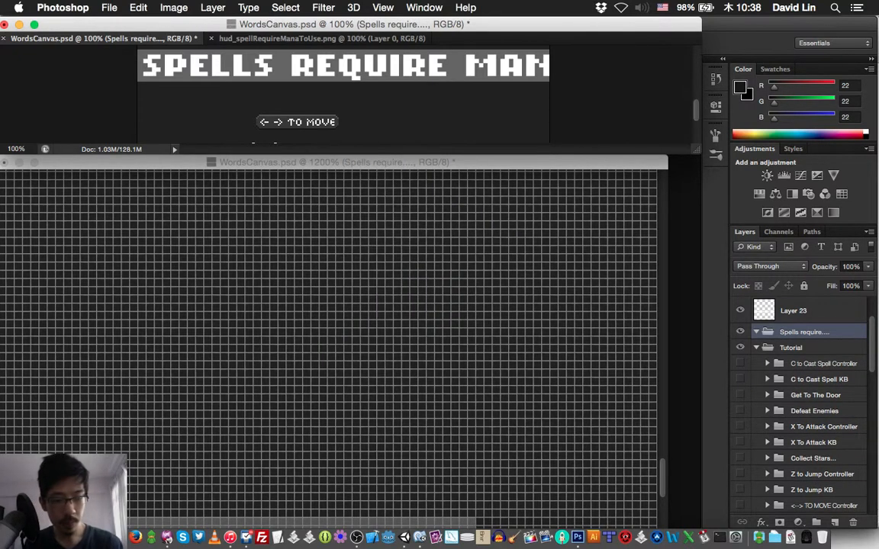
Move the Spells require.... group into the Tutorial group and create a nested group named Spells inside it.
key(super+[)
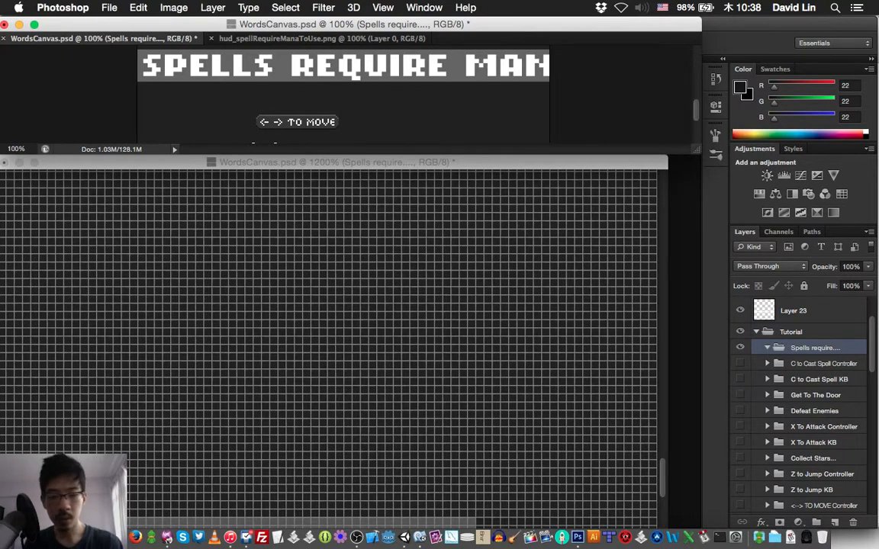
key(super+g)
text(Spells)
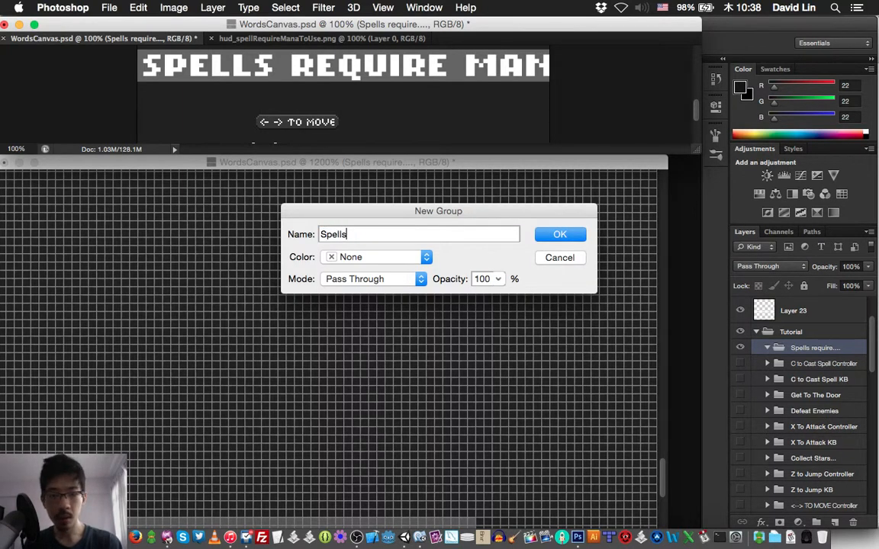
key(Return)
key(super+[)
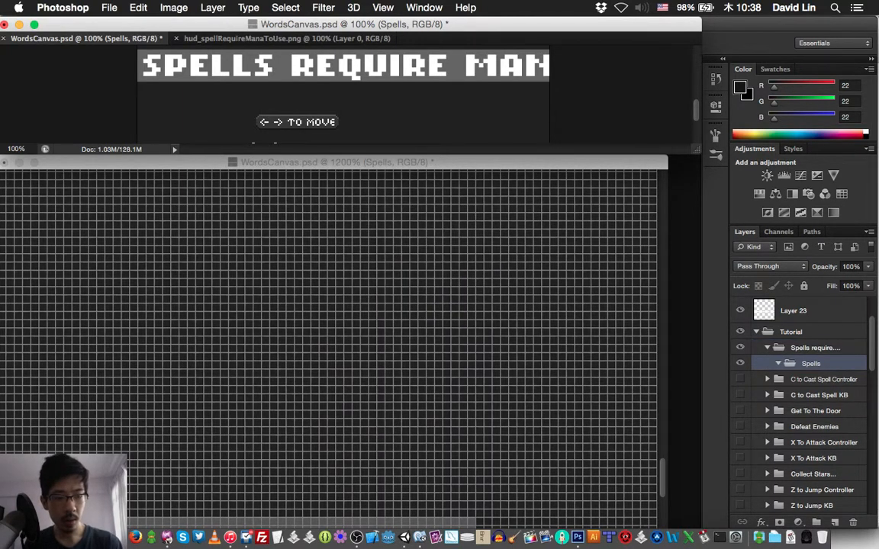
Add a layer named S inside the Spells group and set the foreground color to white.
key(super+shift+n)
text(S)
key(Return)
key(d)
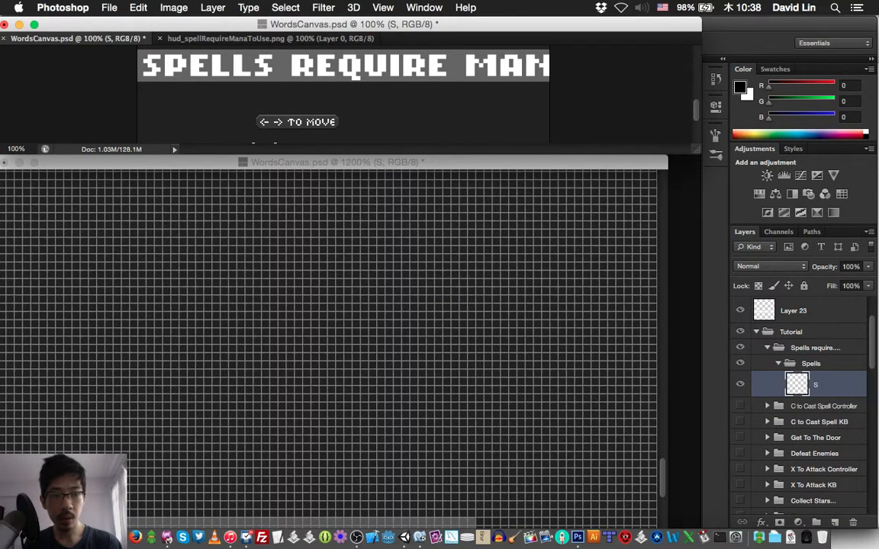
key(x)
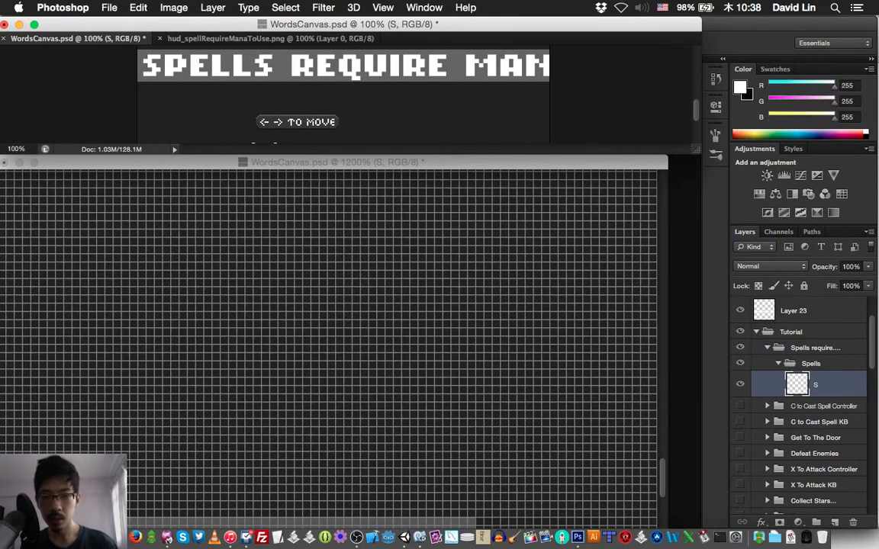
Shrink the brush to a tip only a pixel or two wide for pixel lettering and save the document.
click(344, 162)
right_click(355, 287)
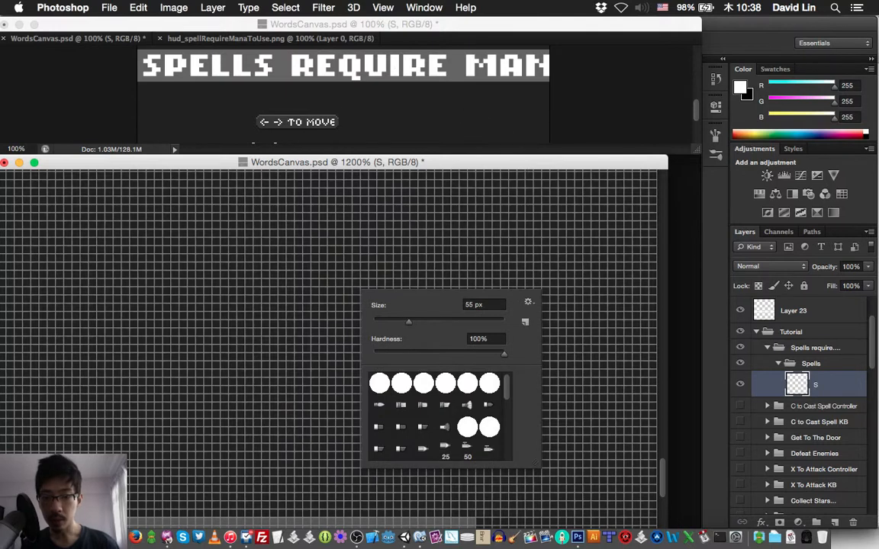
drag(409, 322, 373, 322)
key(Return)
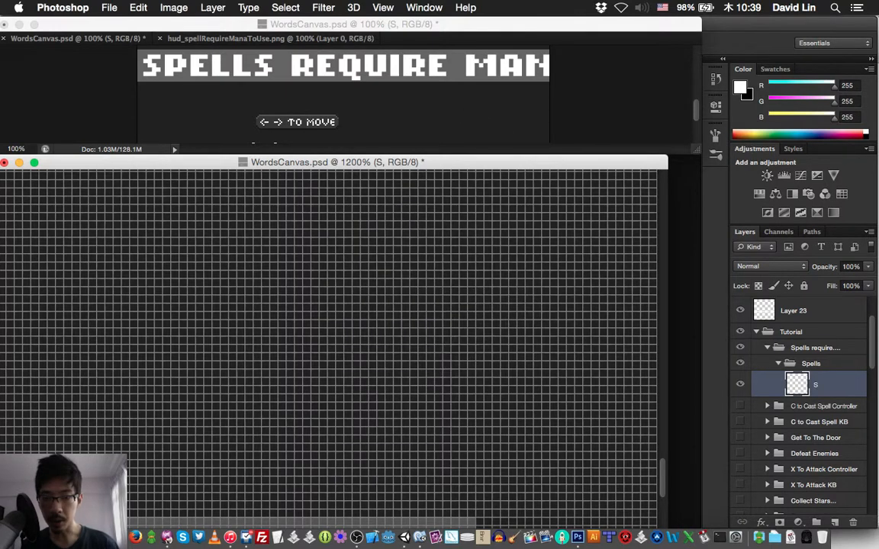
key(super+s)
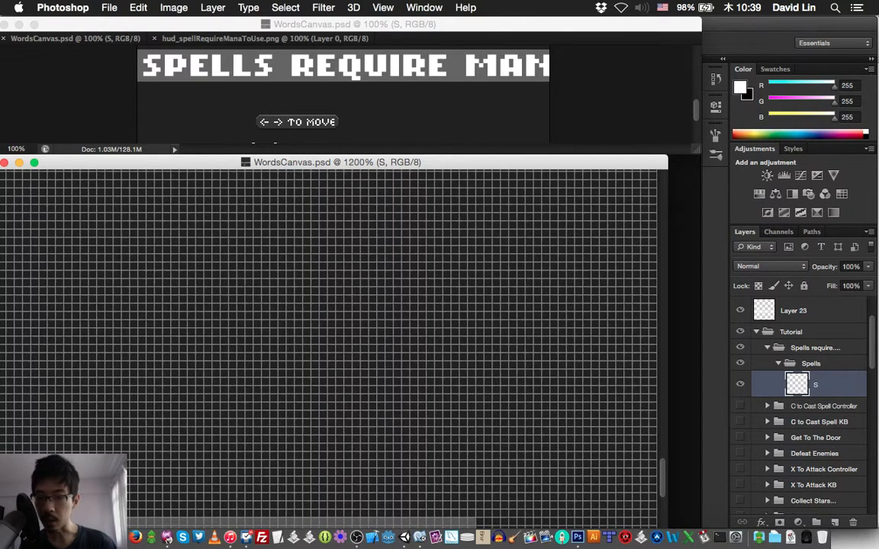
Draw a white pixel-art letter S on the S layer, above the TO MOVE label.
mouse_move(273, 290)
mouse_down()
mouse_move(273, 299)
mouse_move(290, 299)
mouse_move(258, 315)
mouse_up()
click(257, 307)
mouse_move(307, 290)
mouse_down()
mouse_move(299, 291)
mouse_move(307, 299)
mouse_up()
mouse_move(266, 323)
mouse_down()
mouse_move(290, 332)
mouse_move(282, 324)
mouse_move(298, 349)
mouse_move(257, 357)
mouse_move(257, 364)
mouse_move(290, 364)
mouse_up()
Add a layer named P and draw the upper curve of a pixel-art P beside the S.
key(super+shift+n)
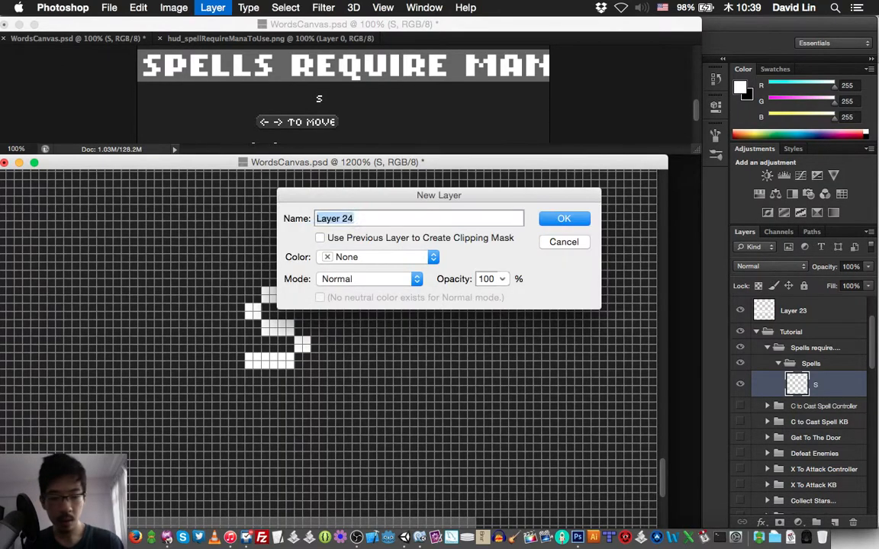
text(P)
key(Return)
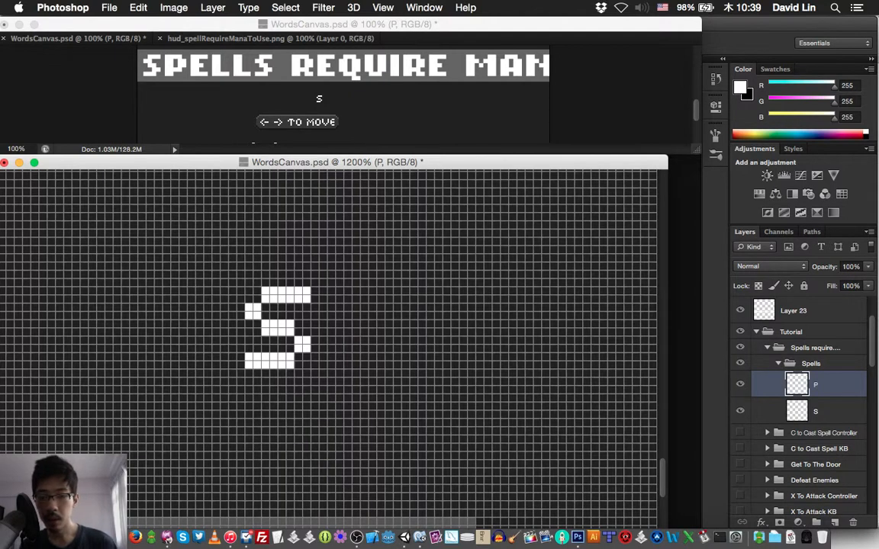
mouse_move(340, 306)
mouse_down()
mouse_move(331, 315)
mouse_move(331, 307)
mouse_move(373, 291)
mouse_move(389, 307)
mouse_up()
click(357, 299)
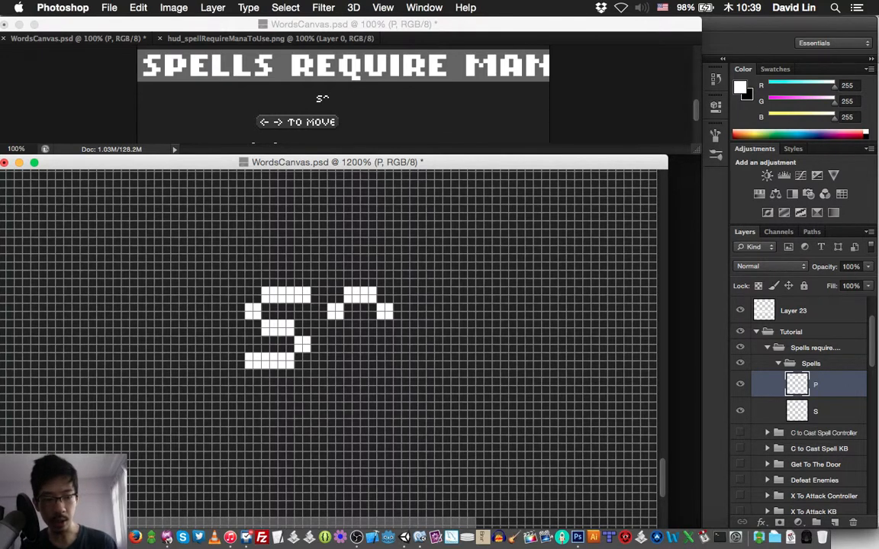
Delete the hand-drawn S and P layers from the Spells group.
shift+click(815, 411)
key(Delete)
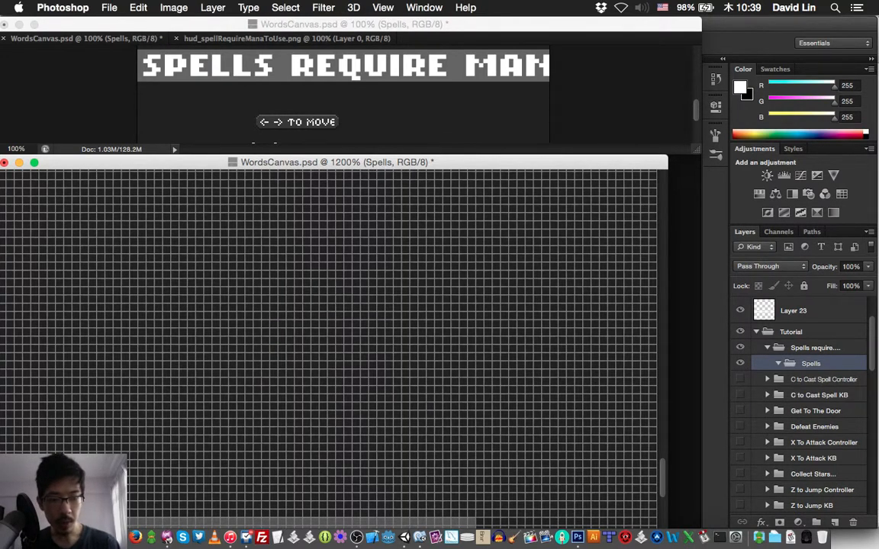
Duplicate the Spell group from C to Cast Spell Controller and move the copy up into the Spells require.... group.
click(768, 379)
click(778, 395)
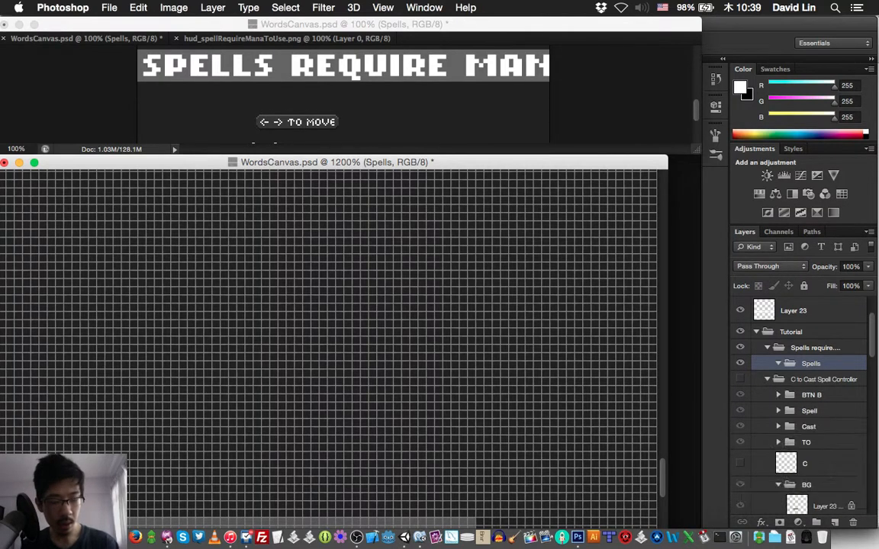
click(810, 411)
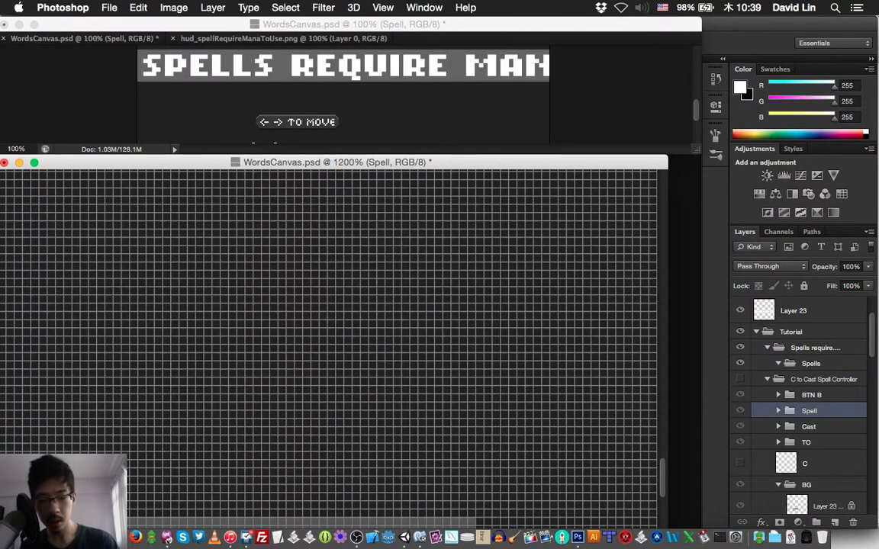
key(super+alt+j)
key(Return)
key(super+bracketright)
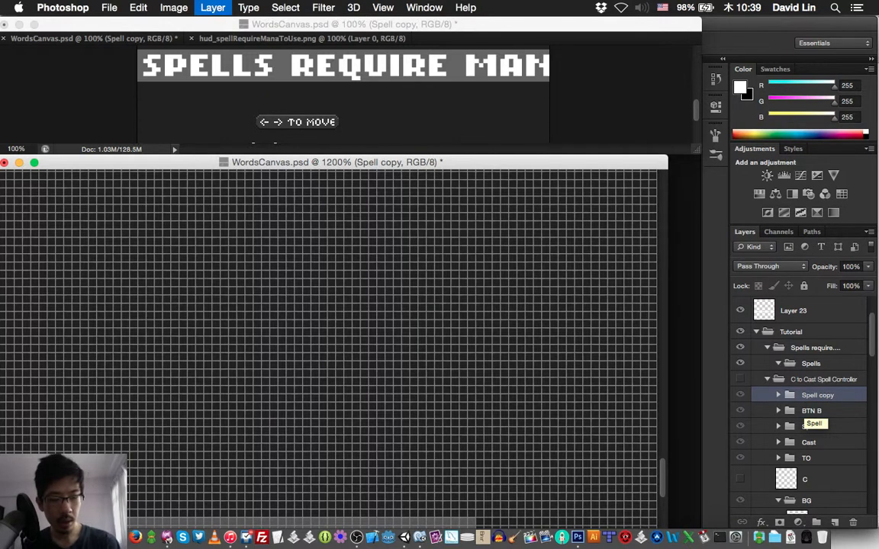
key(super+bracketright)
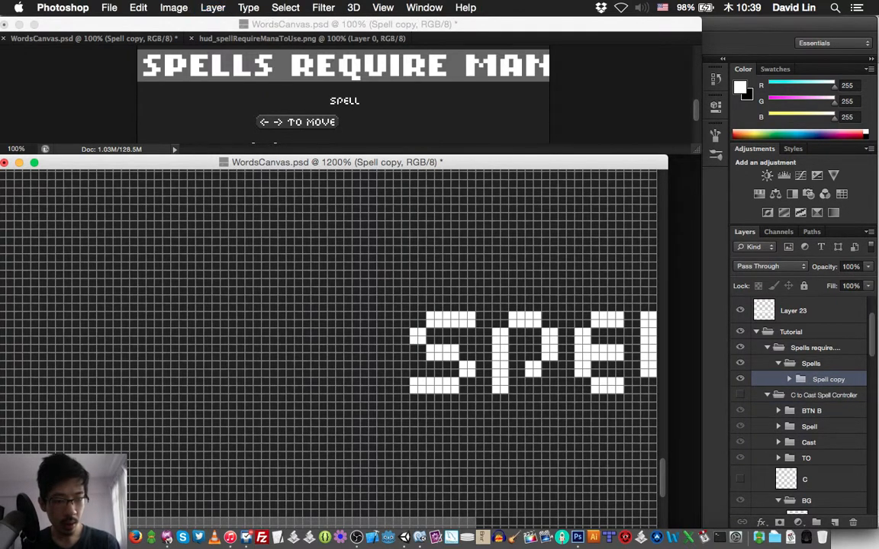
key(super+bracketright)
Delete the empty Spells group and rename the Spell copy group as Spells.
key(alt+bracketright)
key(Delete)
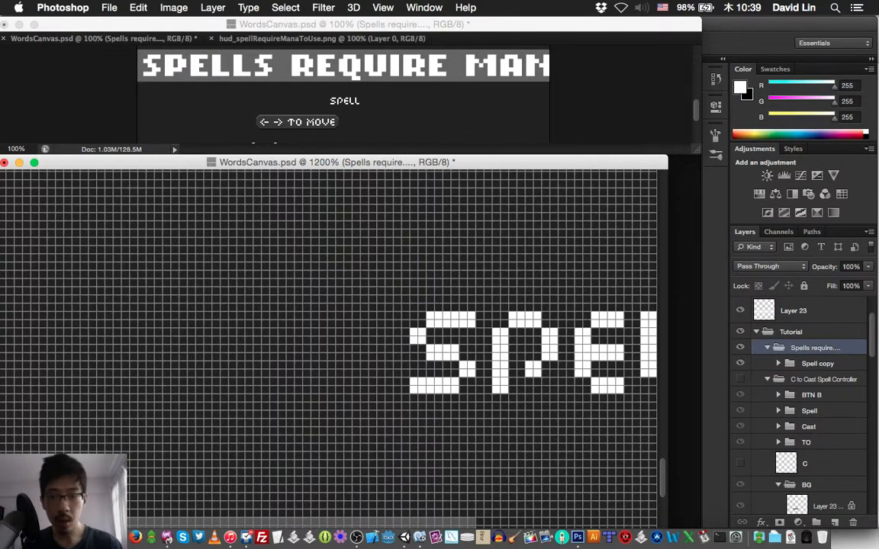
double_click(817, 364)
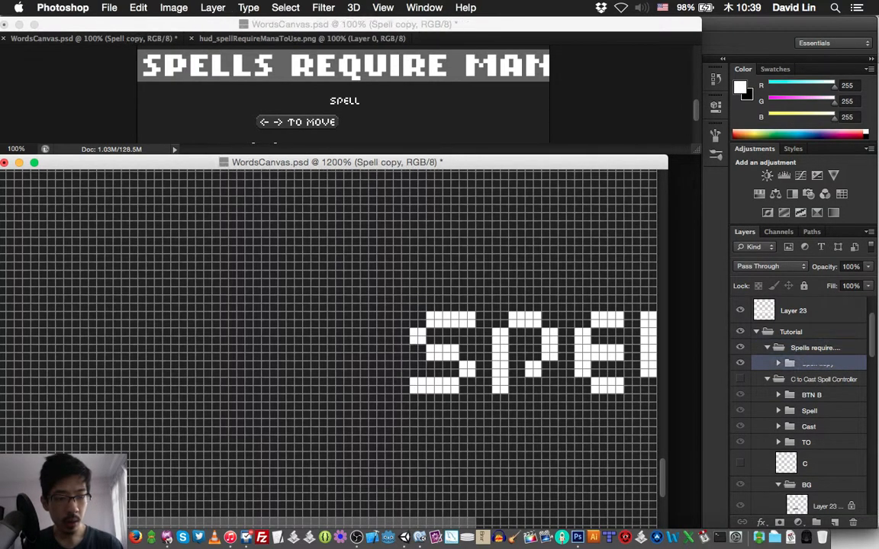
key(Right)
key(BackSpace)
key(BackSpace)
key(BackSpace)
key(BackSpace)
key(BackSpace)
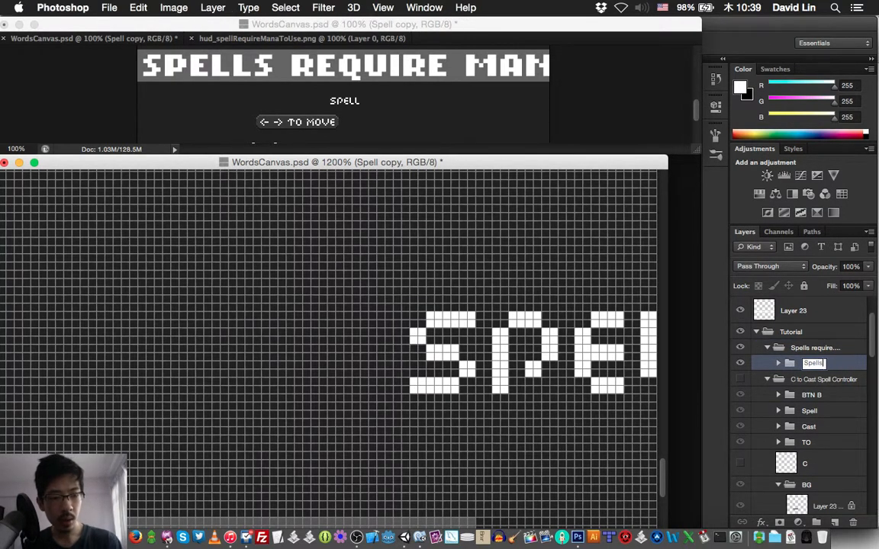
text(s)
key(Return)
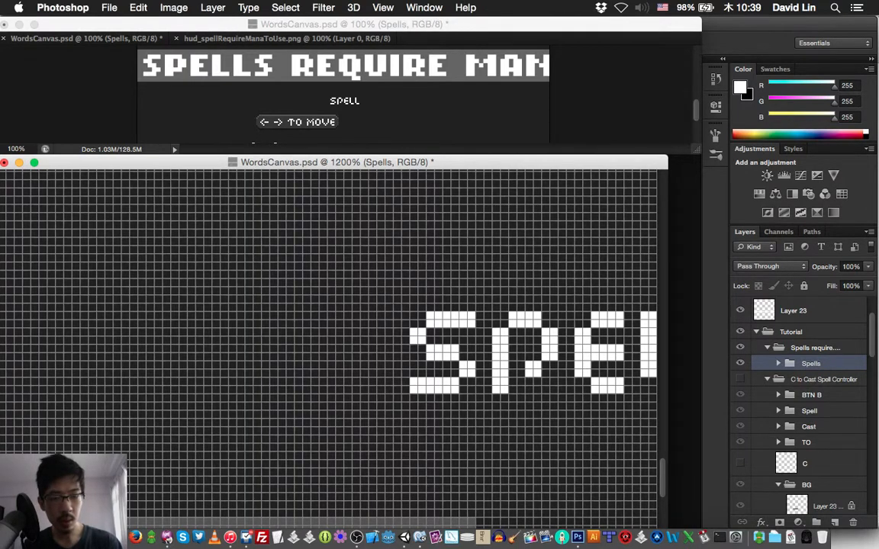
Move the SPELL lettering 60 pixels to the left.
key(shift+Left)
key(shift+Left)
key(shift+Left)
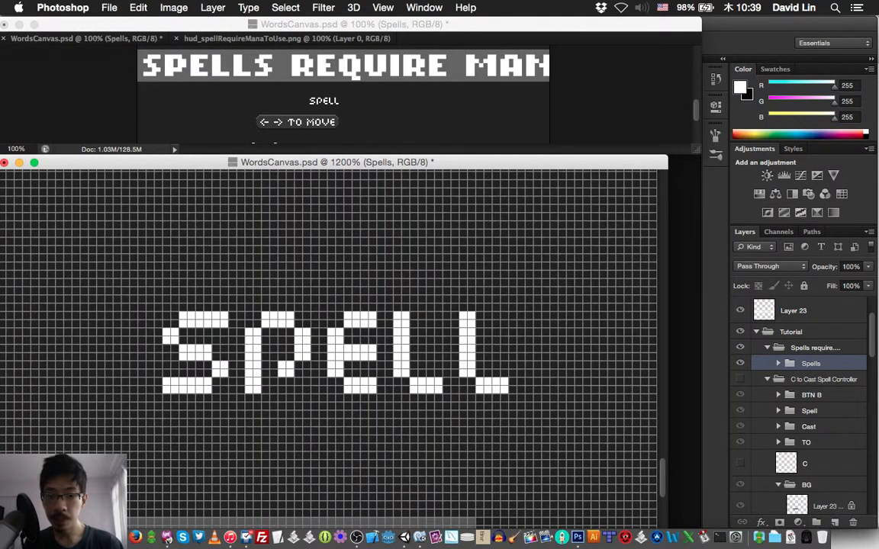
key(shift+Left)
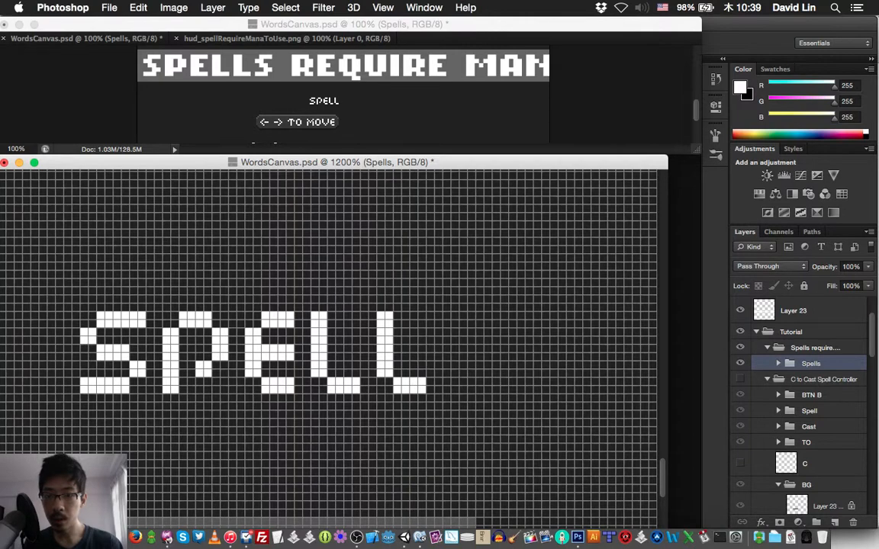
key(shift+Left)
key(shift+Left)
scroll(328, 343, left, 3)
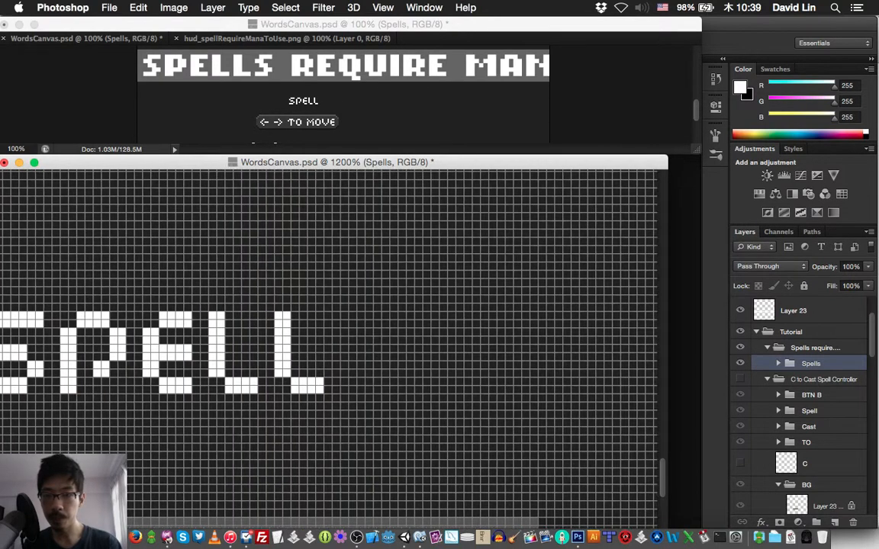
scroll(328, 344, down, 2)
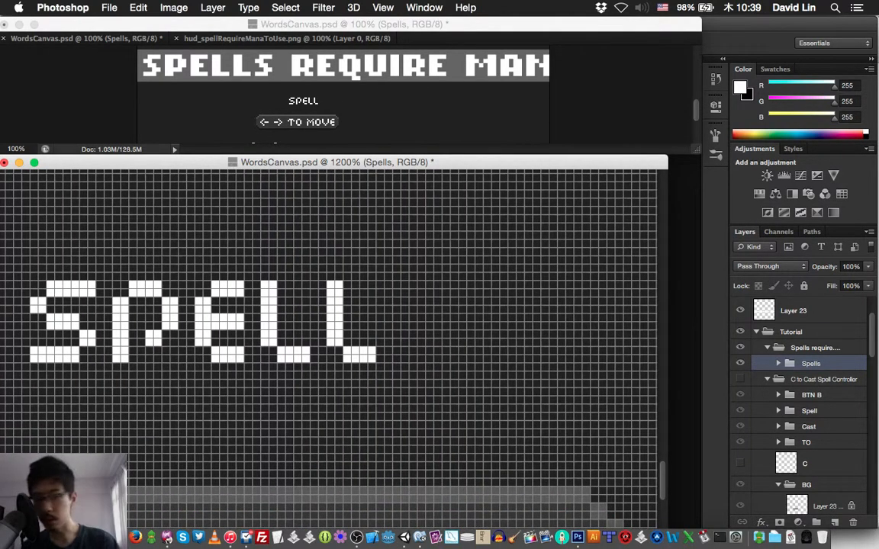
Duplicate the S copy 17 layer in the Spells group and bring the duplicate to the top of that group.
click(778, 363)
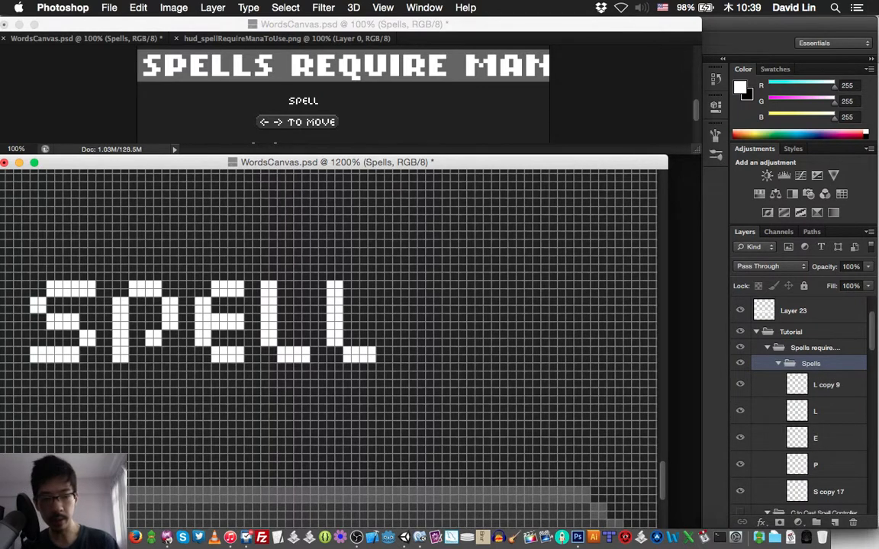
click(829, 492)
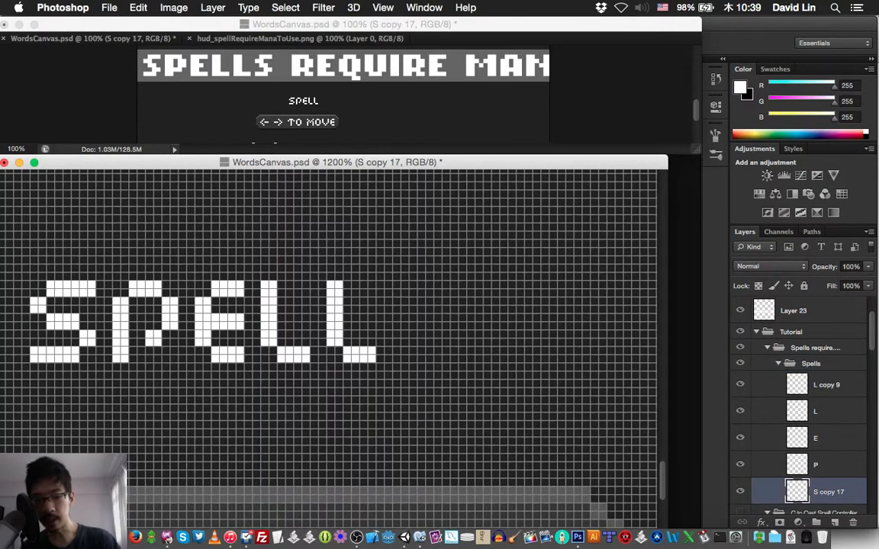
key(super+j)
key(super+shift+bracketright)
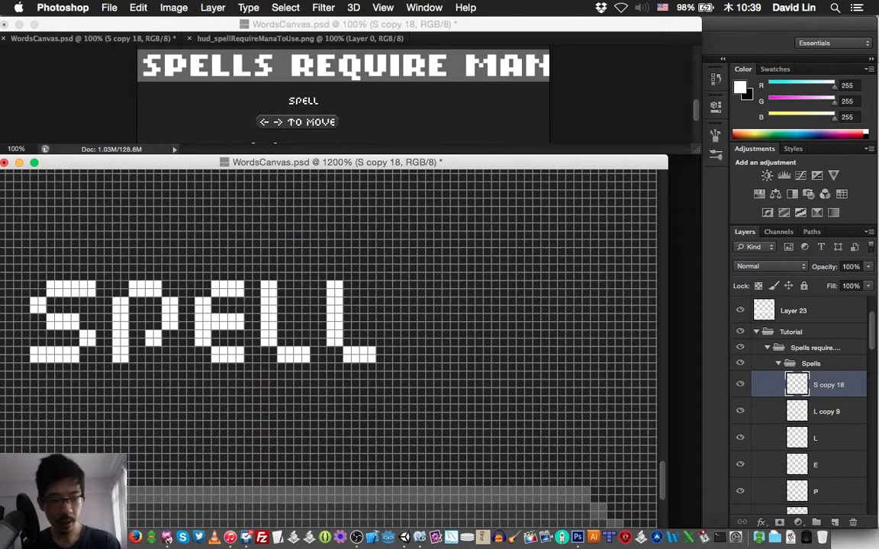
Move the duplicated S to the end of SPELL, leaving a two-pixel gap after the last L.
key(shift+Right)
key(shift+Right)
key(shift+Right)
key(shift+Right)
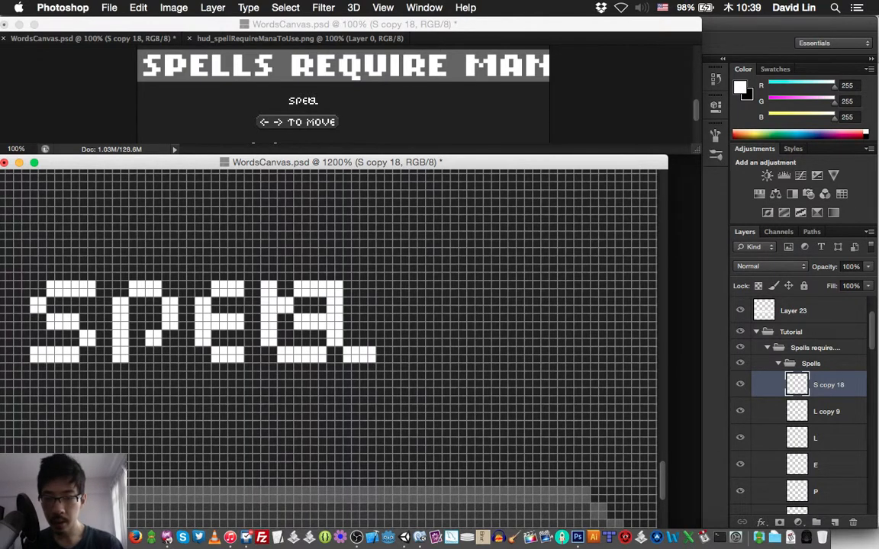
key(Left)
key(Right)
key(Right)
key(Right)
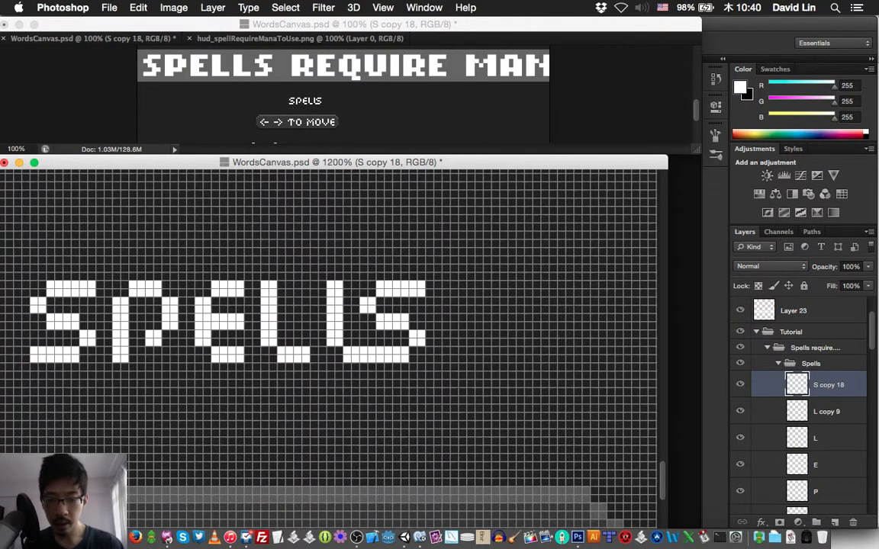
key(Right)
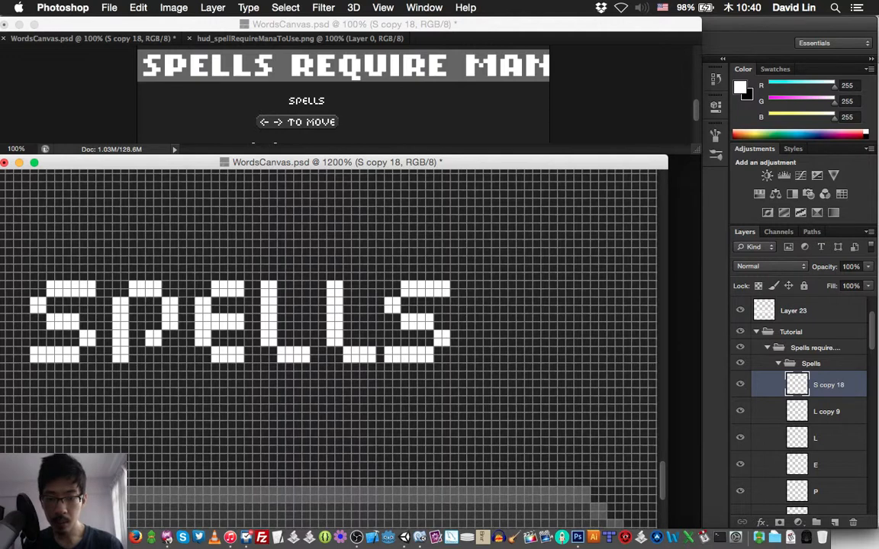
key(Right)
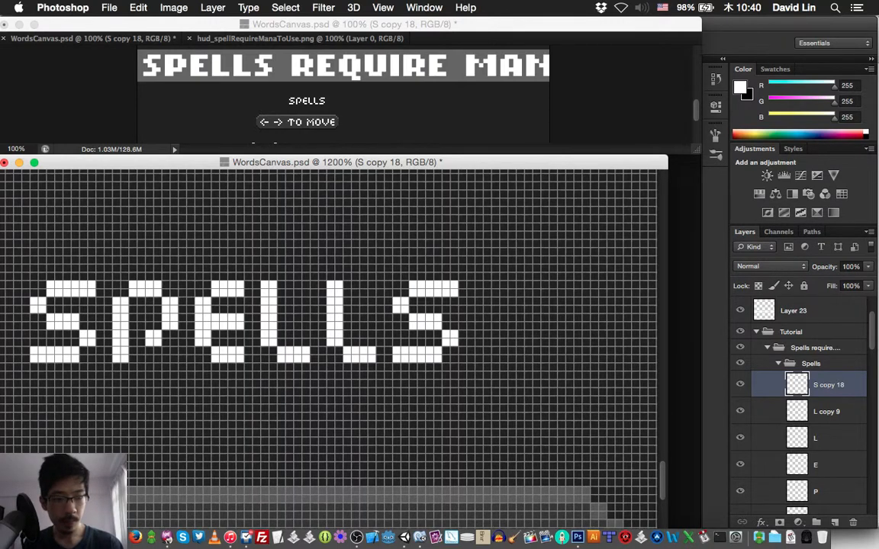
Collapse the Spells group, then create a group named require above it containing a new layer named R.
click(778, 363)
key(super+g)
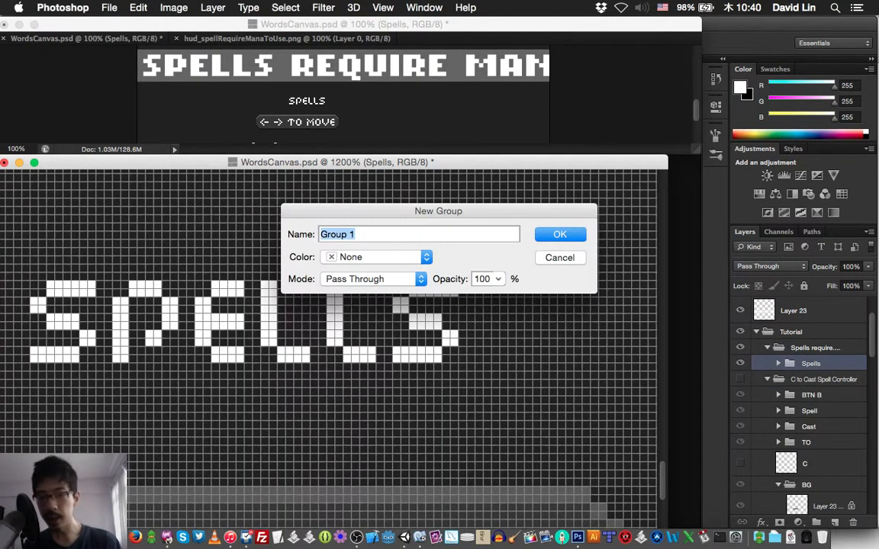
text(require)
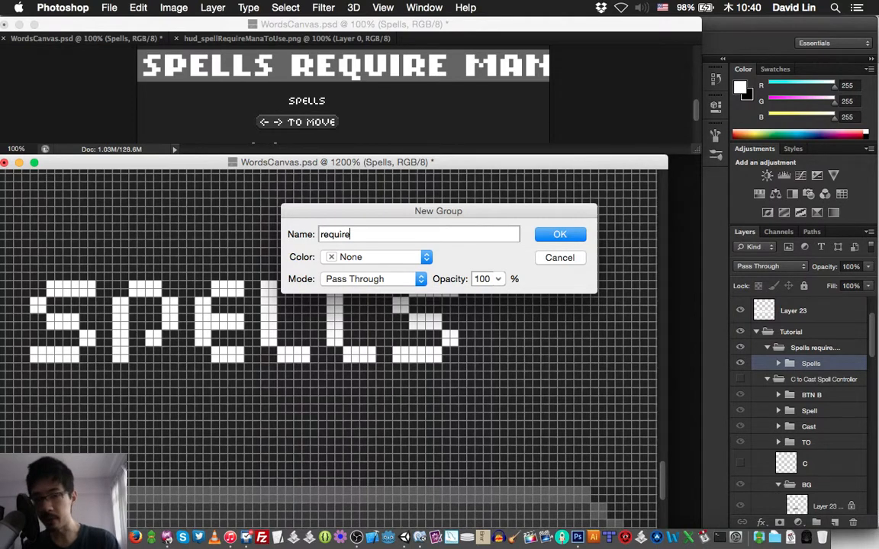
key(Return)
key(super+shift+n)
text(R)
key(Return)
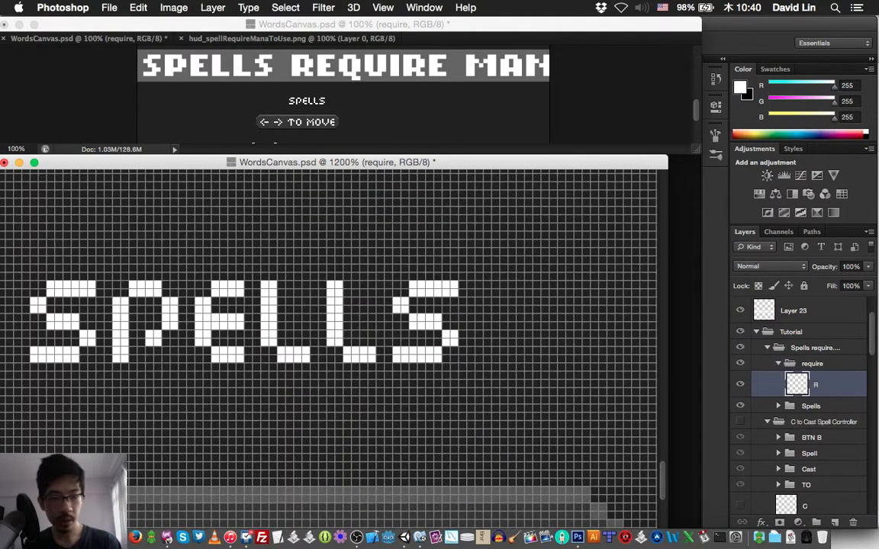
Draw a white pixel-art letter R on the R layer after SPELLS, matching the height of the other letters.
scroll(333, 343, right, 2)
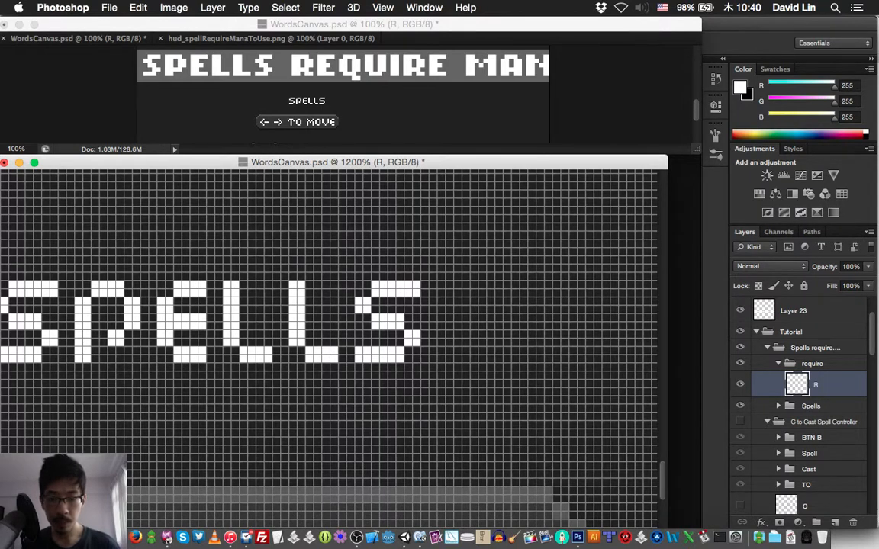
click(458, 301)
click(457, 309)
click(466, 301)
click(466, 309)
mouse_move(474, 285)
mouse_down()
mouse_move(482, 293)
mouse_move(473, 293)
mouse_move(499, 285)
mouse_up()
mouse_move(498, 293)
mouse_down()
mouse_move(491, 292)
mouse_move(507, 317)
mouse_up()
click(515, 302)
click(515, 310)
mouse_move(506, 325)
mouse_down()
mouse_move(515, 325)
mouse_move(491, 334)
mouse_move(515, 358)
mouse_up()
click(491, 341)
click(499, 342)
click(515, 351)
mouse_move(466, 318)
mouse_down()
mouse_move(458, 325)
mouse_move(466, 352)
mouse_up()
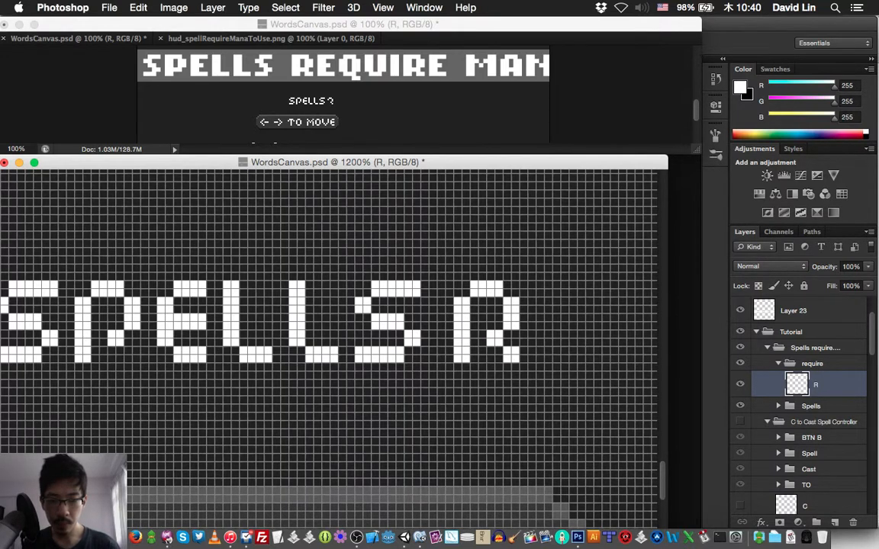
Shift the R 4 pixels to the right to widen the word gap after SPELLS.
key(Right)
key(Right)
key(Right)
key(Right)
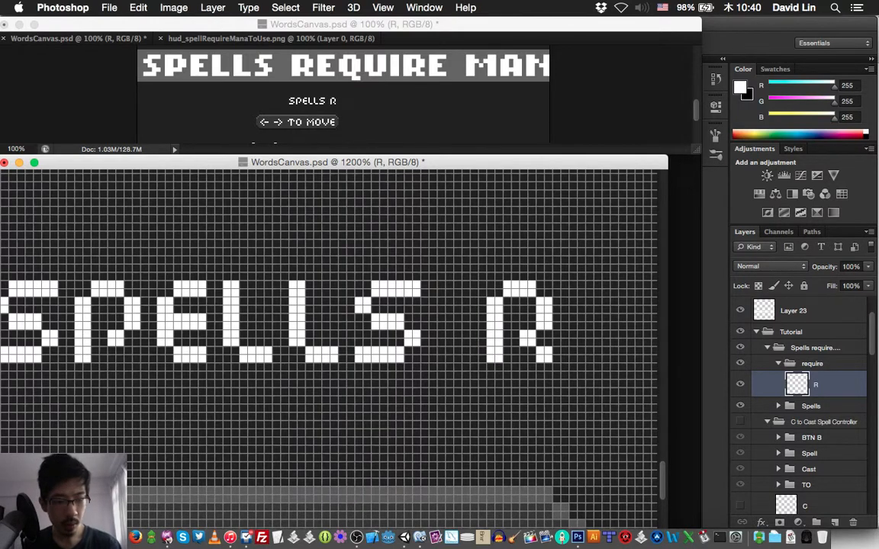
Duplicate the E layer from the Spells group and move the copy into the require group above the R layer.
click(778, 406)
scroll(779, 408, down, 5)
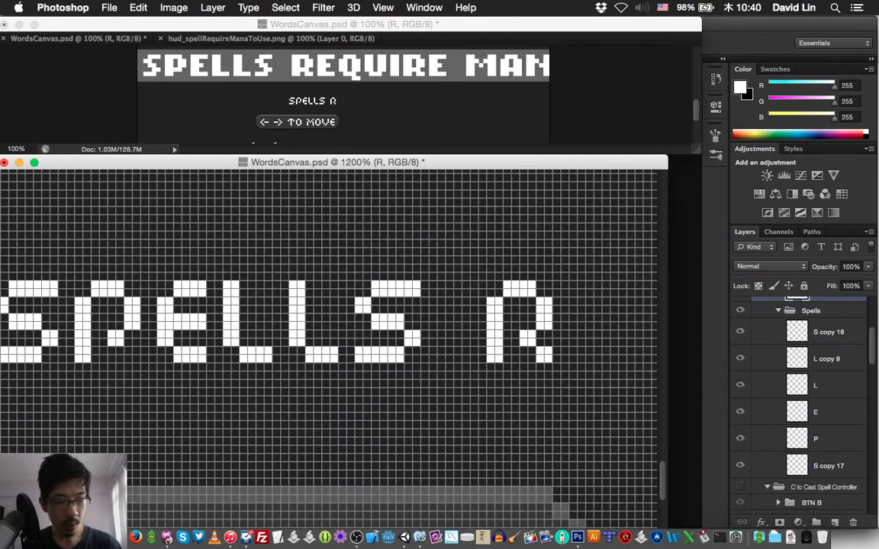
click(814, 411)
key(super+j)
key(super+shift+])
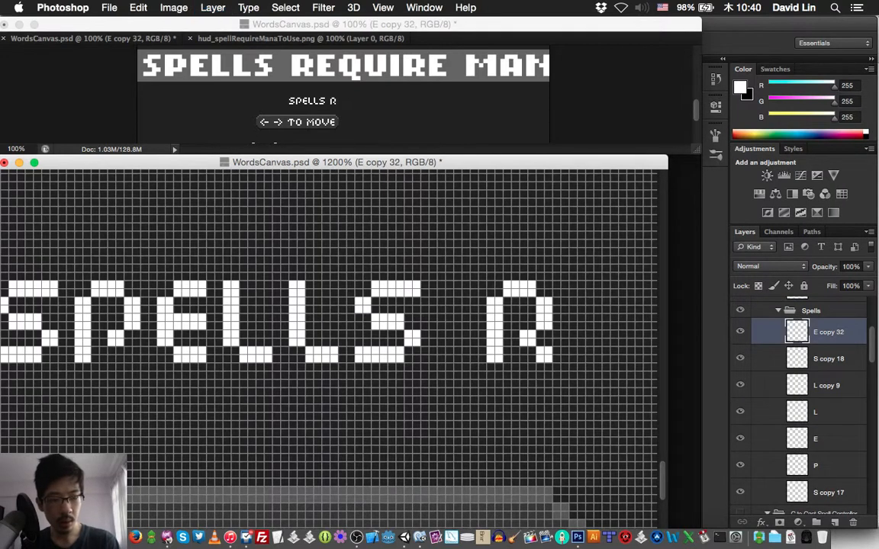
key(super+])
key(super+])
key(super+])
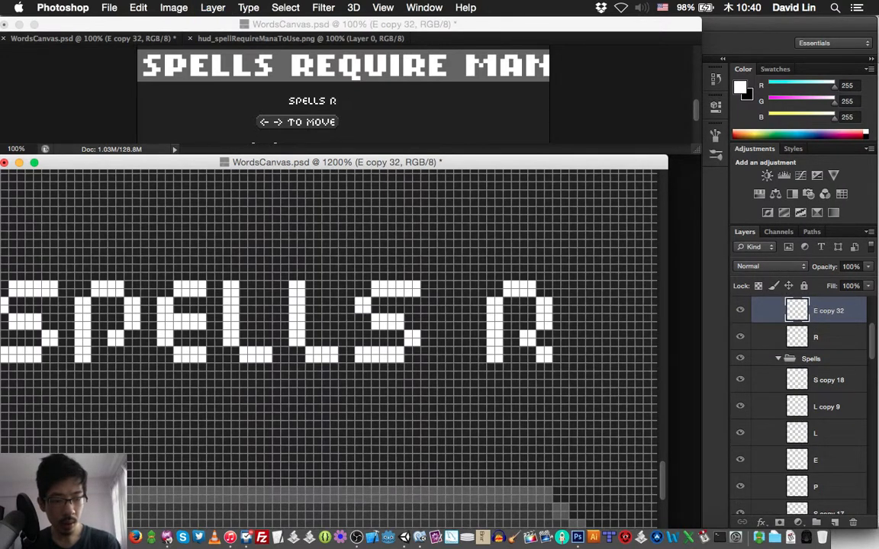
click(778, 358)
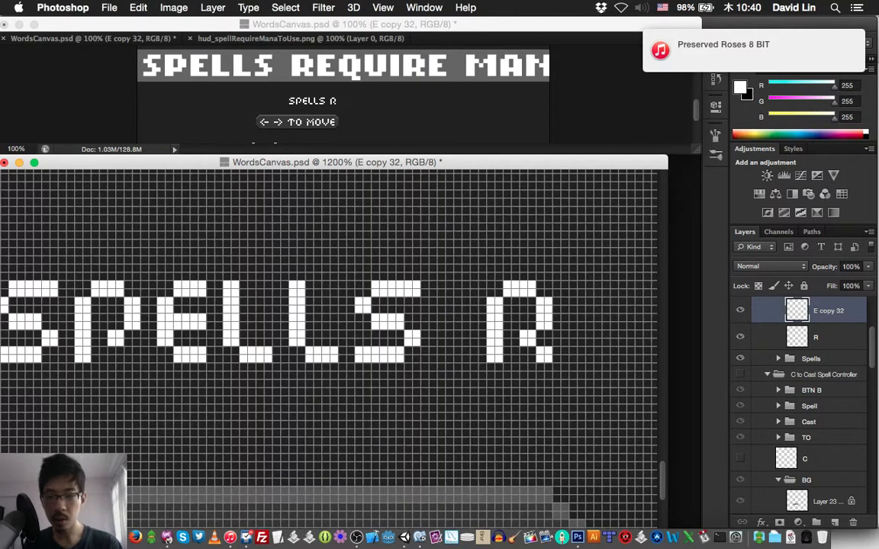
Move the copied E horizontally to sit just after the R of the second word.
key(shift+Right)
key(shift+Right)
key(shift+Right)
key(shift+Right)
key(shift+Right)
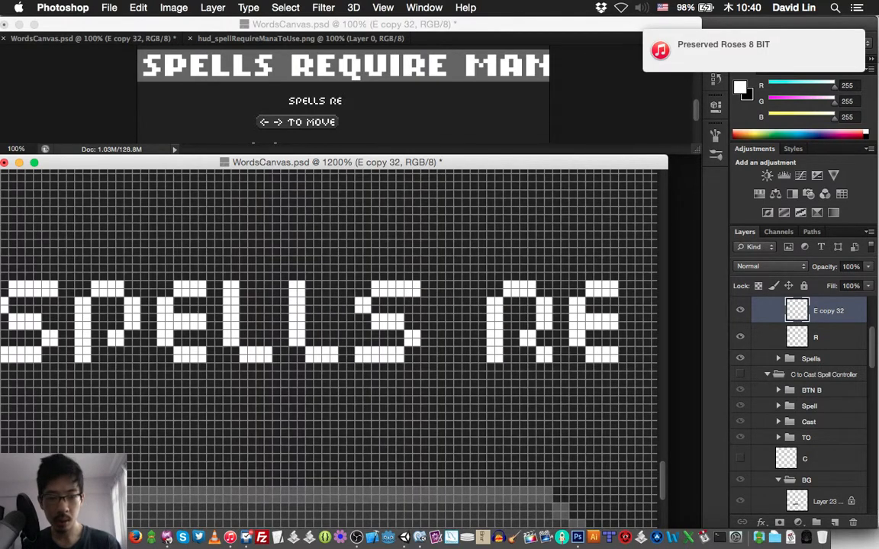
Create a layer named Q and draw a white pixel letter Q after the E.
scroll(328, 321, right, 5)
key(shift+super+n)
text(Q)
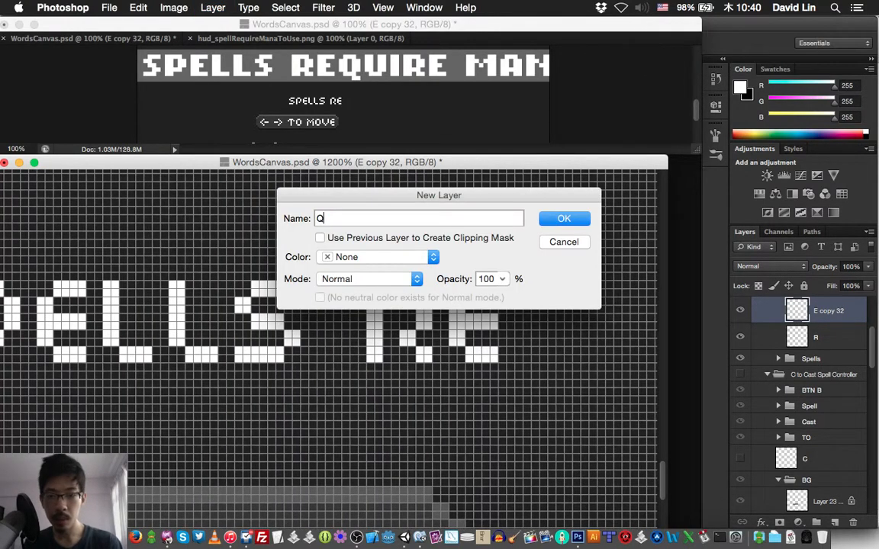
key(Return)
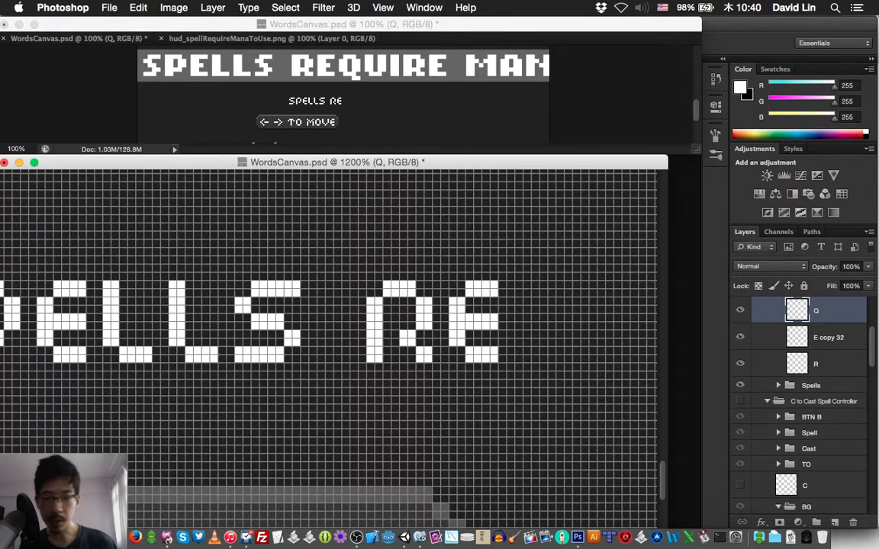
mouse_move(528, 301)
mouse_down()
mouse_move(527, 310)
mouse_move(551, 285)
mouse_move(569, 309)
mouse_move(568, 301)
mouse_up()
click(560, 292)
mouse_move(519, 317)
mouse_down()
mouse_move(527, 318)
mouse_move(527, 342)
mouse_move(543, 359)
mouse_move(573, 334)
mouse_up()
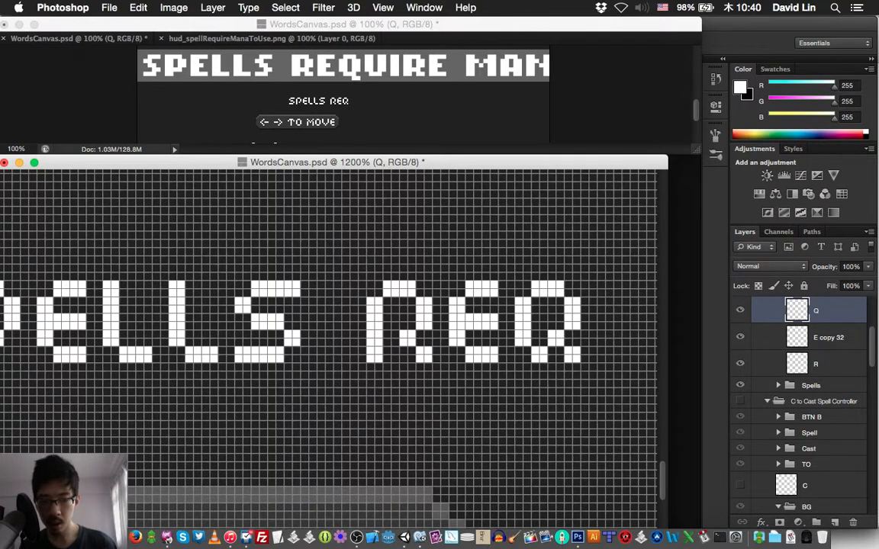
Create a layer named U and draw a white pixel letter U after the Q.
scroll(328, 321, right, 3)
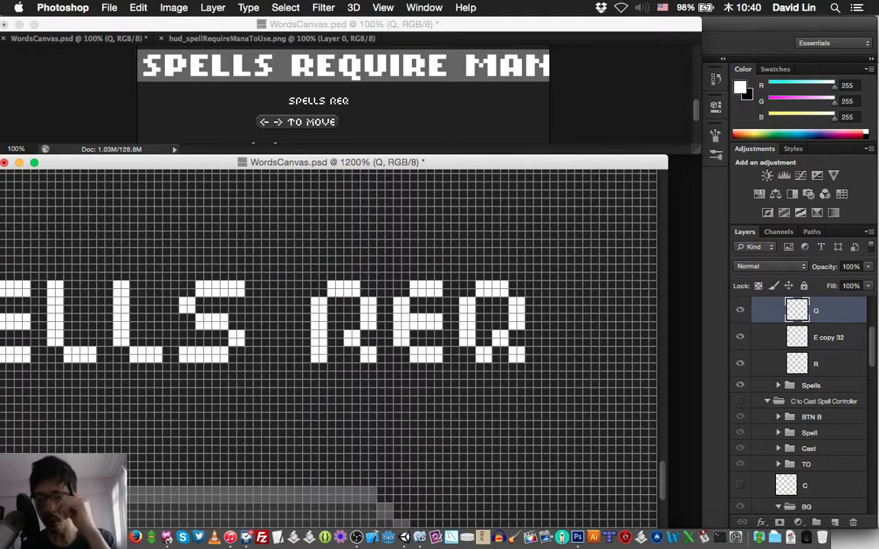
key(super+shift+n)
text(U)
key(Return)
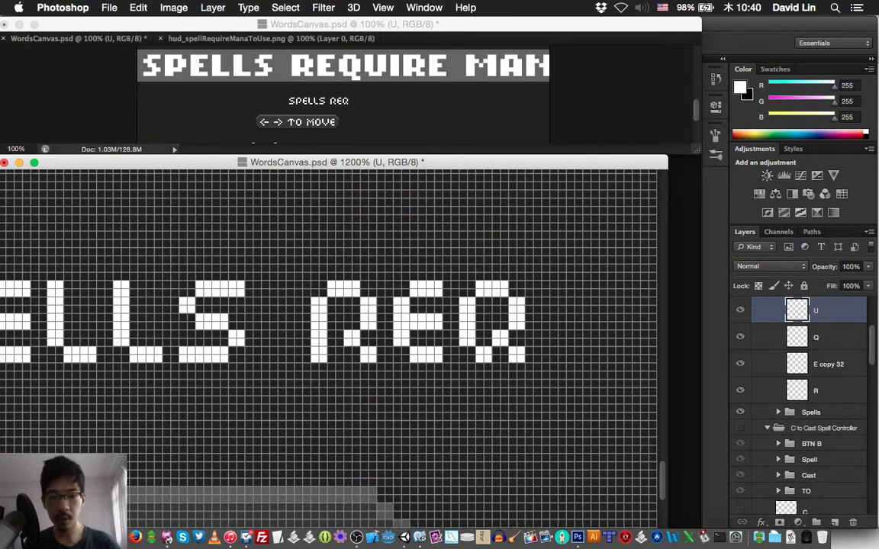
mouse_move(554, 285)
mouse_down()
mouse_move(553, 344)
mouse_move(584, 355)
mouse_up()
mouse_move(595, 284)
mouse_down()
mouse_move(595, 348)
mouse_move(604, 342)
mouse_move(603, 285)
mouse_up()
Create a layer named I and draw a white vertical-bar letter I after the U.
key(super+shift+n)
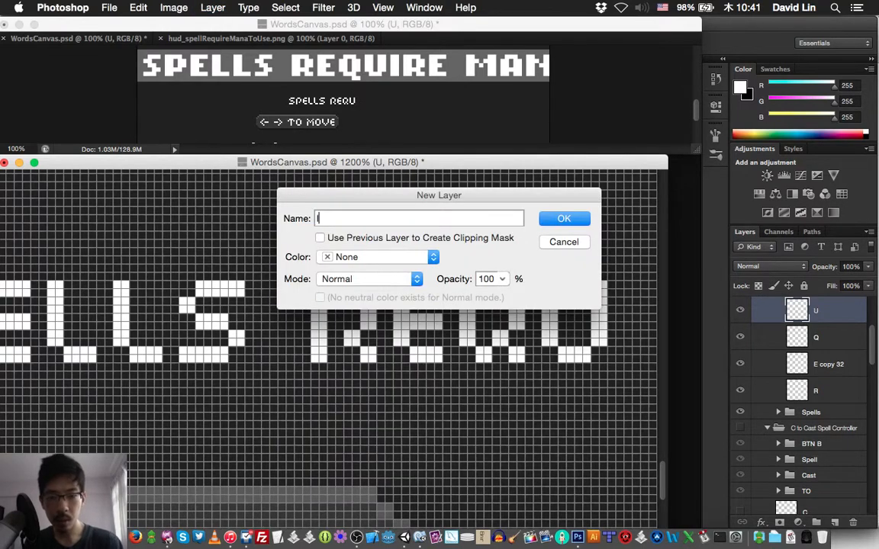
text(I)
key(Return)
scroll(330, 343, right, 3)
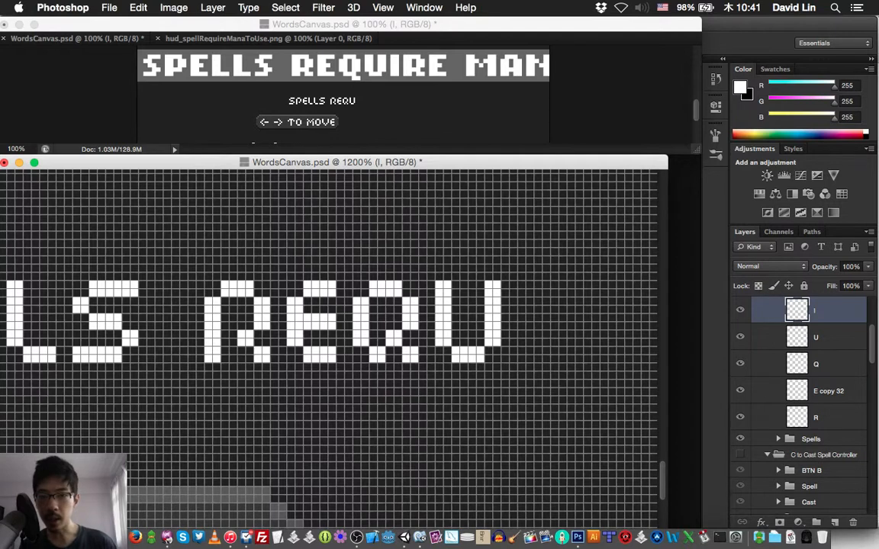
mouse_move(520, 285)
mouse_down()
mouse_move(511, 293)
mouse_move(511, 344)
mouse_up()
drag(529, 305, 529, 343)
click(526, 354)
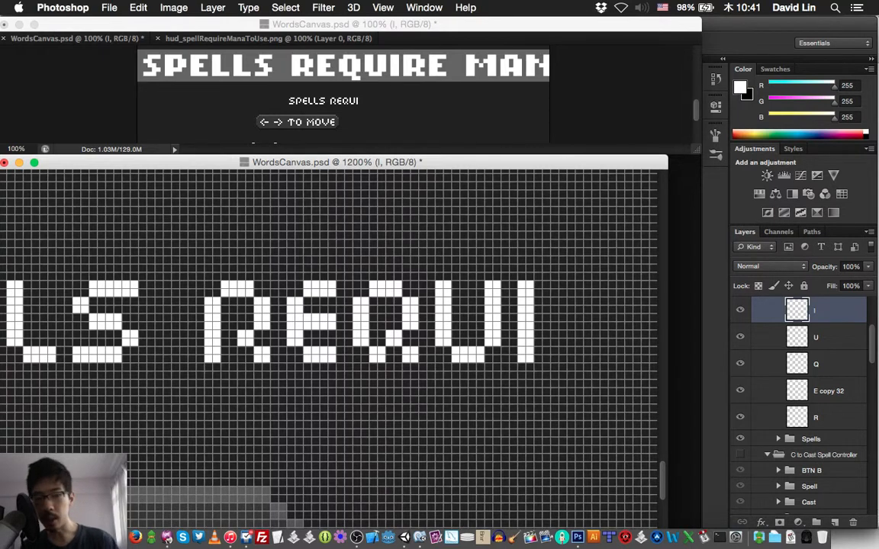
Duplicate the R and E layers of the require group and move both copies above the I layer.
click(816, 417)
key(super+j)
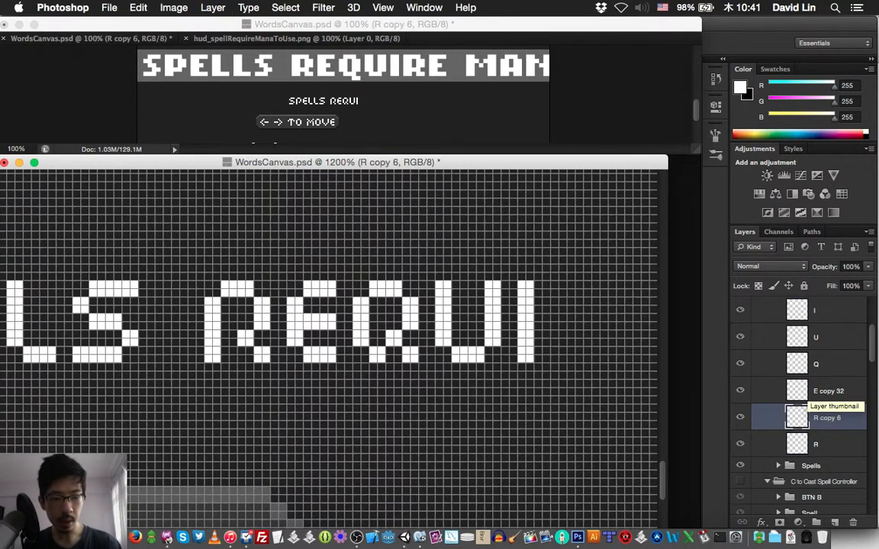
click(796, 391)
key(super+j)
key(super+bracketleft)
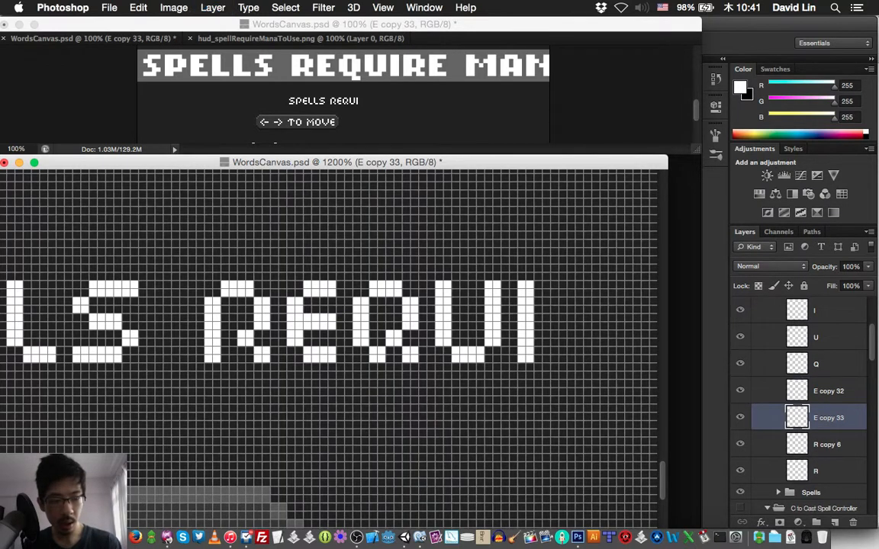
key(shift+alt+bracketleft)
key(super+bracketright)
key(super+bracketright)
key(super+bracketright)
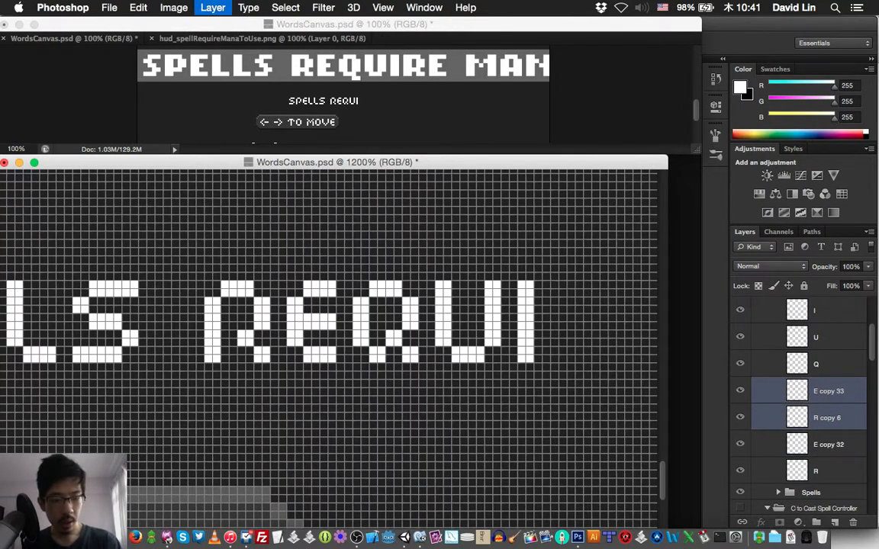
key(super+bracketright)
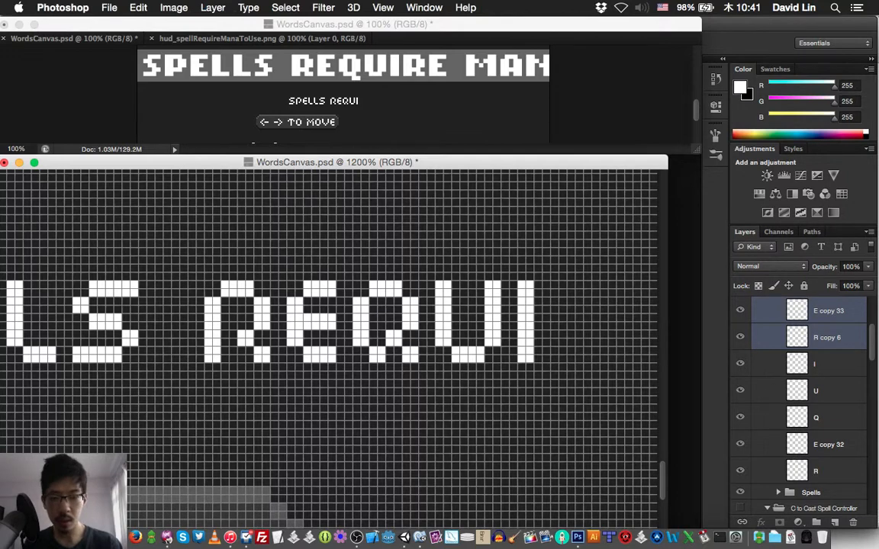
Move the copied R and E together to the right of the I to complete the word REQUIRE.
key(shift+Right)
key(shift+Right)
key(shift+Right)
key(shift+Right)
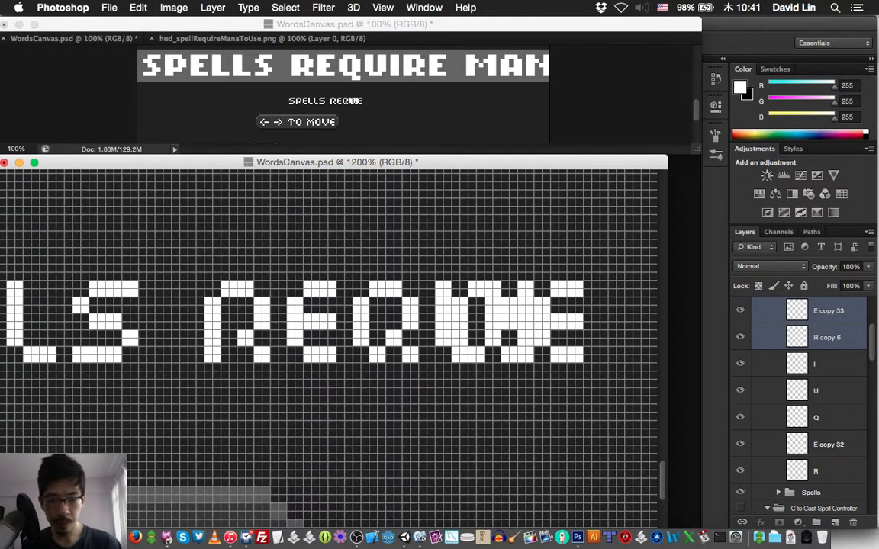
key(shift+Right)
key(Right)
key(Right)
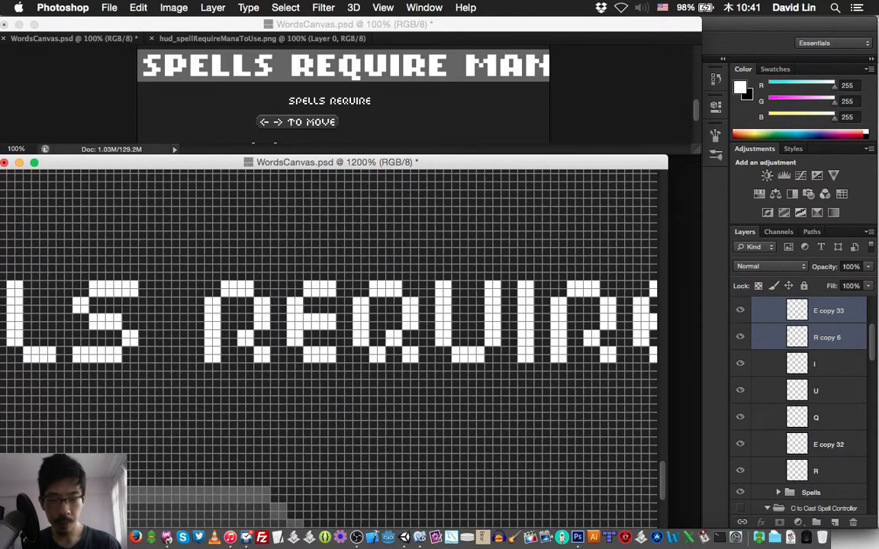
Shift the large reference text on Layer 23 left until its ending "MANA TO USE!" is in view, and save the document.
scroll(328, 321, right, 5)
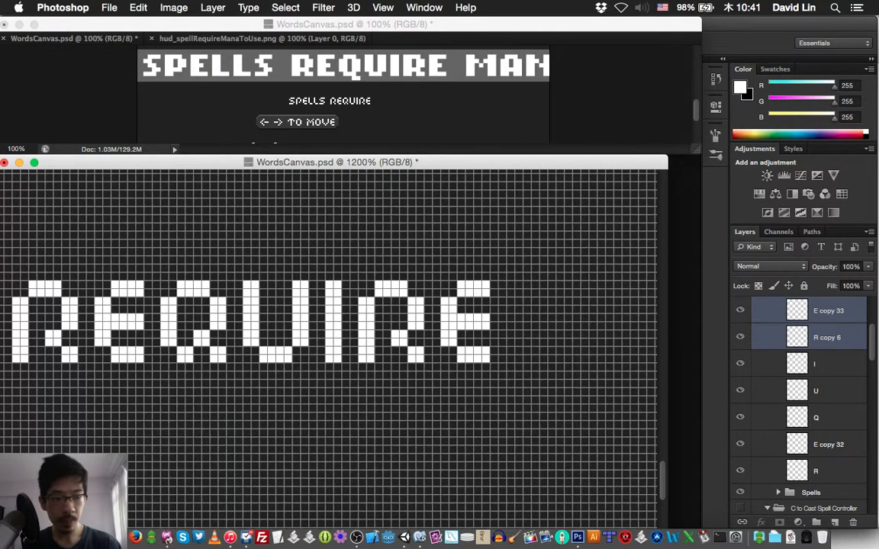
scroll(801, 381, up, 3)
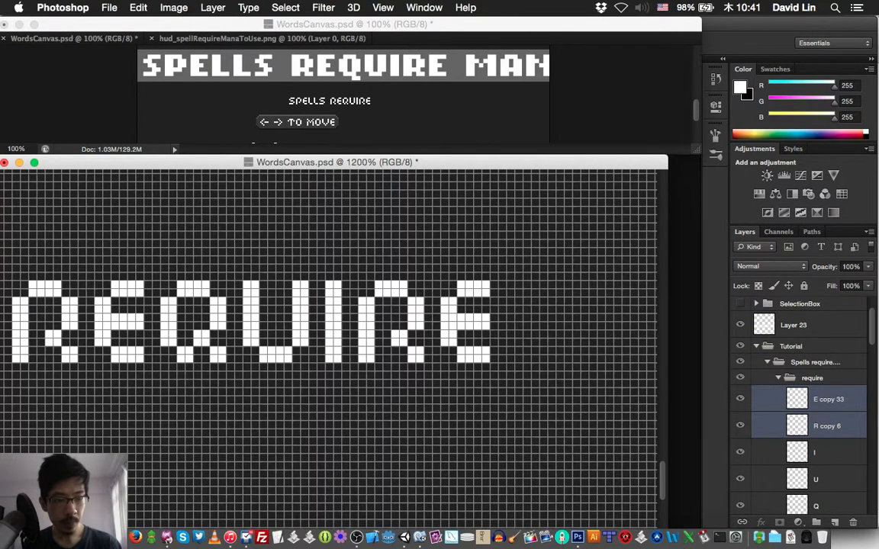
click(795, 326)
key(shift+Left)
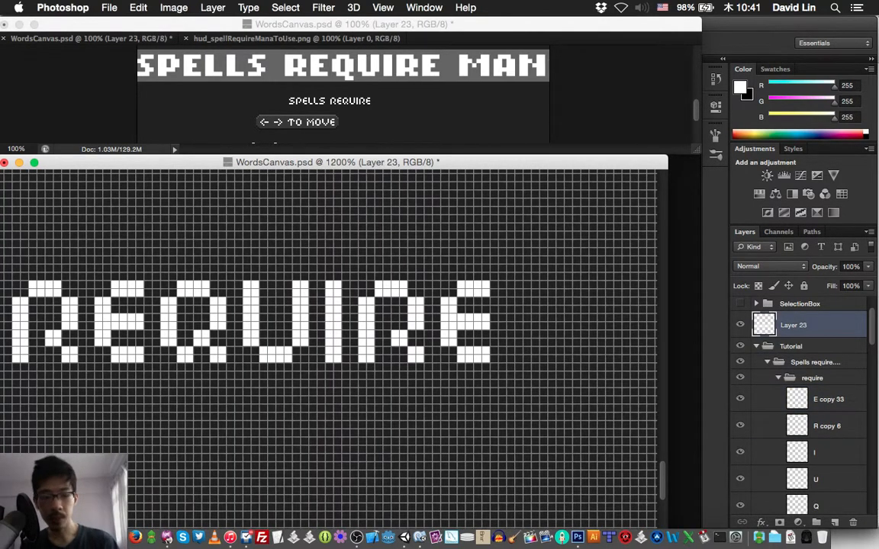
key(shift+Left)
key(shift+Left)
key(shift+Left)
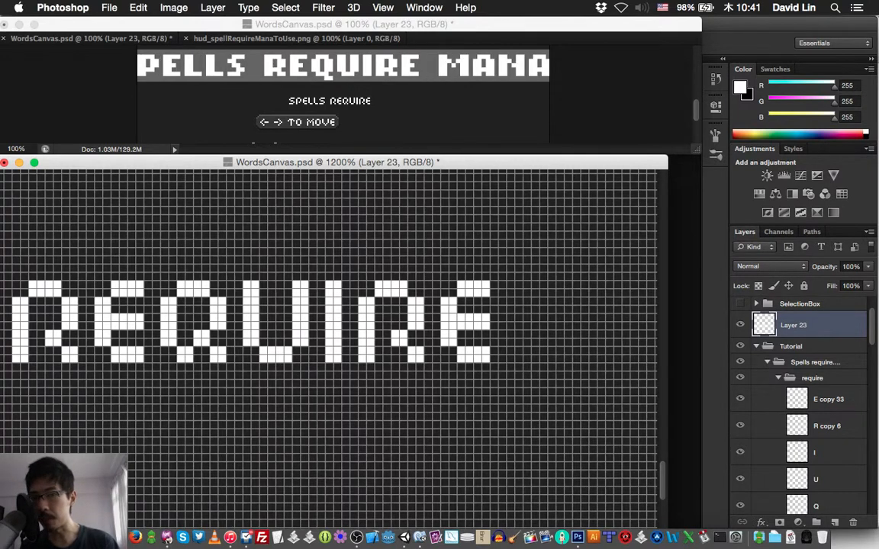
key(shift+Left)
key(shift+Left)
key(shift+Left)
key(shift+Left)
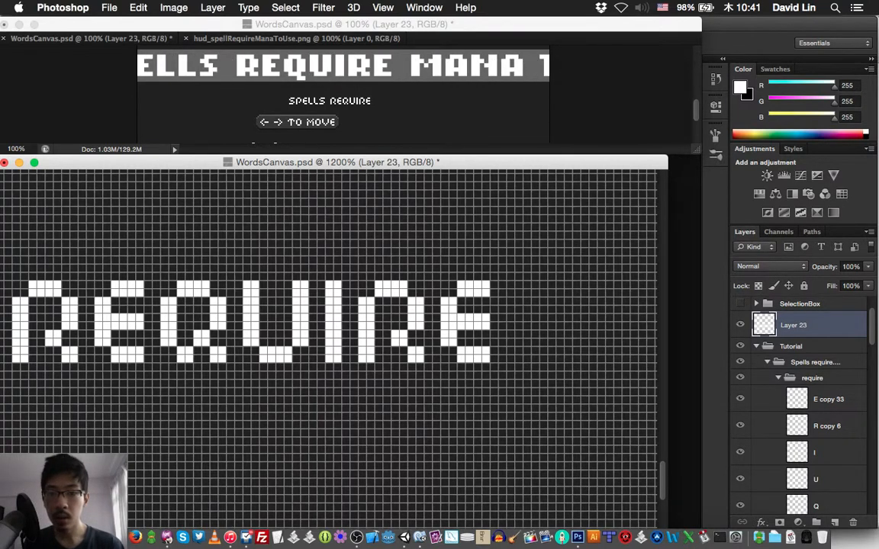
key(shift+Left)
key(shift+Left)
key(shift+Left)
key(shift+Left)
key(shift+Left)
key(shift+Left)
key(shift+Left)
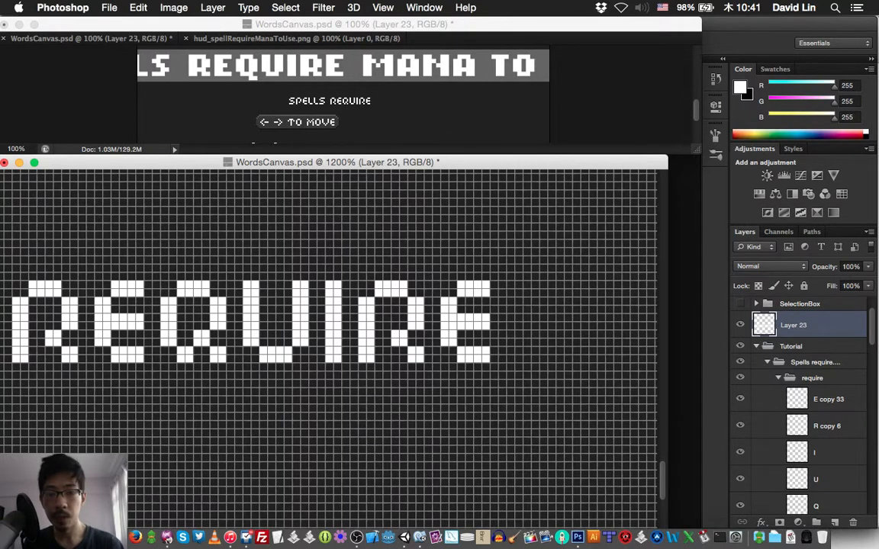
key(shift+Left)
key(shift+Left)
key(shift+Left)
key(shift+Left)
key(shift+Left)
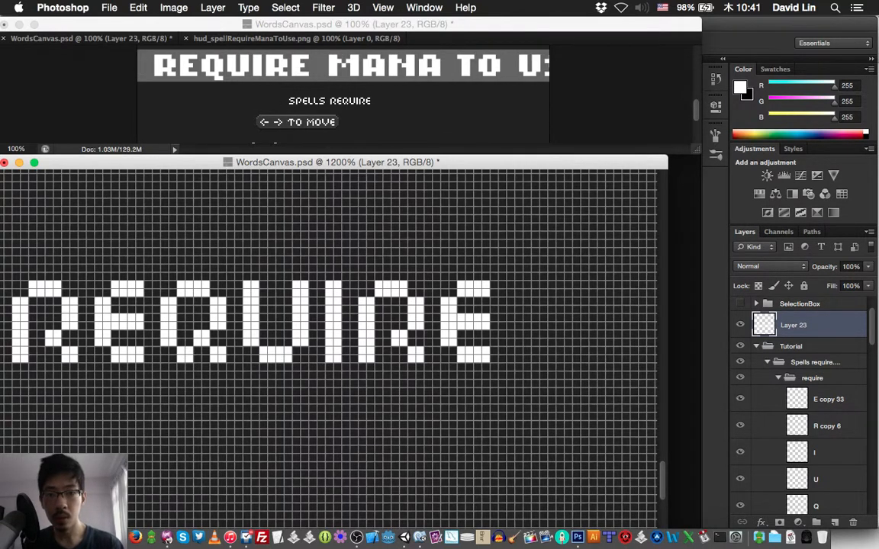
key(shift+Left)
key(shift+Left)
key(shift+Left)
key(shift+Left)
key(shift+Left)
key(shift+Left)
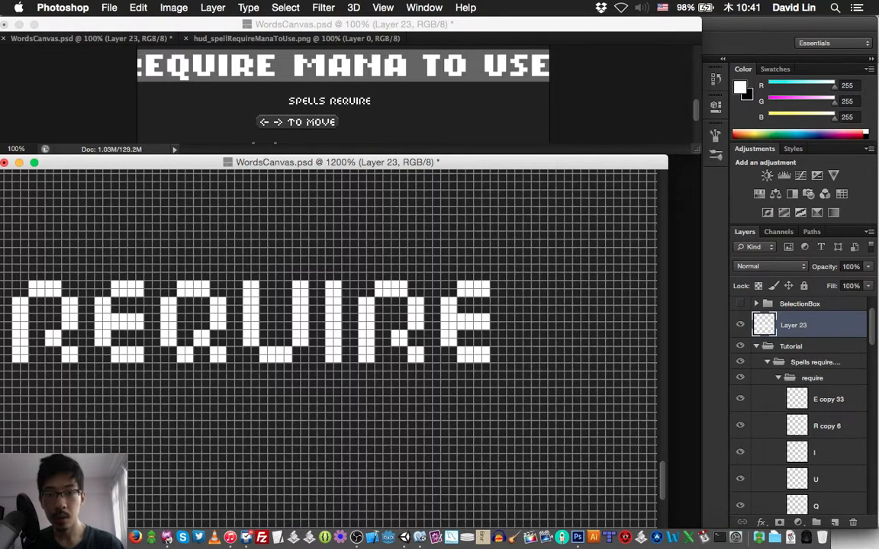
key(shift+Left)
key(shift+Left)
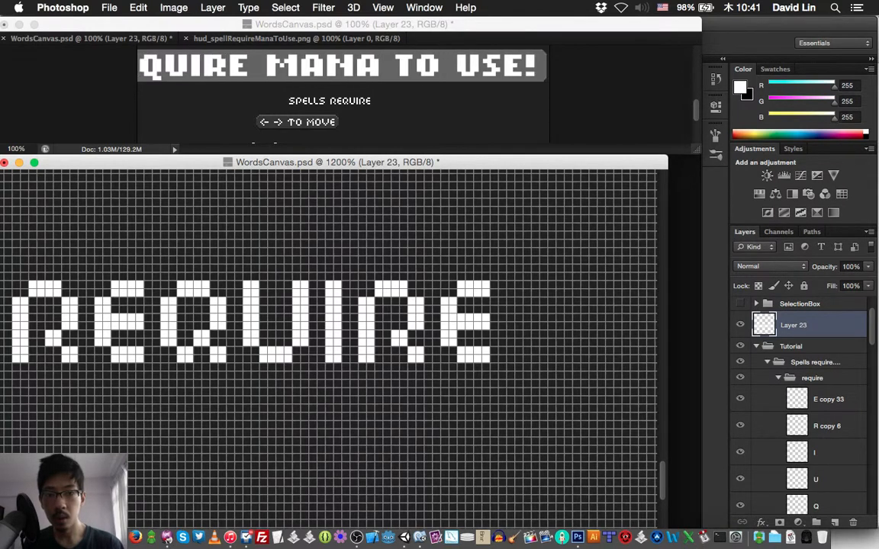
key(super+s)
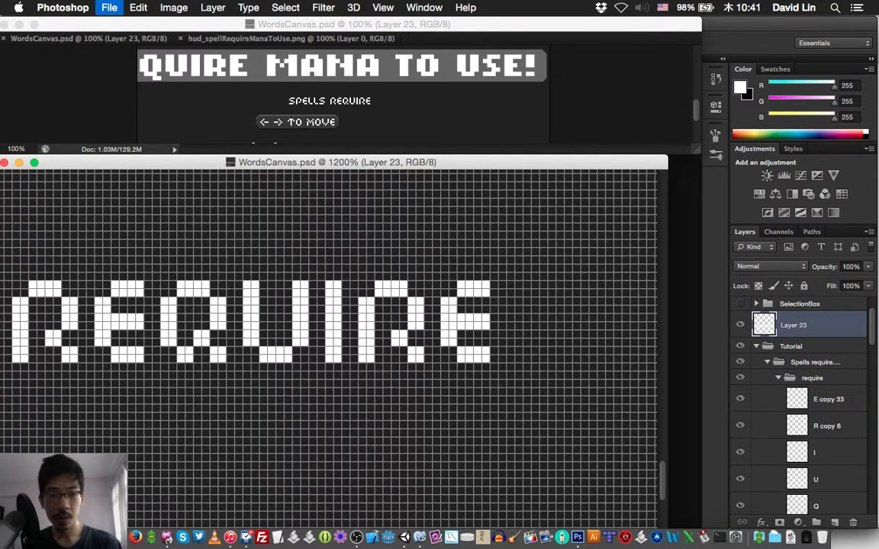
Collapse the require group and create a layer group named Mana above it.
click(778, 379)
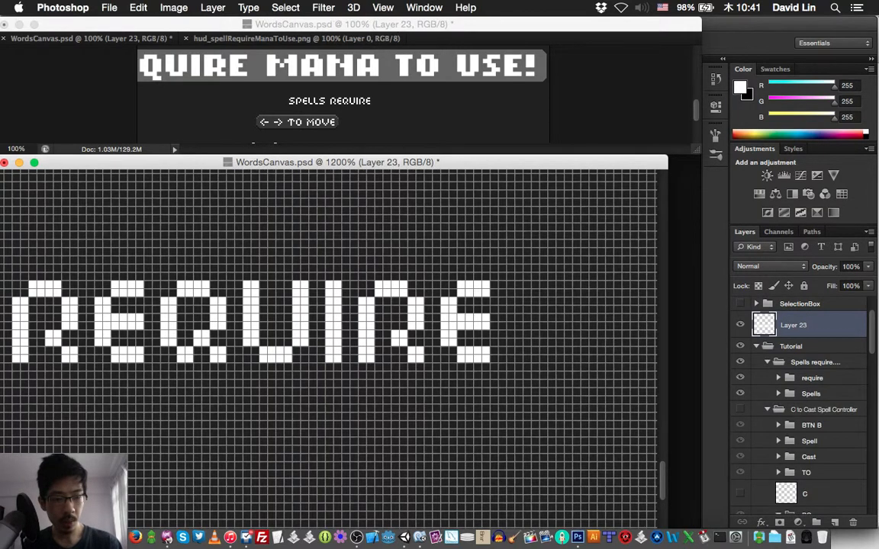
click(810, 378)
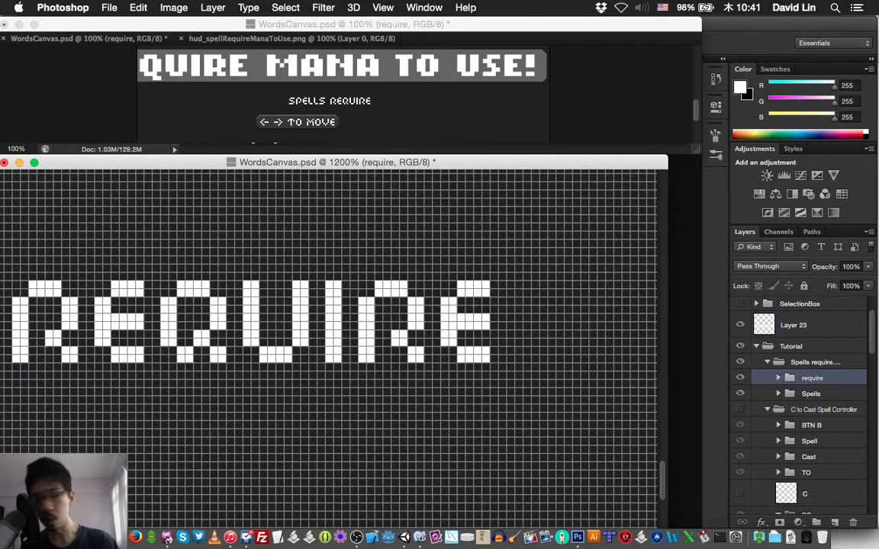
key(super+g)
text(Mana)
key(Return)
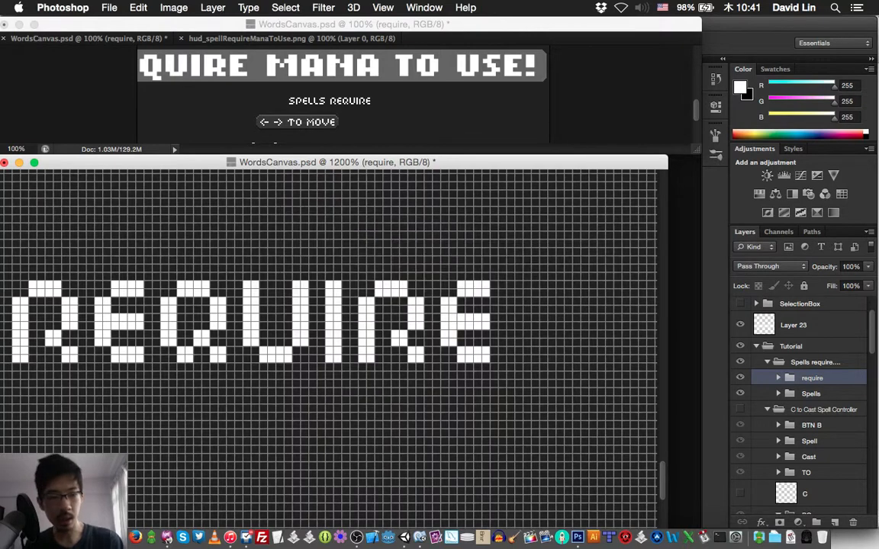
Draw a white pixel letter M after REQUIRE on a new layer named M, and nudge it 2 pixels right.
key(super+shift+n)
text(M)
key(Return)
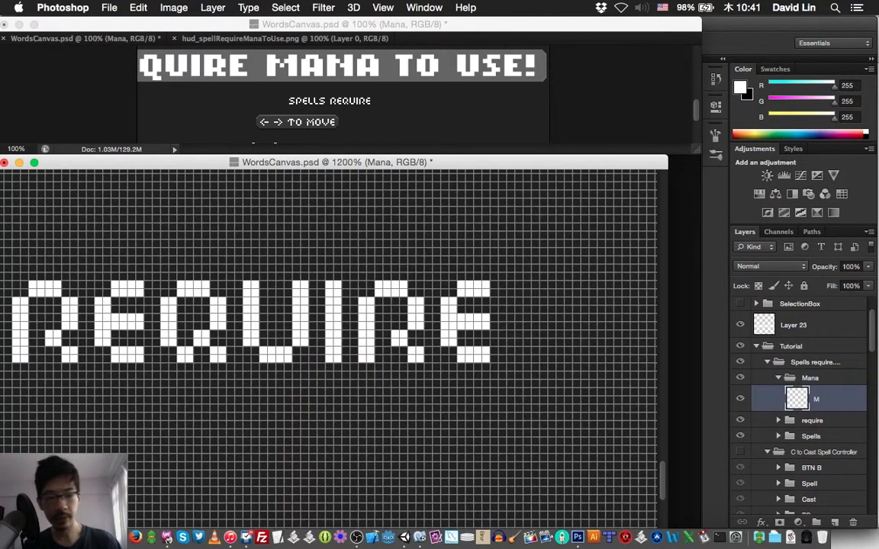
mouse_move(551, 284)
mouse_down()
mouse_move(552, 293)
mouse_move(544, 284)
mouse_move(560, 308)
mouse_move(568, 301)
mouse_move(577, 325)
mouse_move(618, 285)
mouse_up()
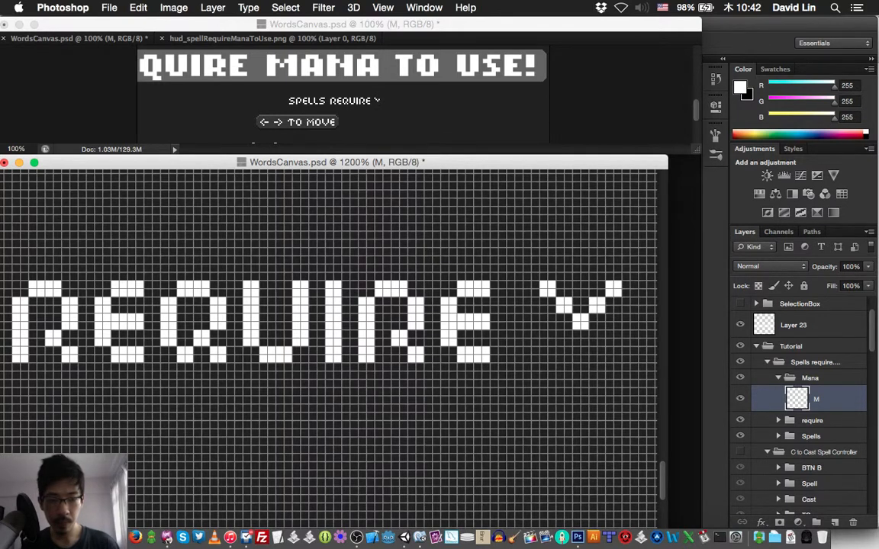
mouse_move(552, 317)
mouse_down()
mouse_move(543, 359)
mouse_move(551, 325)
mouse_up()
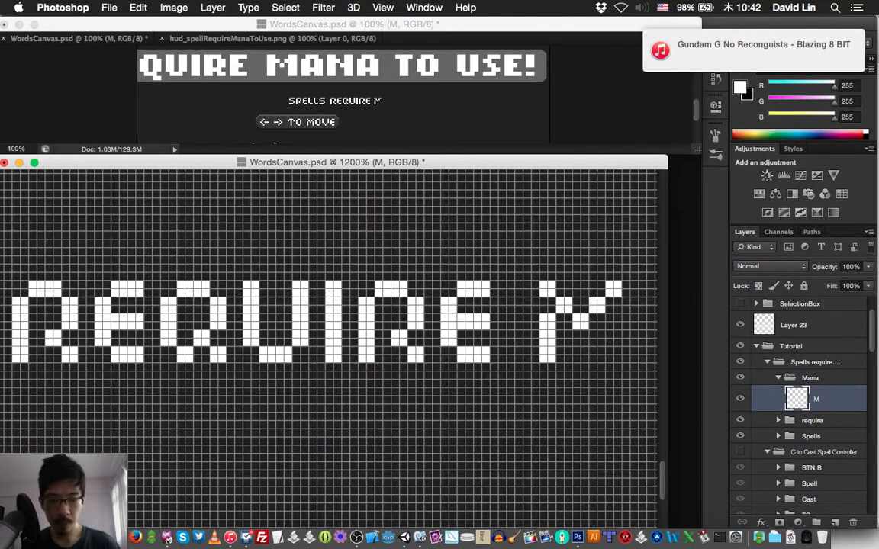
drag(617, 317, 609, 351)
drag(548, 323, 556, 292)
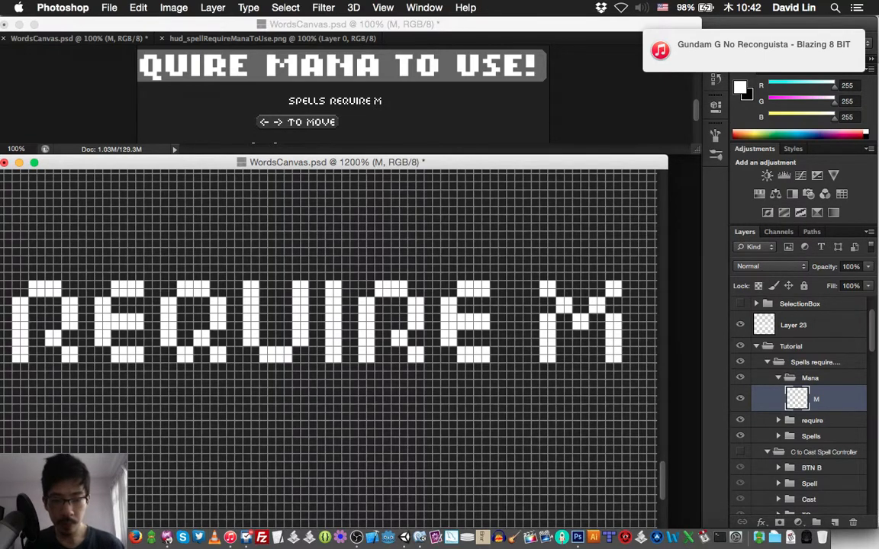
key(Right)
key(Right)
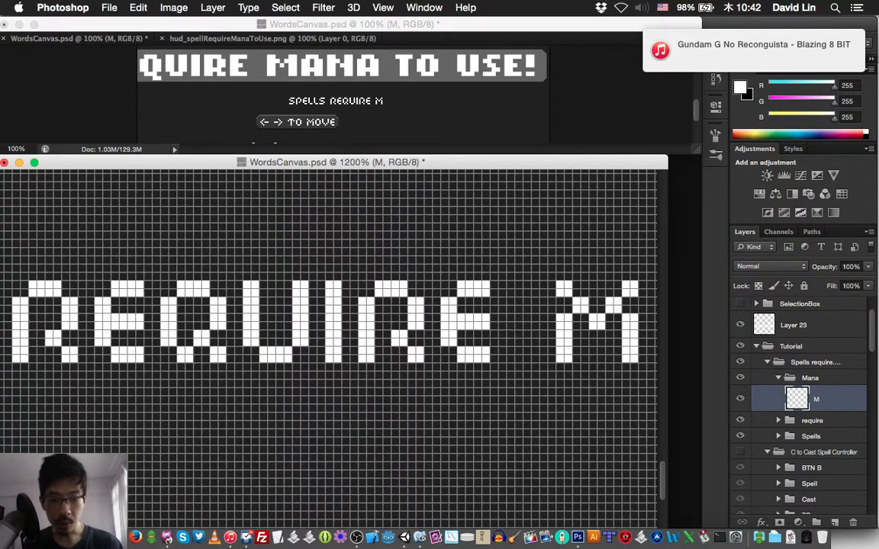
Add a layer named A in the Mana group and draw a white pixel letter A beside the M.
scroll(328, 347, right, 4)
key(super+shift+n)
text(A)
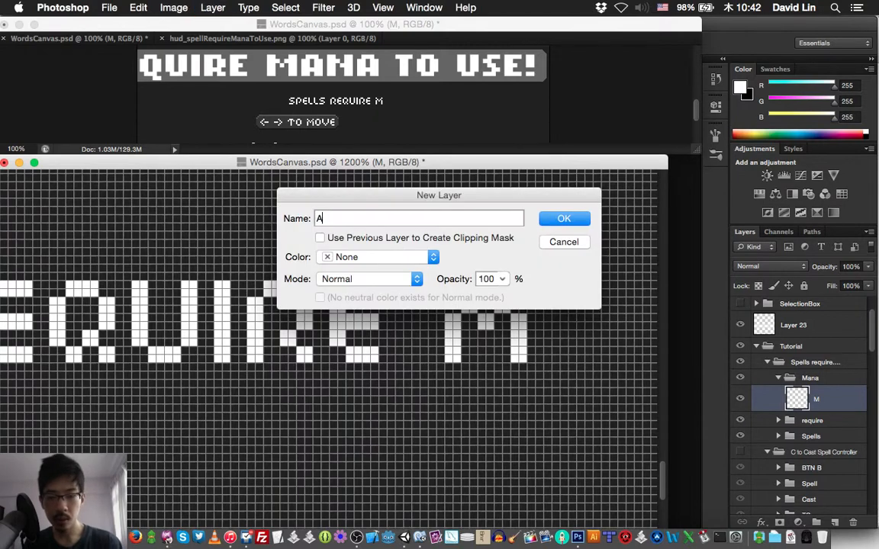
key(Return)
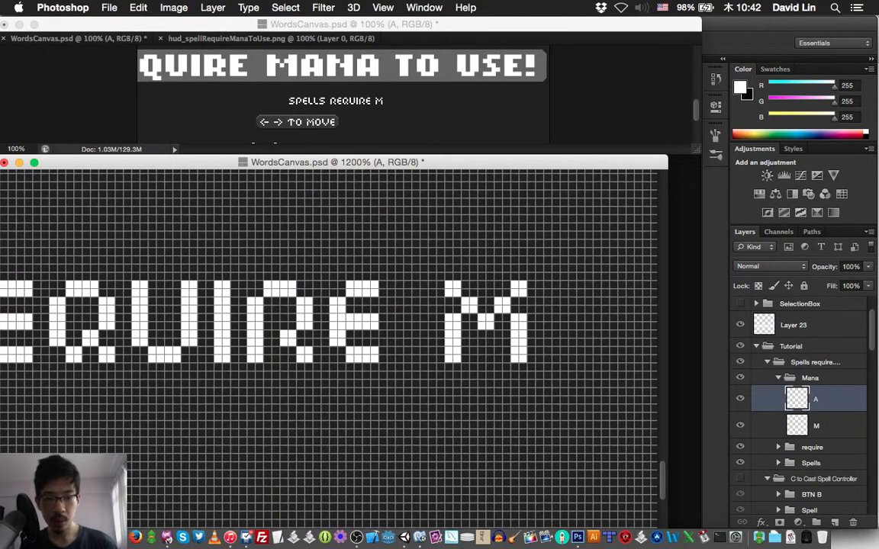
mouse_move(547, 305)
mouse_down()
mouse_move(569, 285)
mouse_move(590, 284)
mouse_move(568, 309)
mouse_up()
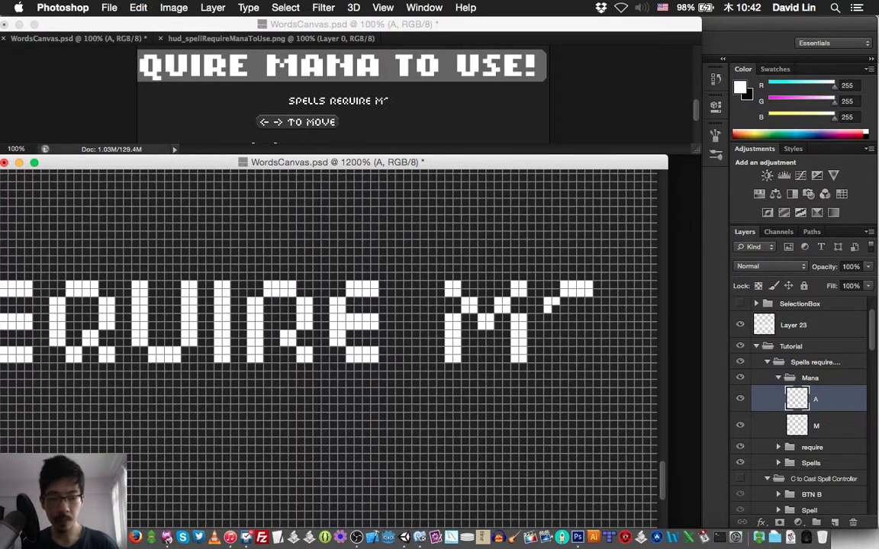
click(601, 305)
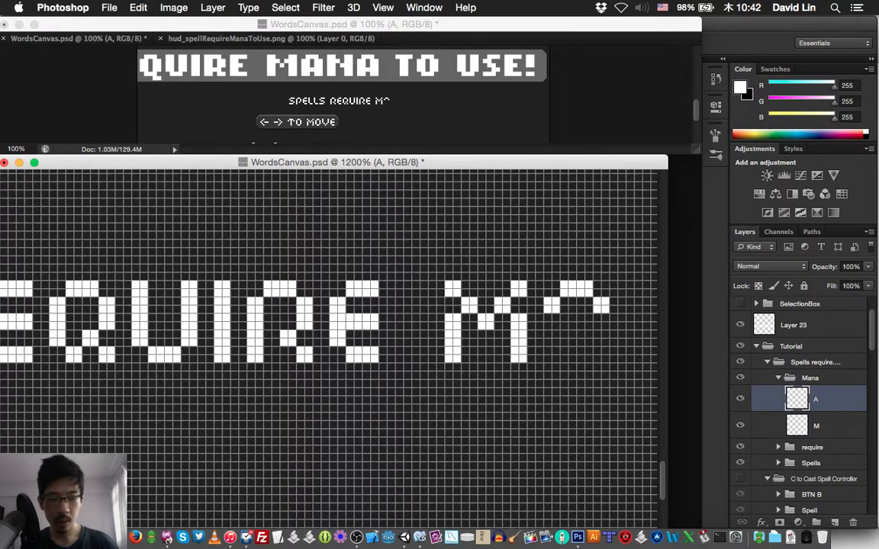
mouse_move(567, 321)
mouse_down()
mouse_move(584, 322)
mouse_move(568, 318)
mouse_move(547, 359)
mouse_move(555, 326)
mouse_move(606, 325)
mouse_move(597, 351)
mouse_move(605, 350)
mouse_move(606, 334)
mouse_up()
Add a layer named N in the Mana group and draw a white pixel letter N after the A.
key(super+shift+n)
text(N)
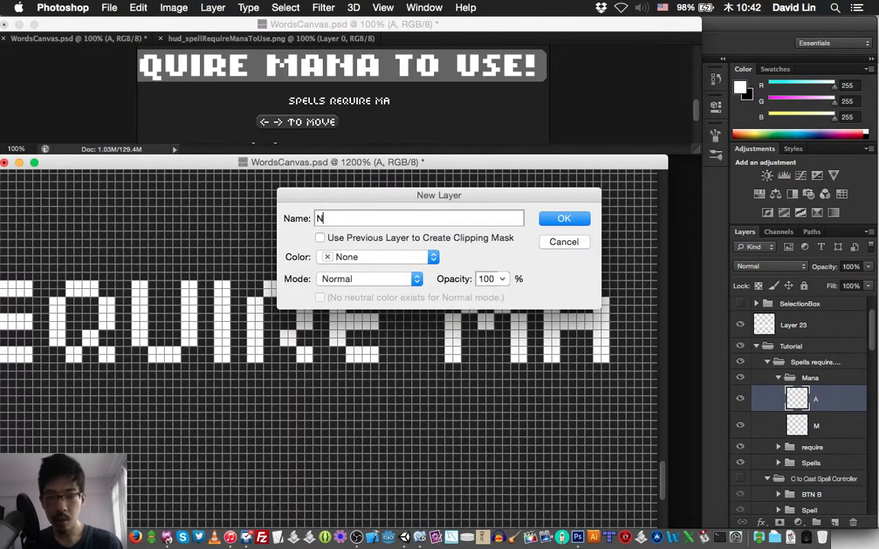
key(Return)
scroll(329, 320, right, 5)
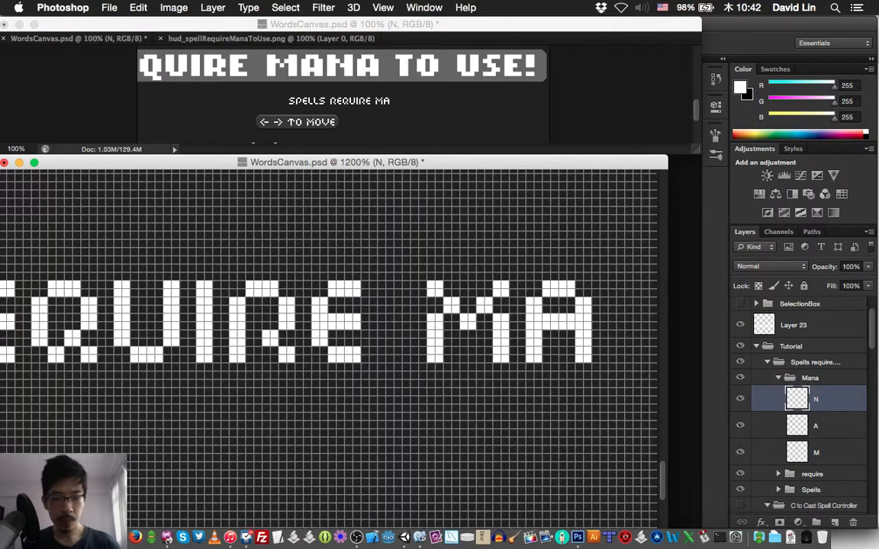
mouse_move(563, 289)
mouse_down()
mouse_move(601, 316)
mouse_move(599, 326)
mouse_up()
mouse_move(616, 284)
mouse_down()
mouse_move(608, 358)
mouse_move(617, 339)
mouse_up()
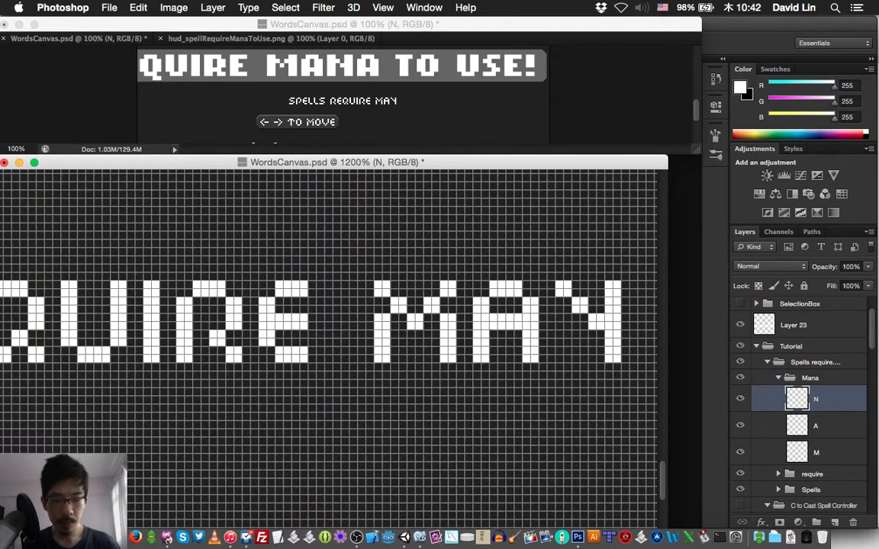
mouse_move(567, 318)
mouse_down()
mouse_move(559, 318)
mouse_move(559, 359)
mouse_move(567, 326)
mouse_up()
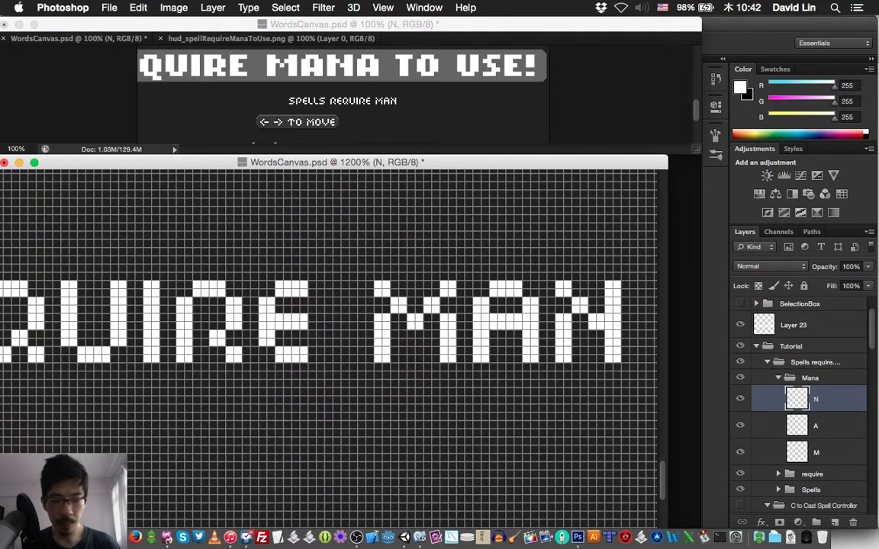
Duplicate the A layer, move the copy above the N layer, and shift it 20 pixels right to complete MANA.
key(alt+[)
key(super+j)
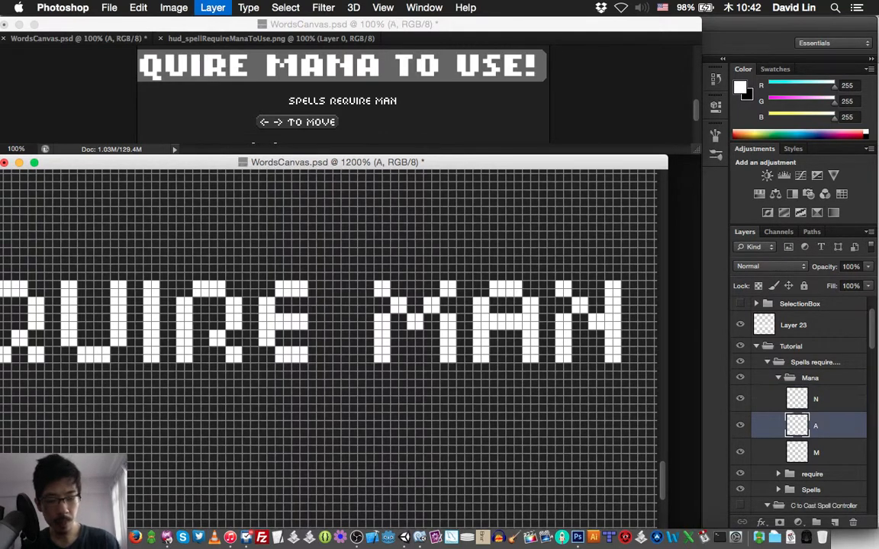
key(super+])
key(shift+Right)
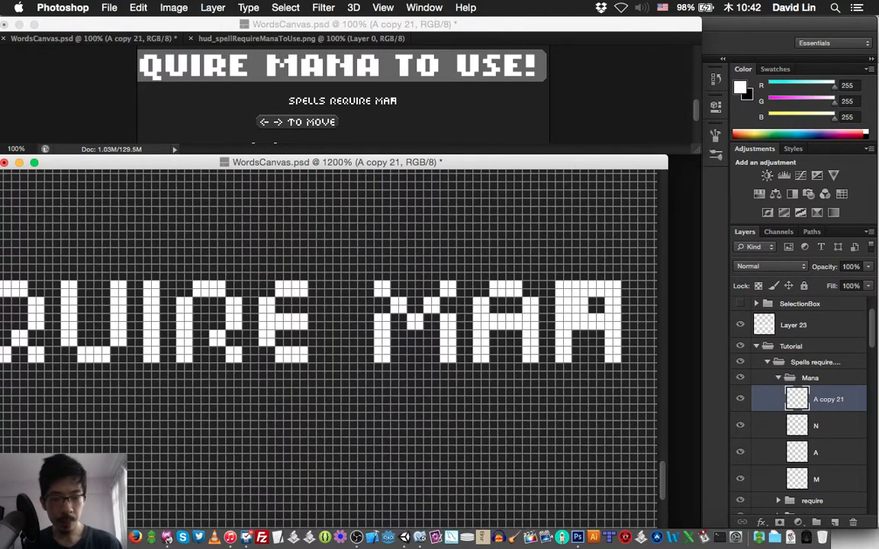
scroll(328, 343, right, 3)
key(shift+Right)
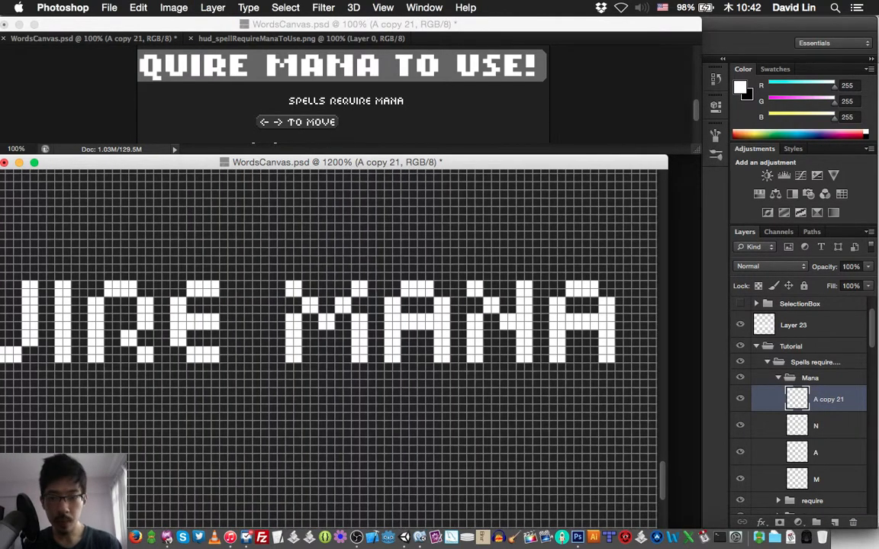
Save the document and collapse the Mana group.
key(super+s)
scroll(328, 343, right, 1)
scroll(330, 348, right, 3)
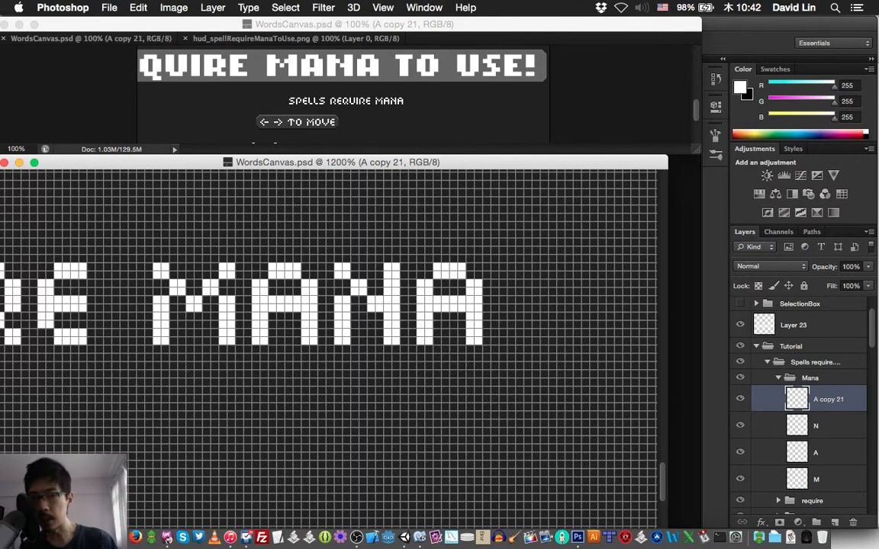
click(778, 378)
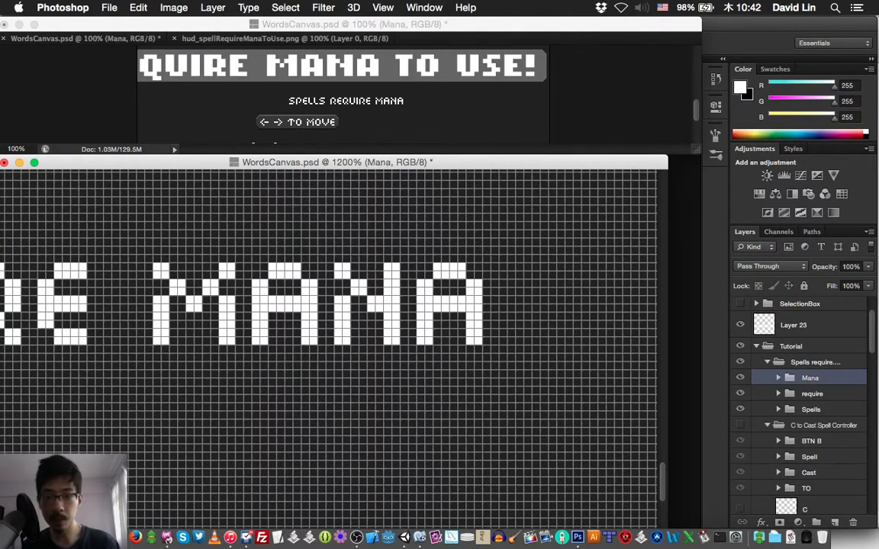
Duplicate the TO group of C to Cast Spell Controller and move the copy above Mana in the Spells require.... group.
scroll(801, 382, down, 2)
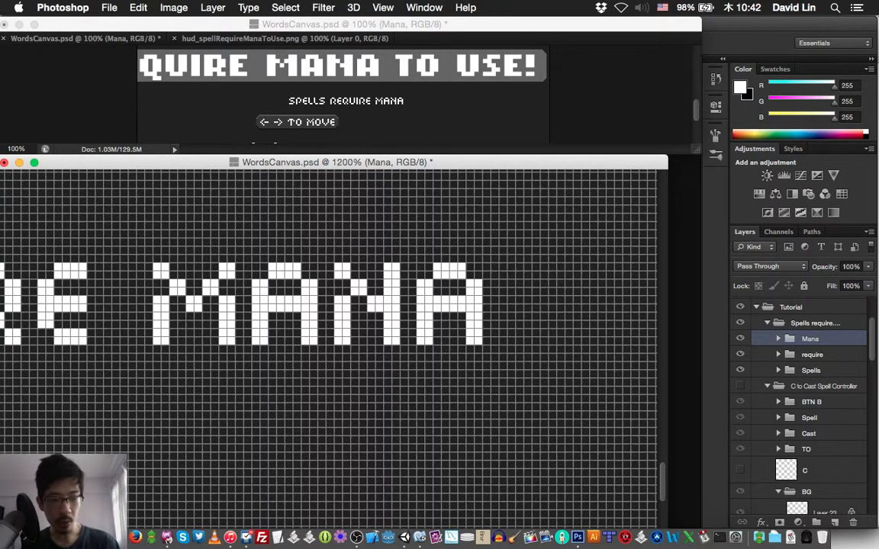
click(806, 450)
key(super+j)
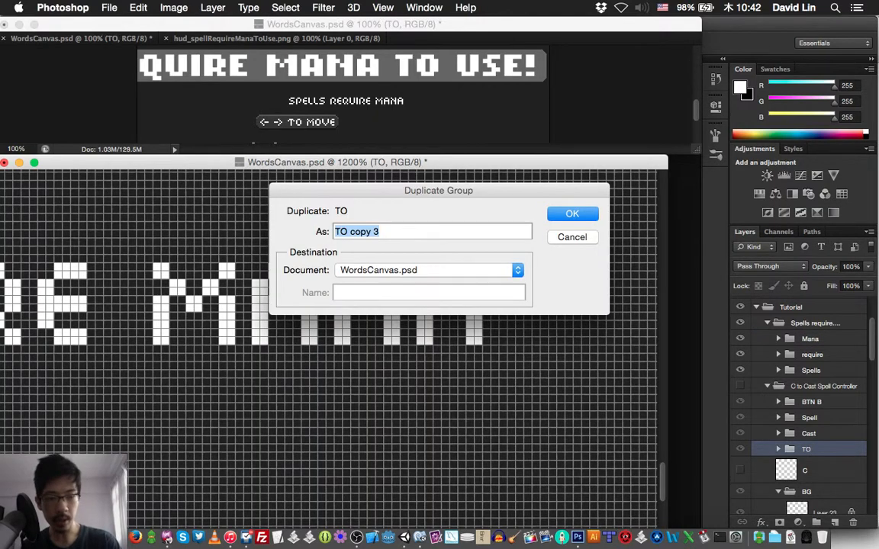
key(Return)
key(super+shift+bracketright)
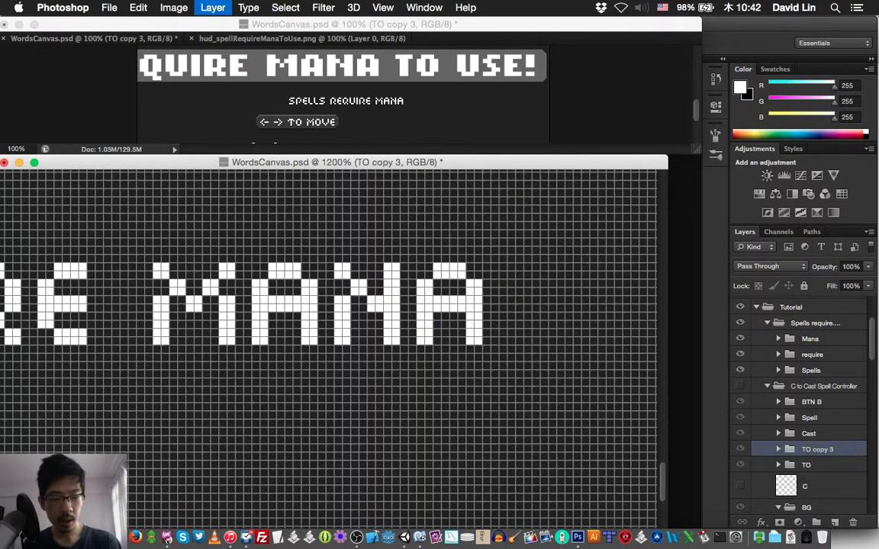
key(super+bracketleft)
key(super+bracketleft)
key(super+bracketleft)
key(super+bracketleft)
key(super+bracketleft)
key(super+bracketleft)
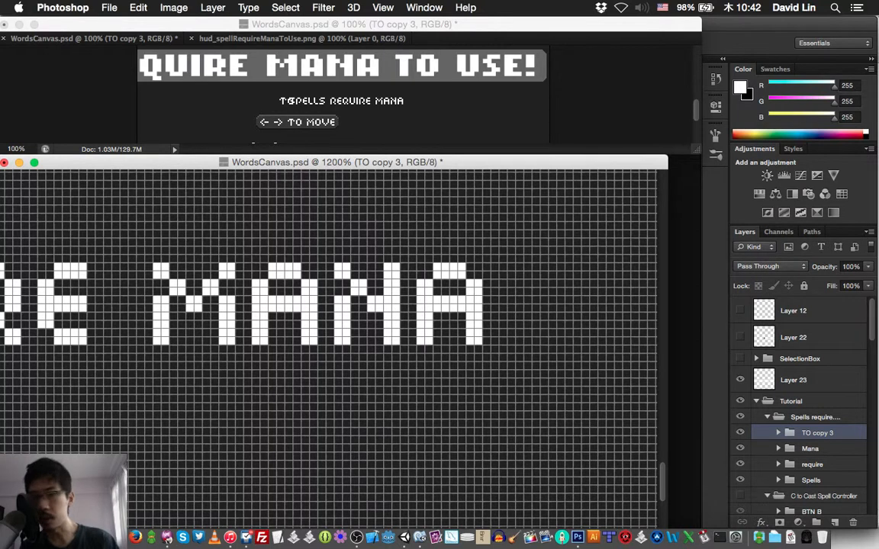
Move the copied TO group right until the word sits after MANA with a word space between them.
key(shift+Right)
key(shift+Right)
key(shift+Right)
key(shift+Right)
key(shift+Right)
key(shift+Right)
key(shift+Right)
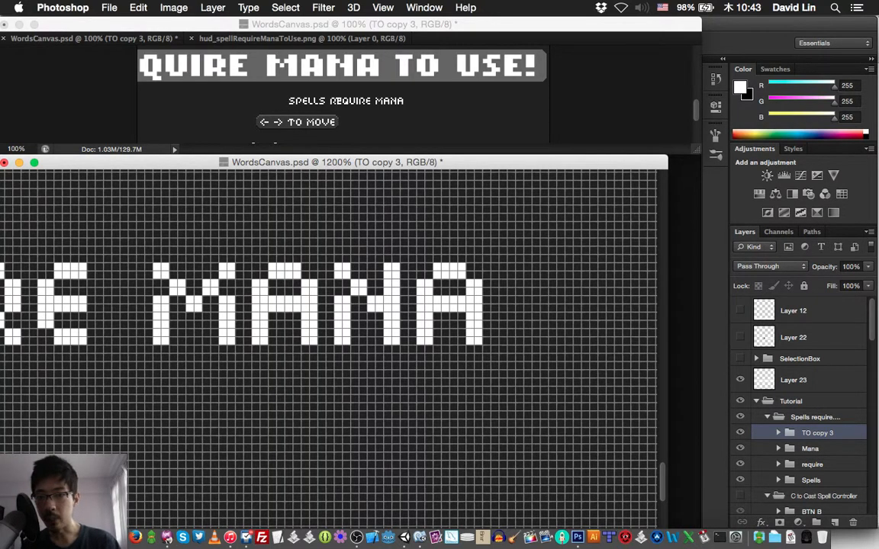
key(shift+Right)
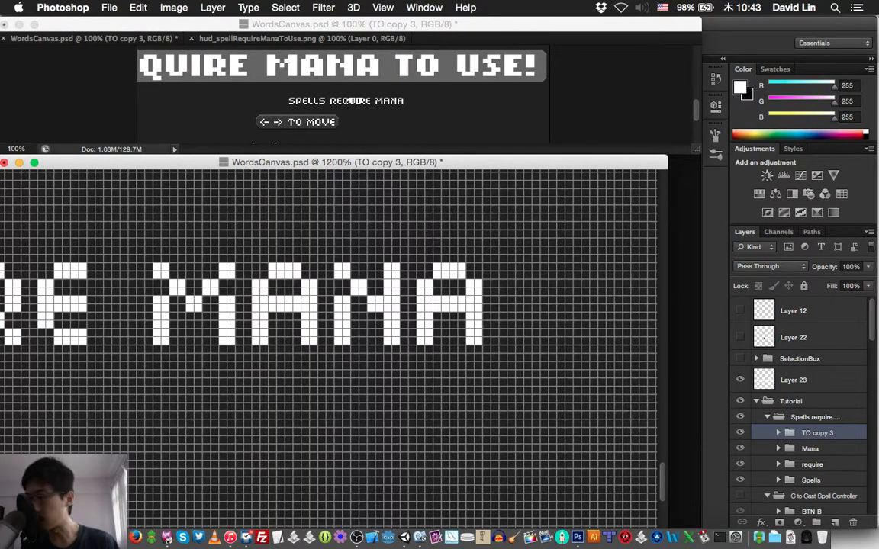
key(shift+Right)
key(shift+Right)
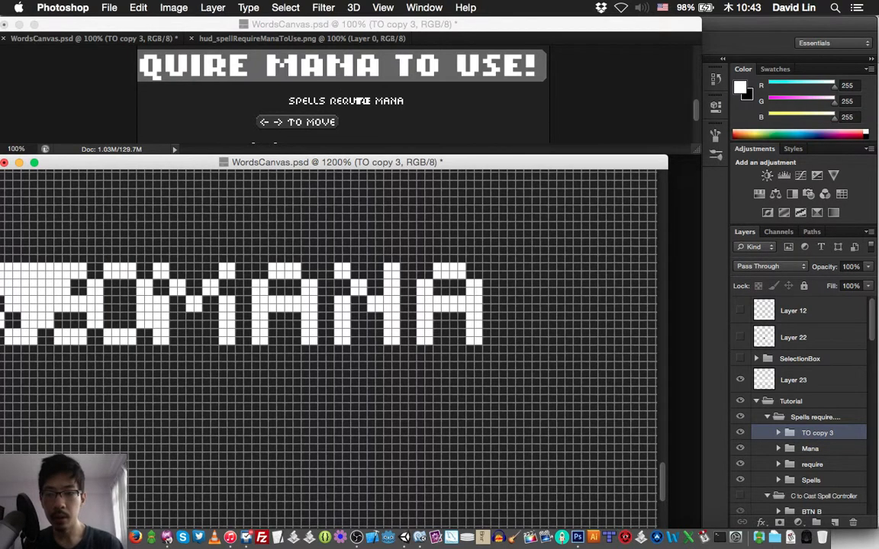
key(shift+Right)
key(shift+Right)
key(shift+Right)
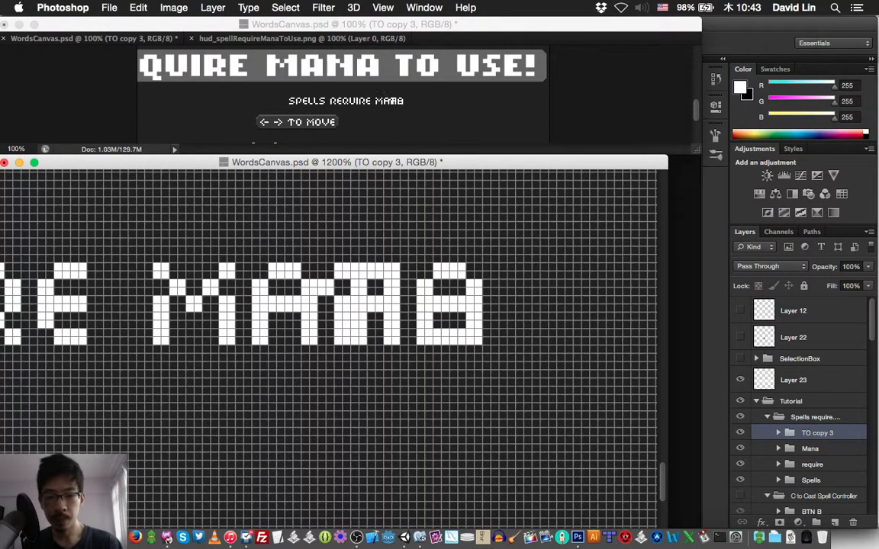
key(shift+Right)
key(shift+Right)
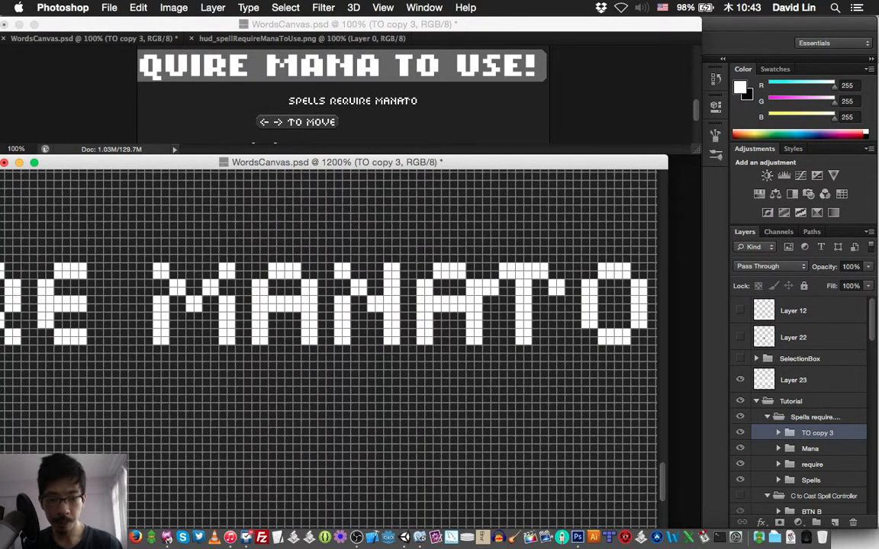
key(Right)
key(Right)
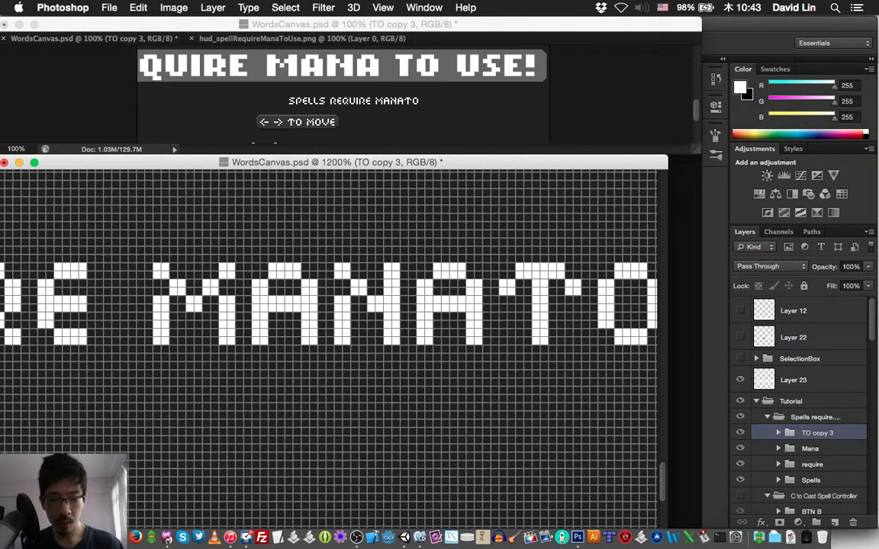
key(Right)
key(Right)
key(Right)
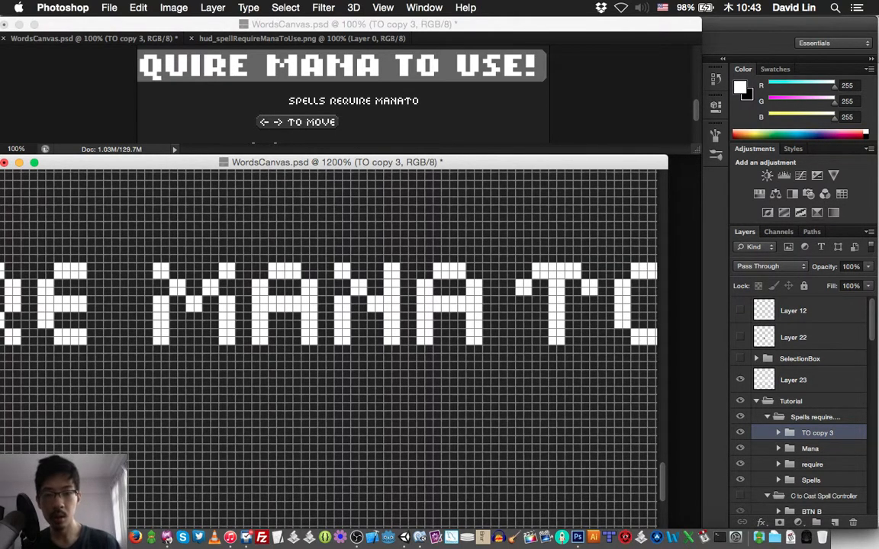
key(Right)
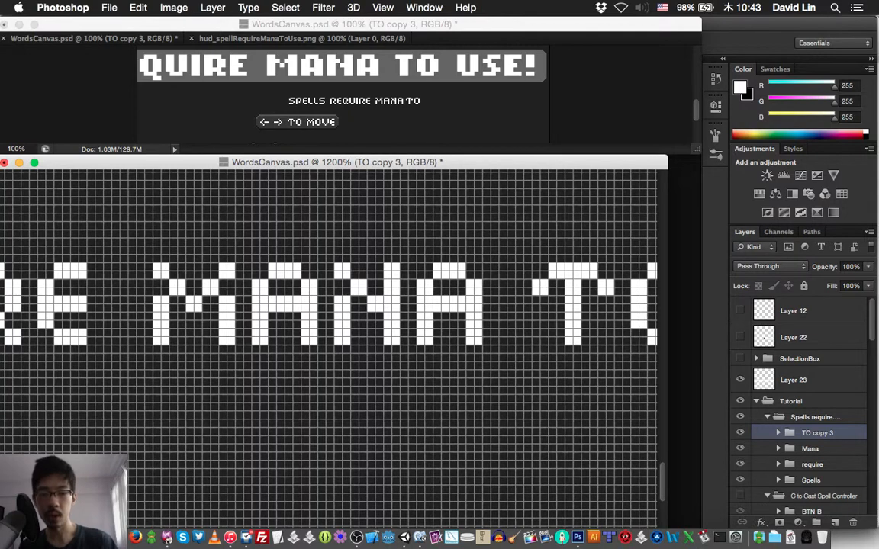
key(Right)
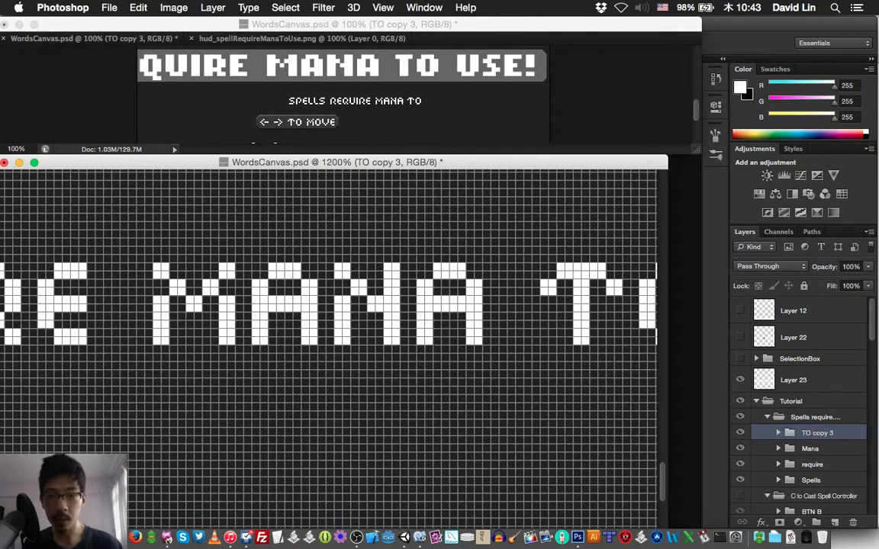
key(Right)
Create a layer group named Use above the copied TO group and add a layer named U inside it.
scroll(328, 320, right, 3)
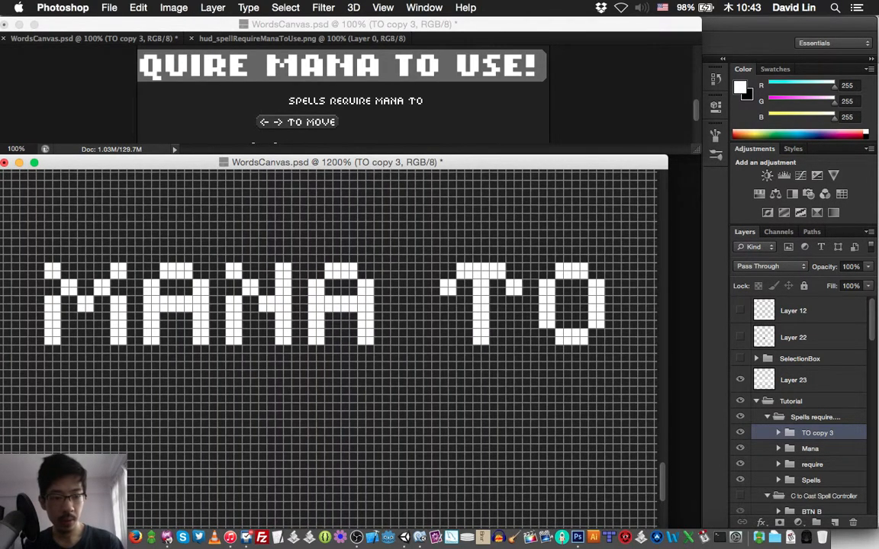
key(super+shift+n)
key(Escape)
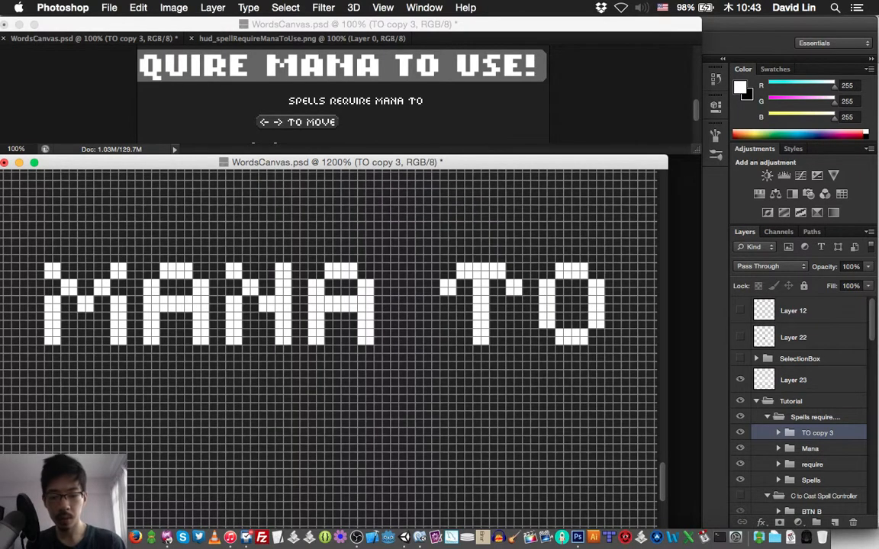
key(super+g)
text(Use)
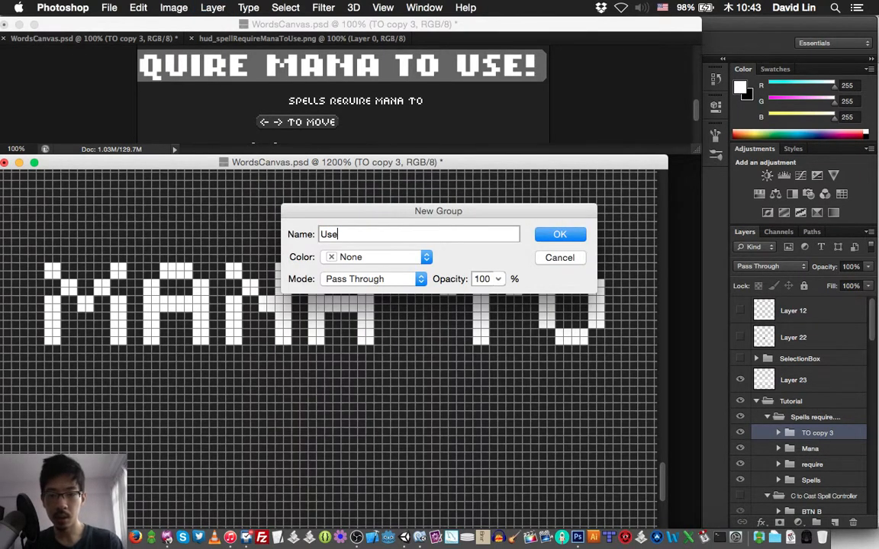
key(Return)
key(super+shift+n)
text(U)
key(Return)
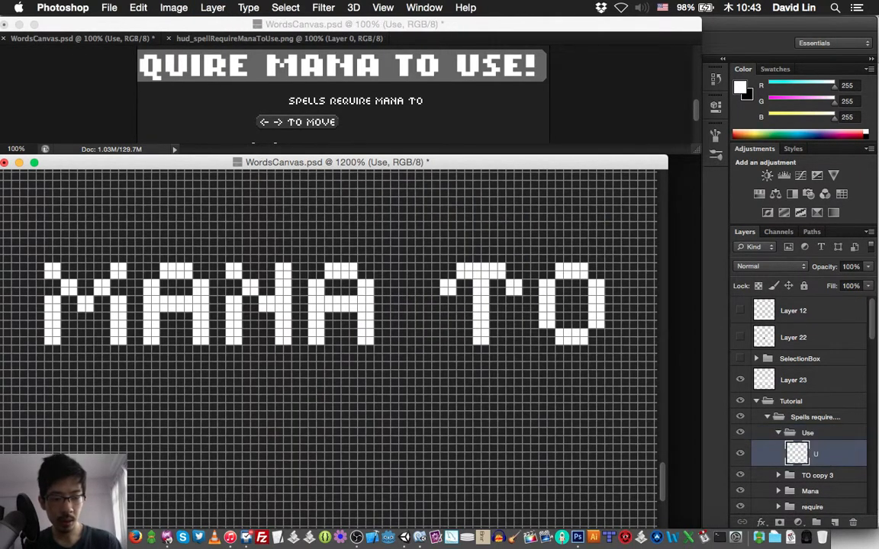
Draw a white pixel letter U after TO on the U layer and shift it 4 pixels right for a word space.
scroll(328, 320, right, 5)
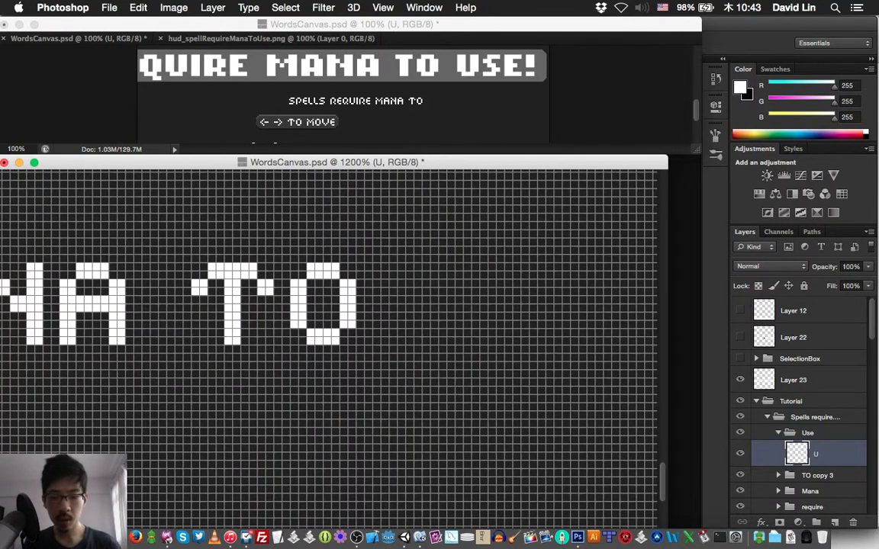
mouse_move(401, 283)
mouse_down()
mouse_move(402, 291)
mouse_move(401, 274)
mouse_move(393, 300)
mouse_move(418, 341)
mouse_move(434, 341)
mouse_move(443, 267)
mouse_move(450, 324)
mouse_up()
click(397, 321)
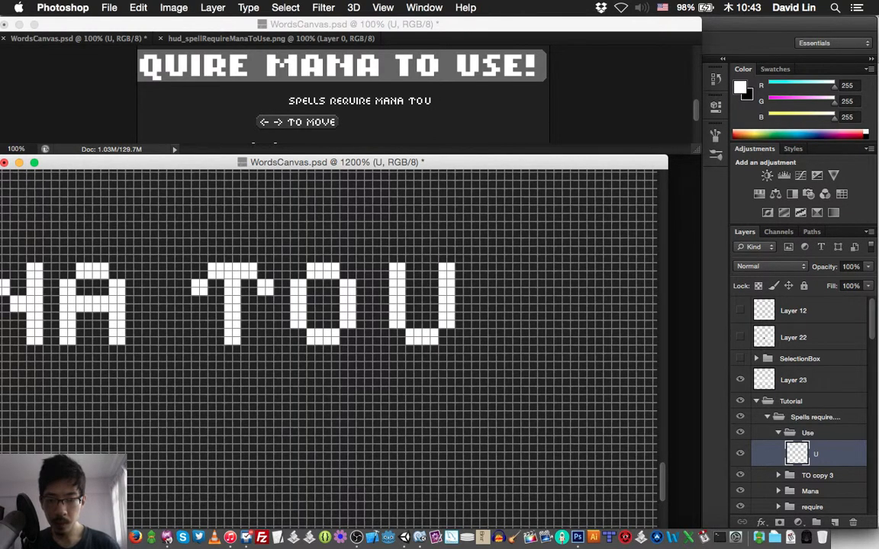
key(Right)
key(Right)
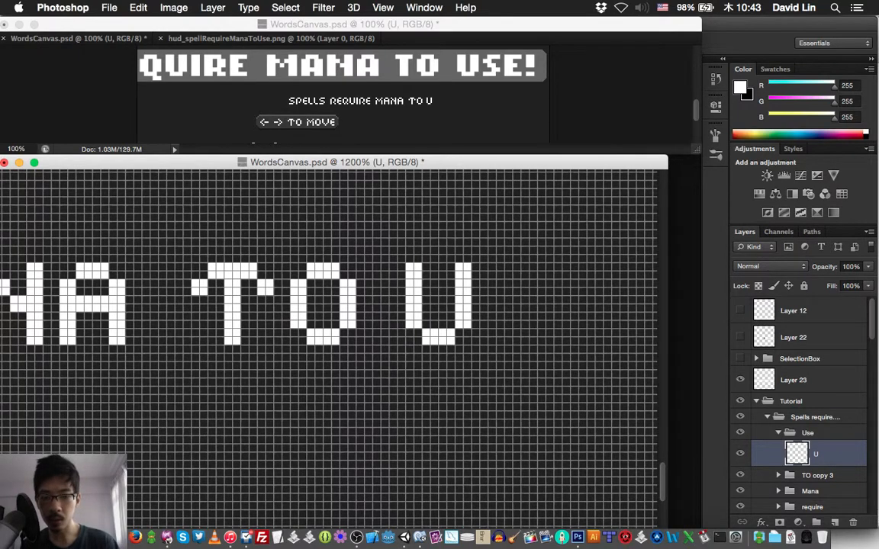
key(Right)
key(Right)
Add a layer named S in the Use group and draw a white pixel letter S right after the U.
key(super+shift+n)
text(S)
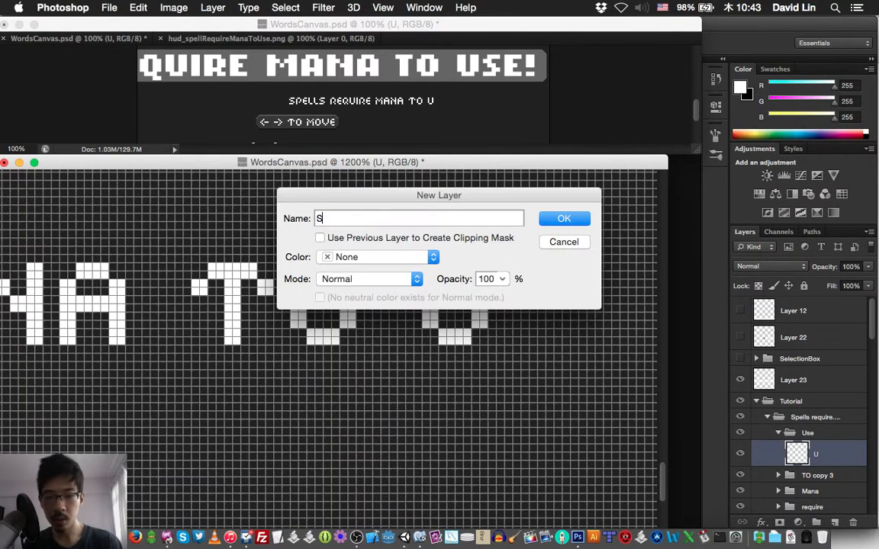
key(Return)
click(512, 288)
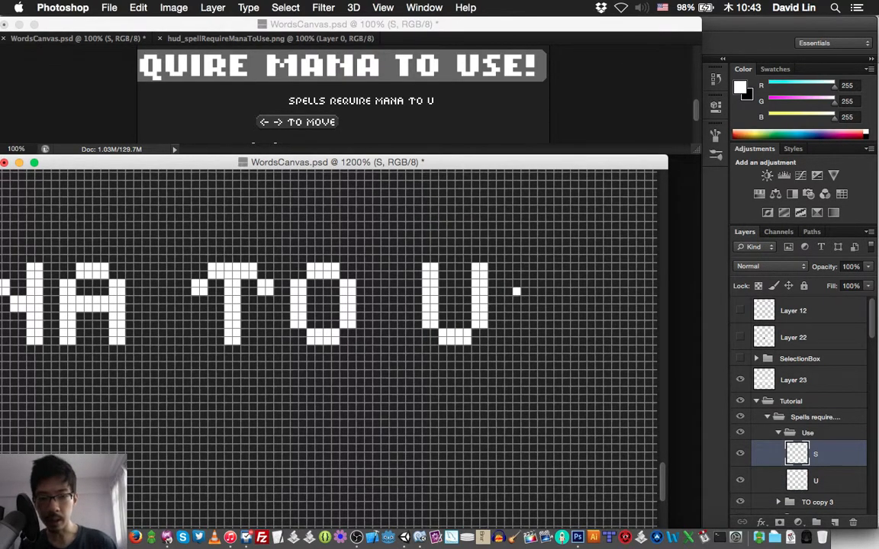
mouse_move(533, 267)
mouse_down()
mouse_move(525, 267)
mouse_move(533, 276)
mouse_up()
drag(550, 267, 549, 275)
mouse_move(567, 267)
mouse_down()
mouse_move(529, 307)
mouse_move(546, 302)
mouse_move(562, 324)
mouse_move(509, 333)
mouse_move(509, 341)
mouse_move(550, 341)
mouse_up()
Add a layer named E above S and draw a white pixel letter E after the S.
key(super+shift+n)
text(E)
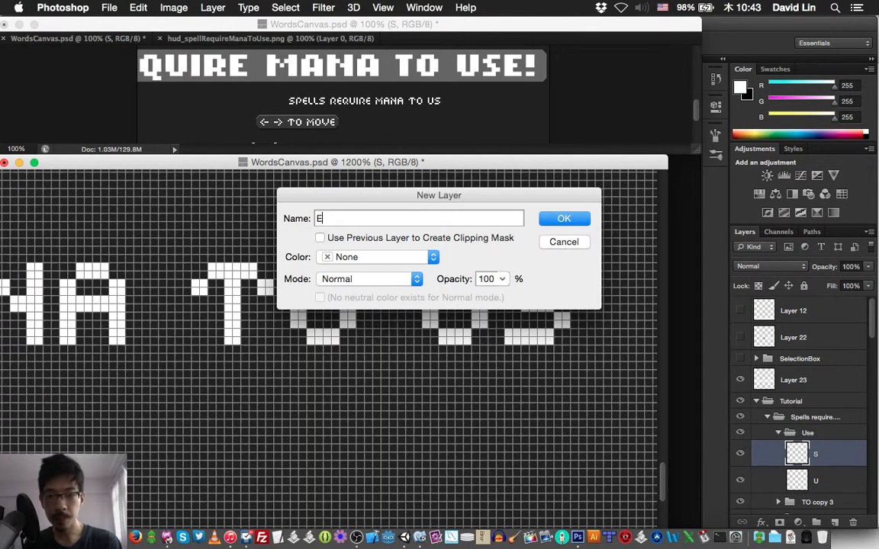
key(Return)
mouse_move(599, 283)
mouse_down()
mouse_move(599, 291)
mouse_move(607, 267)
mouse_move(607, 276)
mouse_up()
mouse_move(632, 267)
mouse_down()
mouse_move(590, 308)
mouse_move(633, 308)
mouse_move(608, 300)
mouse_move(590, 316)
mouse_move(599, 324)
mouse_up()
mouse_move(618, 331)
mouse_down()
mouse_move(624, 341)
mouse_move(625, 333)
mouse_up()
Add a layer named !, draw a pixel exclamation mark after the E, and save the document.
scroll(328, 321, right, 3)
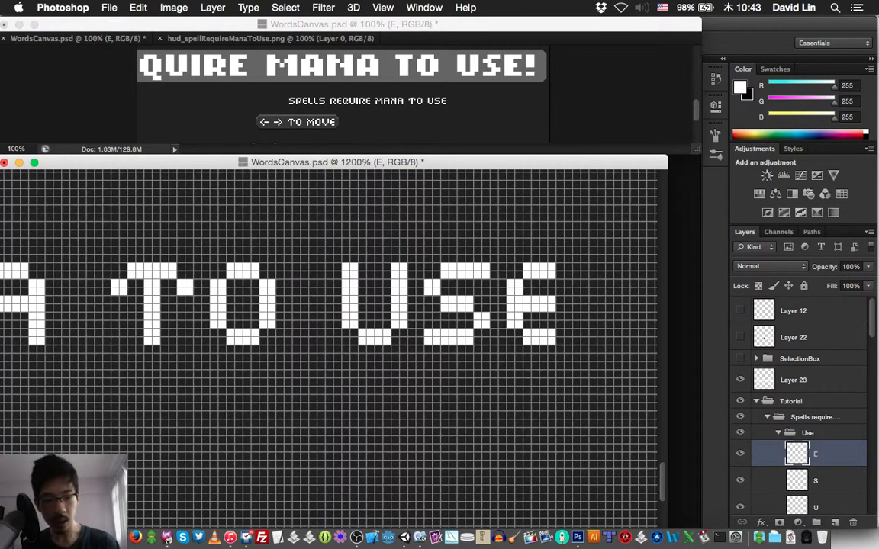
key(super+shift+n)
text(I)
key(Return)
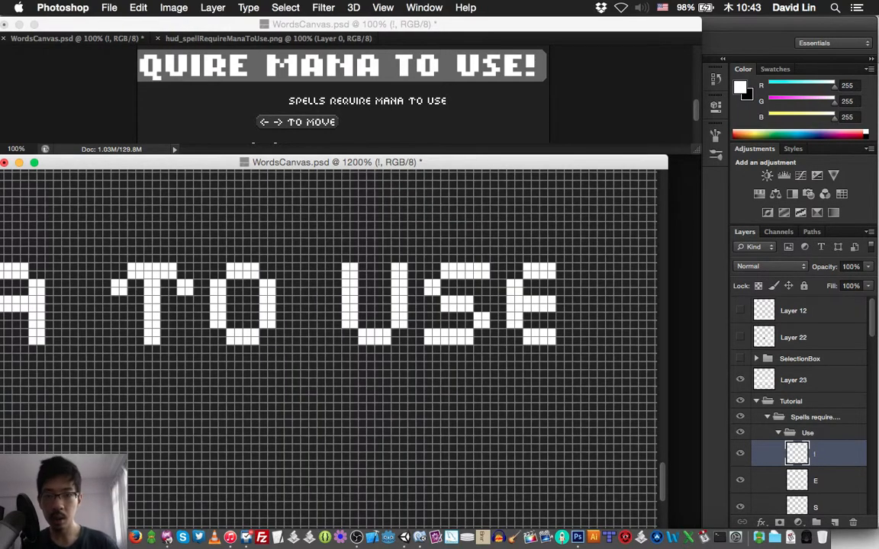
drag(580, 264, 580, 311)
click(580, 337)
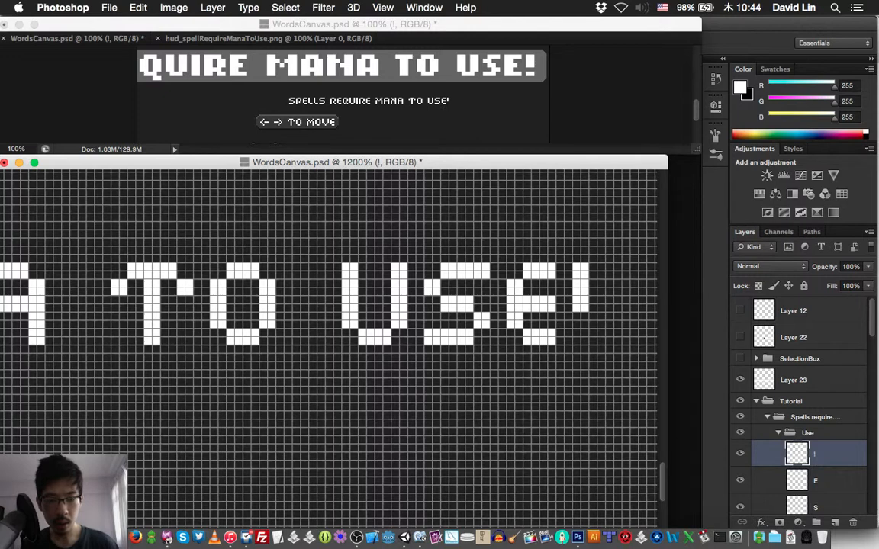
key(super+s)
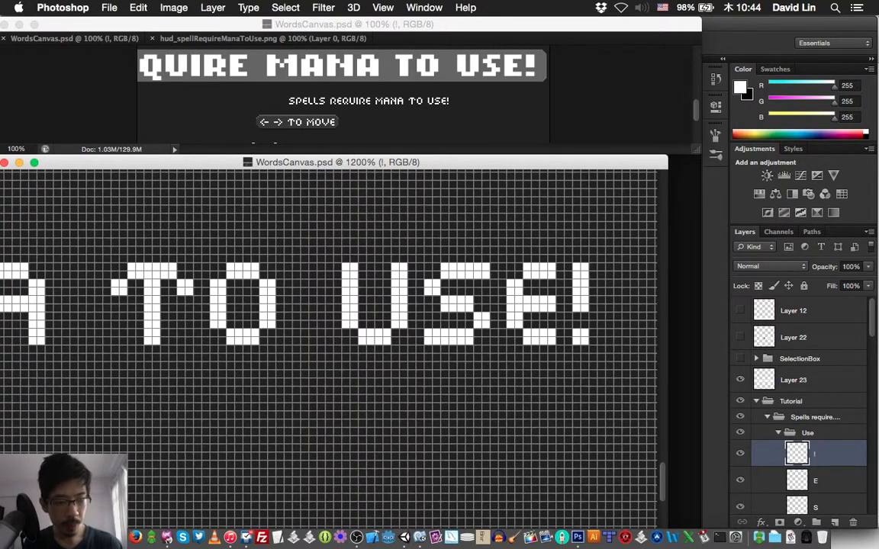
Switch to OBS to check the stream status, then return to Photoshop with the Spells require.... group expanded.
click(767, 417)
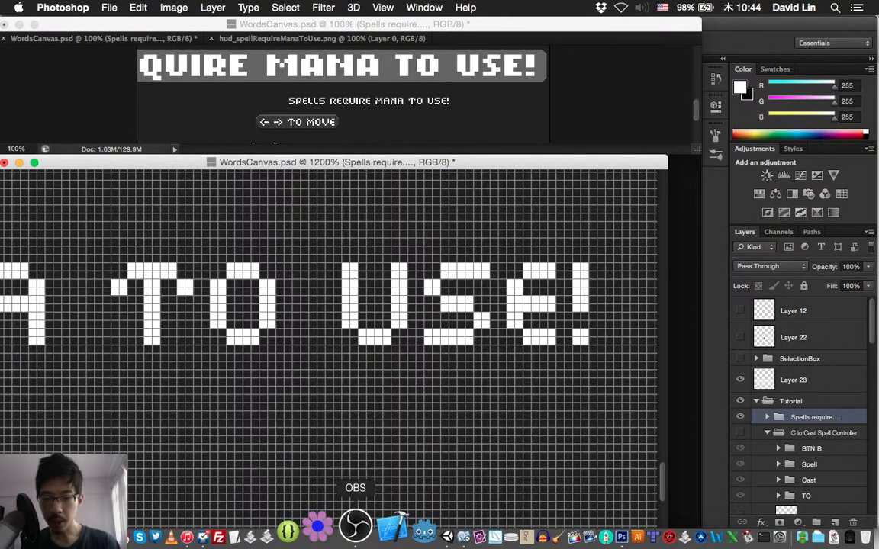
click(356, 537)
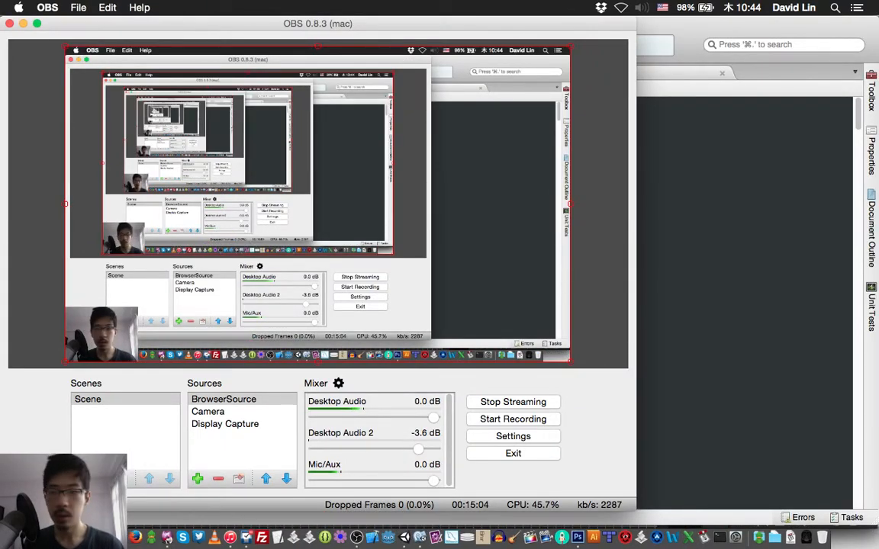
key(super+Tab)
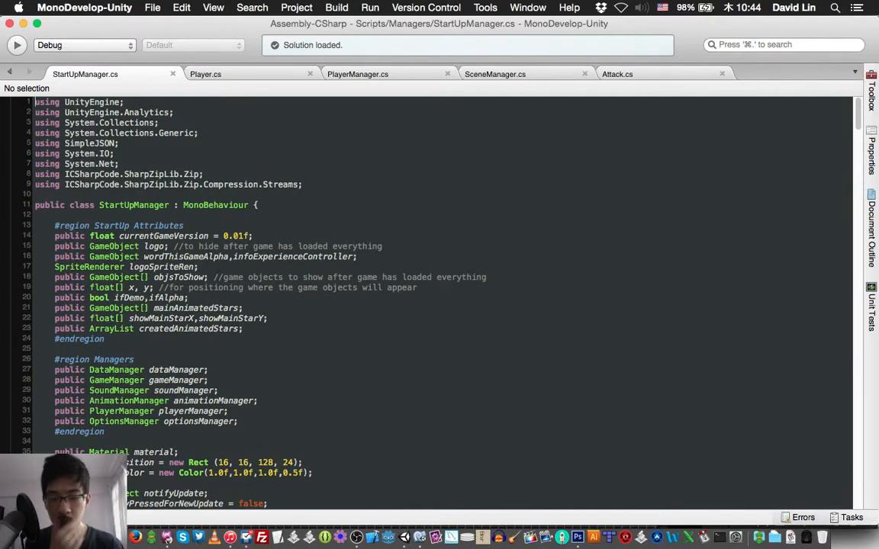
click(577, 536)
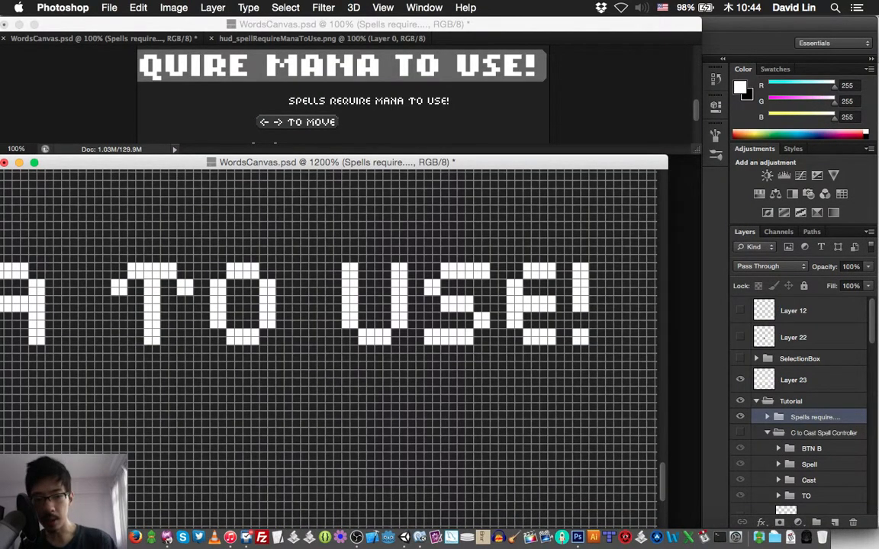
click(768, 417)
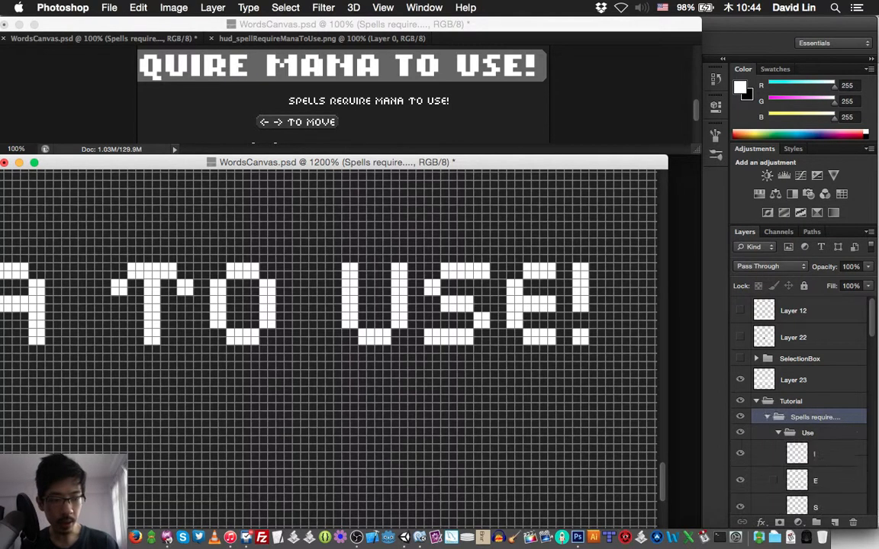
Collapse the Use group and create a group named BG directly beneath the Spells group.
scroll(801, 405, down, 2)
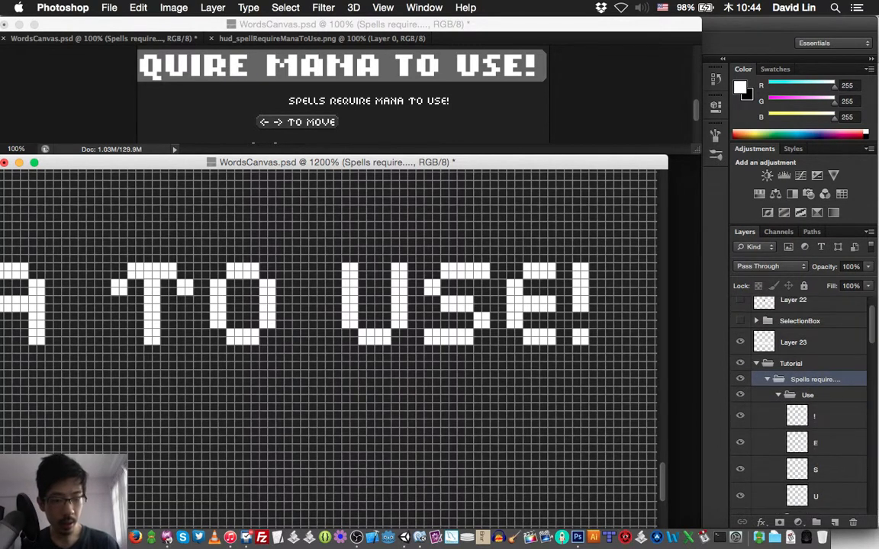
click(778, 395)
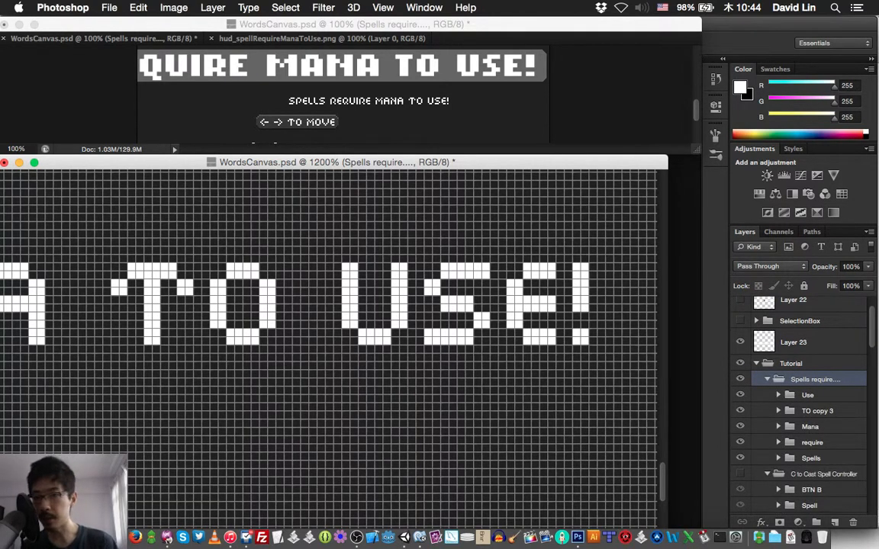
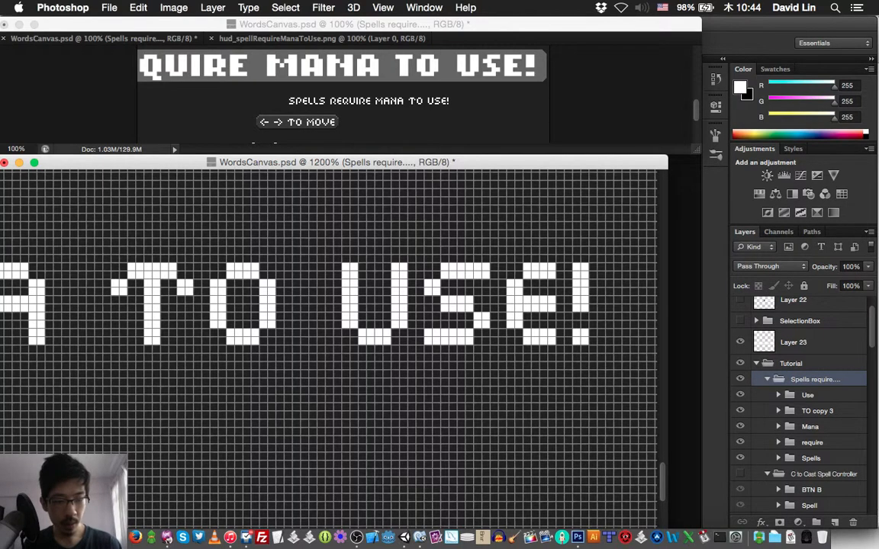
click(810, 459)
key(super+g)
text(BG)
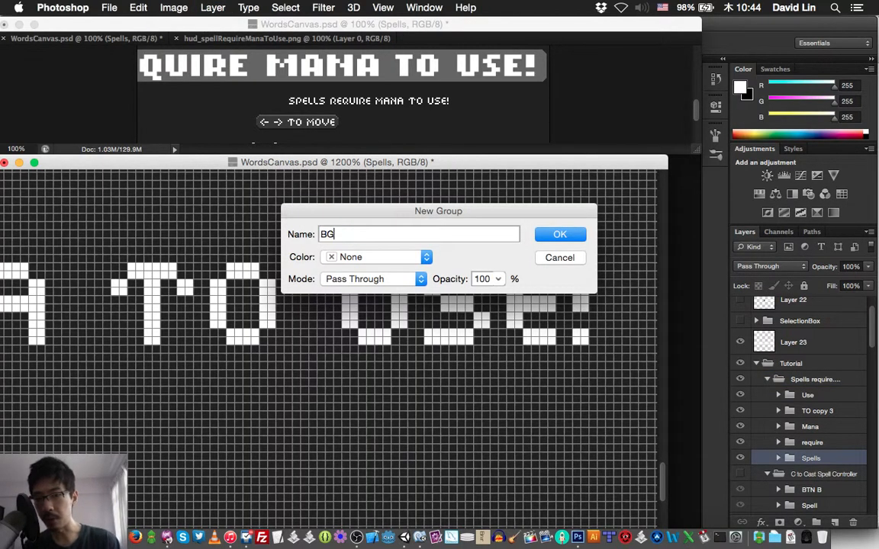
key(Return)
key(super+bracketleft)
Add a layer named base inside the BG group and set the foreground color to cyan #17f0f3.
key(super+shift+n)
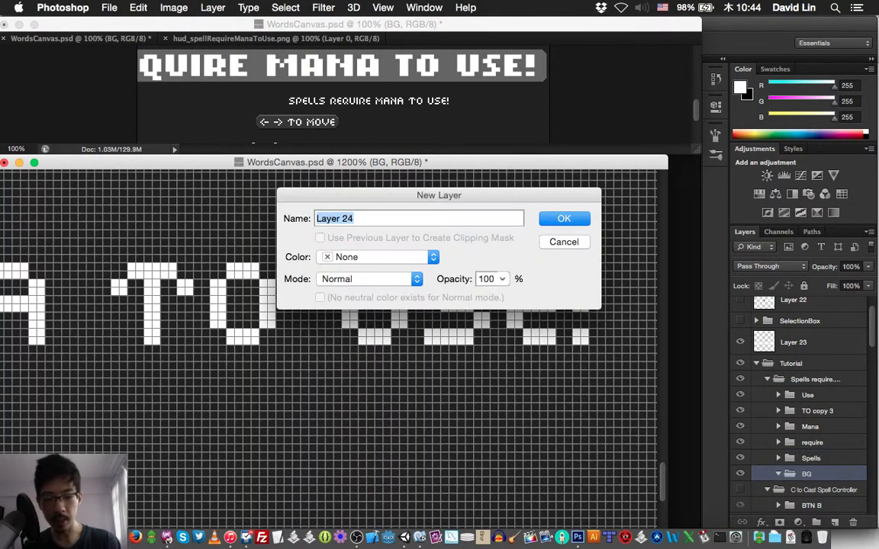
text(base)
key(Return)
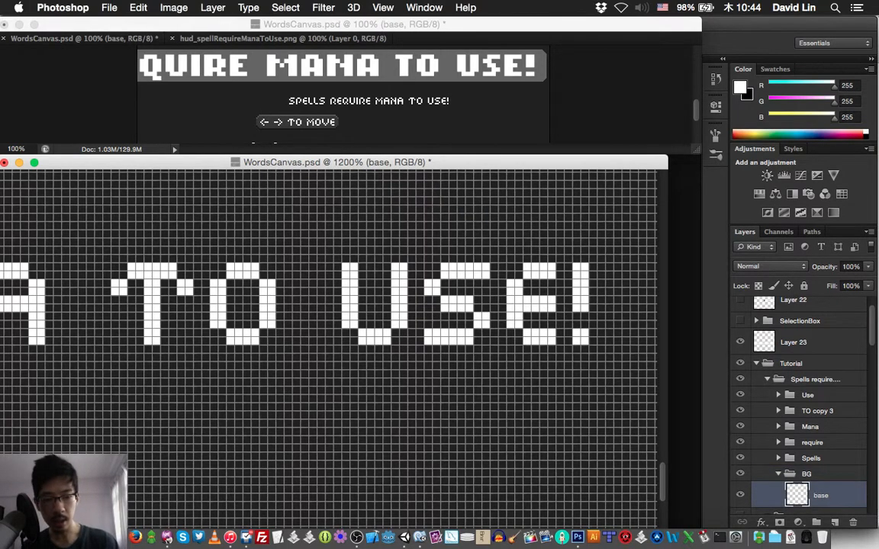
key(n)
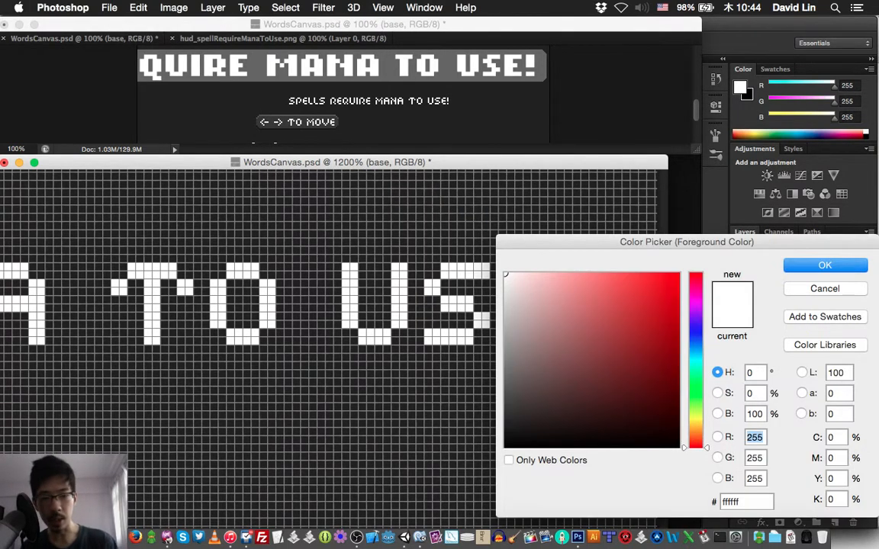
click(696, 360)
click(662, 280)
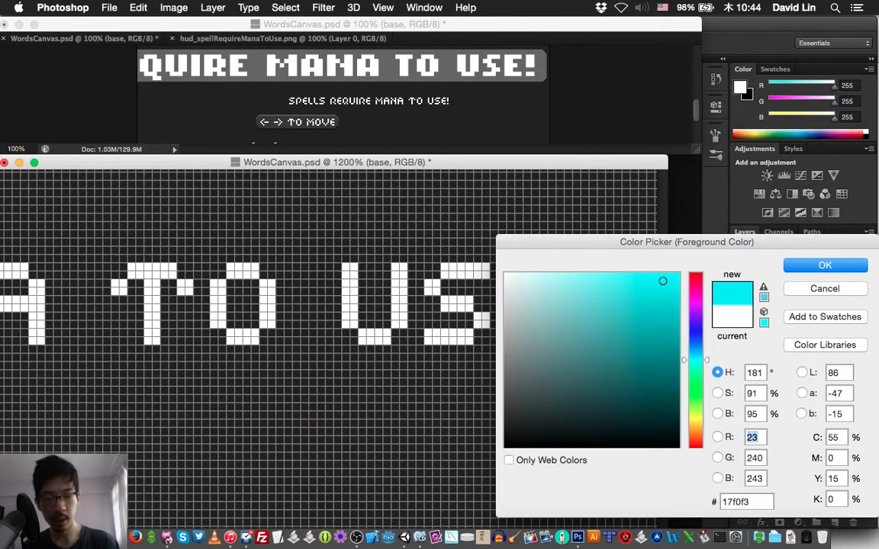
key(Return)
Draw a cyan rounded left edge like an opening parenthesis before SPELLS on the base layer, 2 pixels thick, shifting its upper diagonal 2 pixels left.
scroll(328, 335, left, 15)
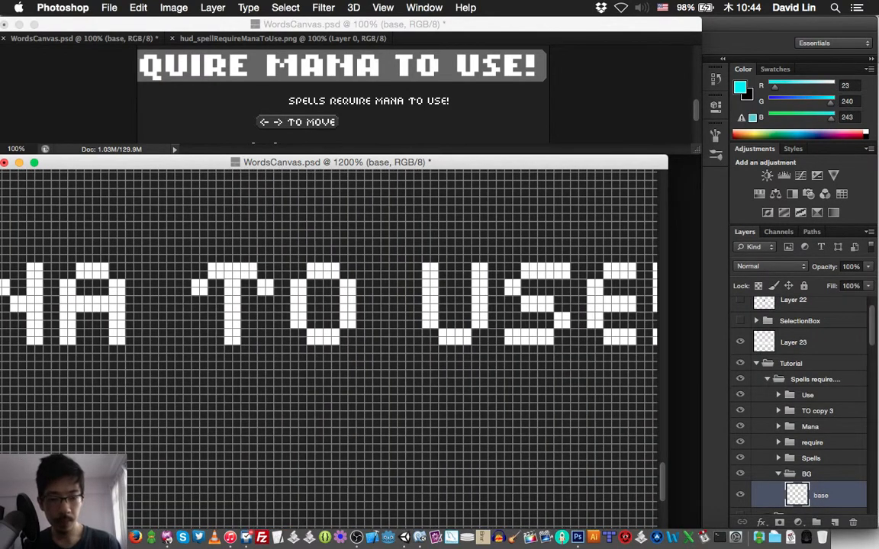
scroll(328, 336, left, 10)
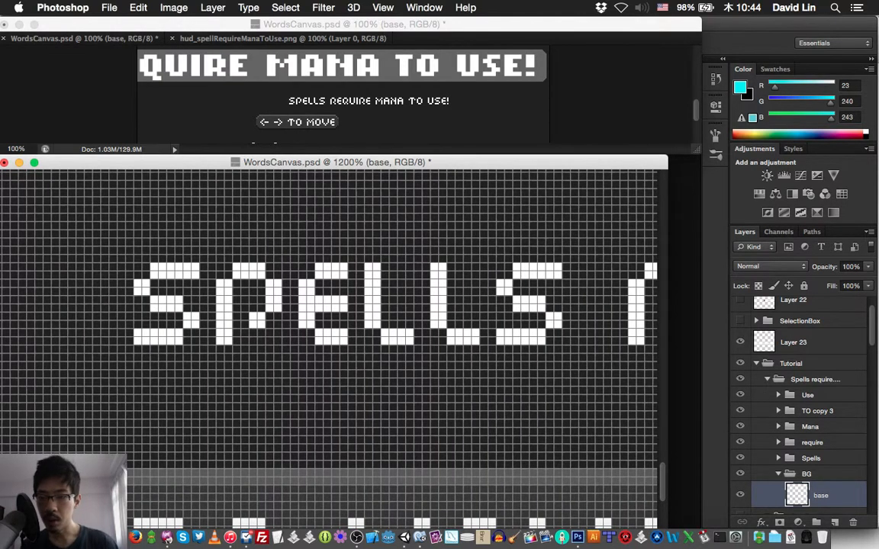
mouse_move(113, 267)
mouse_down()
mouse_move(105, 267)
mouse_move(113, 275)
mouse_move(121, 250)
mouse_up()
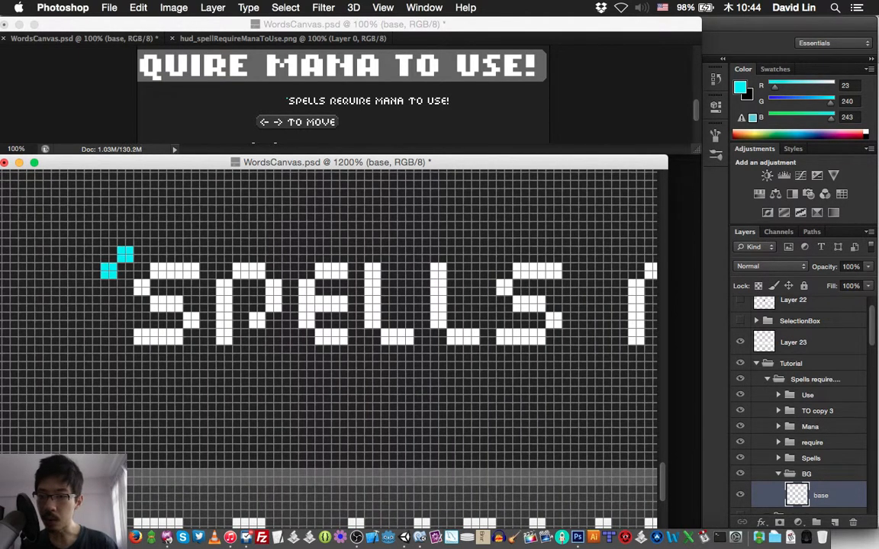
click(146, 233)
click(142, 238)
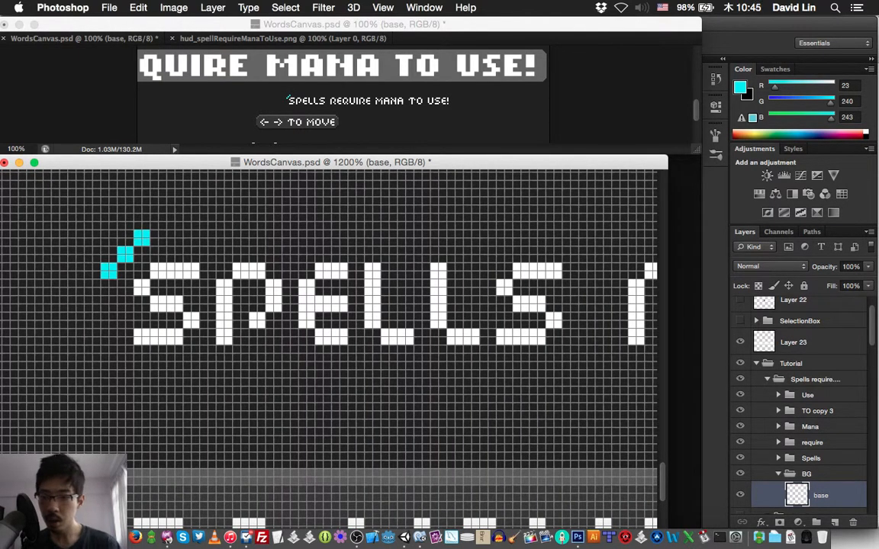
key(Left)
key(Left)
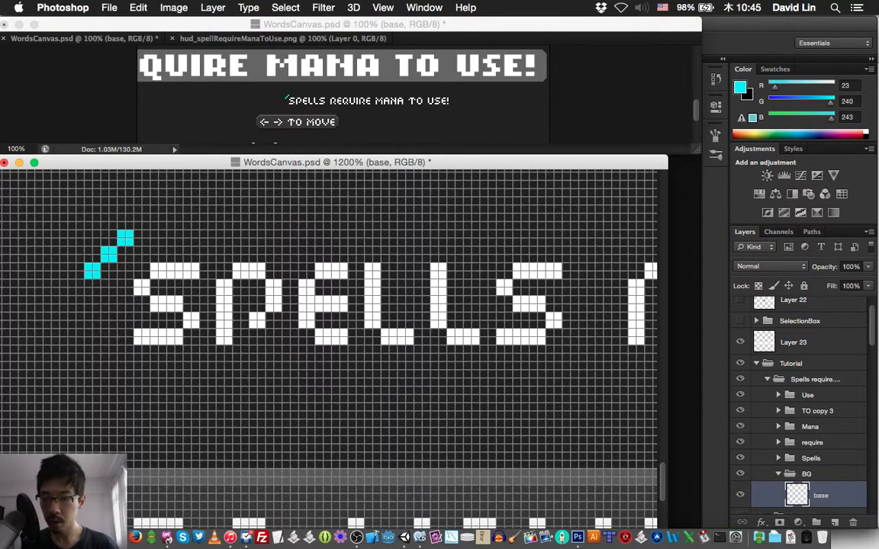
mouse_move(88, 291)
mouse_down()
mouse_move(97, 291)
mouse_move(88, 300)
mouse_move(87, 333)
mouse_move(97, 333)
mouse_move(88, 309)
mouse_up()
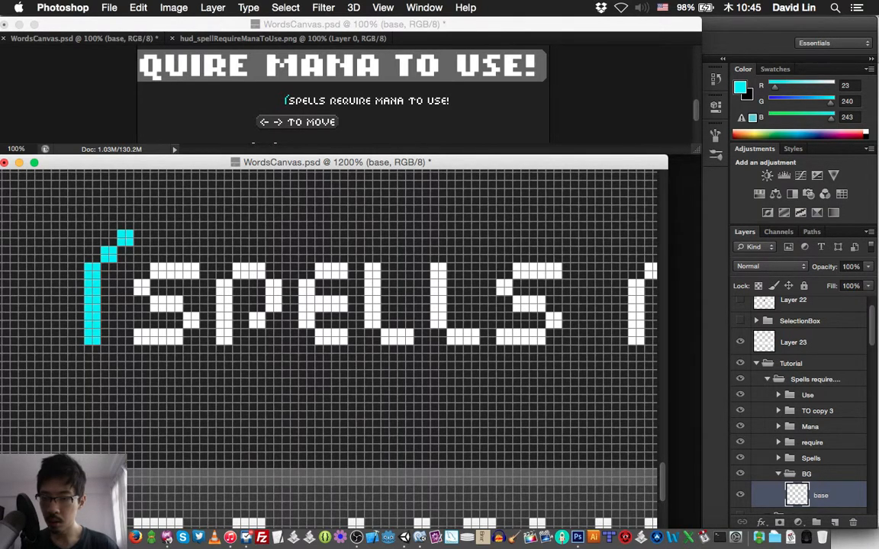
mouse_move(113, 349)
mouse_down()
mouse_move(104, 357)
mouse_move(129, 374)
mouse_up()
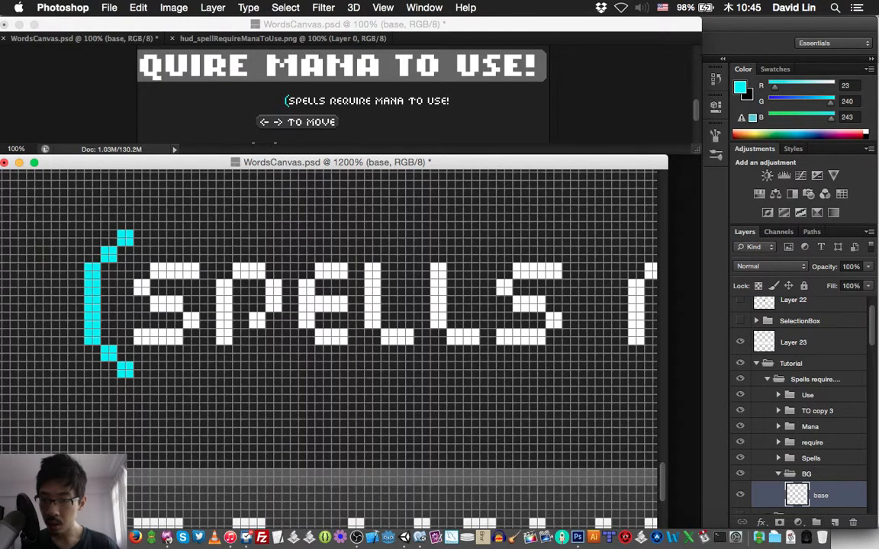
Duplicate the base layer and flip the copied cyan edge horizontally.
key(super+j)
key(super+t)
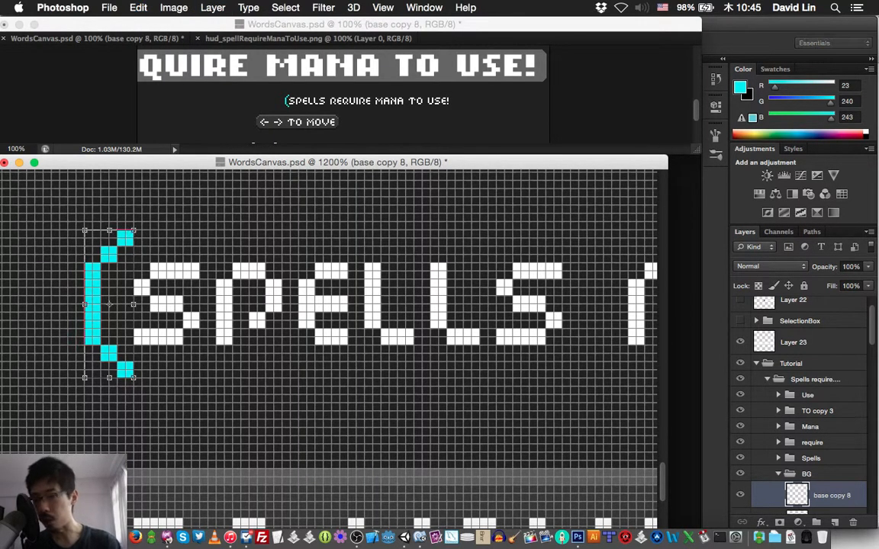
right_click(93, 321)
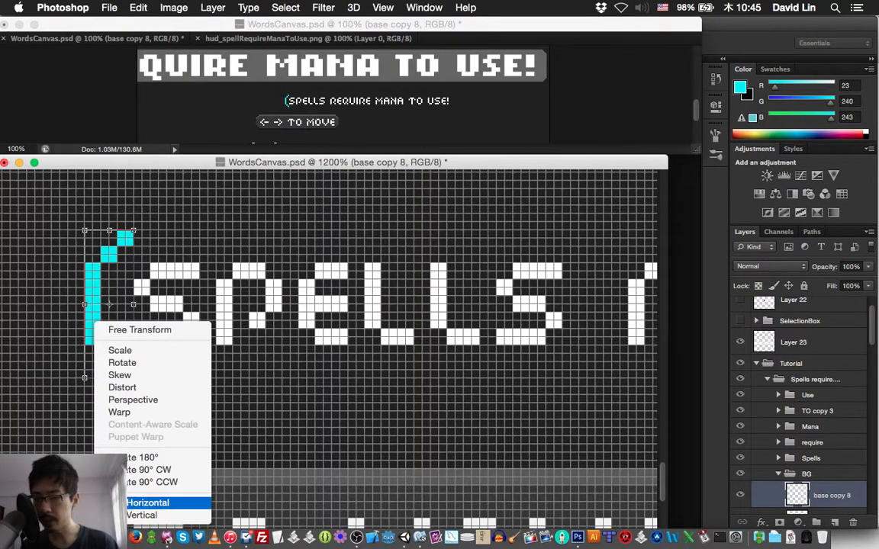
click(149, 503)
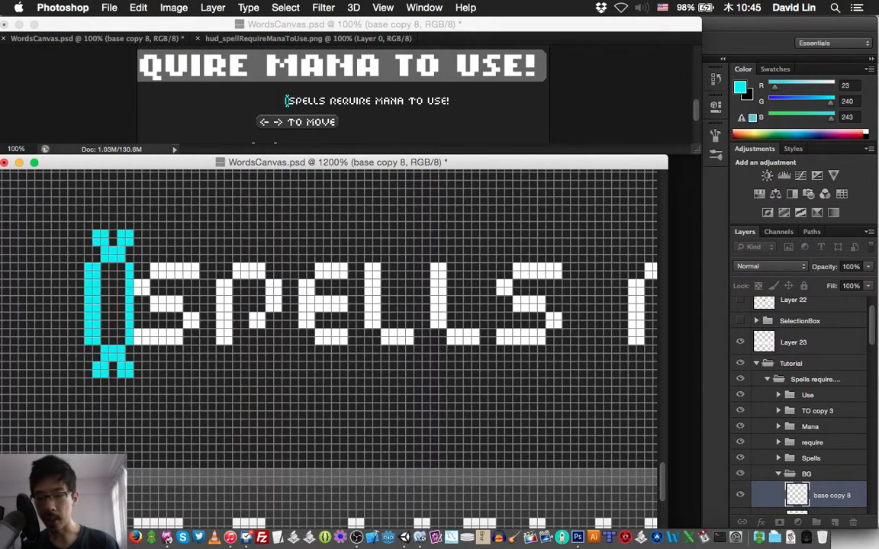
Move the flipped cyan edge to just after the exclamation mark of USE! and thicken its vertical bar to 2 pixels.
key(shift+Right)
key(shift+Right)
key(shift+Right)
key(shift+Right)
key(shift+Right)
key(shift+Right)
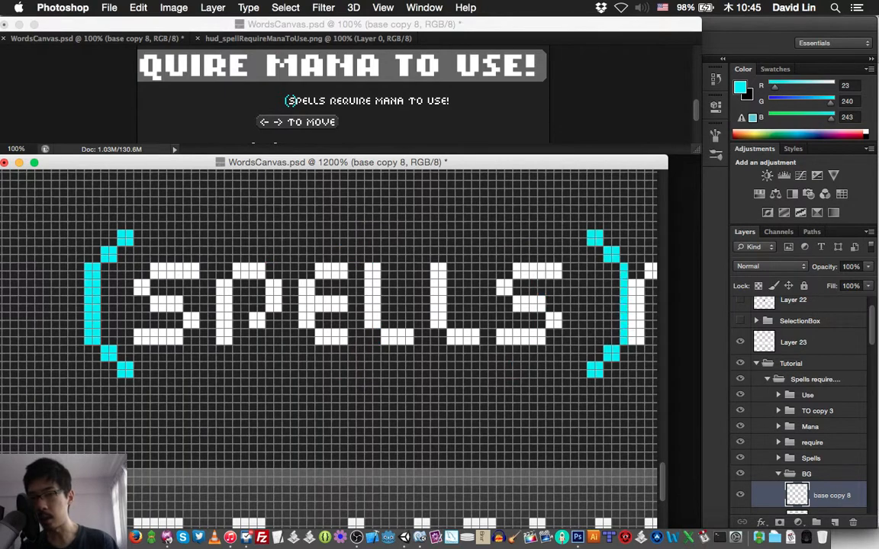
key(shift+Right)
key(shift+Right)
key(shift+Right)
key(shift+Right)
scroll(328, 343, right, 8)
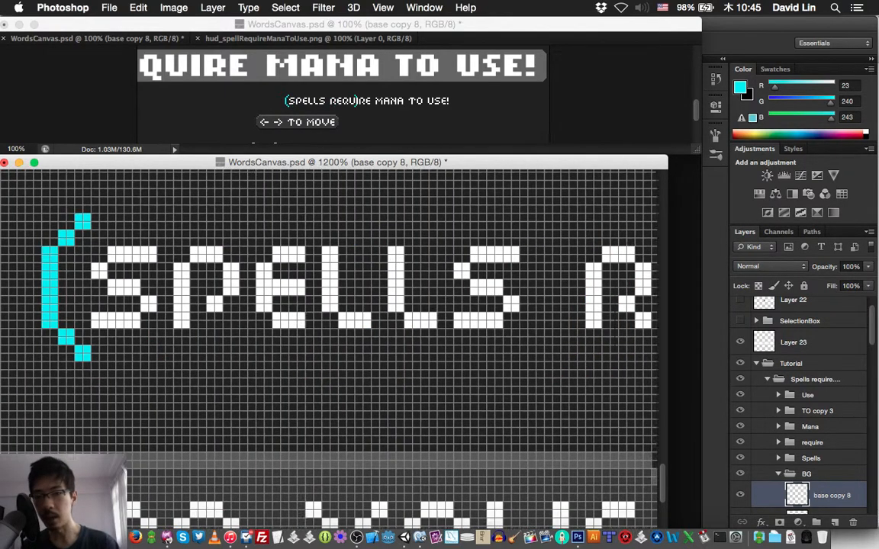
key(shift+Right)
key(shift+Right)
key(shift+Right)
key(shift+Right)
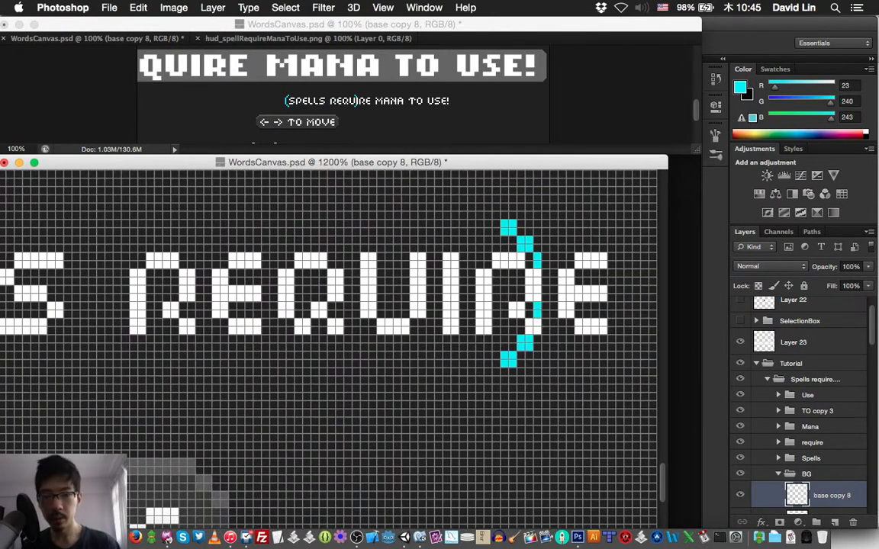
scroll(328, 344, right, 6)
scroll(328, 343, right, 6)
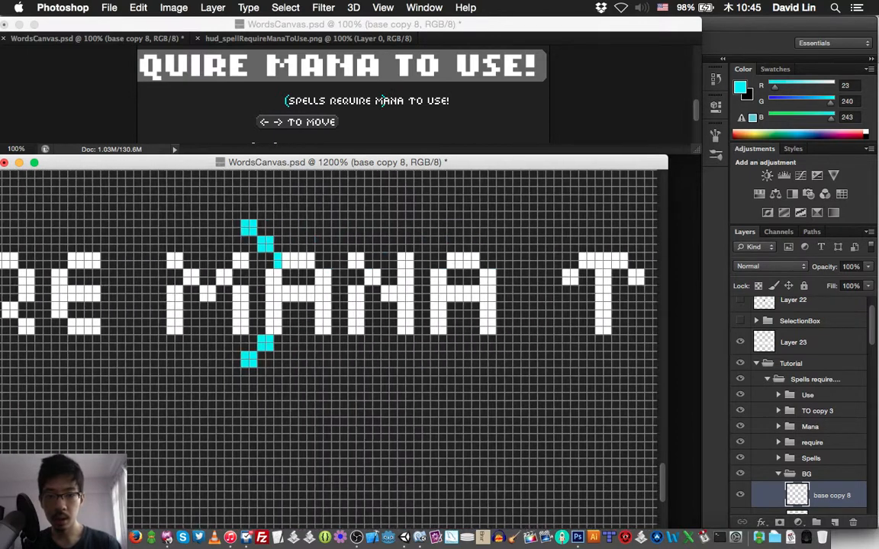
key(shift+Right)
key(shift+Right)
key(shift+Right)
key(shift+Right)
key(shift+Right)
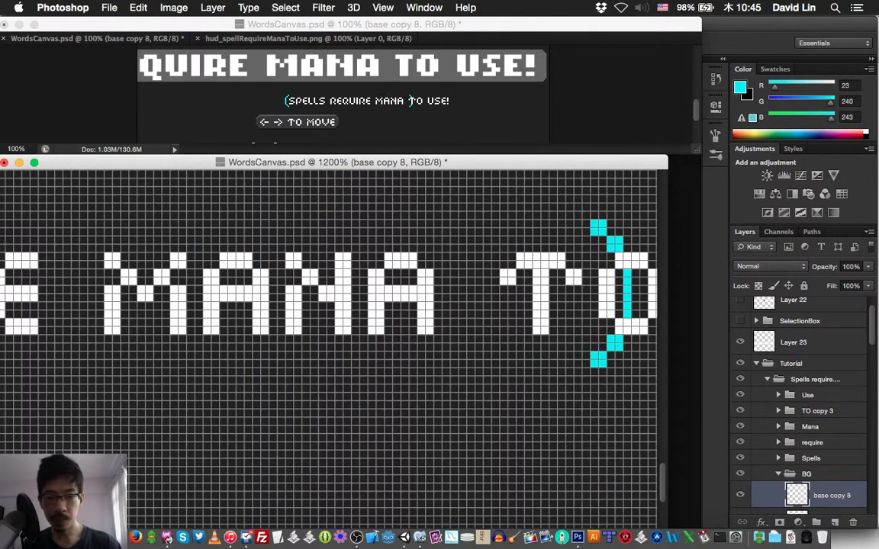
scroll(328, 343, right, 8)
key(shift+Right)
key(shift+Right)
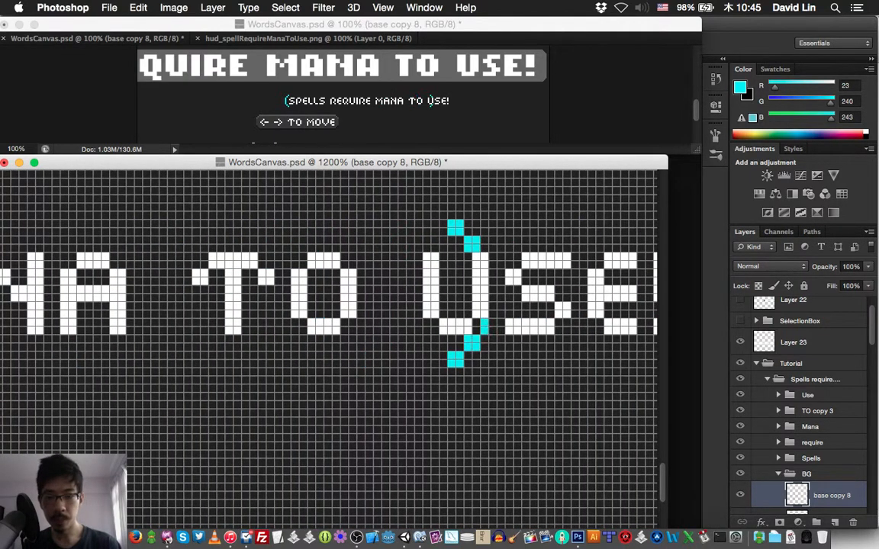
key(shift+Right)
key(shift+Right)
scroll(328, 320, right, 6)
key(shift+Right)
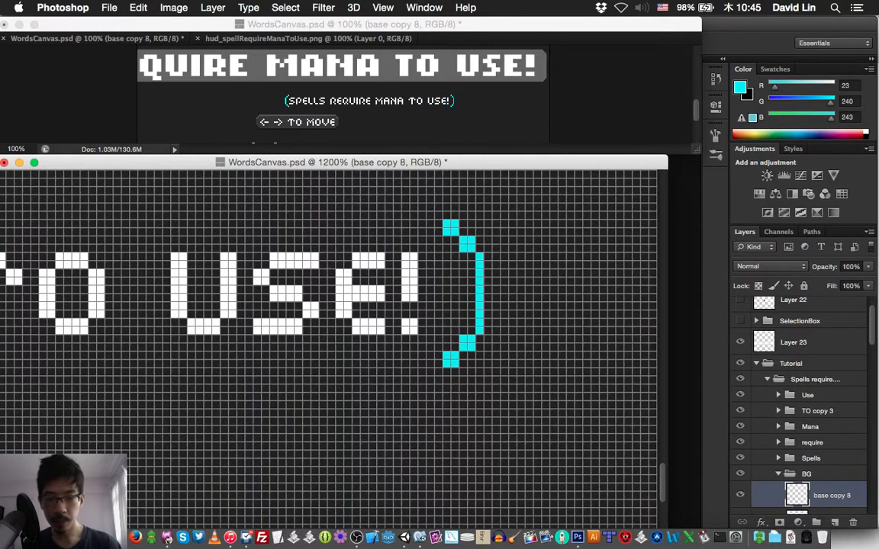
key(Left)
key(Left)
key(Left)
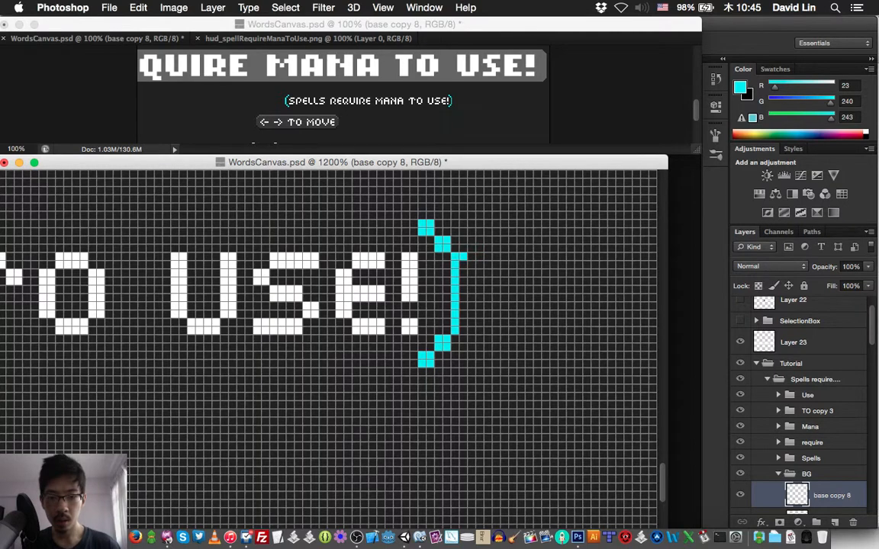
drag(462, 262, 463, 334)
Add a new layer and draw a straight 1-pixel cyan line connecting the upper ends of the two rounded edges.
key(super+shift+n)
key(Return)
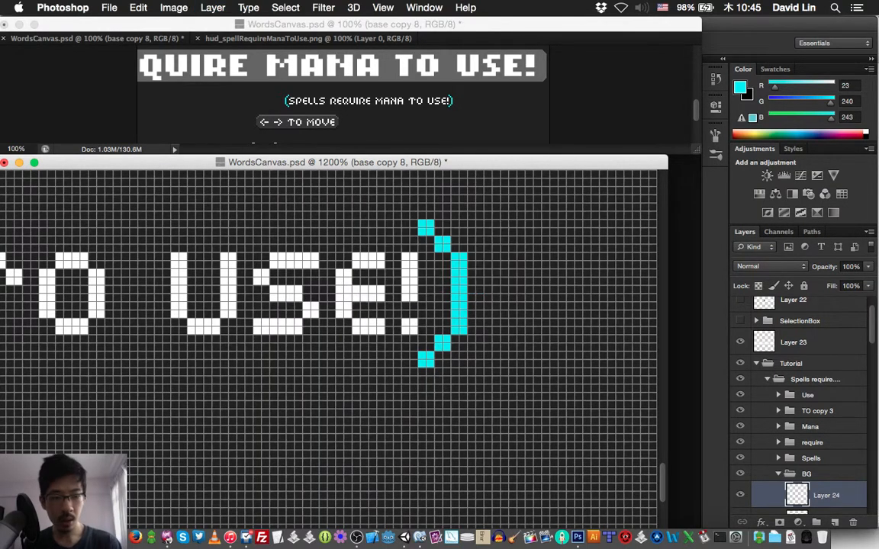
click(414, 226)
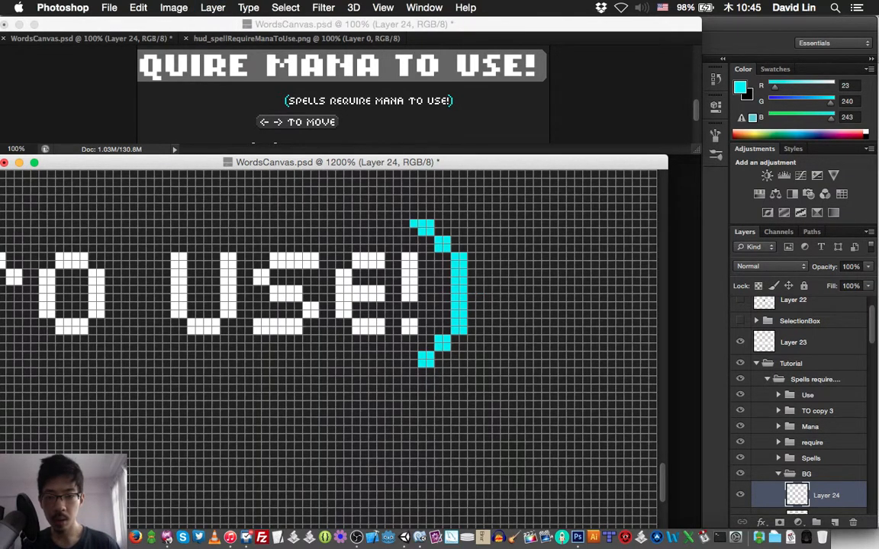
scroll(328, 320, left, 15)
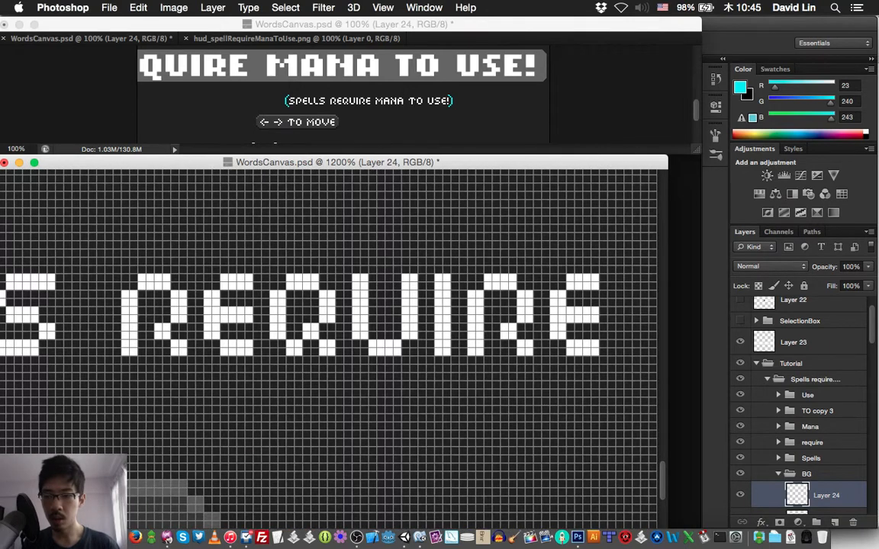
scroll(328, 320, left, 15)
scroll(328, 320, down, 2)
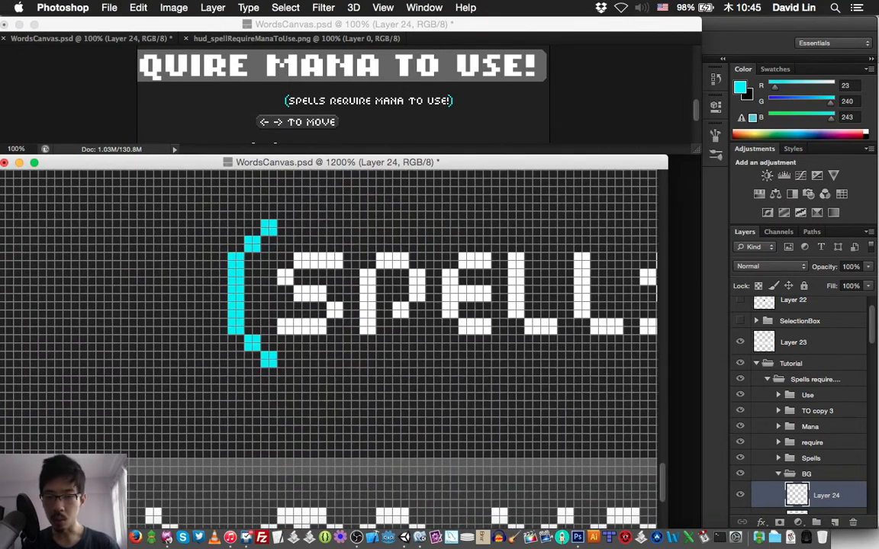
shift+click(280, 224)
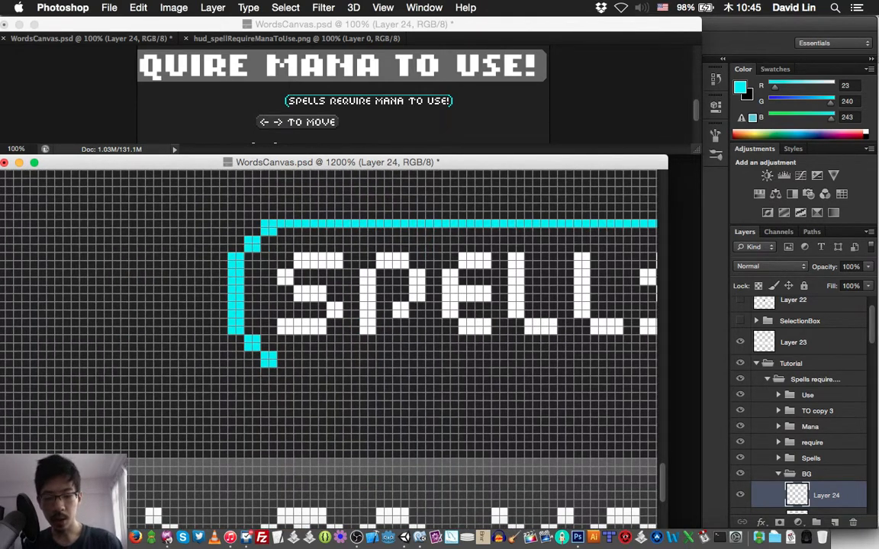
Duplicate the upper line layer, shift the copy down 1 pixel, and merge both into one 2-pixel-thick line.
key(super+j)
key(Down)
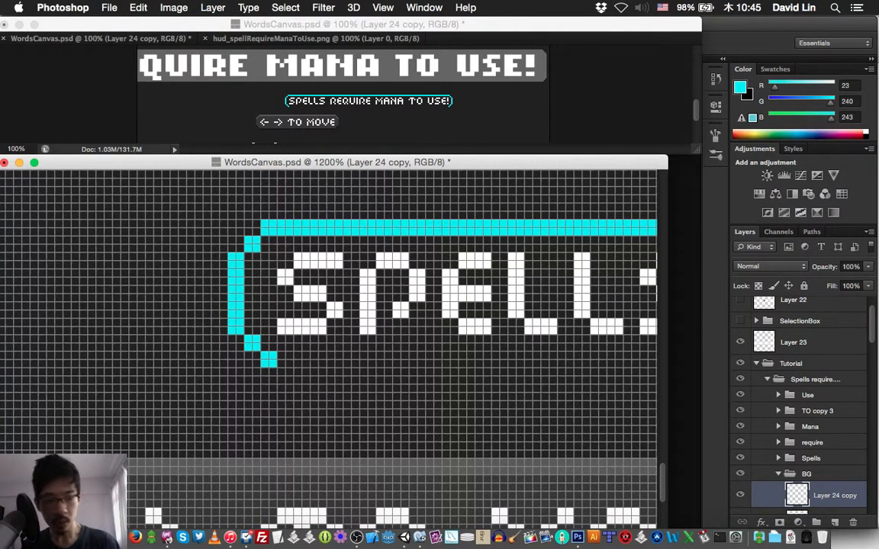
scroll(798, 404, down, 3)
shift+click(826, 458)
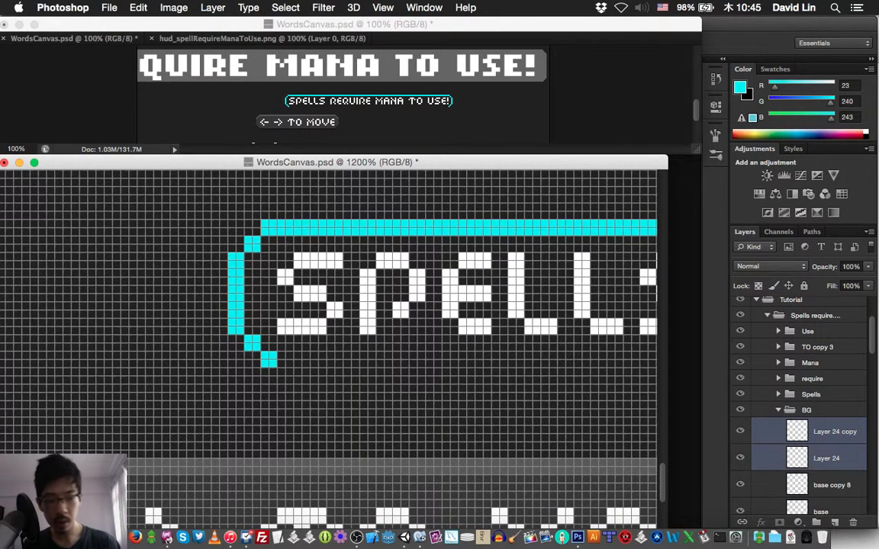
key(super+e)
Duplicate the thick upper line and move the copy down 16 pixels to connect the lower ends of the edges.
key(super+j)
key(shift+Down)
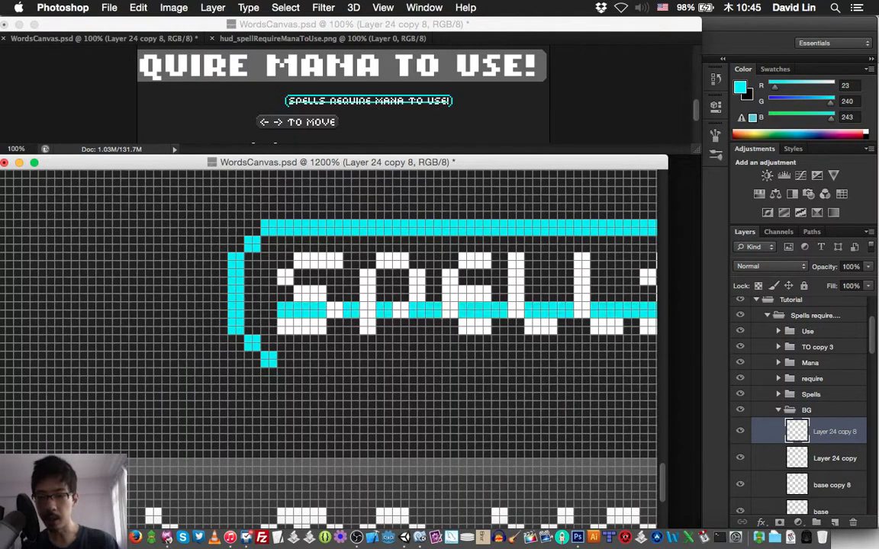
key(Down)
key(Down)
key(Down)
key(Down)
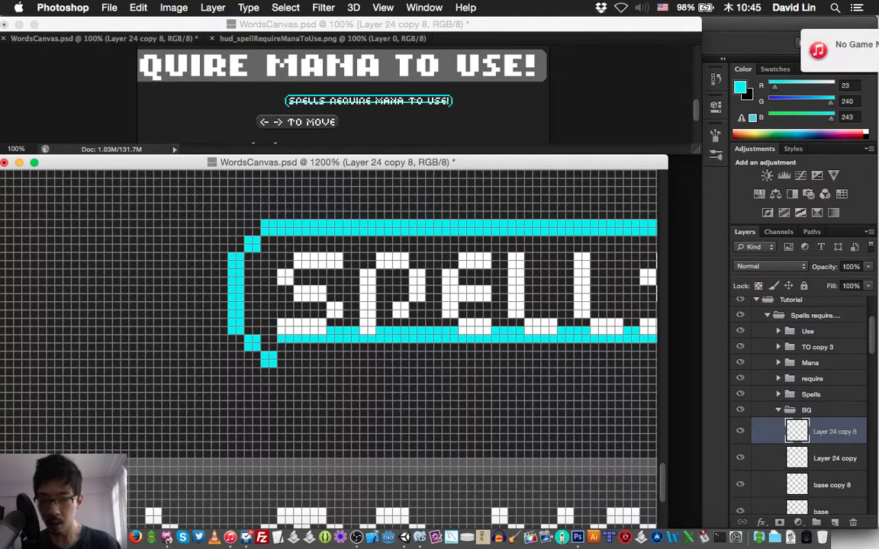
key(Down)
key(Down)
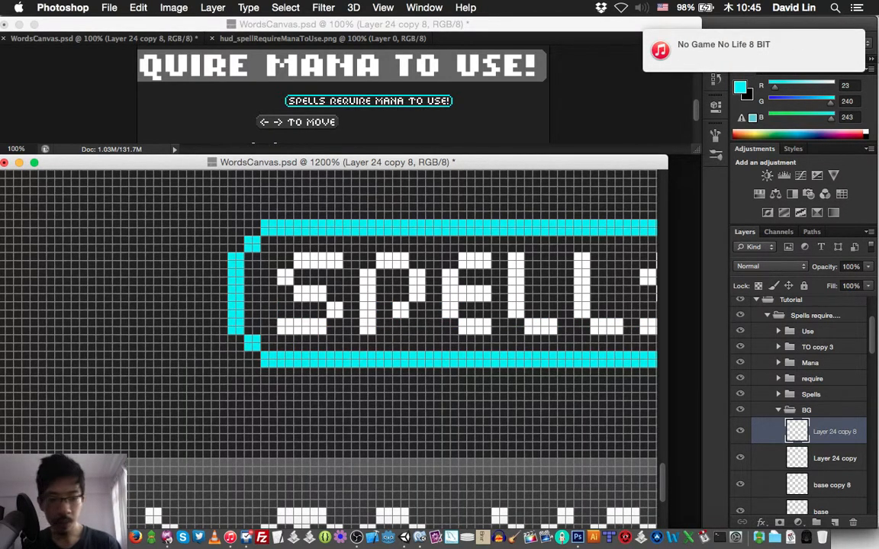
Merge the two line layers, base copy 8 and base into a single outline layer in the BG group.
scroll(801, 404, down, 5)
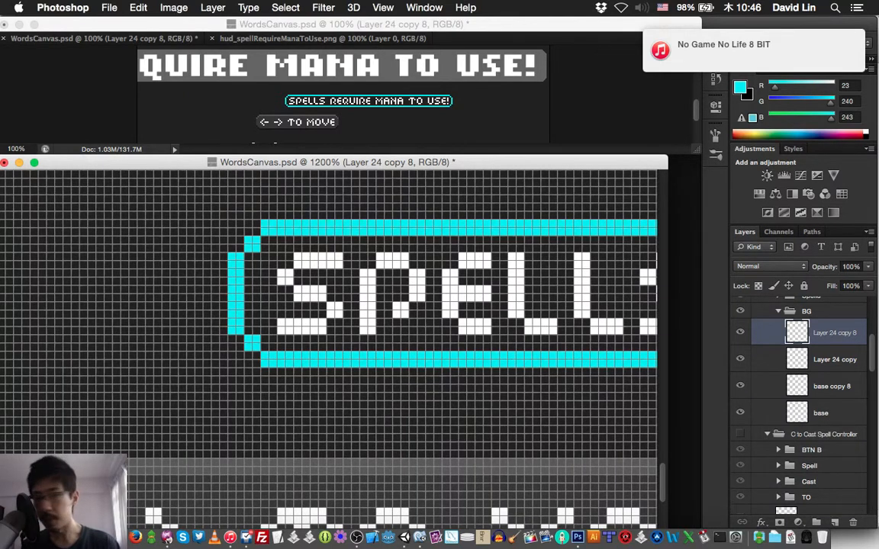
shift+click(821, 413)
key(super+e)
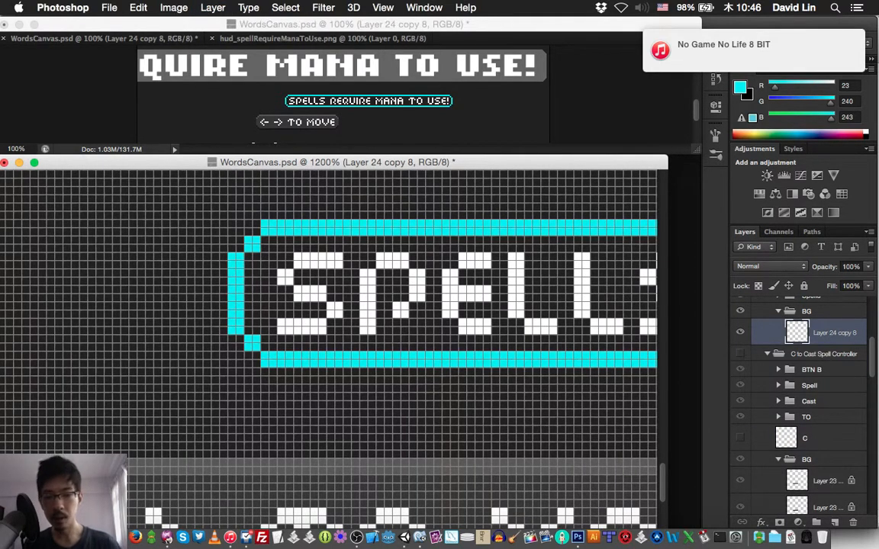
Add the missing inner corner pixels in cyan at both rounded ends of the outline.
click(265, 240)
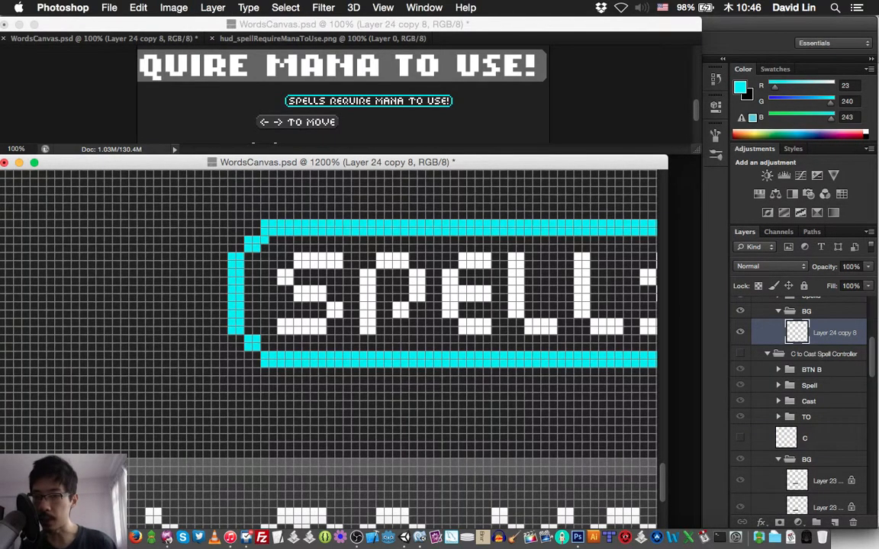
click(248, 256)
click(248, 331)
click(265, 347)
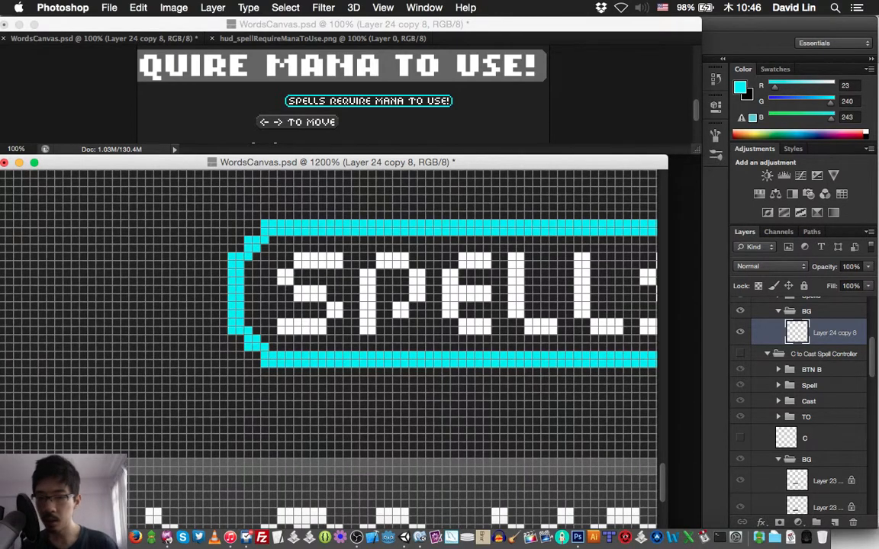
scroll(328, 321, right, 20)
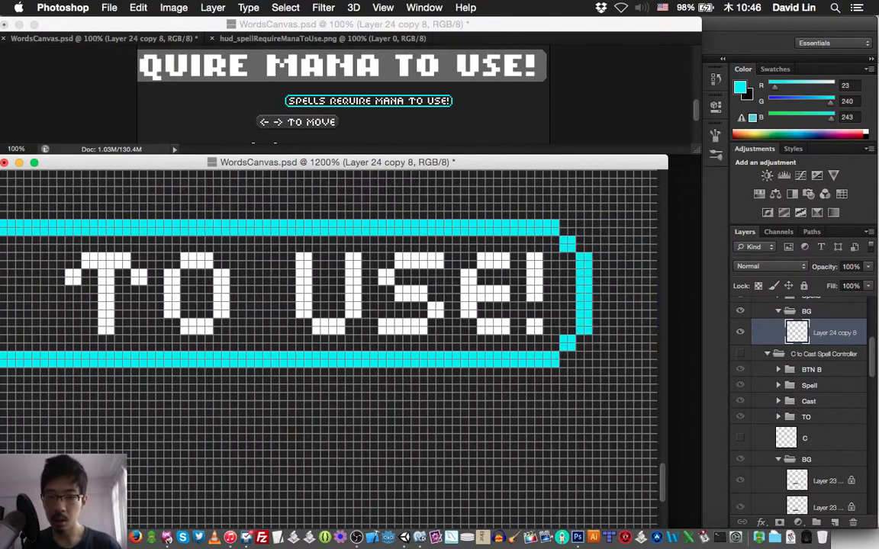
scroll(328, 320, right, 5)
click(463, 240)
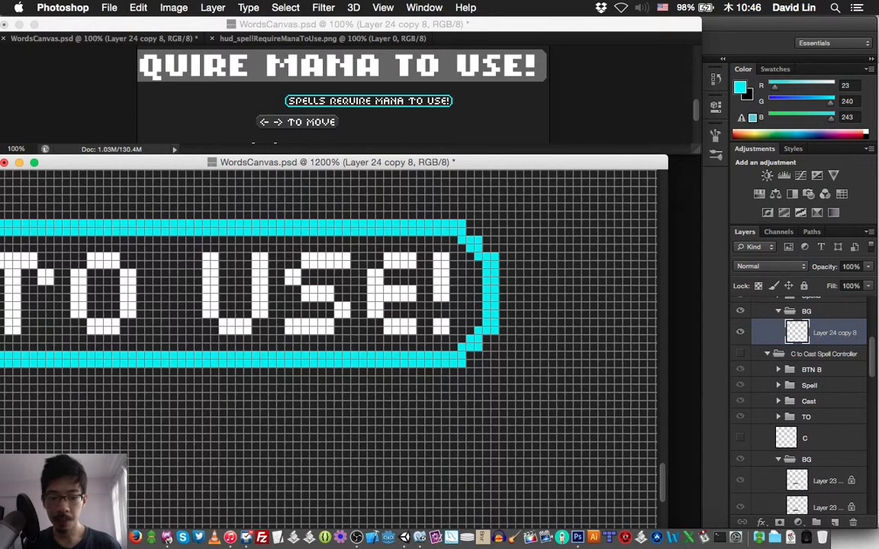
Fill the outline's interior with cyan behind the text and save the document.
click(458, 255)
key(super+s)
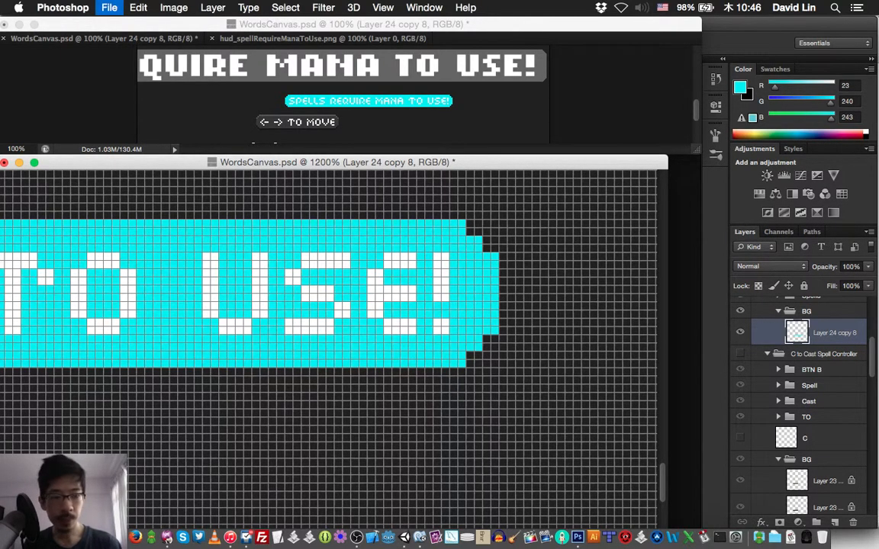
Lock the shape layer's transparent pixels and set up a 63 px brush in dark grey RGB 55, 55, 55.
key(slash)
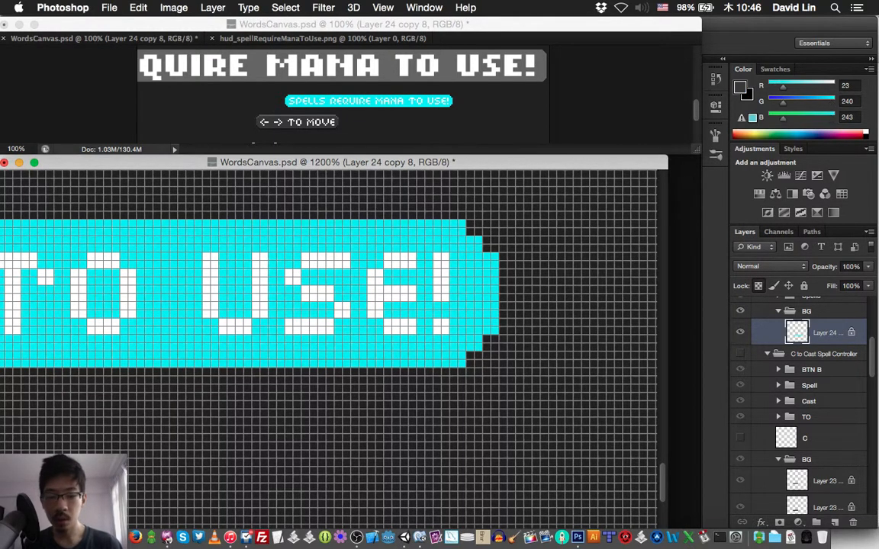
key(x)
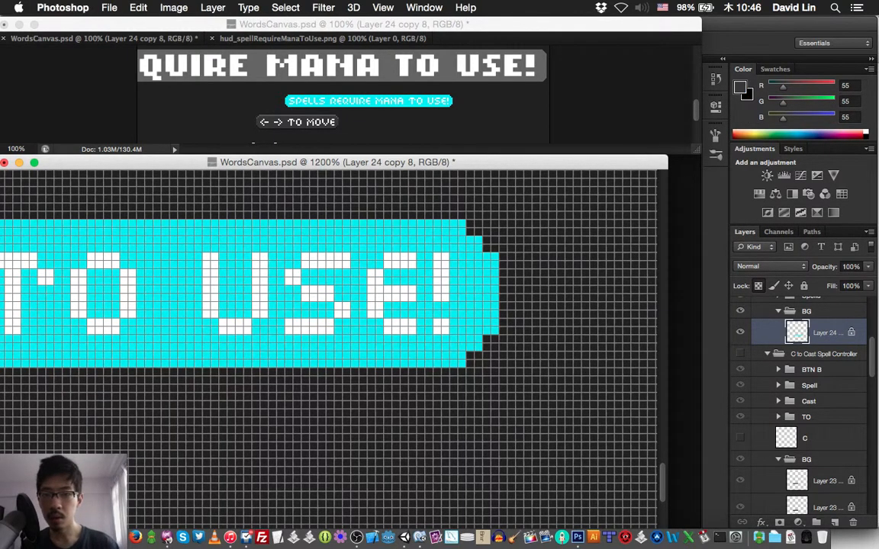
click(309, 102)
right_click(309, 103)
drag(323, 135, 363, 136)
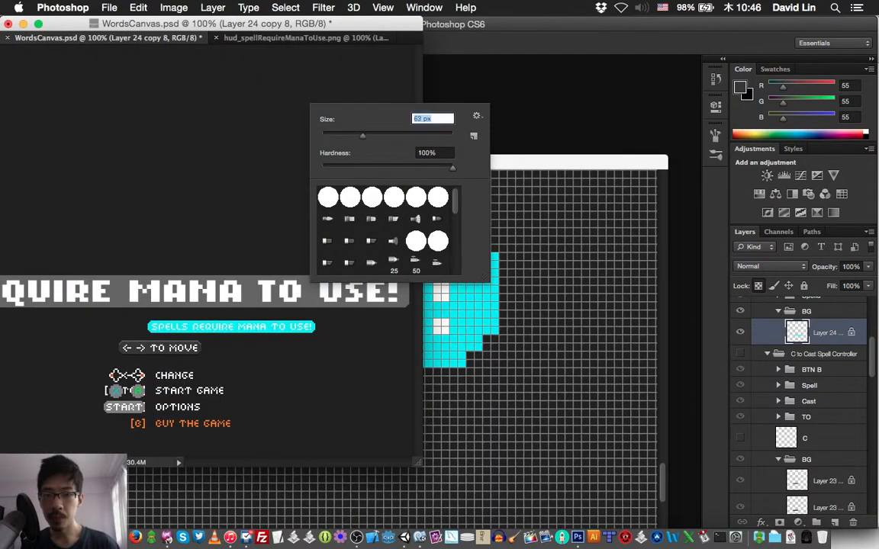
key(Return)
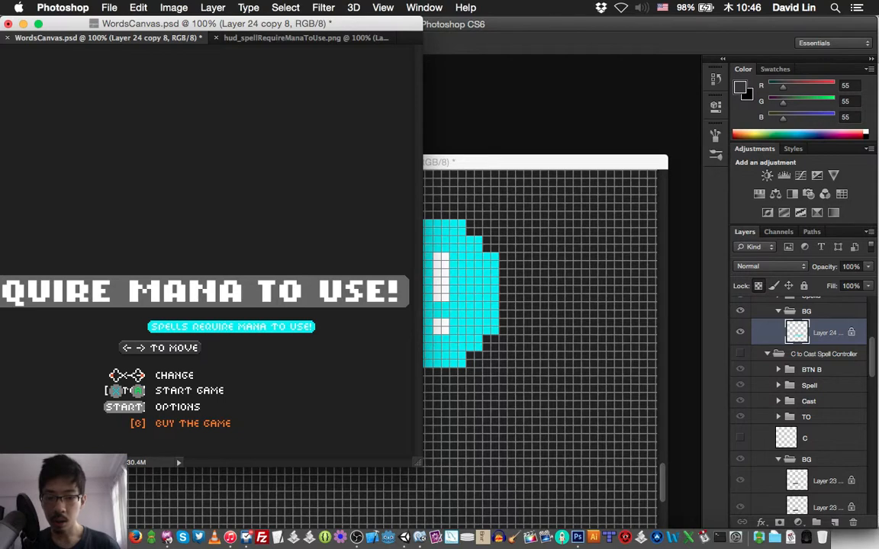
Resize the 100% document window to a wide strip and paint the whole cyan background shape dark grey.
drag(418, 462, 655, 132)
scroll(424, 80, down, 10)
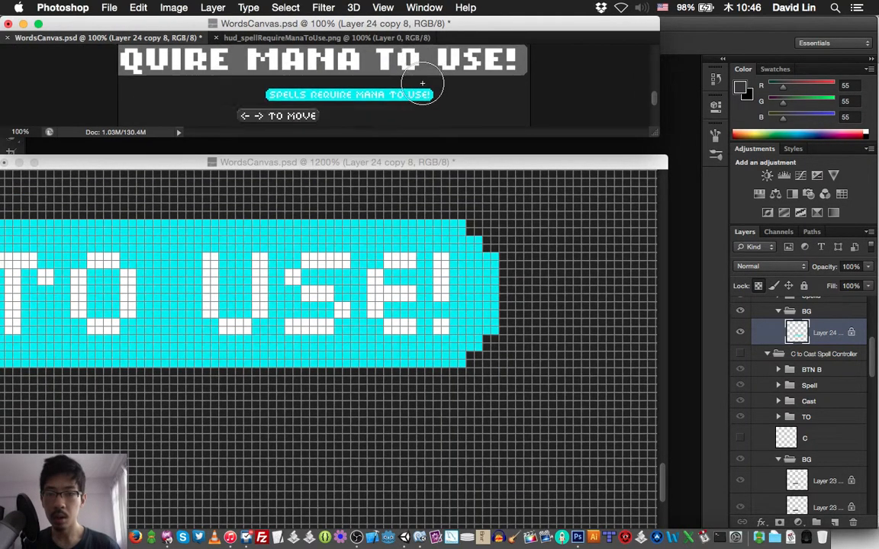
scroll(419, 90, up, 3)
scroll(417, 93, up, 2)
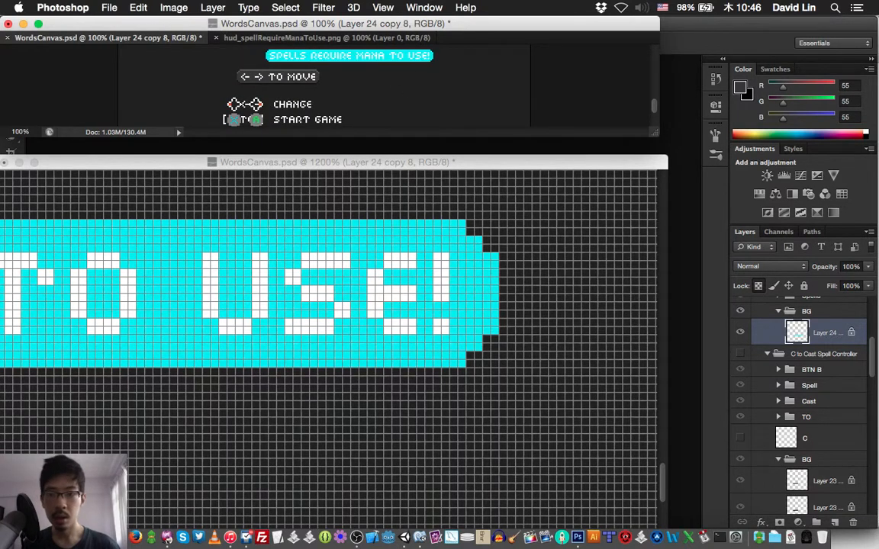
scroll(402, 94, up, 2)
mouse_move(248, 65)
mouse_down()
mouse_move(398, 79)
mouse_move(412, 70)
mouse_up()
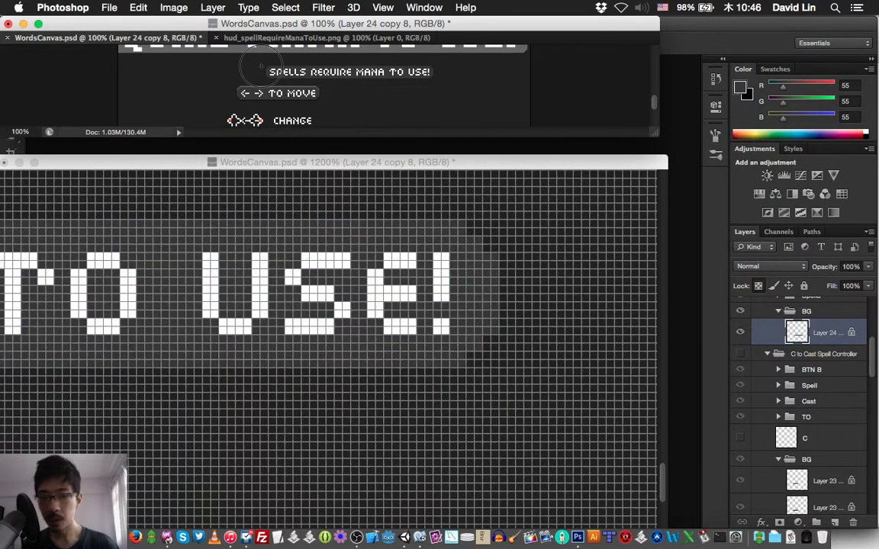
Duplicate the grey background layer, place the copy beneath the original, and shift it up 2 pixels.
key(super+j)
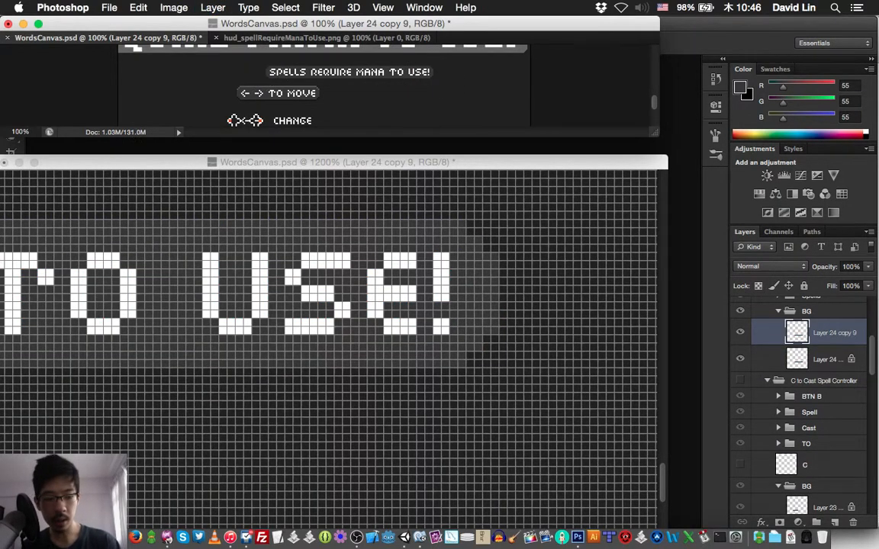
key(super+bracketleft)
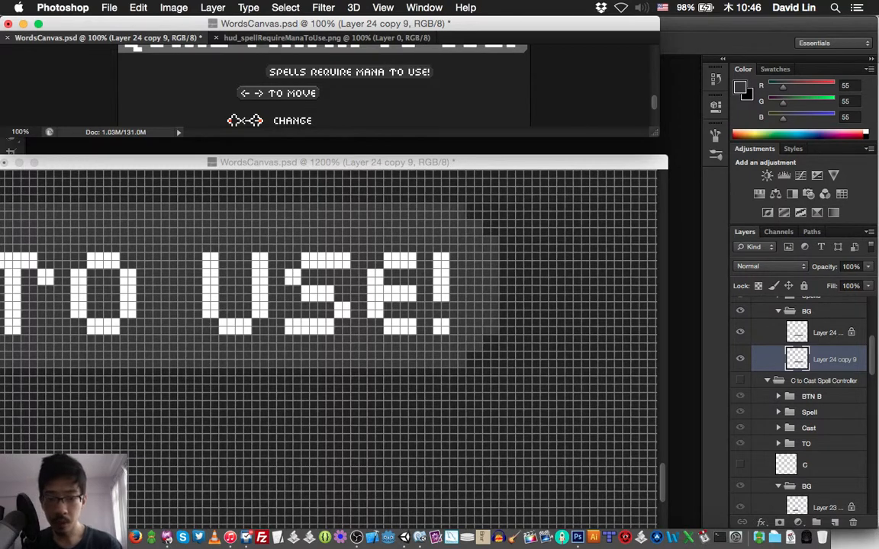
scroll(328, 344, down, 5)
scroll(328, 343, left, 10)
scroll(329, 343, up, 2)
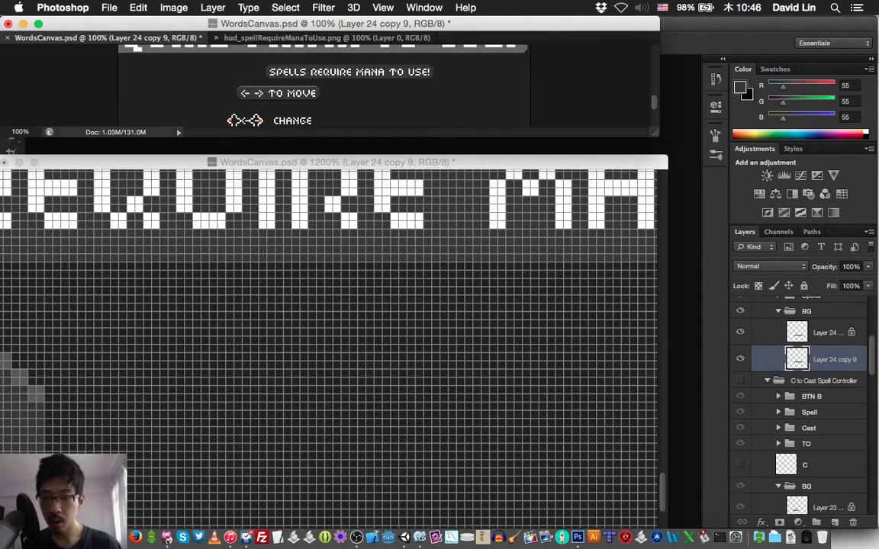
Sample the highlight grey RGB 88, 88, 88, lock the lower background copy's transparent pixels, and recolour it with that grey.
scroll(328, 343, left, 5)
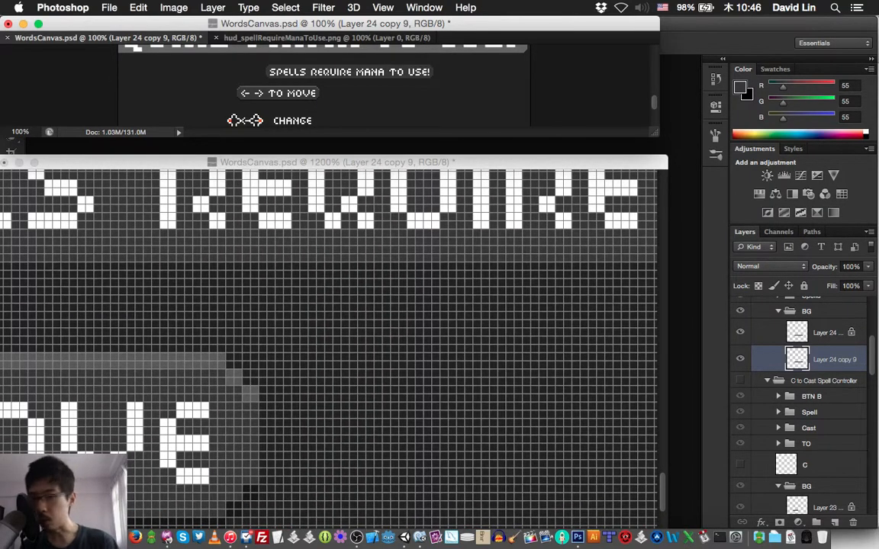
alt+click(234, 377)
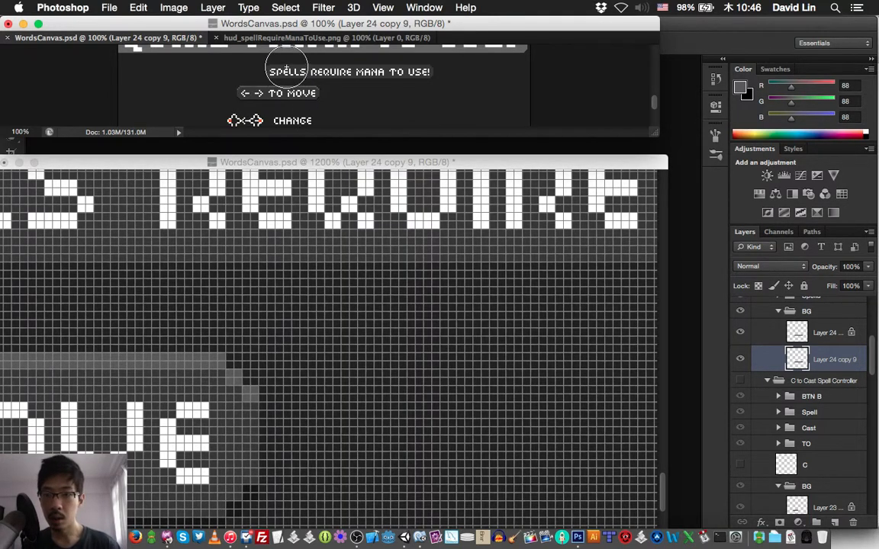
key(super+z)
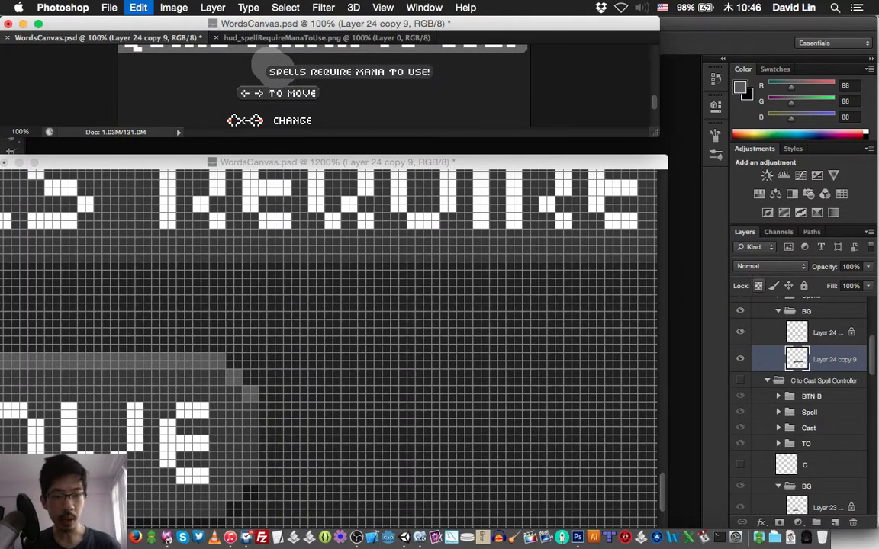
click(758, 286)
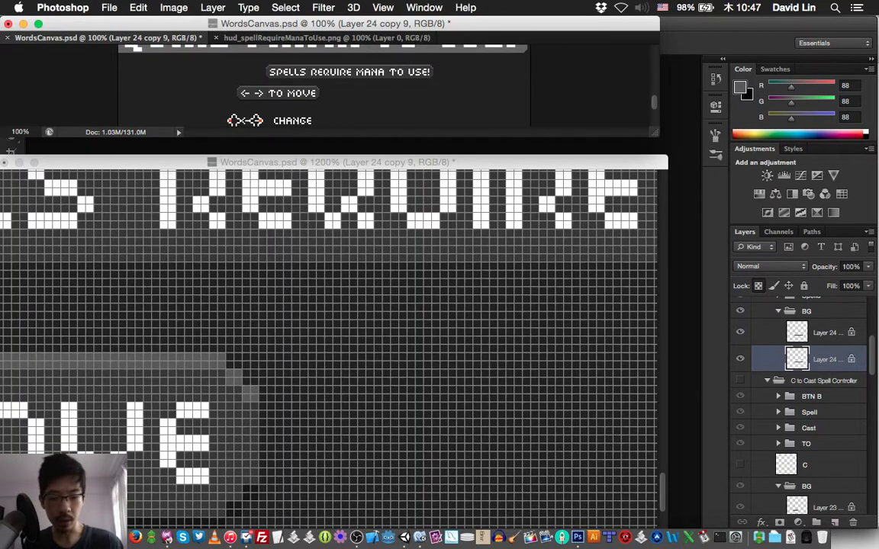
Duplicate the light grey layer, shift the copy down as a bottom edge, recolour it sampled RGB 22, 22, 22, and save.
key(super+j)
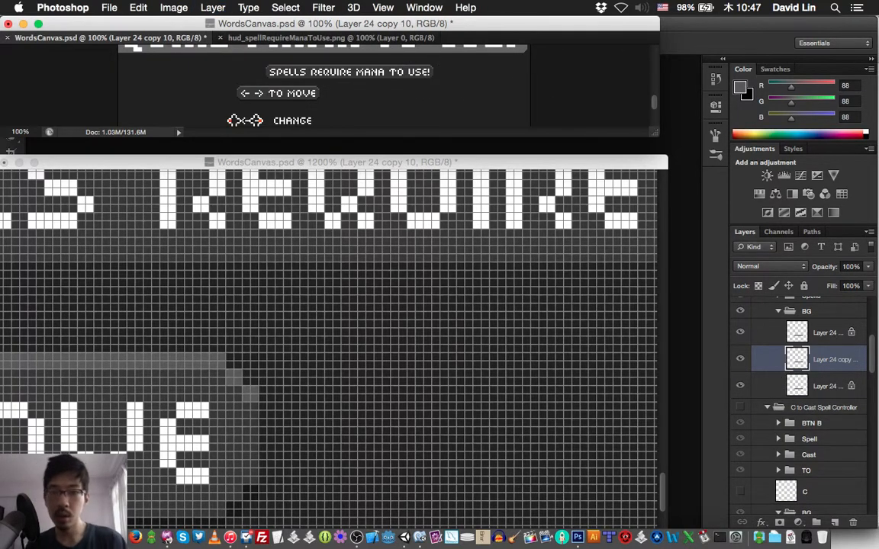
scroll(328, 347, down, 2)
scroll(328, 348, left, 3)
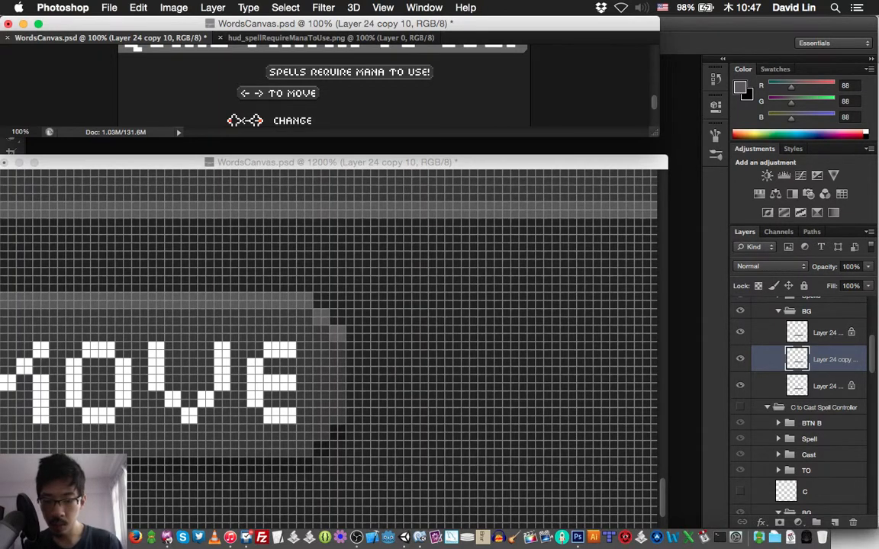
alt+click(321, 449)
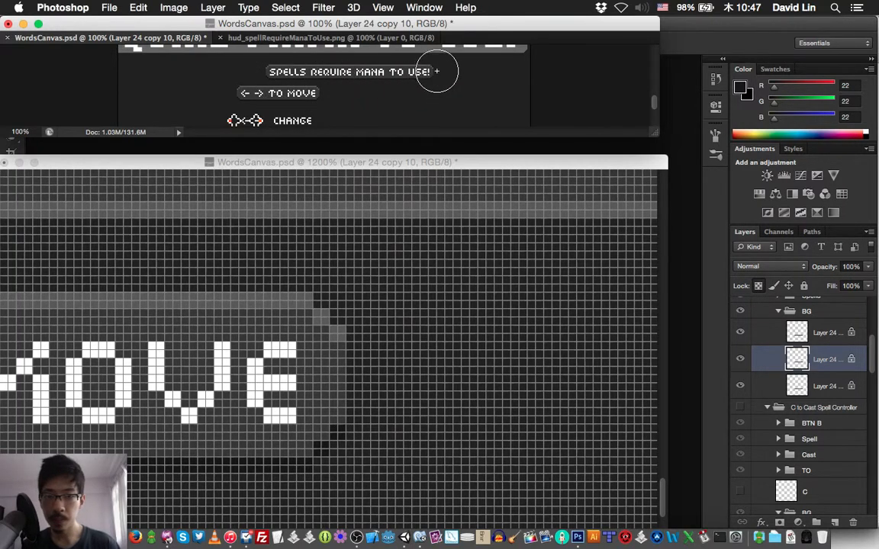
key(super+s)
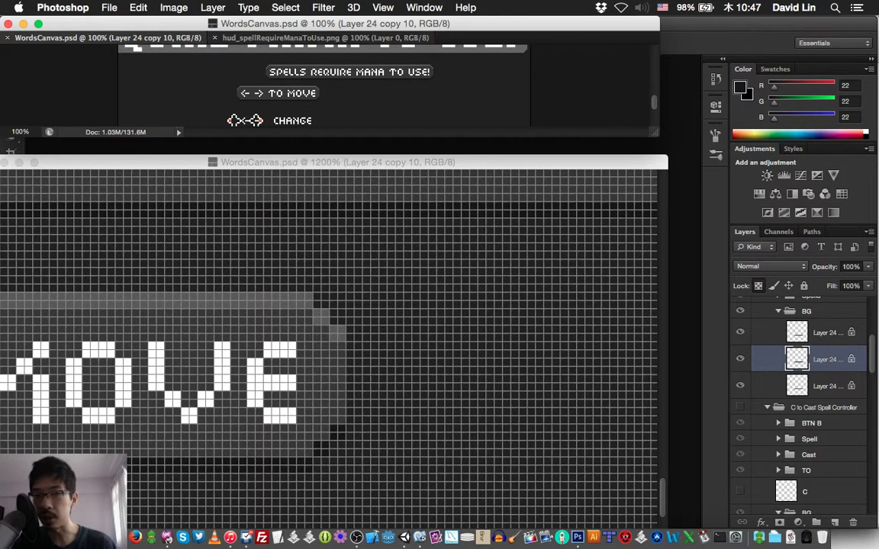
Close hud_spellRequireManaToUse.png and rearrange the 100% and 1200% WordsCanvas.psd windows lower on the workspace.
click(215, 38)
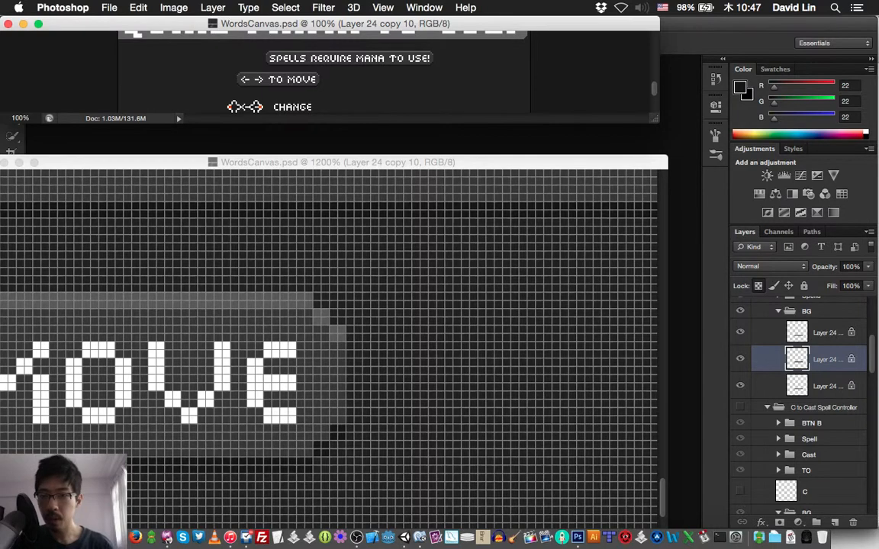
drag(335, 163, 381, 187)
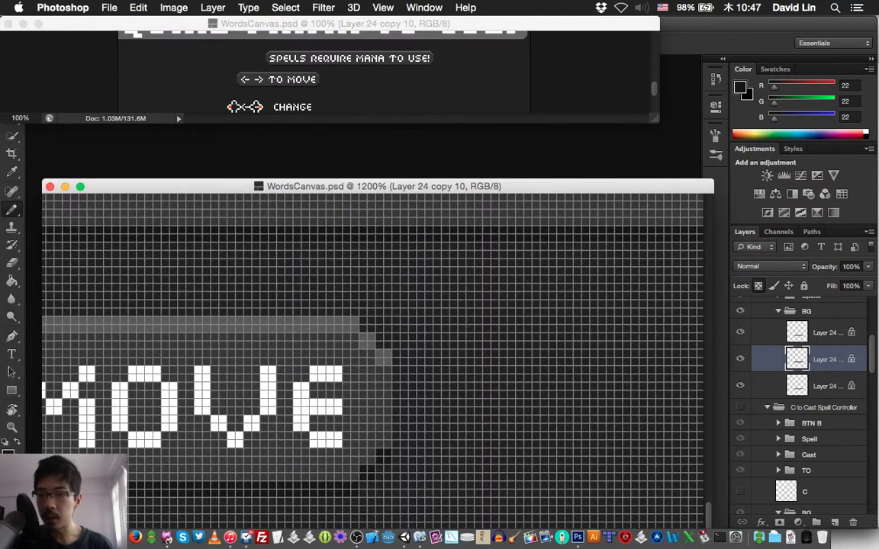
drag(366, 24, 367, 73)
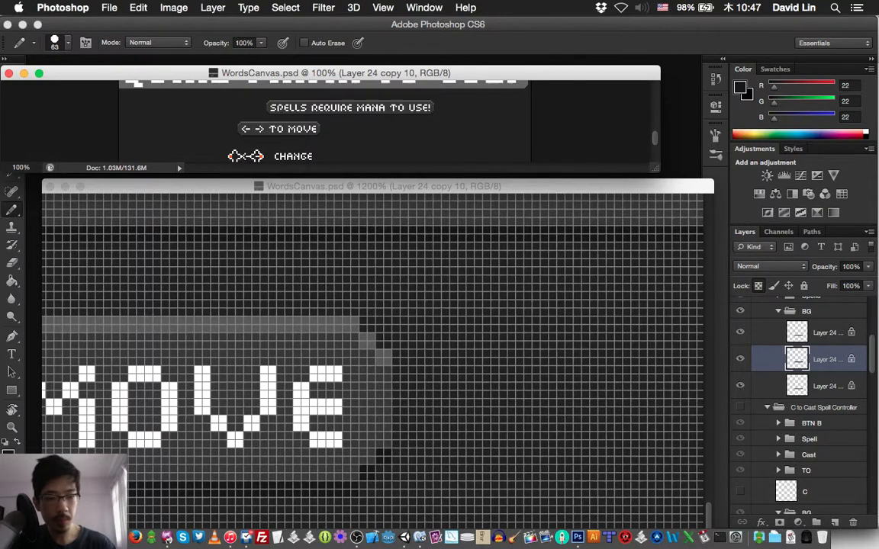
Collapse the "Spells require...." and "C to Cast Spell Controller" groups and hide the "Spells require...." group.
scroll(801, 405, up, 8)
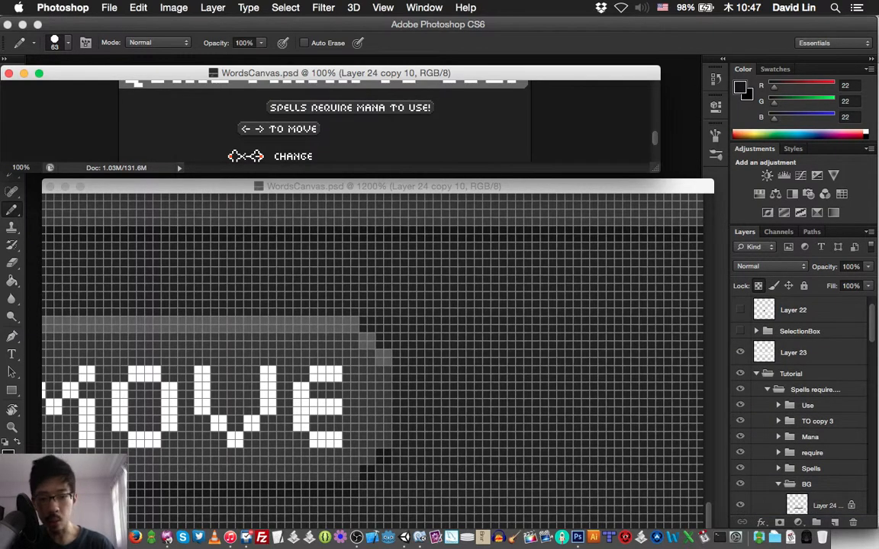
click(767, 389)
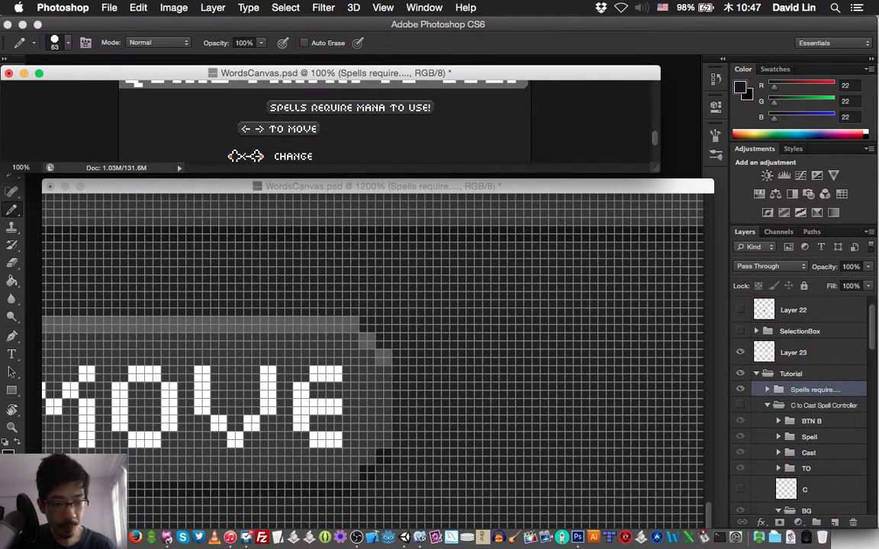
click(767, 406)
click(739, 390)
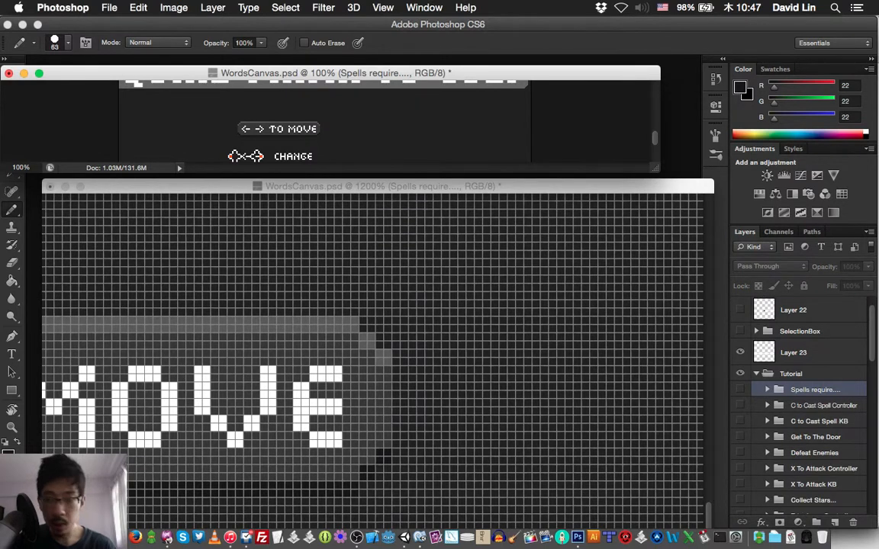
Select the "<--> TO MOVE KB" group inside the Tutorial group.
scroll(801, 405, down, 5)
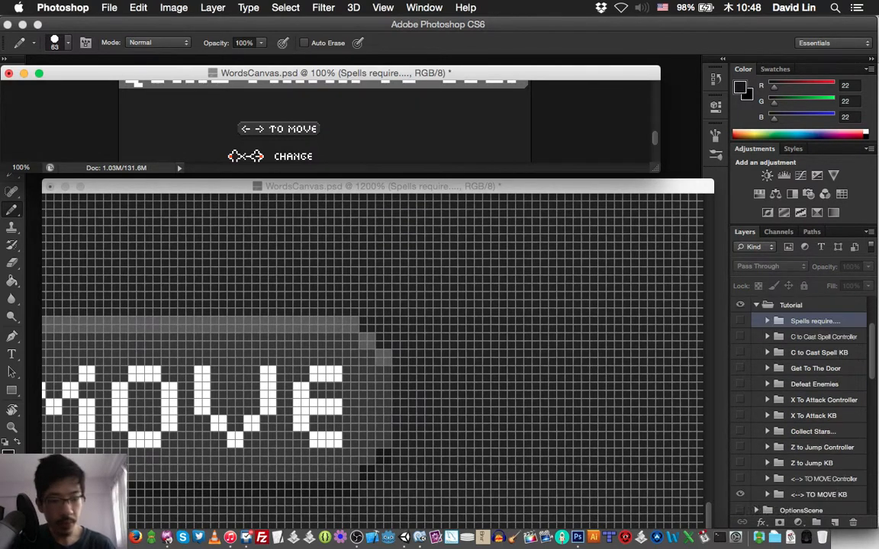
click(819, 430)
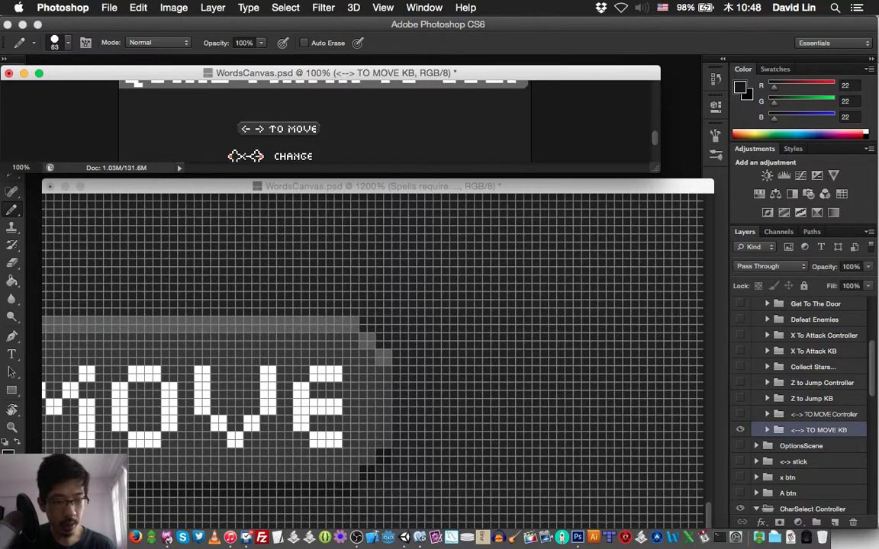
scroll(819, 430, up, 5)
scroll(801, 404, down, 2)
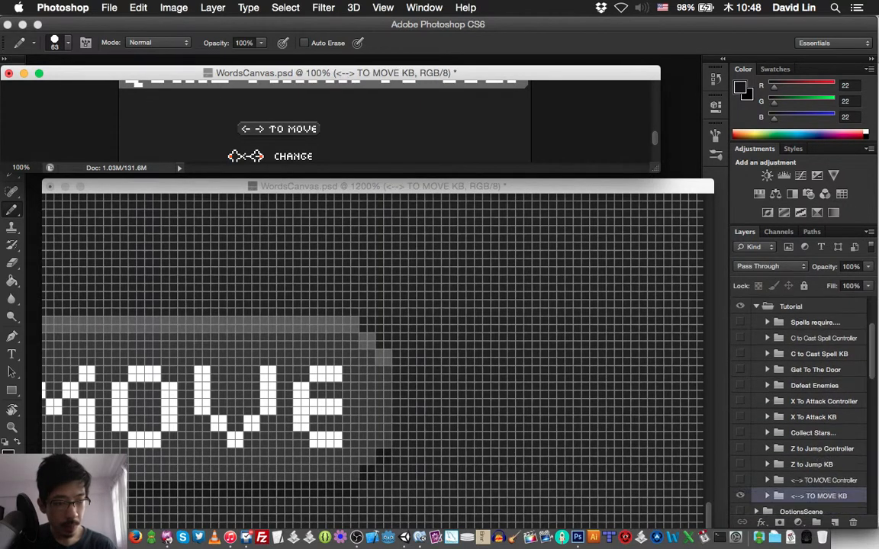
scroll(801, 404, down, 2)
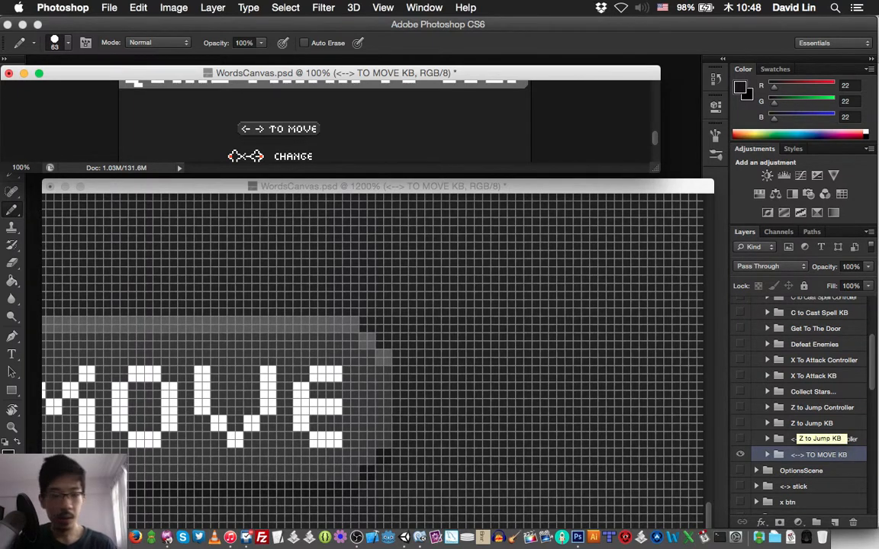
Measure the TO MOVE label with a 48 px high fixed-size marquee, trying widths of 96 px and 124 px.
key(m)
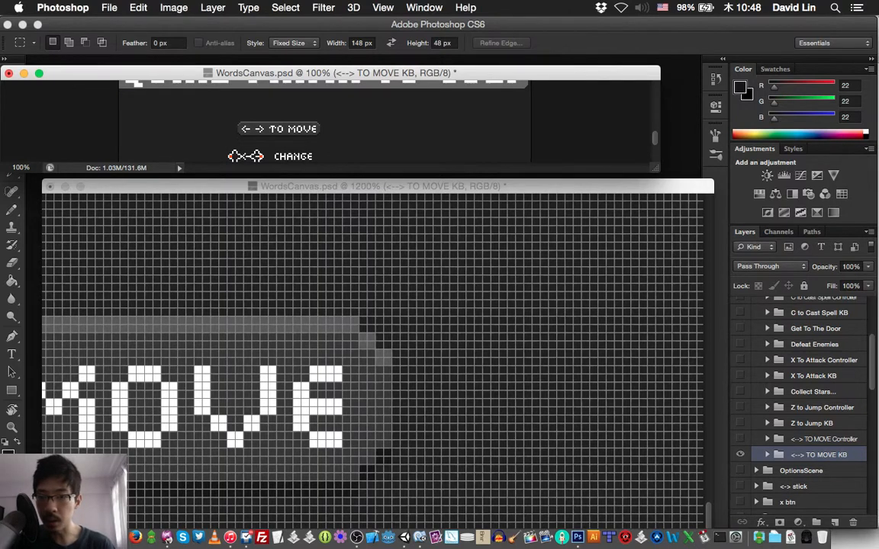
click(236, 119)
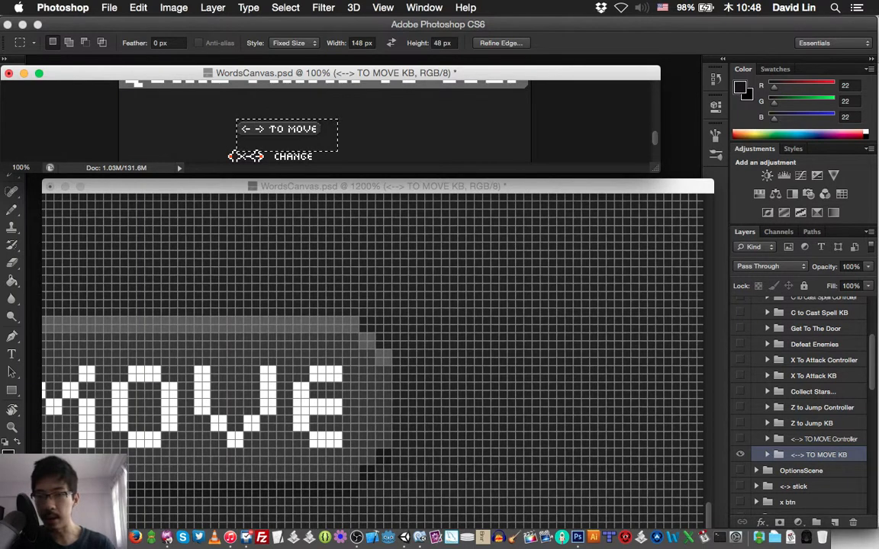
triple_click(358, 42)
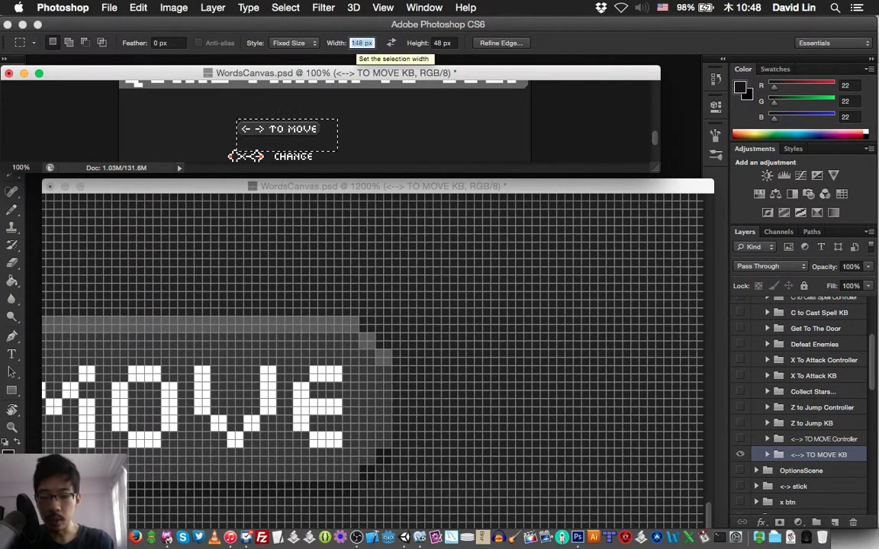
text(96)
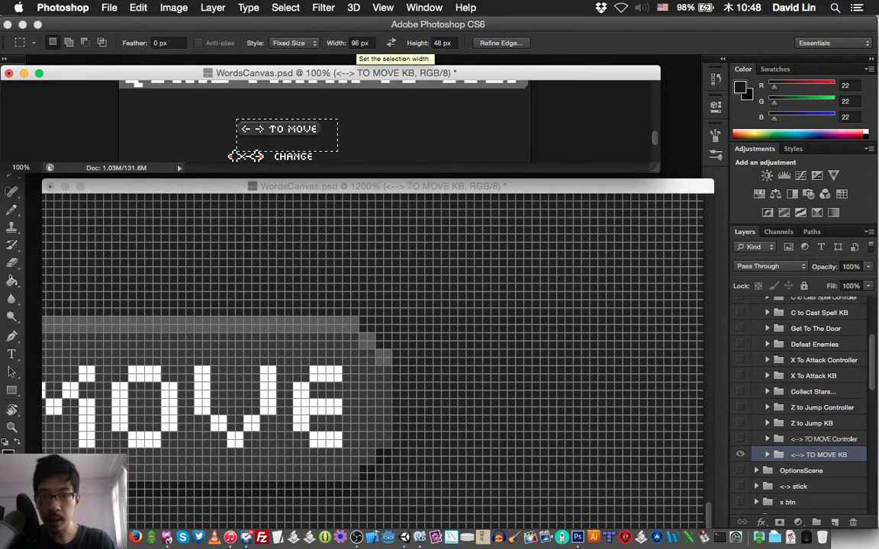
key(Return)
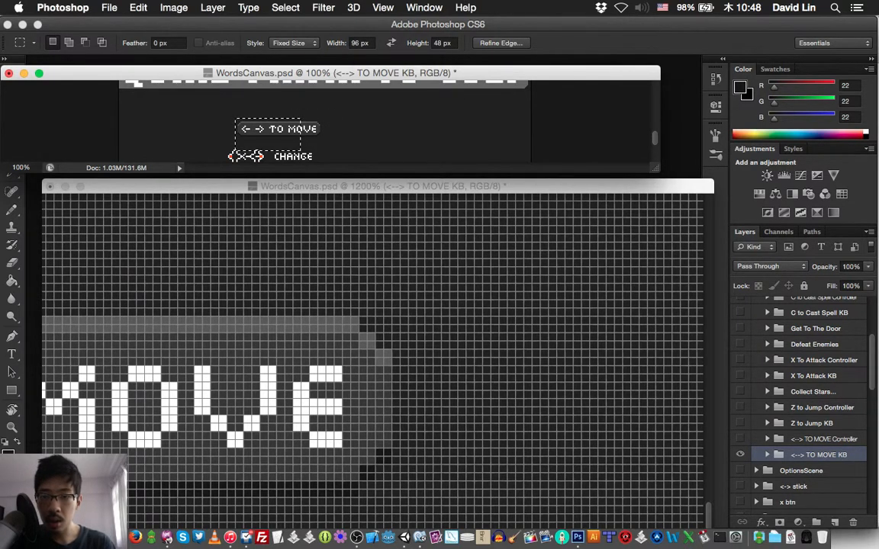
double_click(357, 43)
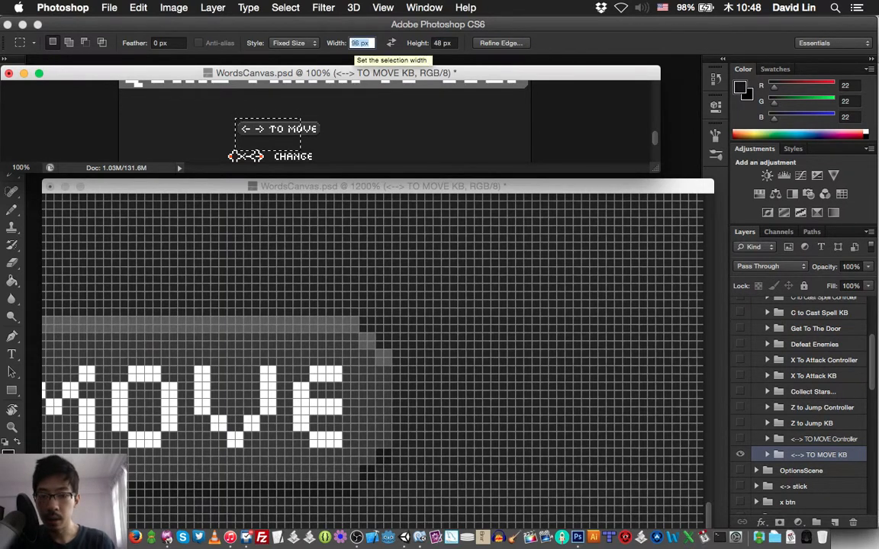
text(124)
key(Return)
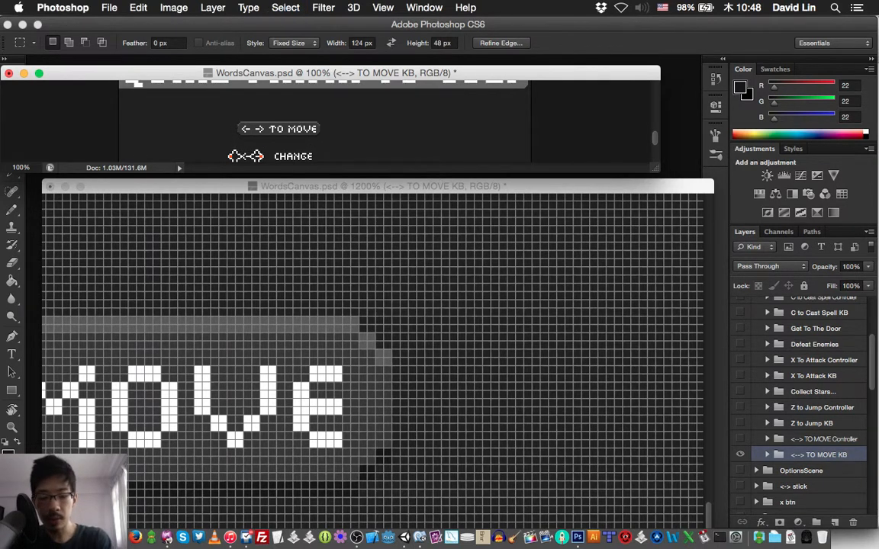
Create a new document 124 pixels wide and 24 pixels high.
key(super+n)
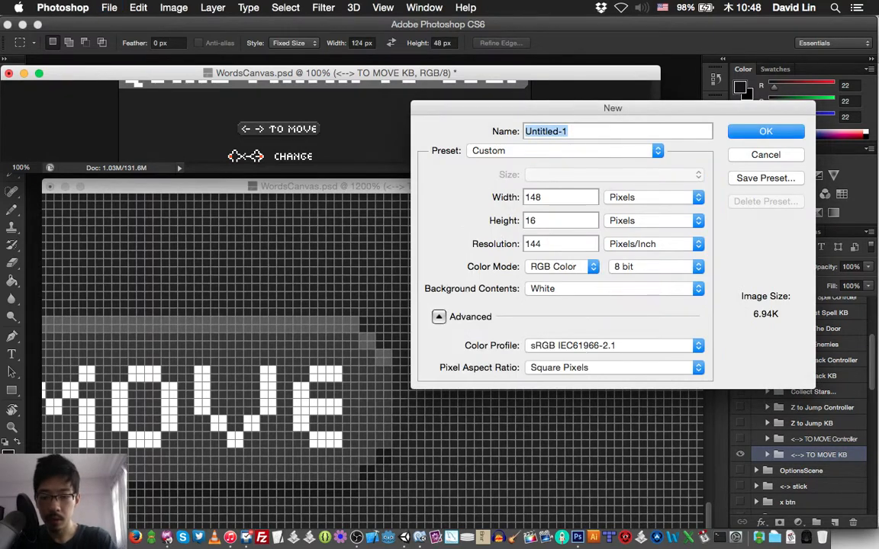
key(Tab)
text(124)
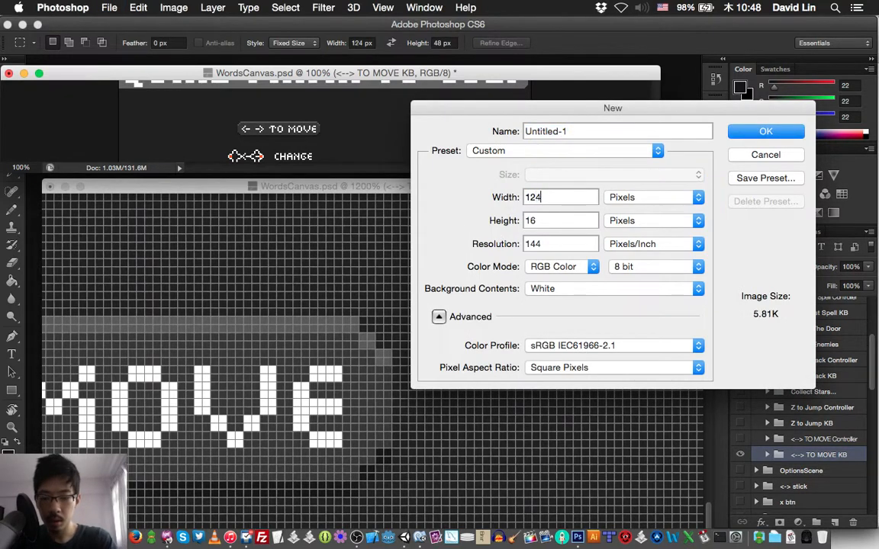
key(Tab)
text(24)
key(Return)
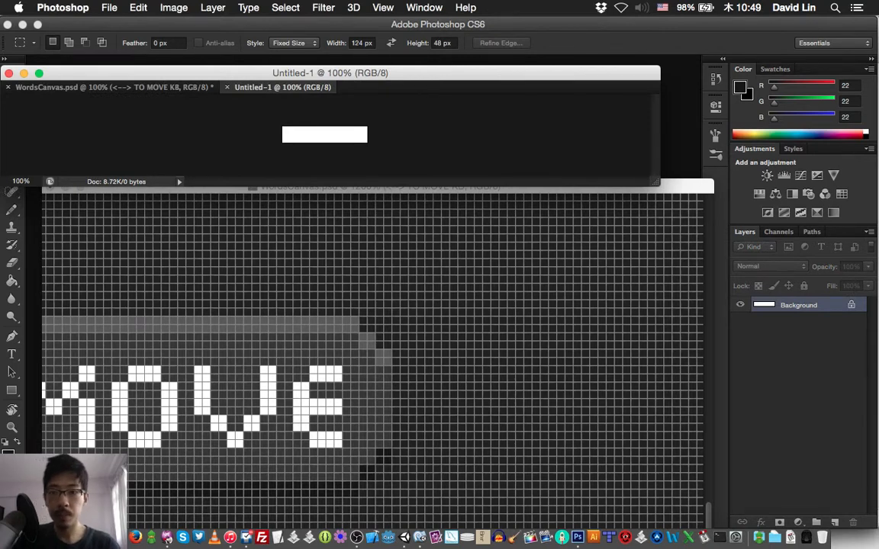
Return to WordsCanvas.psd and copy the "<--> TO MOVE KB" group into the new Untitled-1 document.
key(ctrl+Tab)
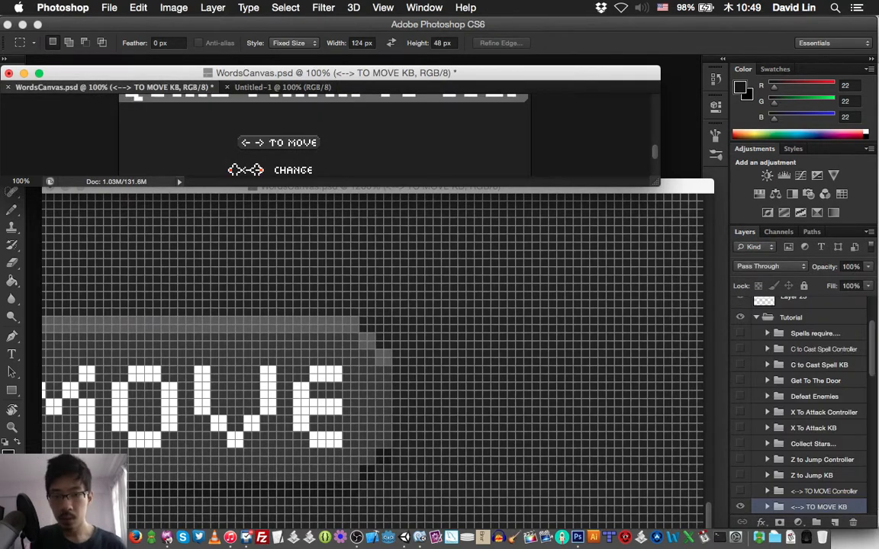
key(v)
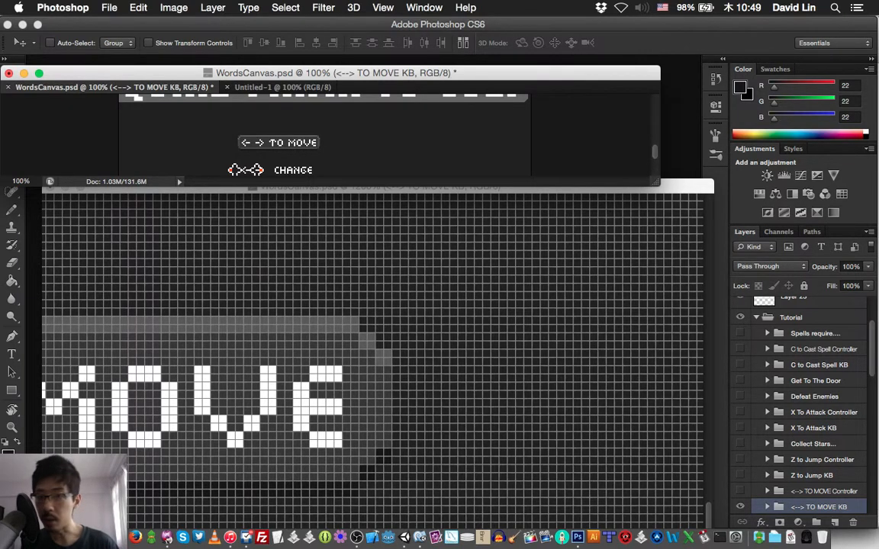
drag(297, 143, 320, 135)
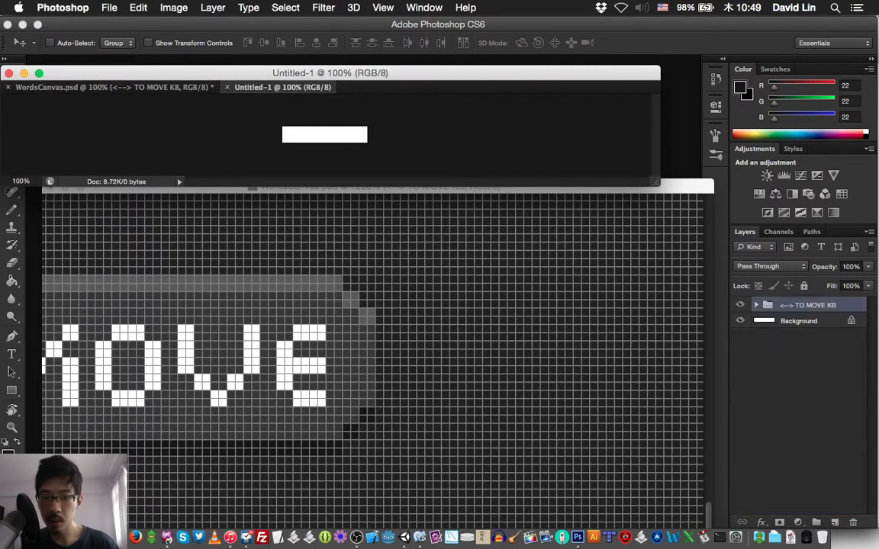
Float the Untitled-1 document in its own window and nudge the TO MOVE label 2 pixels right to centre it.
drag(320, 87, 321, 161)
key(super+equal)
key(super+equal)
key(super+equal)
key(super+equal)
key(super+equal)
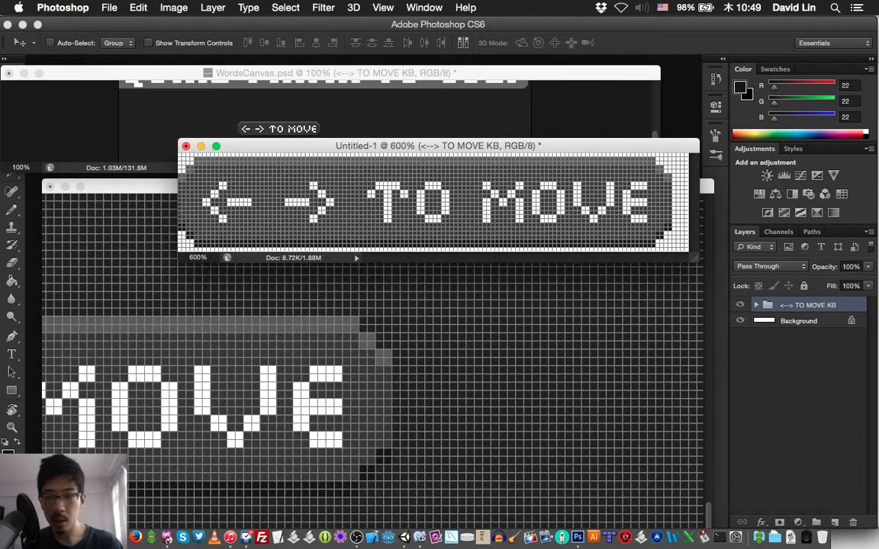
key(Right)
key(Right)
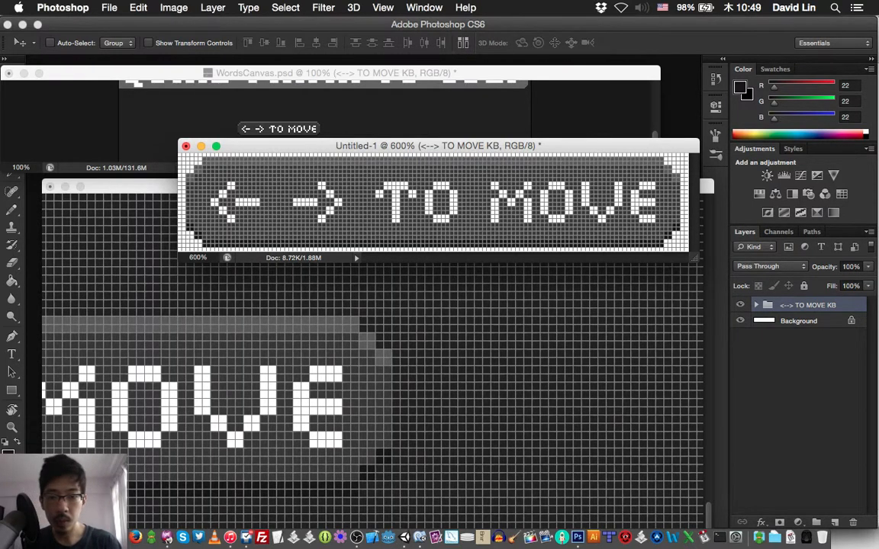
Hide the Background layer and begin saving the document, creating a FirstPlayScene folder inside the Layout folder.
click(740, 321)
key(ctrl+alt+shift+s)
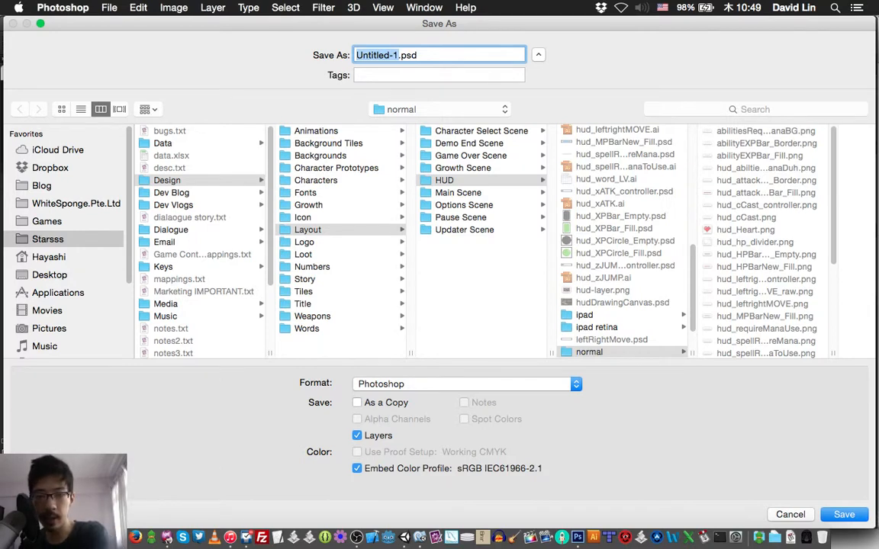
click(309, 229)
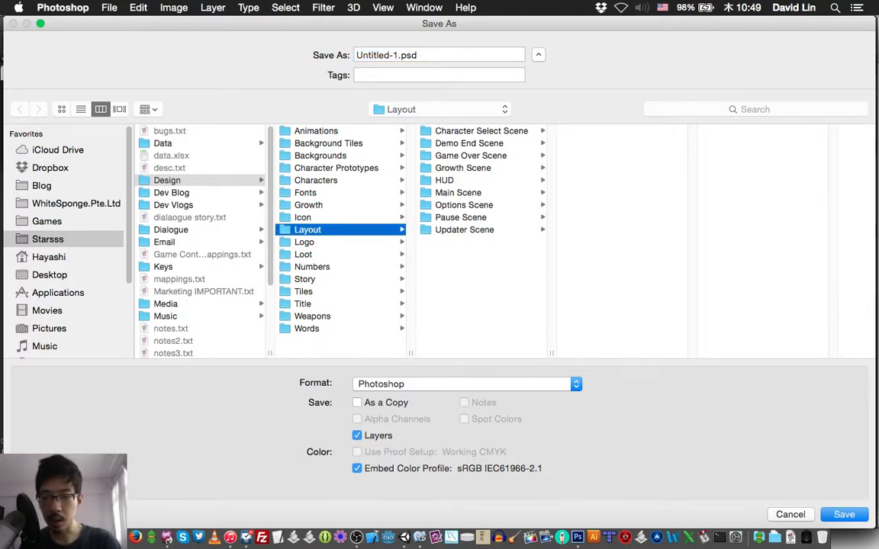
key(shift+super+n)
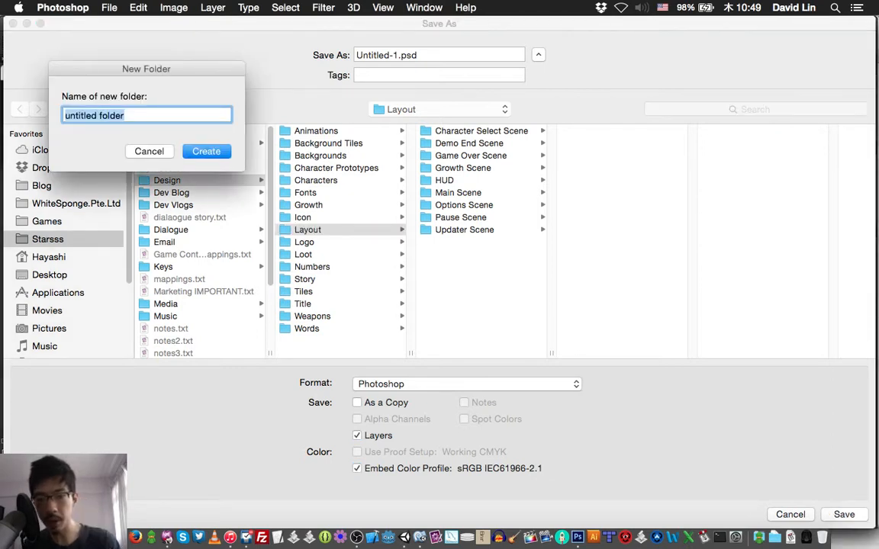
text(FirstPlaySc)
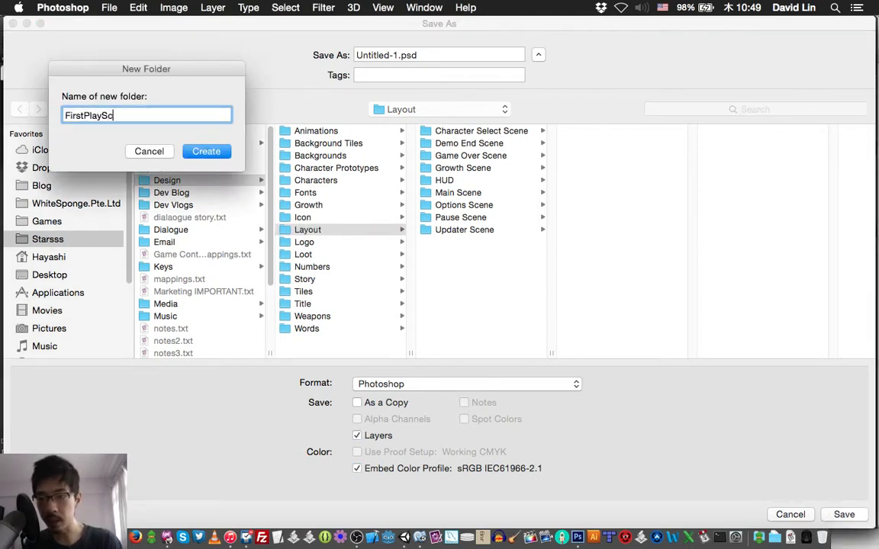
text(ene)
key(Return)
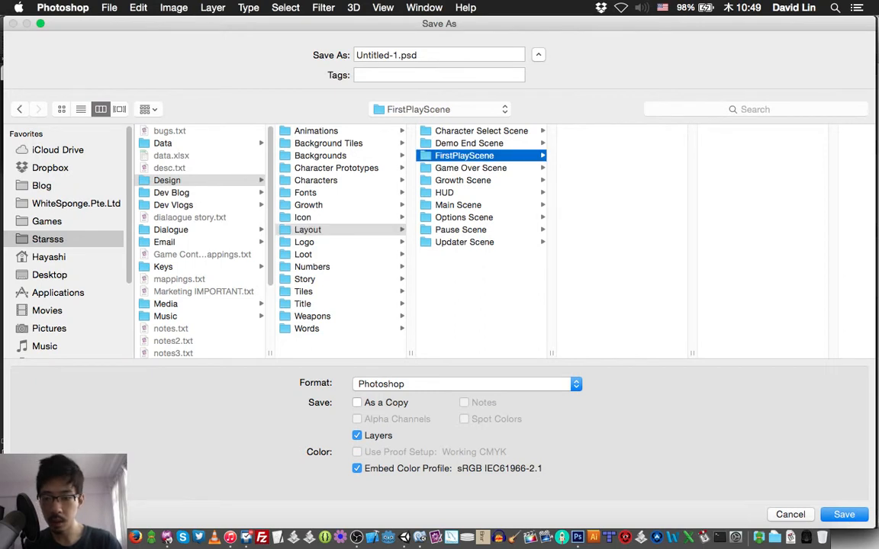
Create 1x and 2x subfolders inside the FirstPlayScene folder.
key(shift+super+n)
text(1x)
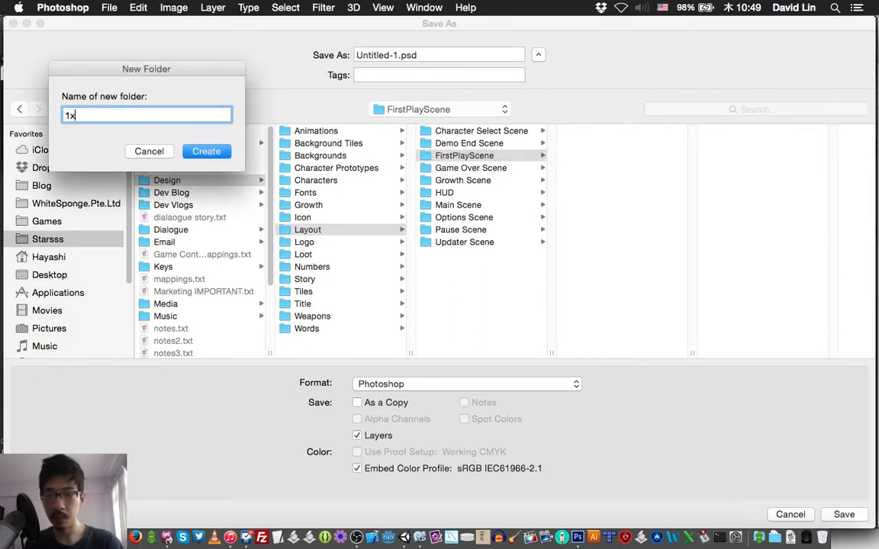
key(Return)
key(Left)
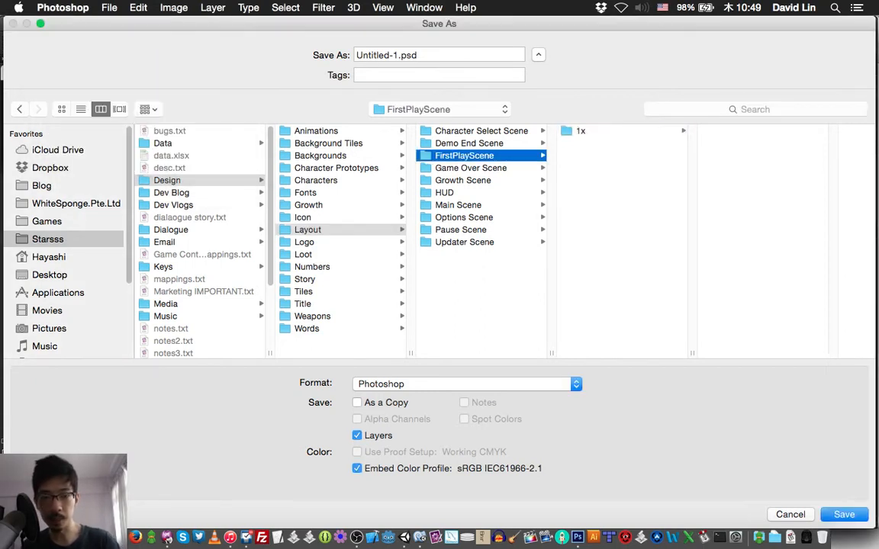
key(shift+super+n)
text(2x)
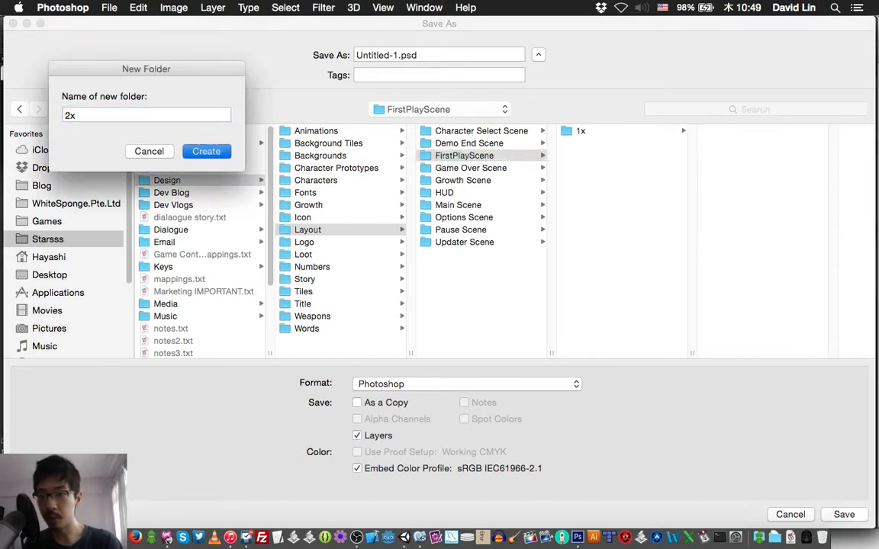
key(Return)
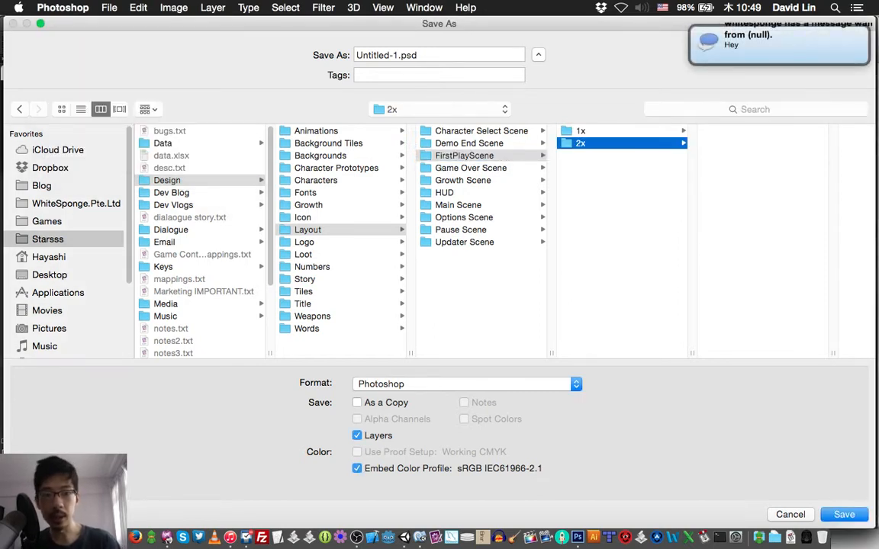
key(Left)
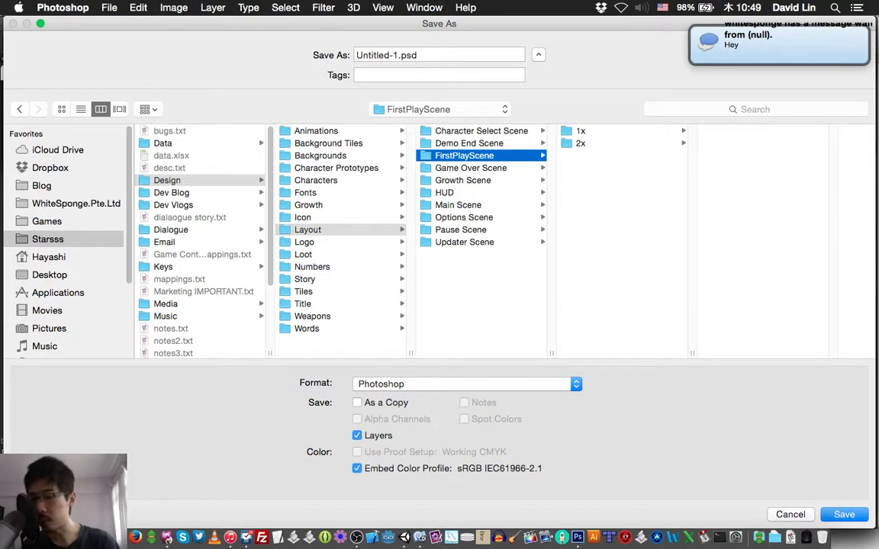
Check the new chat message in Colloquy, return to Photoshop and create a 4x subfolder inside FirstPlayScene.
click(166, 537)
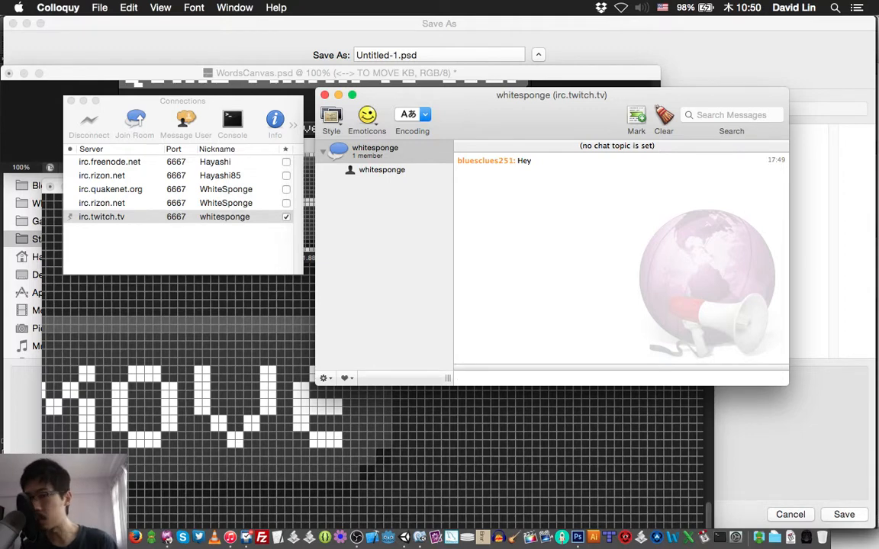
key(super+Tab)
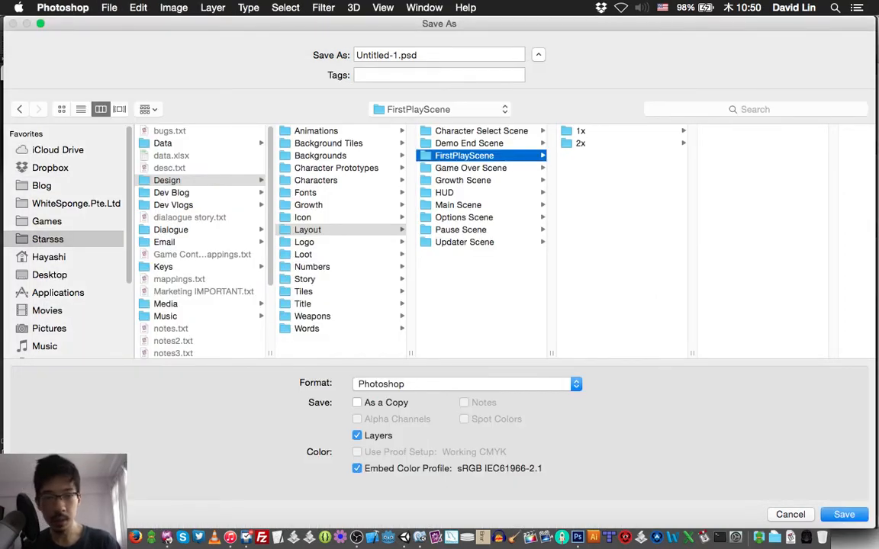
key(super+shift+n)
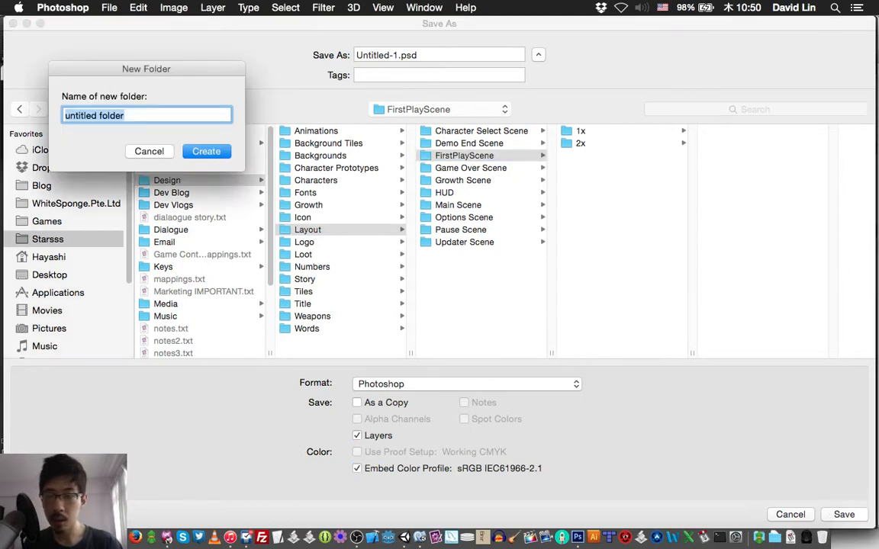
text(4x)
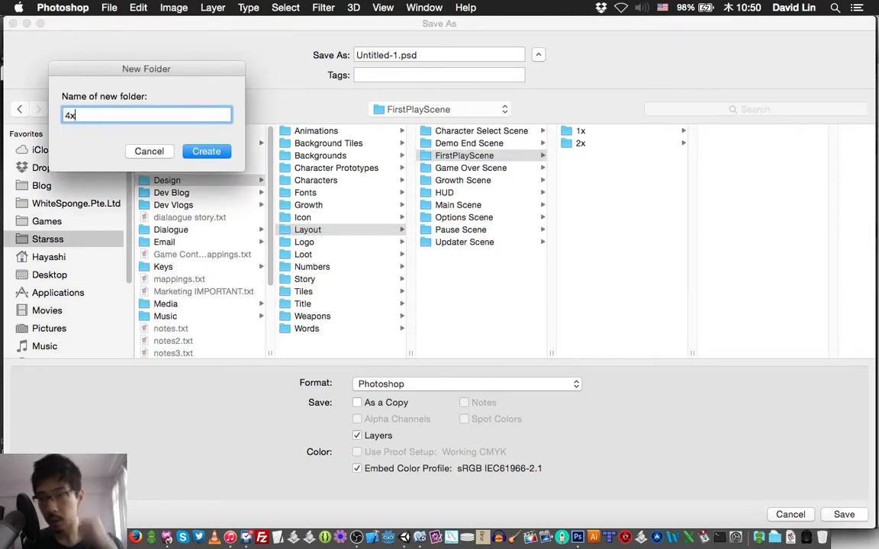
key(Return)
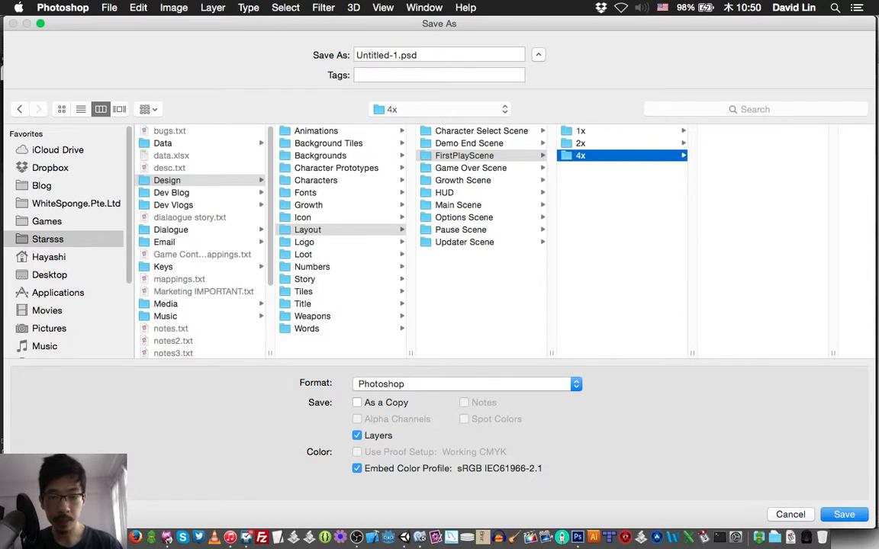
key(Left)
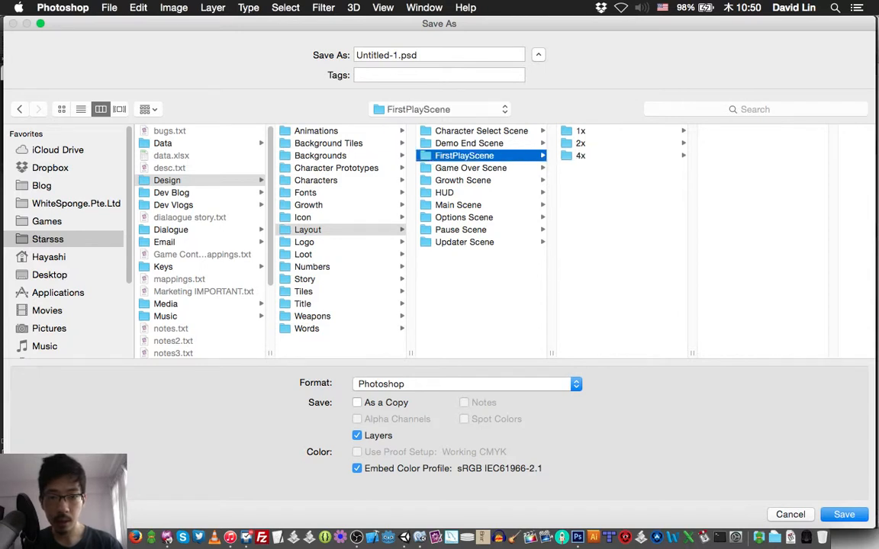
Consult the file names in the HUD folder, and save the document in Photoshop format as hud_leftrightMOVE.psd in FirstPlayScene.
key(Down)
key(Down)
key(Down)
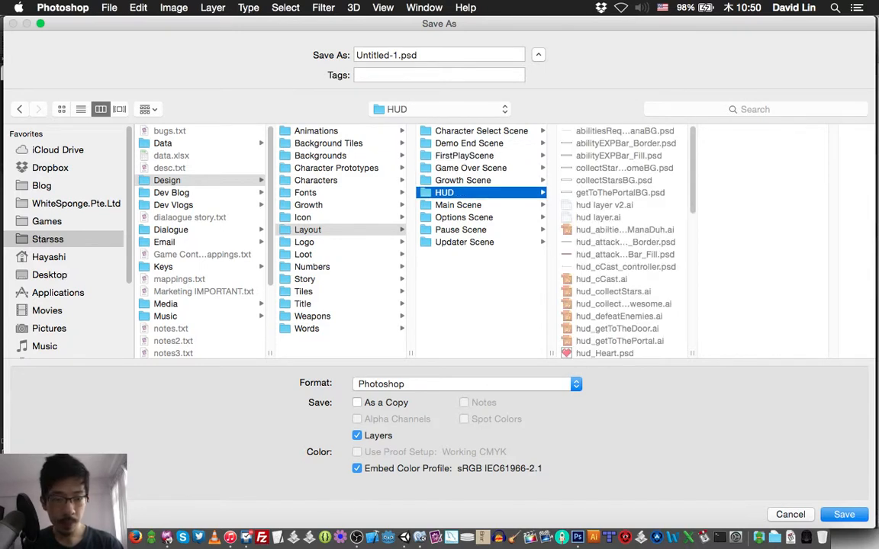
scroll(637, 240, down, 10)
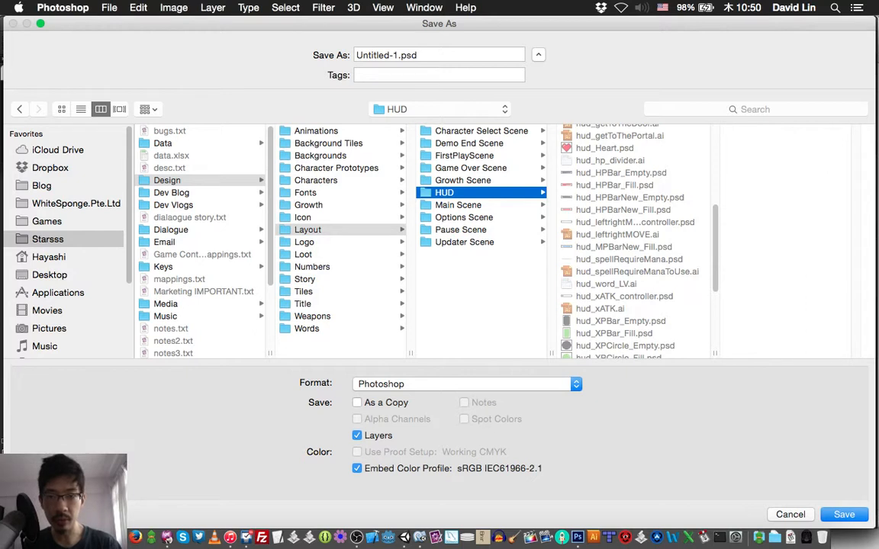
drag(399, 55, 355, 55)
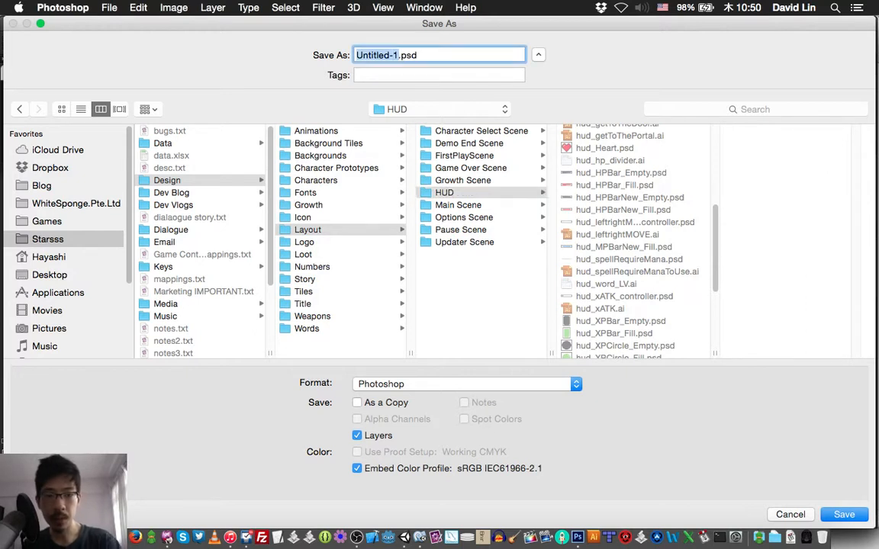
text(hud_leftright)
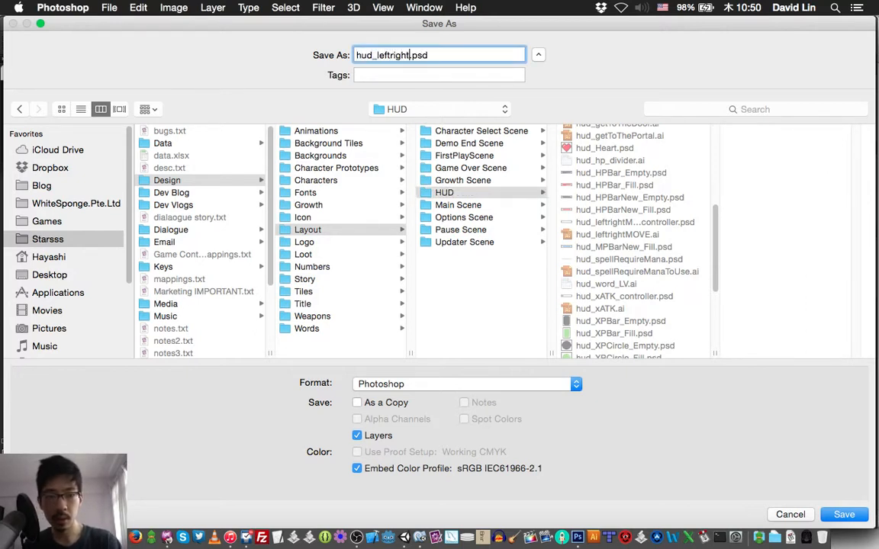
text(MOVE)
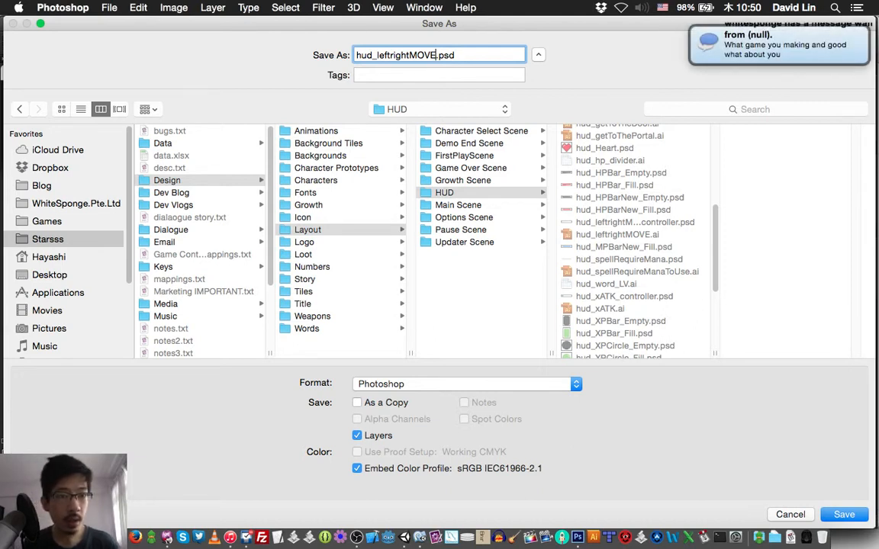
drag(715, 354, 739, 353)
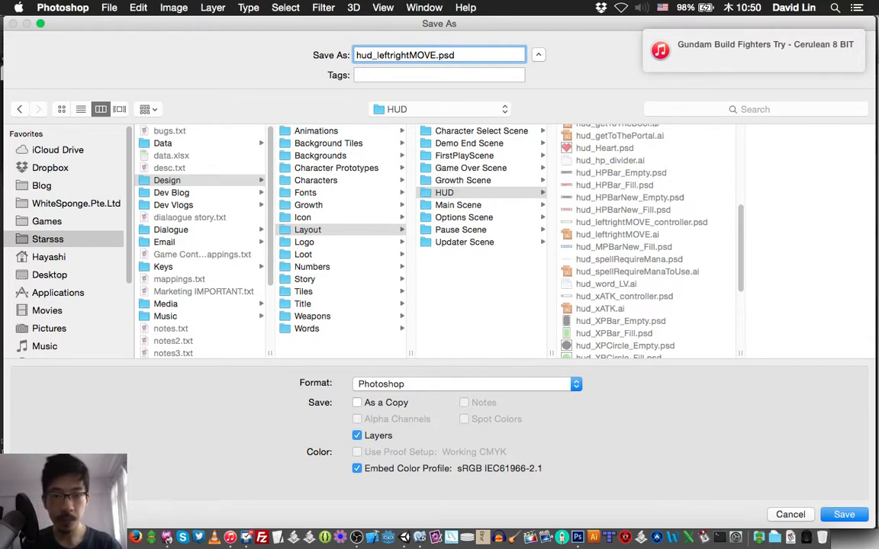
click(465, 156)
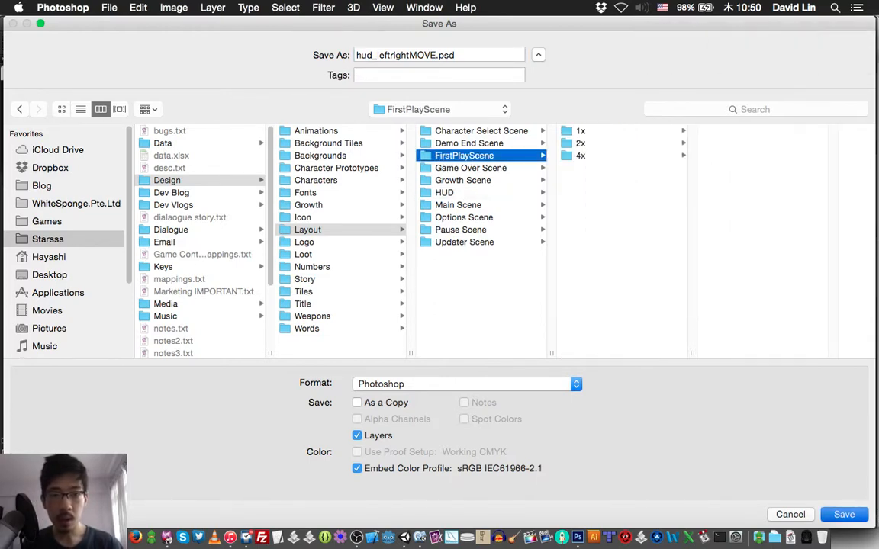
key(Return)
key(Return)
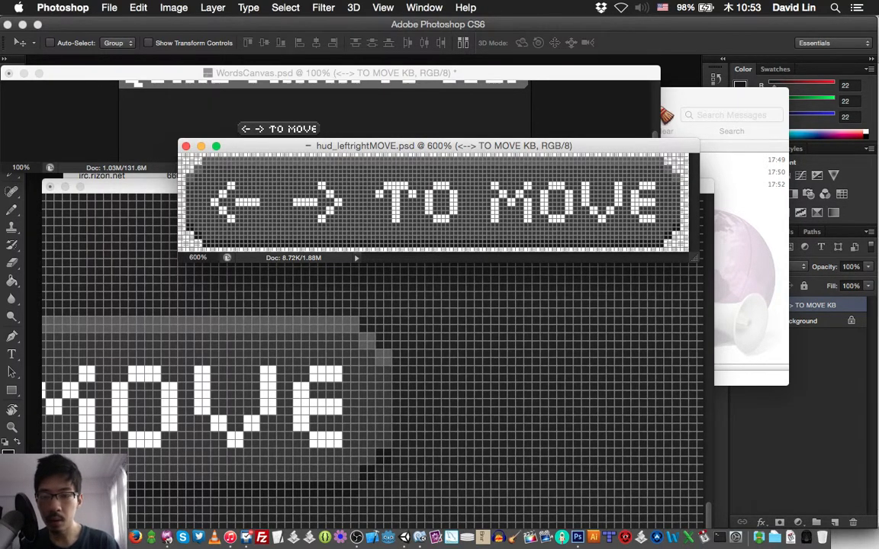
In WordsCanvas.psd, show the "<--> TO MOVE Controller" group in place of the "<--> TO MOVE KB" group.
key(super+grave)
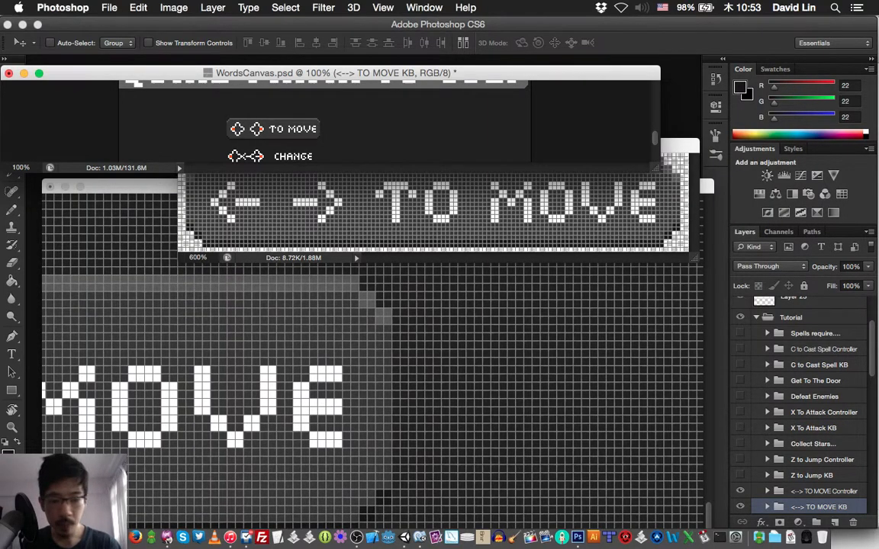
click(740, 507)
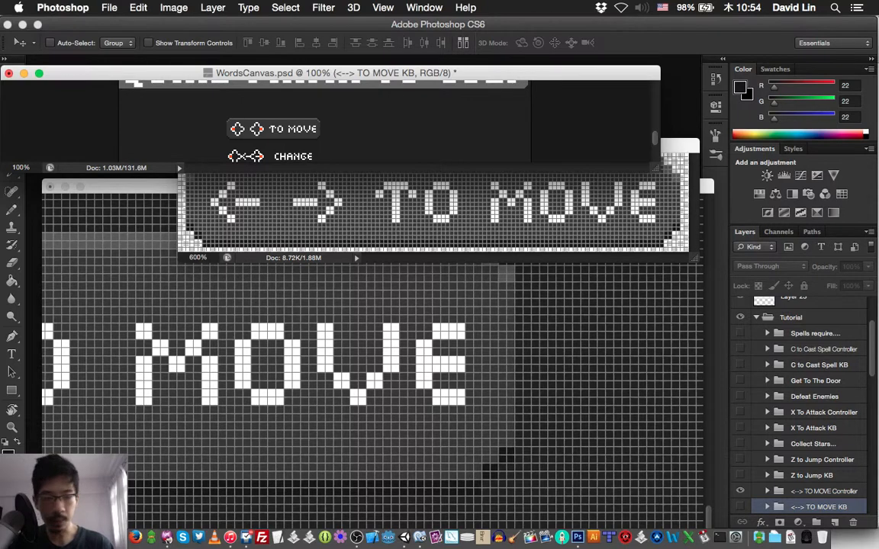
key(super+grave)
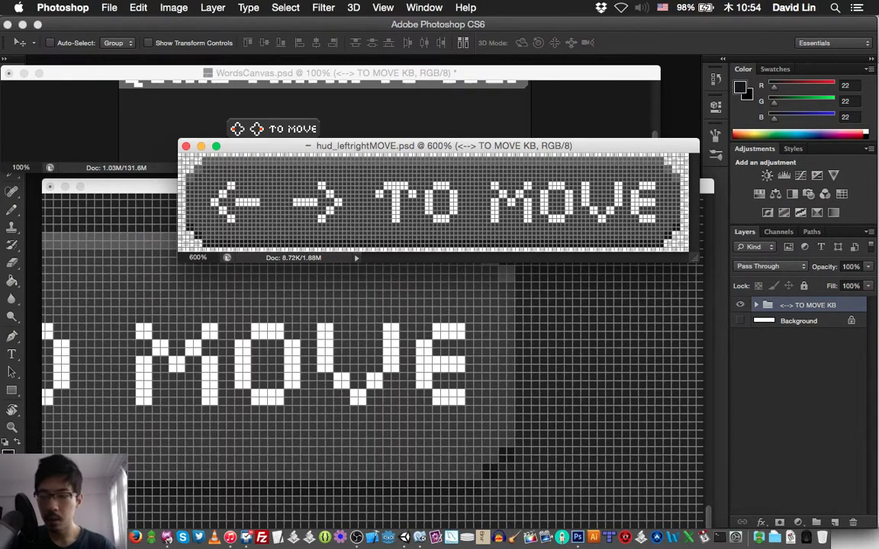
Examine the TO MOVE Controller label in the 1200% WordsCanvas.psd window and activate the Rectangular Marquee tool in the 100% window.
key(ctrl+Tab)
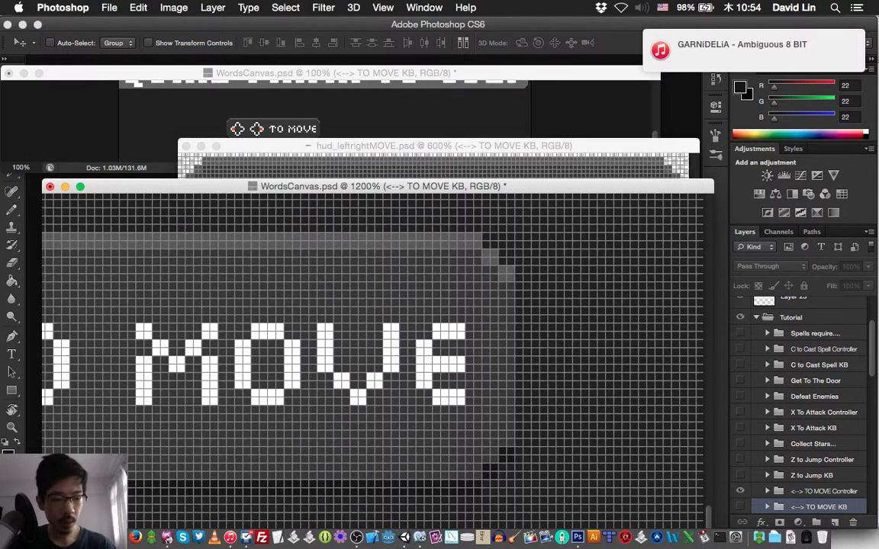
scroll(801, 404, down, 3)
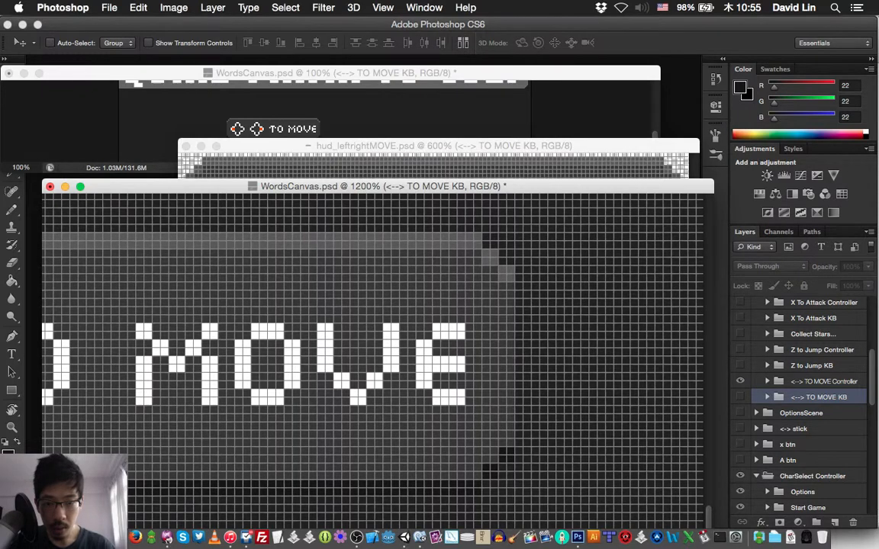
scroll(373, 336, left, 15)
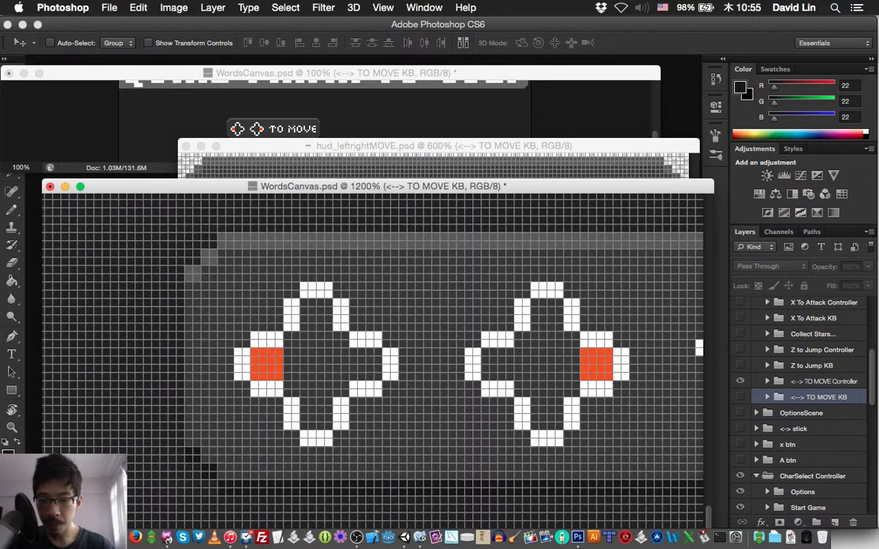
scroll(372, 336, right, 8)
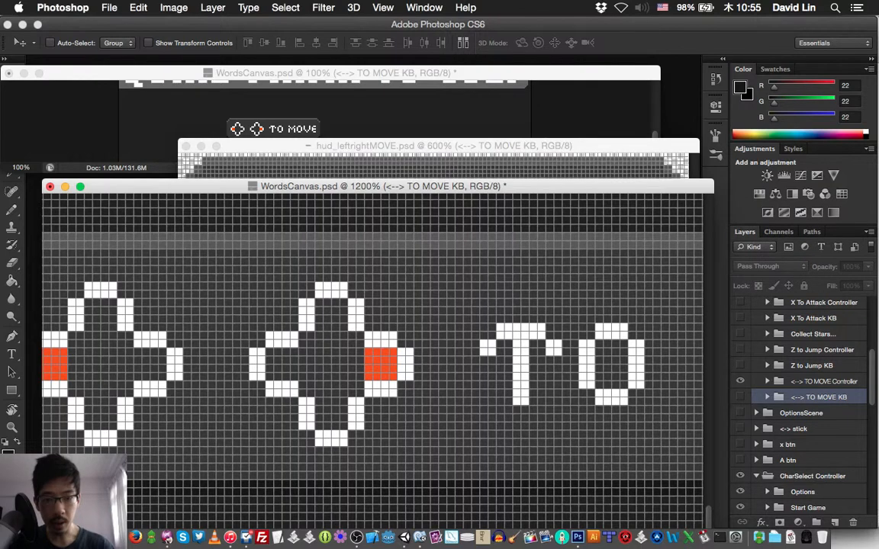
scroll(373, 335, left, 5)
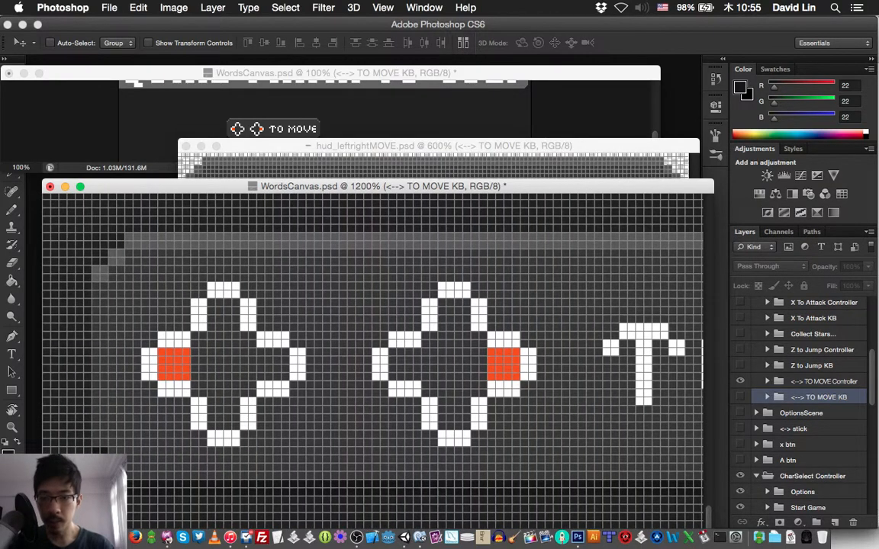
click(336, 74)
key(m)
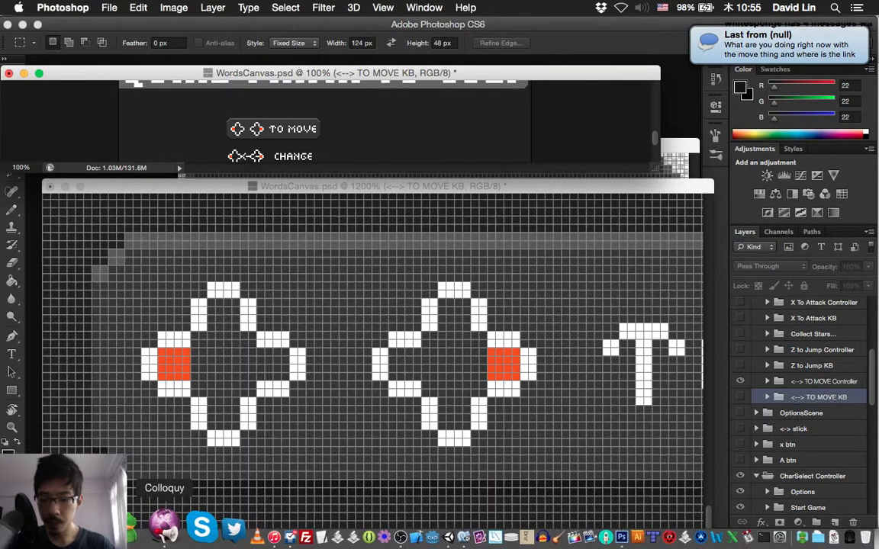
click(165, 525)
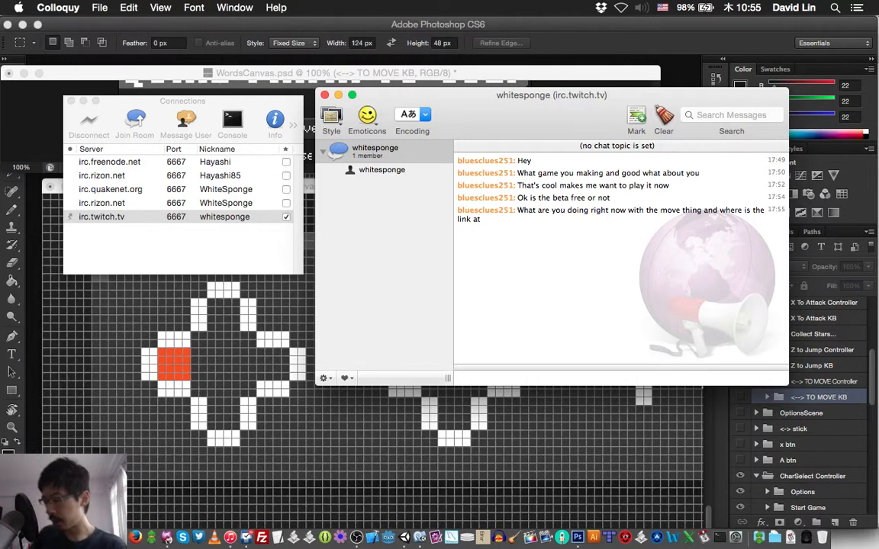
text(http)
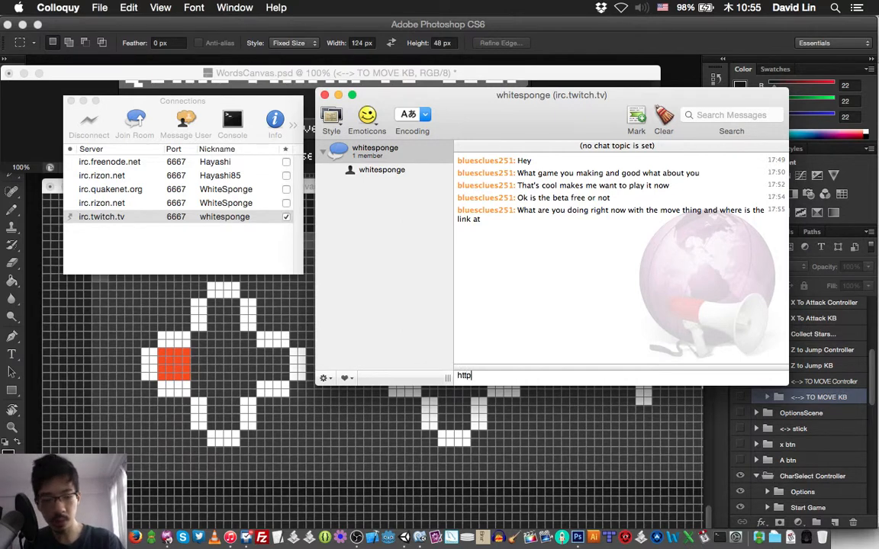
text(://www.white)
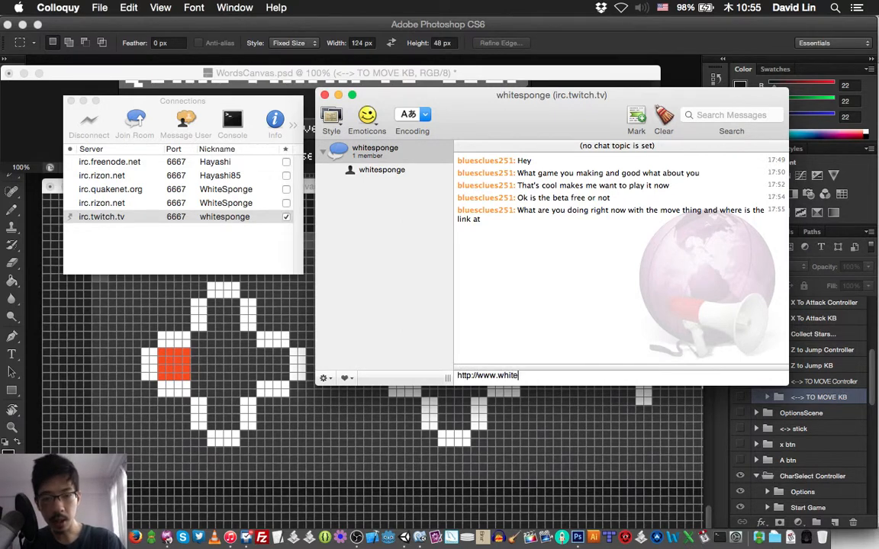
text(sponge.com/games)
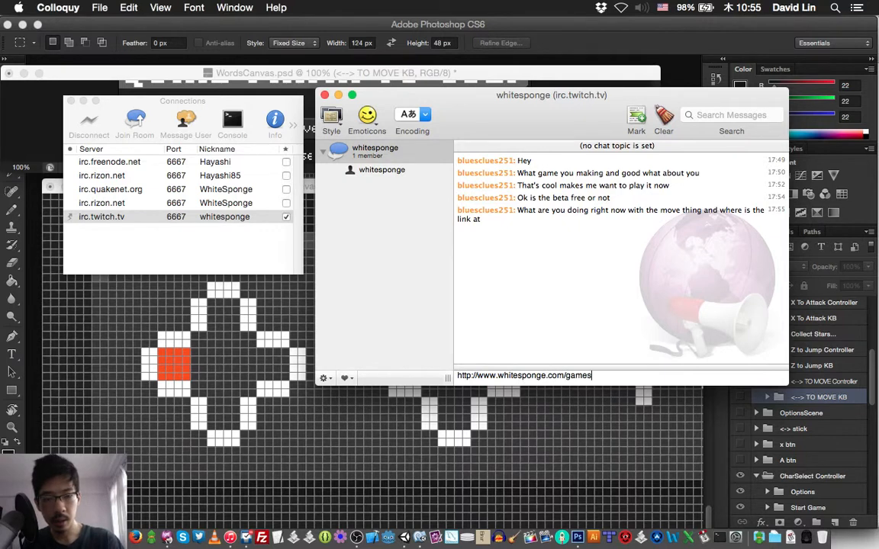
text(/stellarstars)
key(Return)
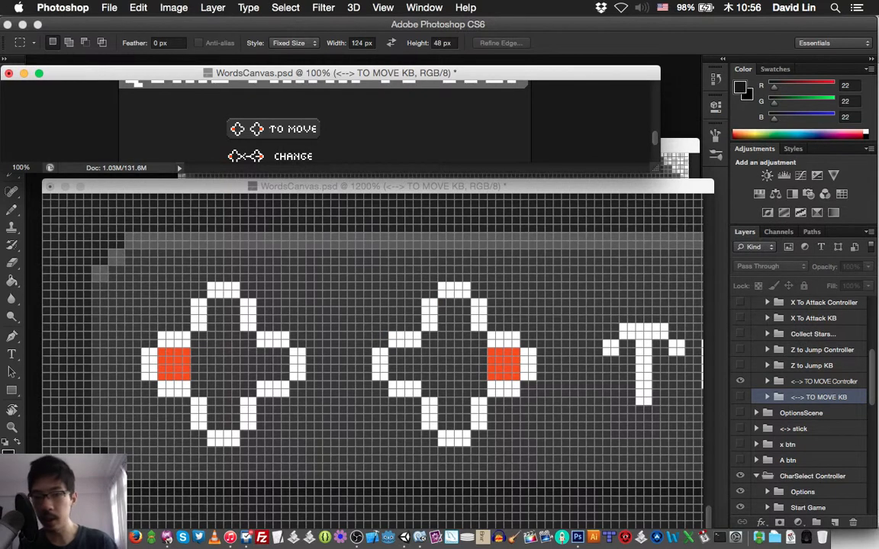
key(super+grave)
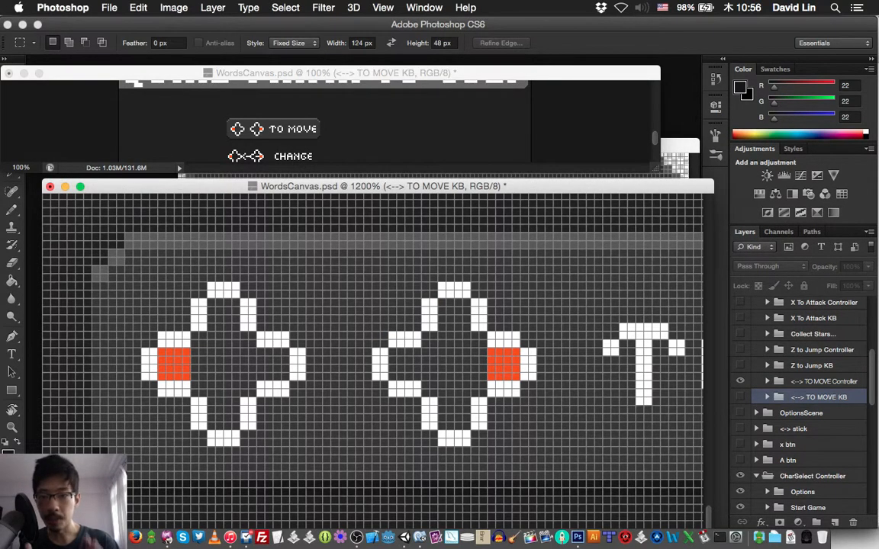